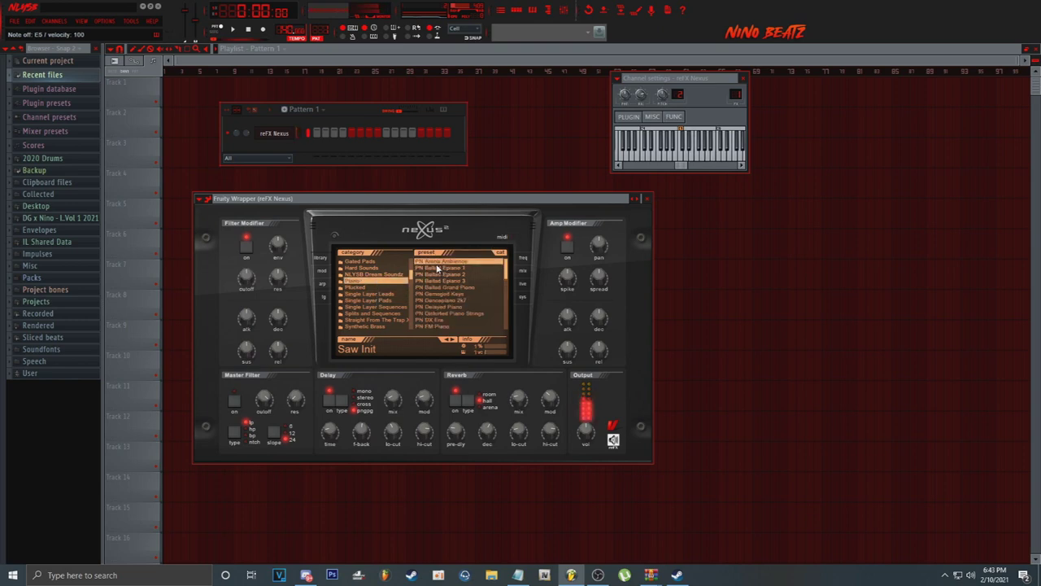
Step: Load the PN Delayed Piano preset and place an E6 note at the start of the Nexus channel's piano roll
{"action": "left_click", "coordinate": [460, 295]}
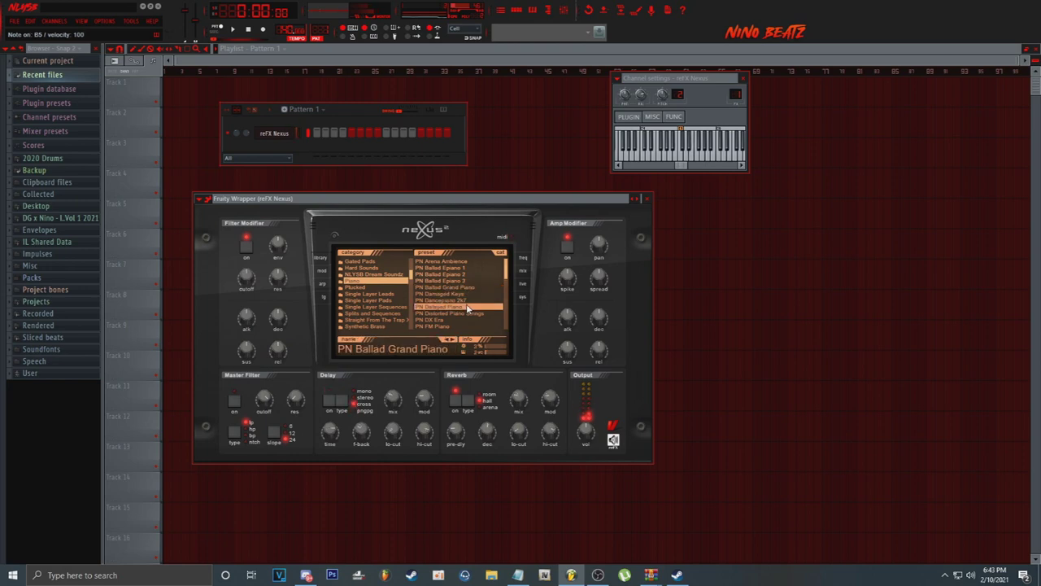
{"action": "right_click", "coordinate": [297, 133]}
{"action": "left_click", "coordinate": [325, 140]}
{"action": "left_click", "coordinate": [151, 136]}
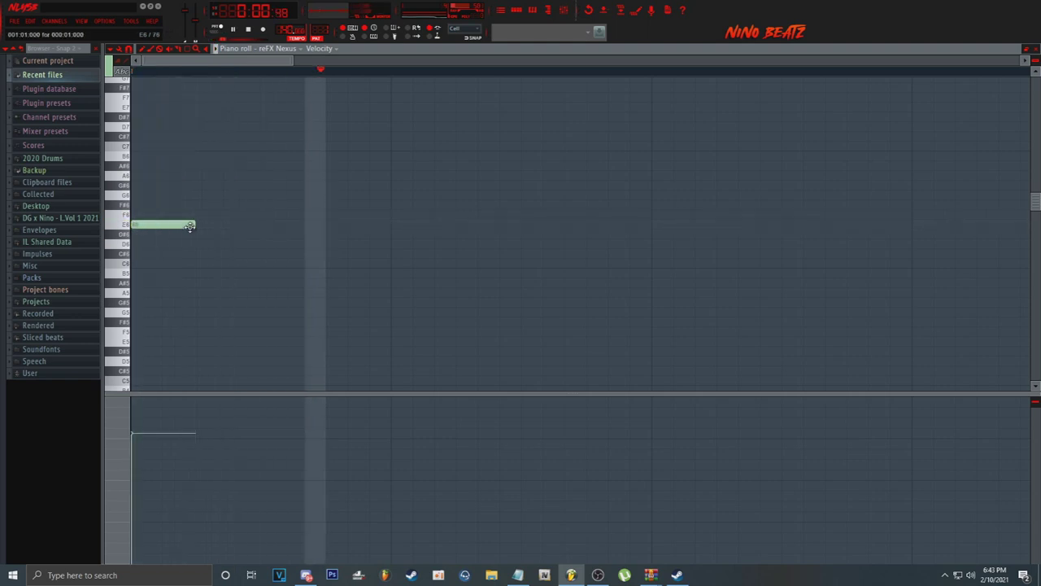
Step: Add a B5 note and a C6 note after the opening E6, leaving a short gap between each note
{"action": "left_click_drag", "start_coordinate": [210, 266], "coordinate": [230, 273]}
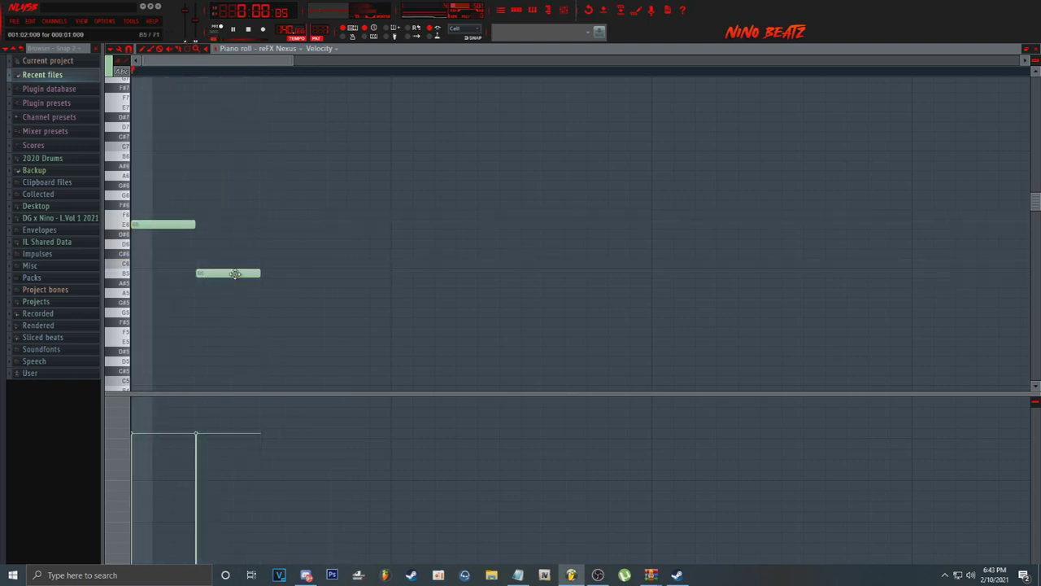
{"action": "left_click", "coordinate": [272, 263]}
{"action": "left_click_drag", "start_coordinate": [318, 266], "coordinate": [344, 264]}
{"action": "key", "text": "space"}
{"action": "left_click_drag", "start_coordinate": [209, 273], "coordinate": [229, 272]}
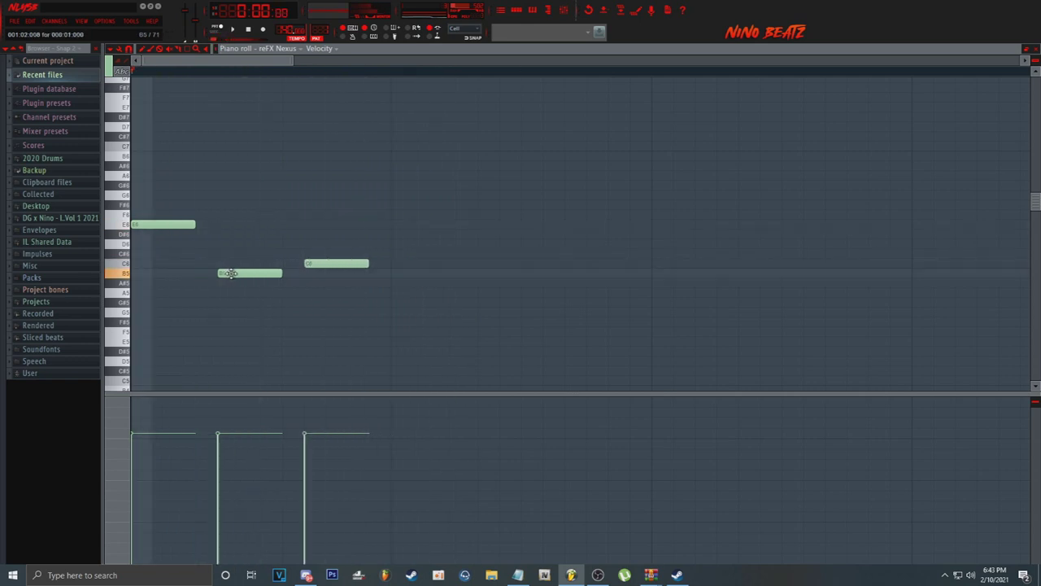
Step: Continue the melody with six evenly spaced notes alternating between A6 and B6, checking them in playback
{"action": "scroll", "coordinate": [191, 68], "scroll_direction": "down", "scroll_amount": 8}
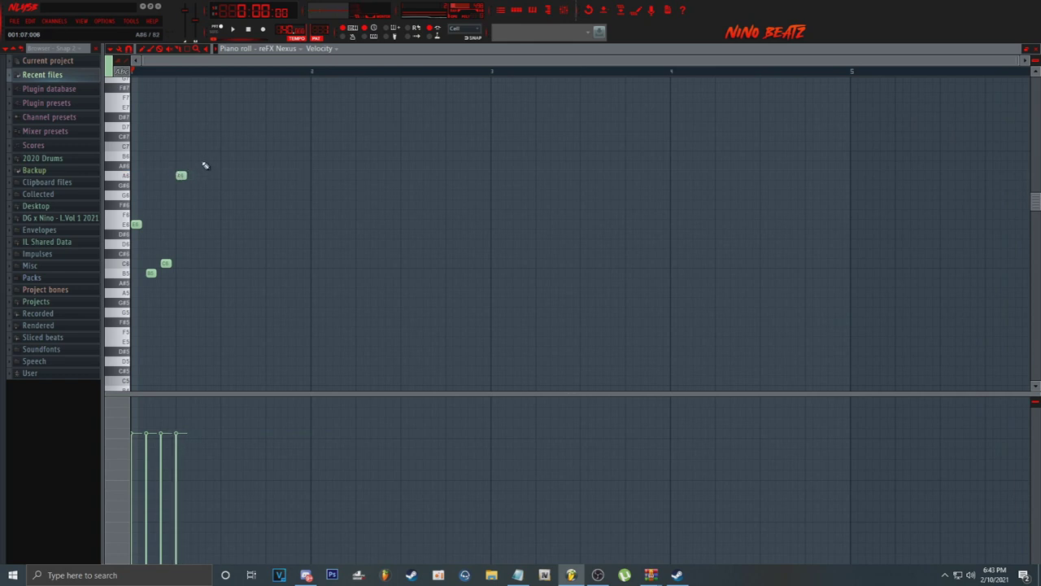
{"action": "key", "text": "space"}
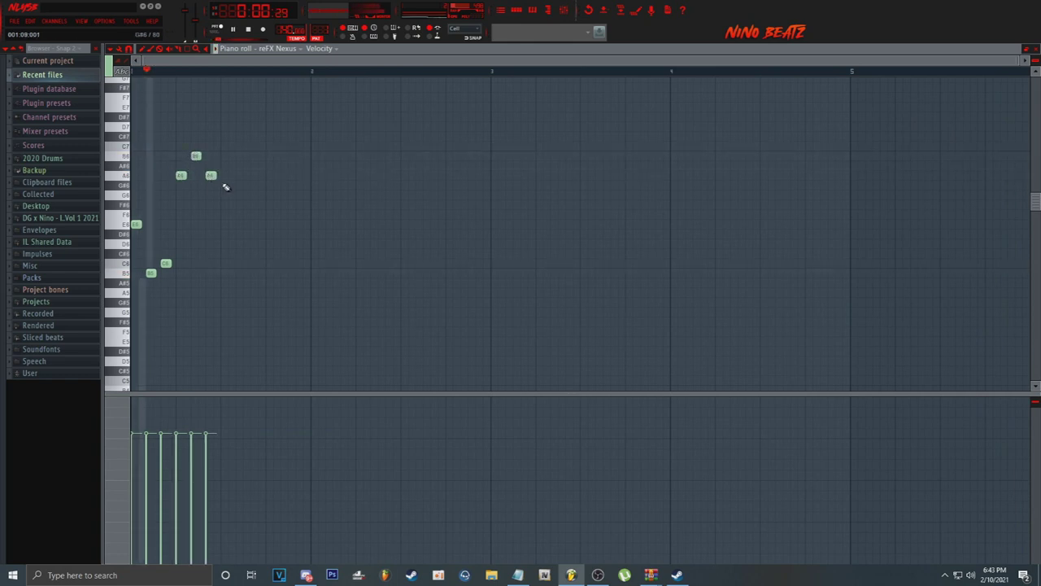
{"action": "scroll", "coordinate": [408, 217], "scroll_direction": "up", "scroll_amount": 8}
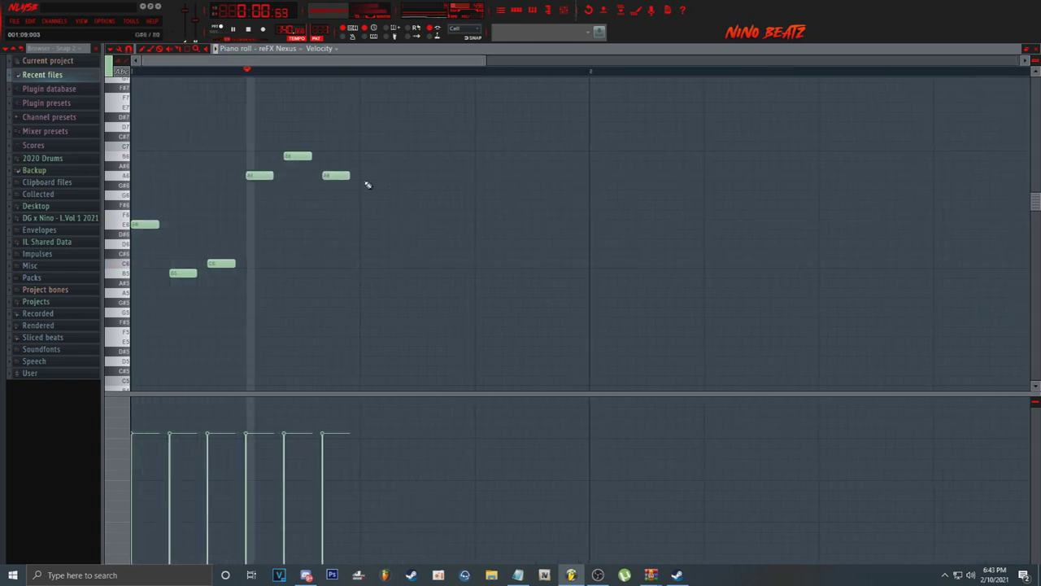
{"action": "key", "text": "space"}
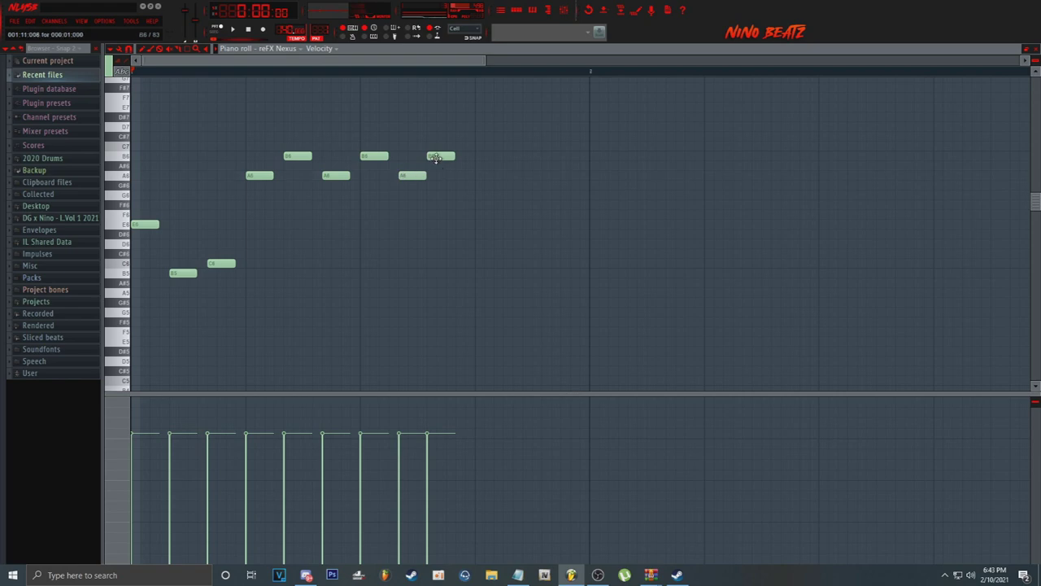
{"action": "key", "text": "space"}
{"action": "scroll", "coordinate": [438, 64], "scroll_direction": "right", "scroll_amount": 3}
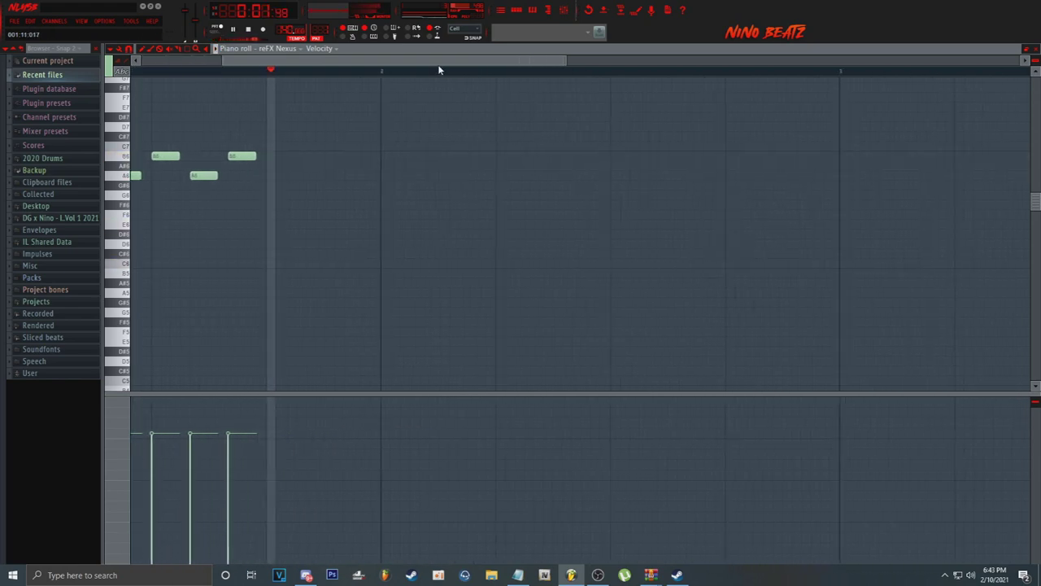
{"action": "scroll", "coordinate": [218, 72], "scroll_direction": "down", "scroll_amount": 5}
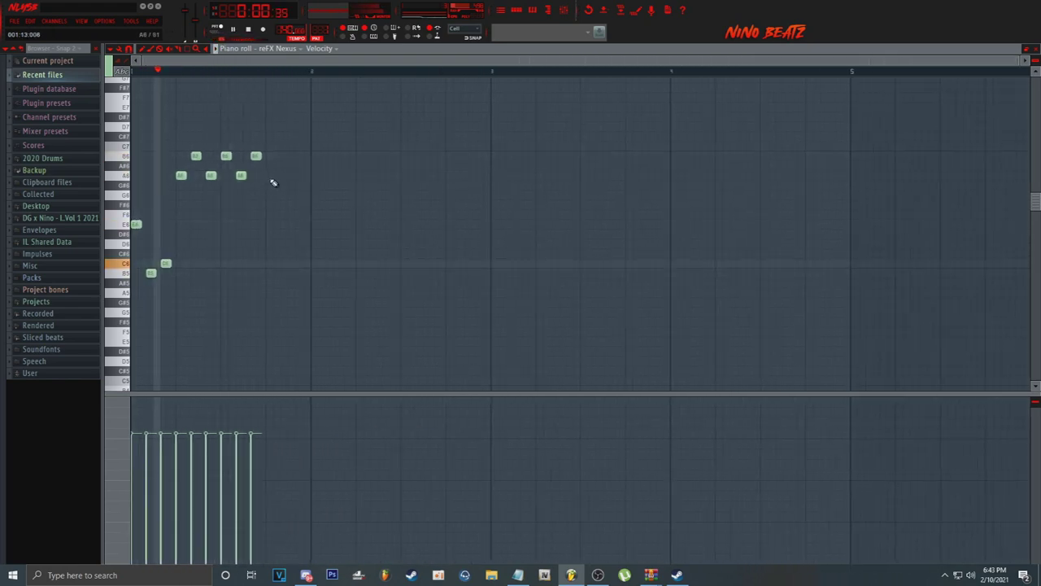
Step: Finish the first bar with evenly spaced E6, B5 and C6 notes
{"action": "left_click", "coordinate": [271, 223]}
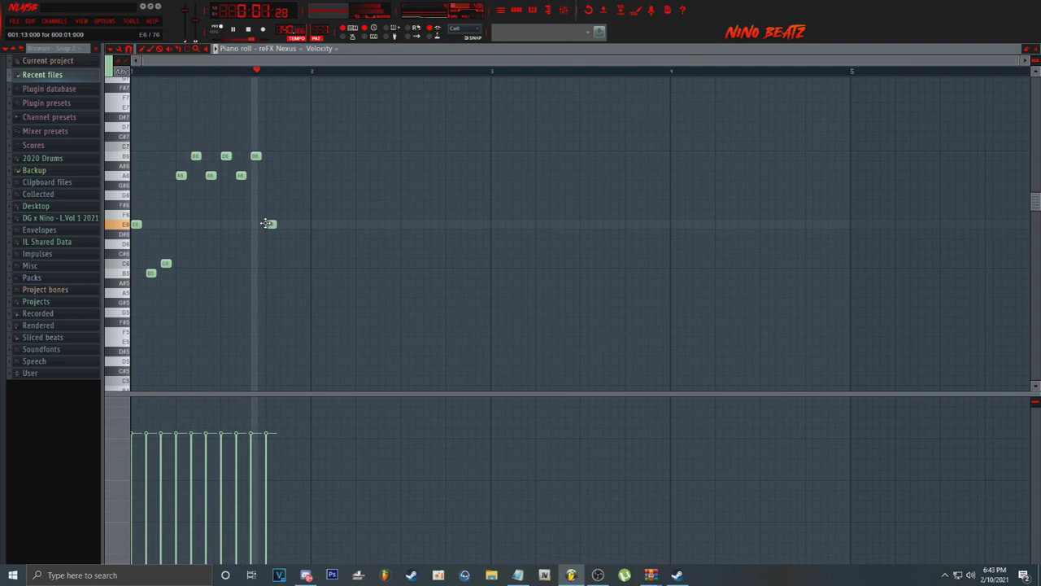
{"action": "left_click", "coordinate": [285, 272]}
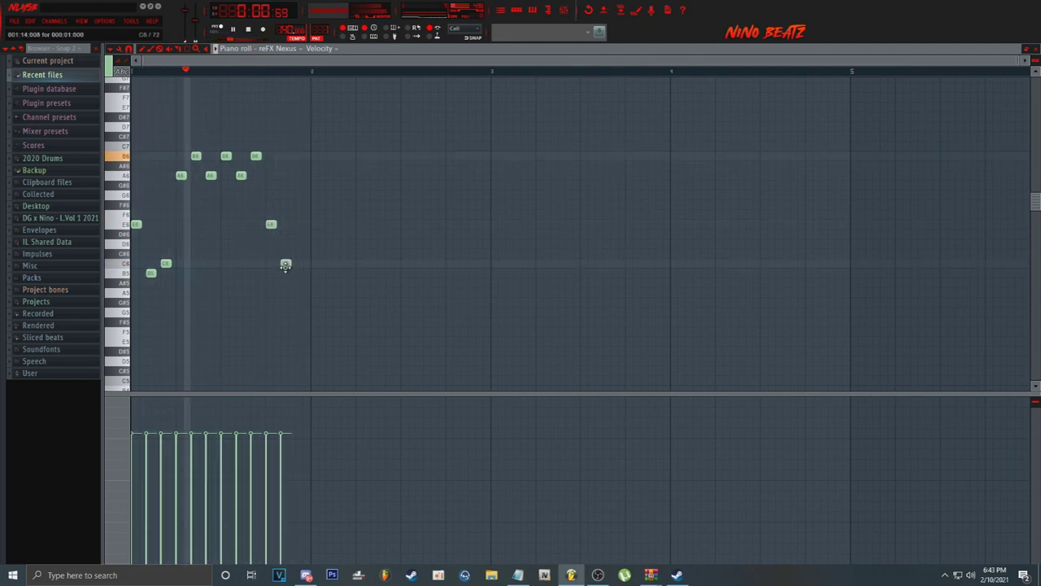
{"action": "left_click", "coordinate": [301, 263]}
{"action": "scroll", "coordinate": [233, 75], "scroll_direction": "up", "scroll_amount": 2}
{"action": "scroll", "coordinate": [232, 76], "scroll_direction": "down", "scroll_amount": 1}
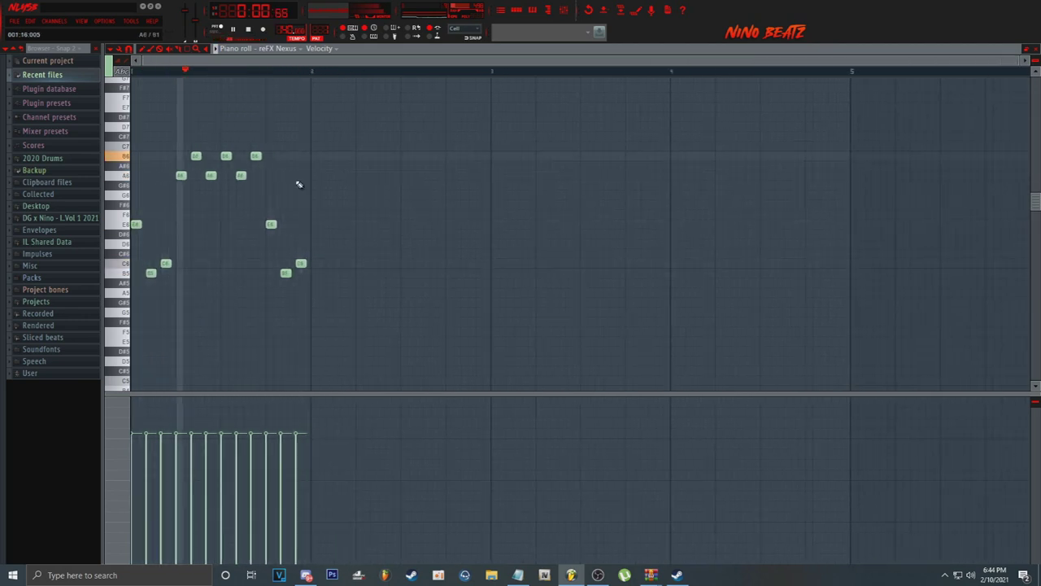
Step: Delete the first B6 note from the melody and listen to the pattern
{"action": "scroll", "coordinate": [188, 74], "scroll_direction": "up", "scroll_amount": 2}
{"action": "right_click", "coordinate": [208, 157]}
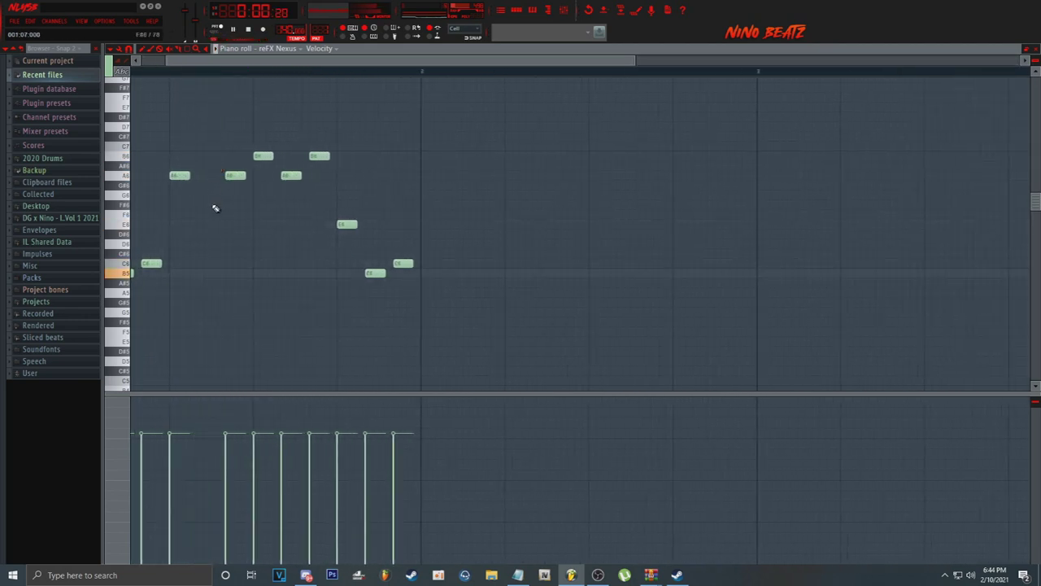
{"action": "key", "text": "space"}
{"action": "scroll", "coordinate": [174, 65], "scroll_direction": "down", "scroll_amount": 3}
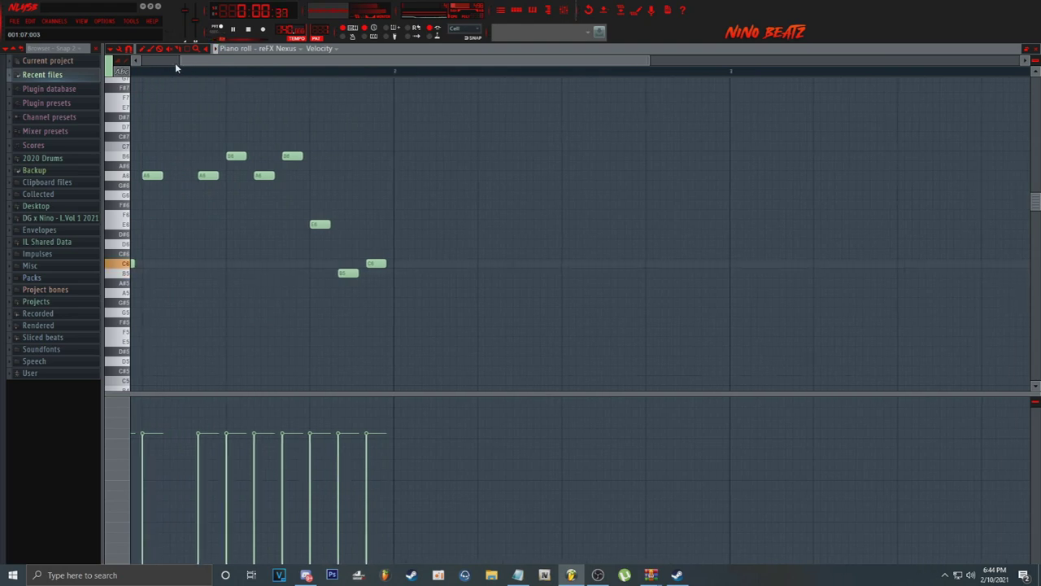
{"action": "scroll", "coordinate": [158, 74], "scroll_direction": "up", "scroll_amount": 4}
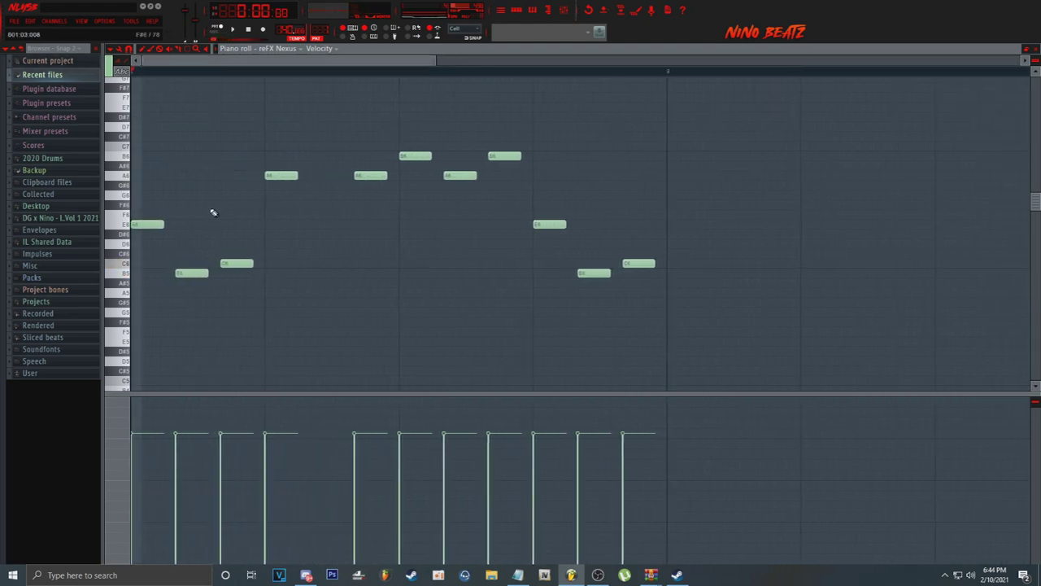
Step: Transpose the whole melody up one octave so it starts on E7, and play it back
{"action": "key", "text": "ctrl+Up"}
{"action": "key", "text": "space"}
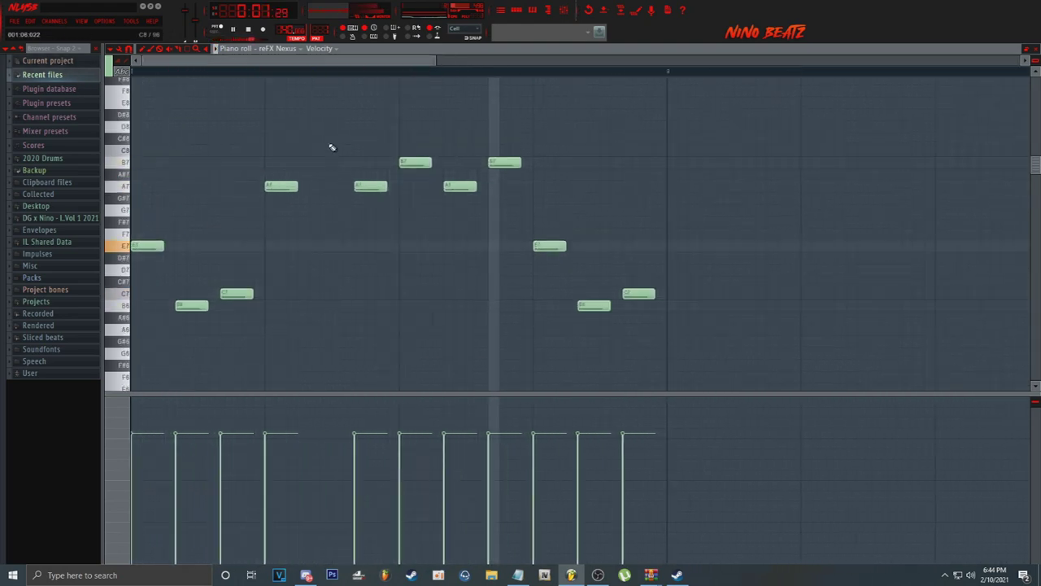
{"action": "key", "text": "space"}
Step: Replace the A7 notes in the first half of the bar with B6, A7 and B7 following the opening E7, B6 and C7
{"action": "right_click", "coordinate": [265, 189]}
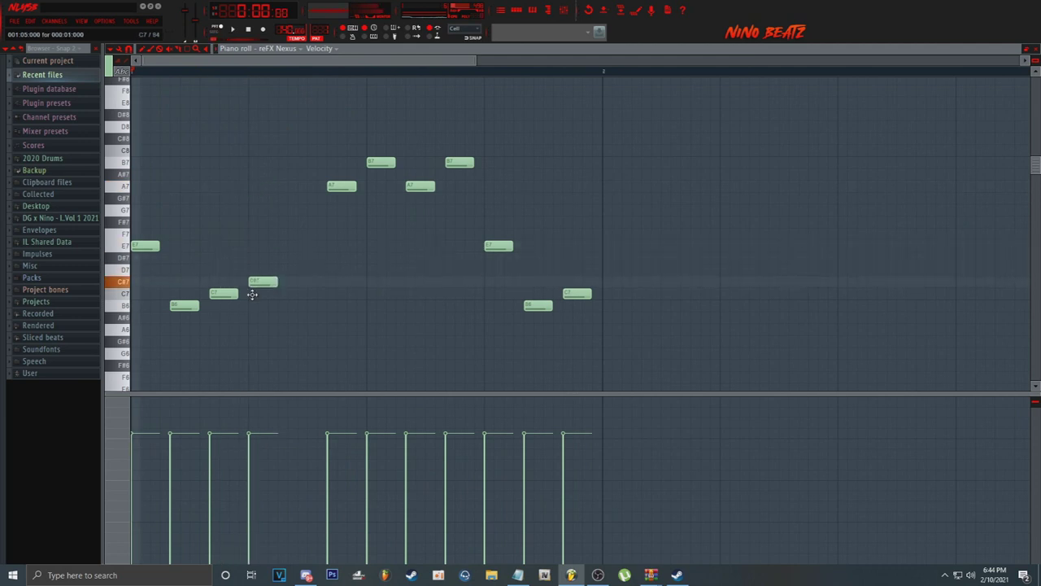
{"action": "right_click", "coordinate": [330, 187]}
{"action": "left_click", "coordinate": [288, 186]}
{"action": "key", "text": "space"}
{"action": "key", "text": "space"}
{"action": "left_click", "coordinate": [332, 165]}
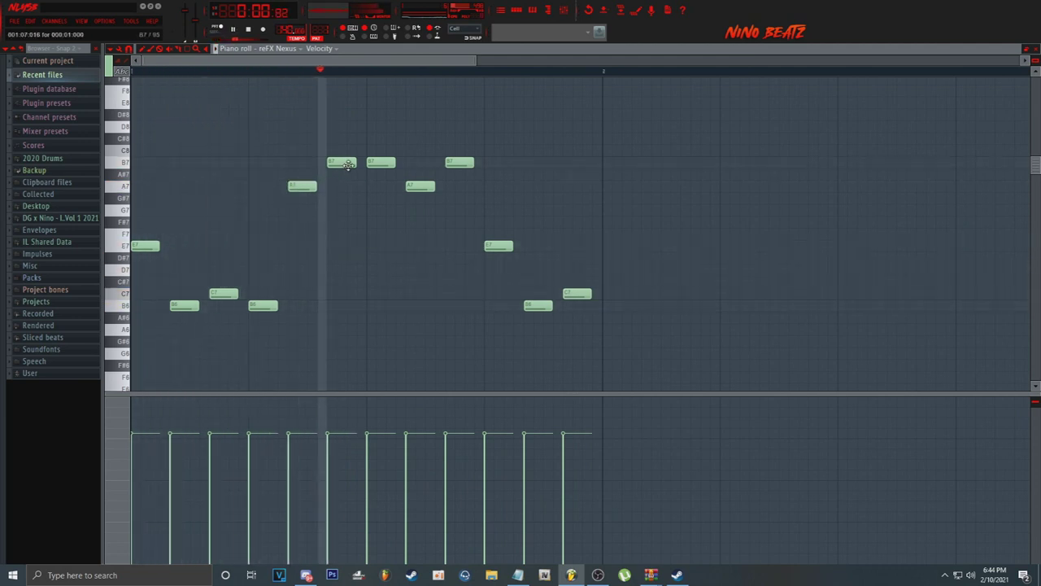
Step: Replace the next B7, A7 and B7 notes after the high B7 with C7, B6 and C7
{"action": "right_click", "coordinate": [381, 163]}
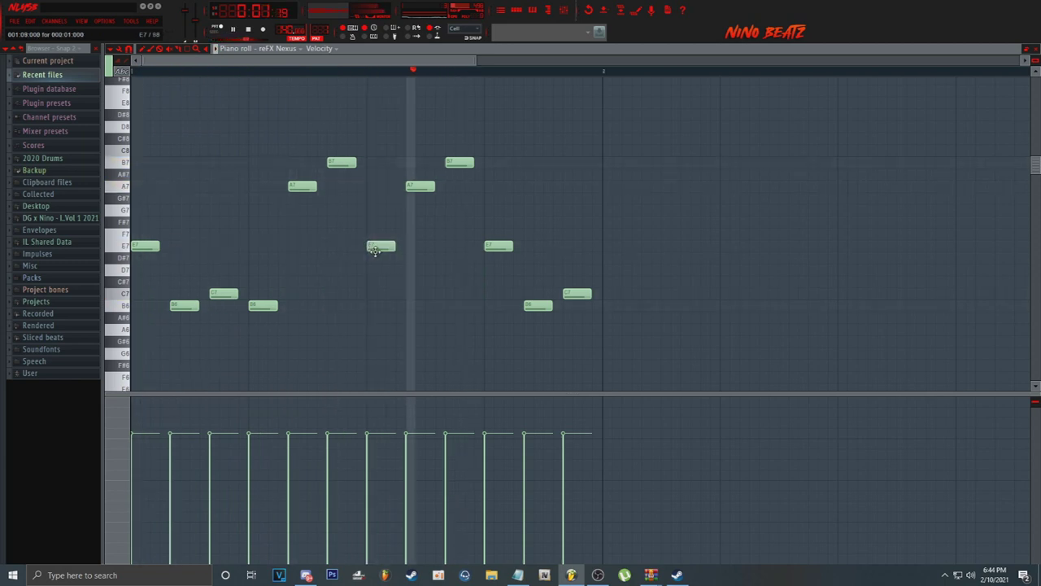
{"action": "left_click", "coordinate": [377, 293]}
{"action": "right_click", "coordinate": [419, 186]}
{"action": "left_click", "coordinate": [406, 305]}
{"action": "right_click", "coordinate": [458, 163]}
{"action": "left_click", "coordinate": [445, 295]}
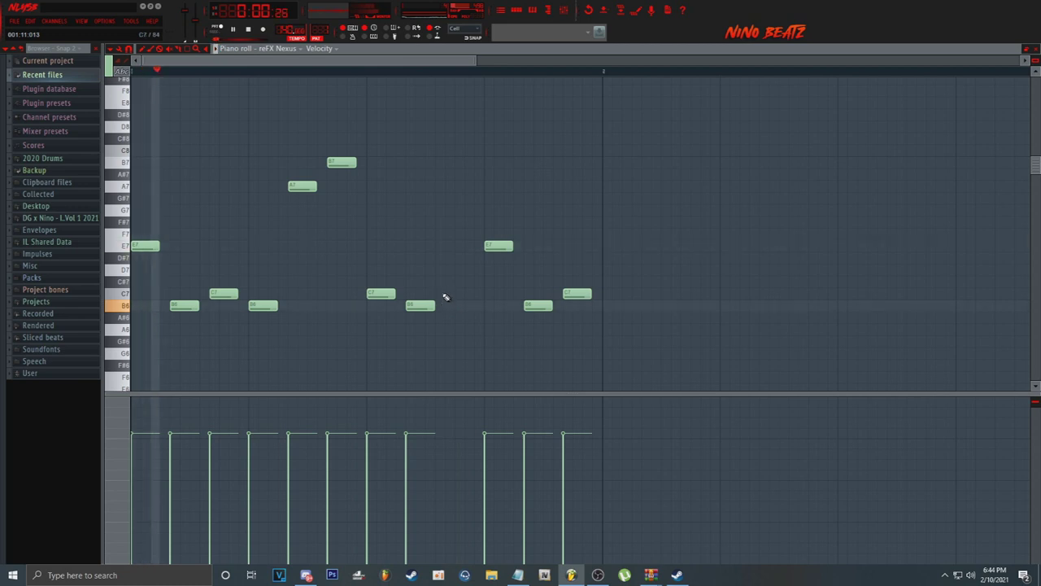
Step: Replace the bar's last three notes with A7, C7 and B6
{"action": "right_click", "coordinate": [499, 245]}
{"action": "right_click", "coordinate": [577, 293]}
{"action": "right_click", "coordinate": [537, 305]}
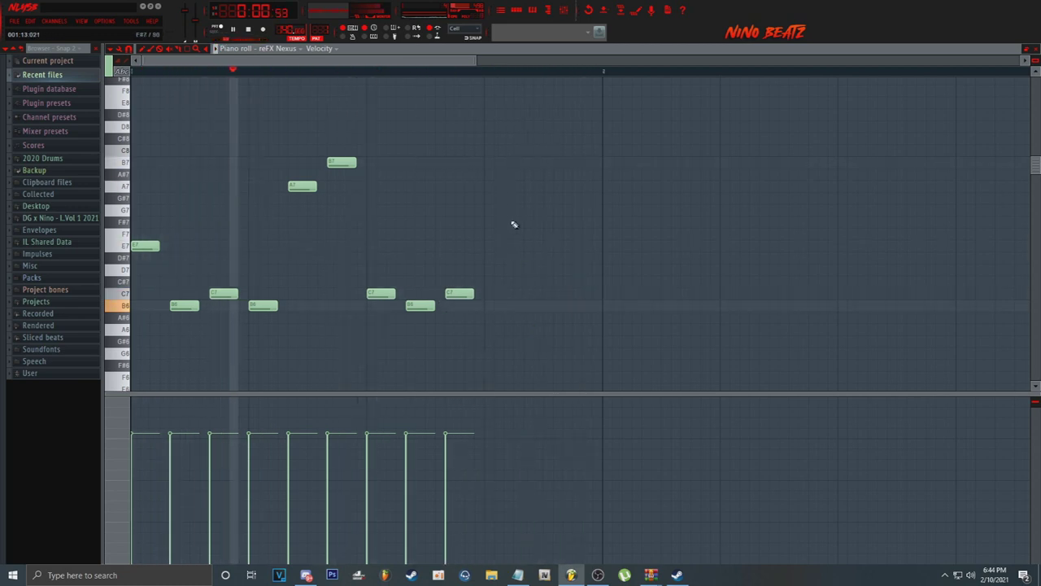
{"action": "left_click", "coordinate": [488, 187]}
{"action": "left_click", "coordinate": [547, 294]}
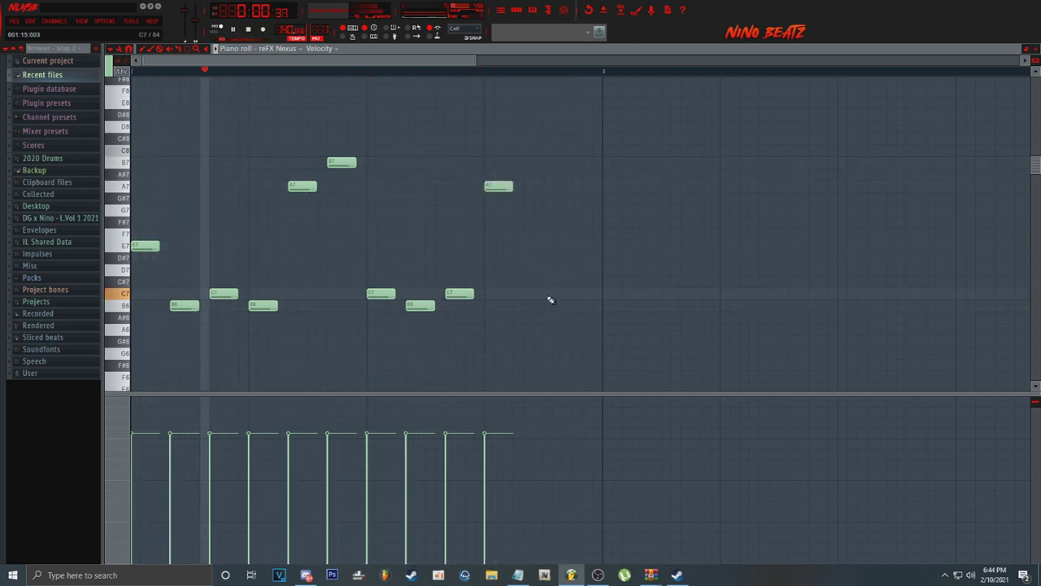
{"action": "left_click_drag", "start_coordinate": [550, 294], "coordinate": [540, 293]}
{"action": "left_click", "coordinate": [577, 306]}
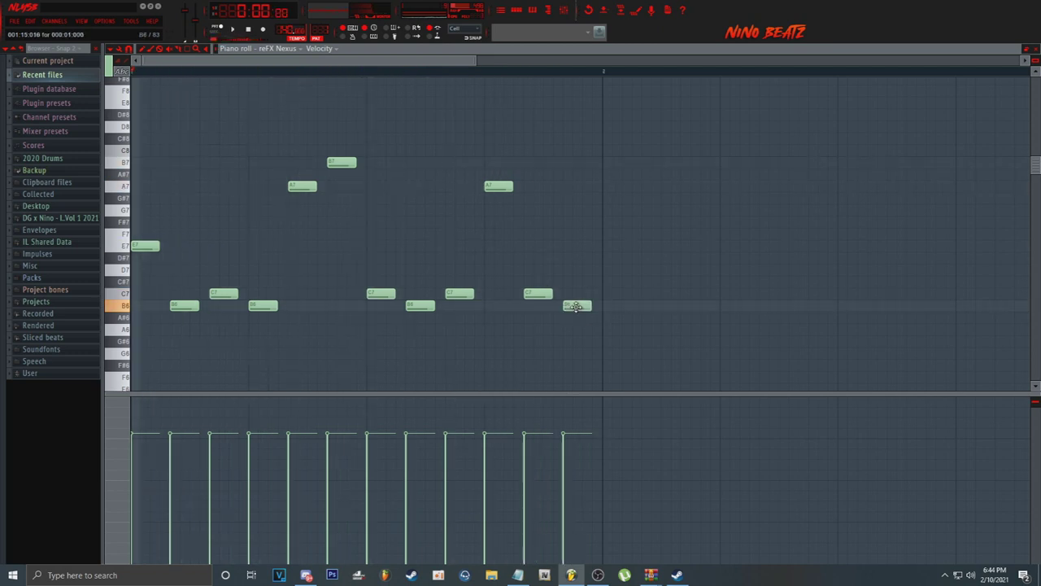
Step: Duplicate all notes of the first bar into the second bar and clear the selection
{"action": "scroll", "coordinate": [500, 76], "scroll_direction": "down", "scroll_amount": 3}
{"action": "scroll", "coordinate": [349, 81], "scroll_direction": "down", "scroll_amount": 1}
{"action": "key", "text": "ctrl+a"}
{"action": "key", "text": "ctrl+b"}
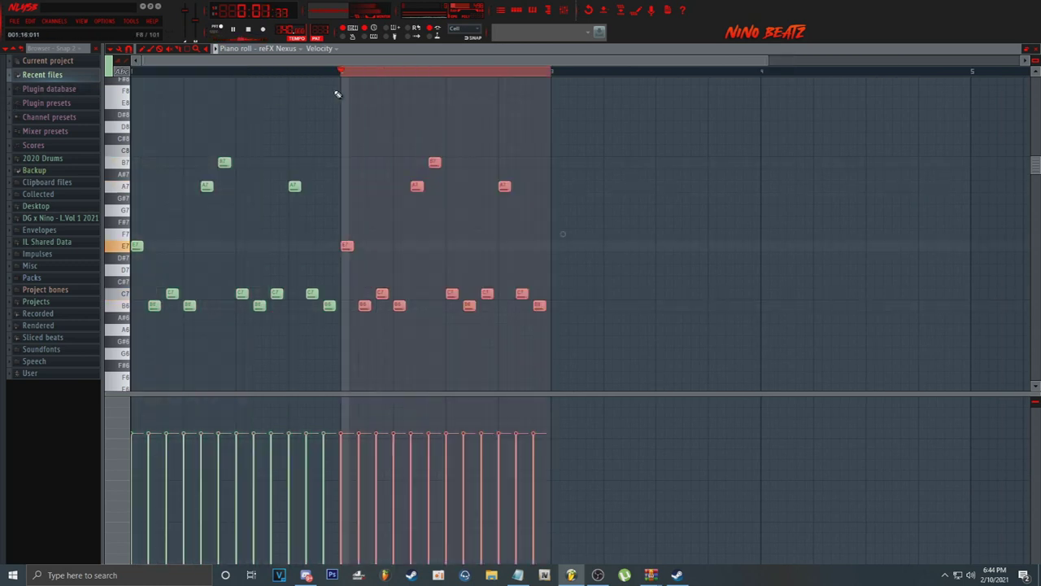
{"action": "key", "text": "ctrl+d"}
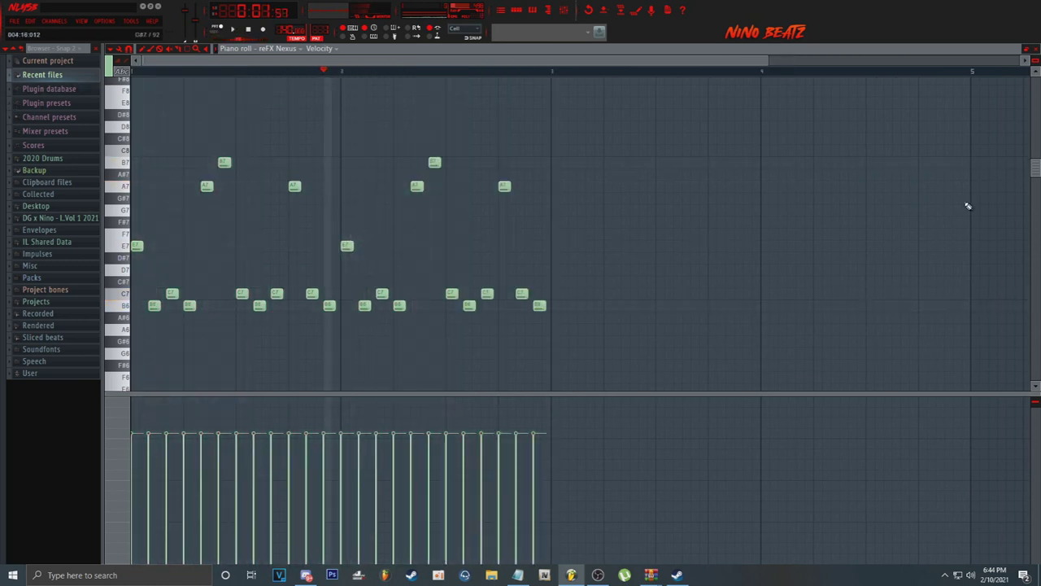
Step: Transpose the two-bar melody down one octave so it starts on E6, and restart playback
{"action": "key", "text": "shift+Down"}
{"action": "key", "text": "shift+Down"}
{"action": "left_click", "coordinate": [250, 29]}
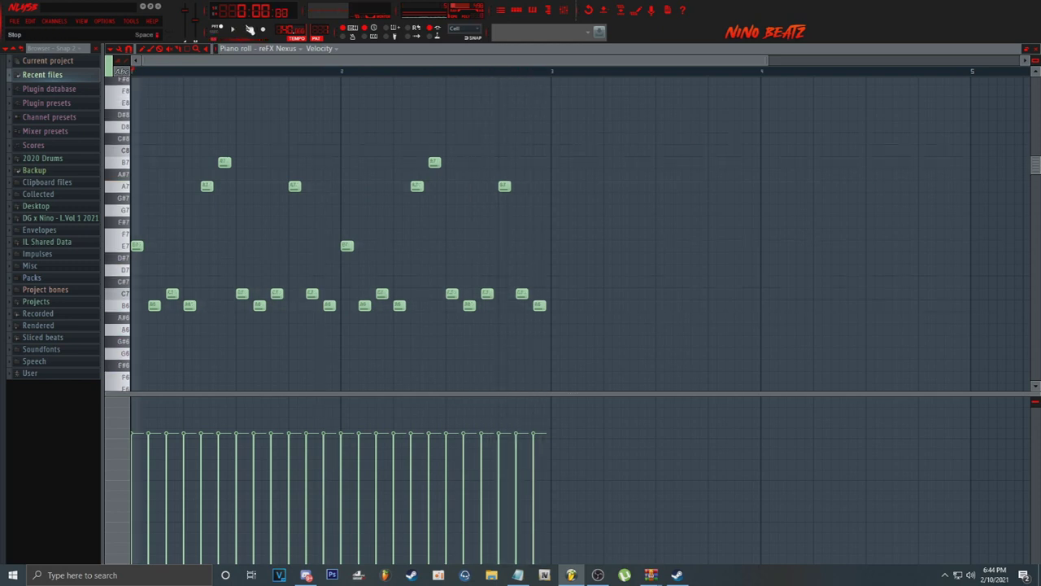
{"action": "key", "text": "space"}
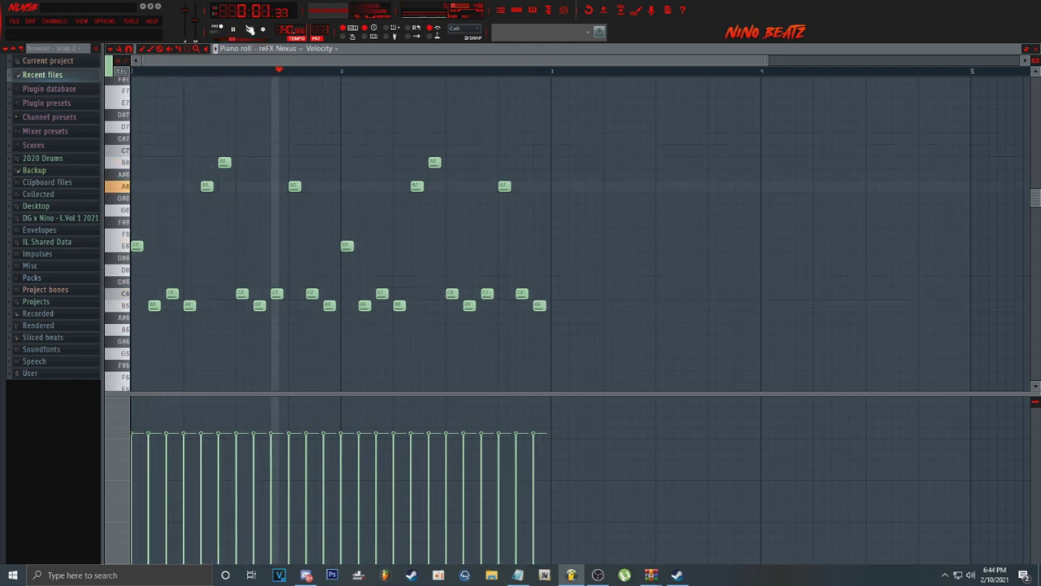
Step: Lower the whole melody by six semitones during playback so it starts on A#5
{"action": "key", "text": "shift+Down"}
{"action": "key", "text": "shift+Down"}
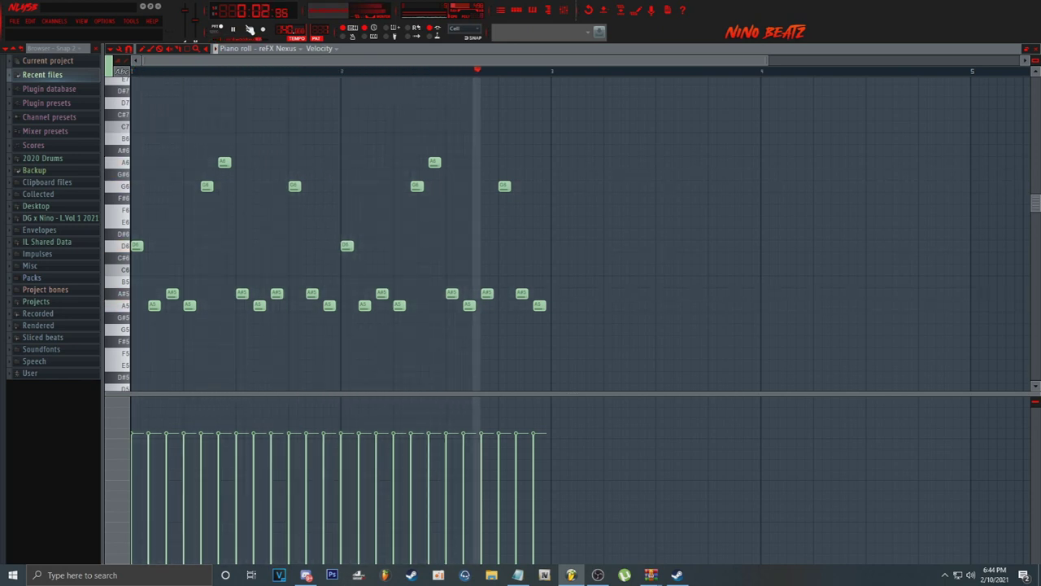
{"action": "key", "text": "shift+Down"}
{"action": "key", "text": "shift+Down"}
{"action": "key", "text": "shift+Down"}
{"action": "key", "text": "shift+Down"}
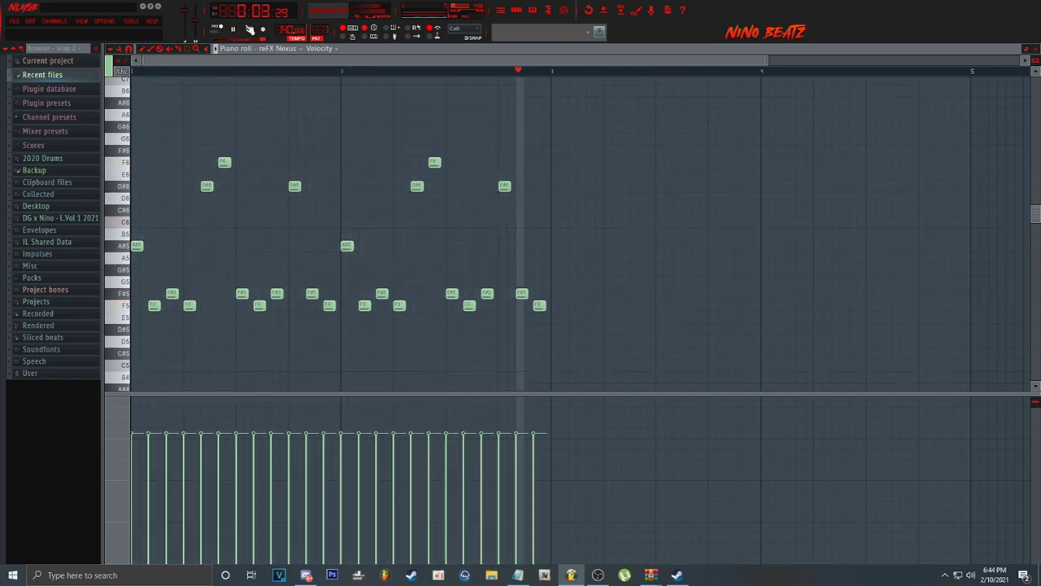
Step: Clone the reFX Nexus channel and load the PD Moving Twinkler preset from XP Bigtone Signature on the clone
{"action": "left_click", "coordinate": [532, 10]}
{"action": "right_click", "coordinate": [280, 134]}
{"action": "left_click", "coordinate": [323, 254]}
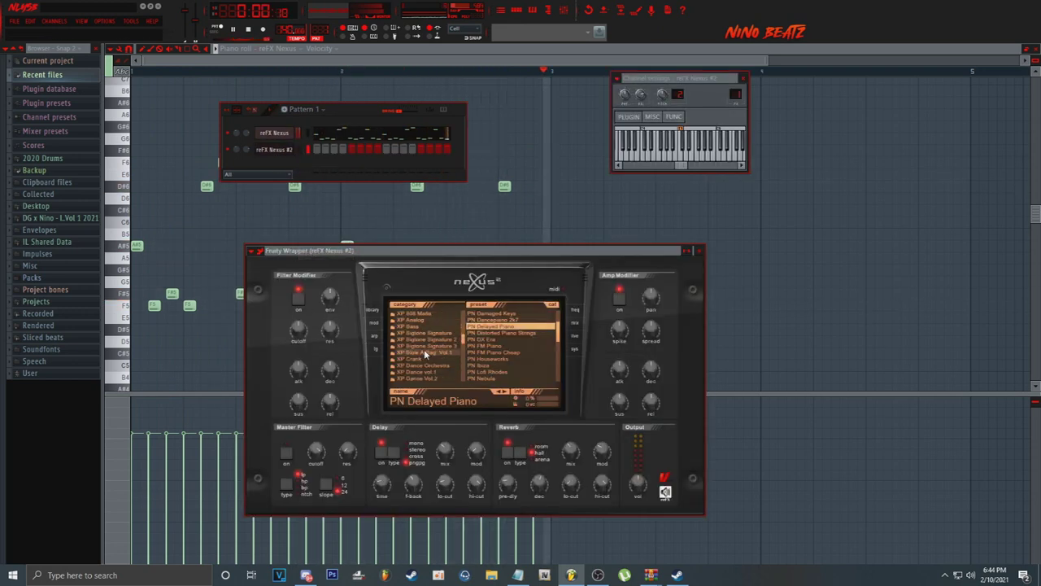
{"action": "left_click", "coordinate": [438, 333]}
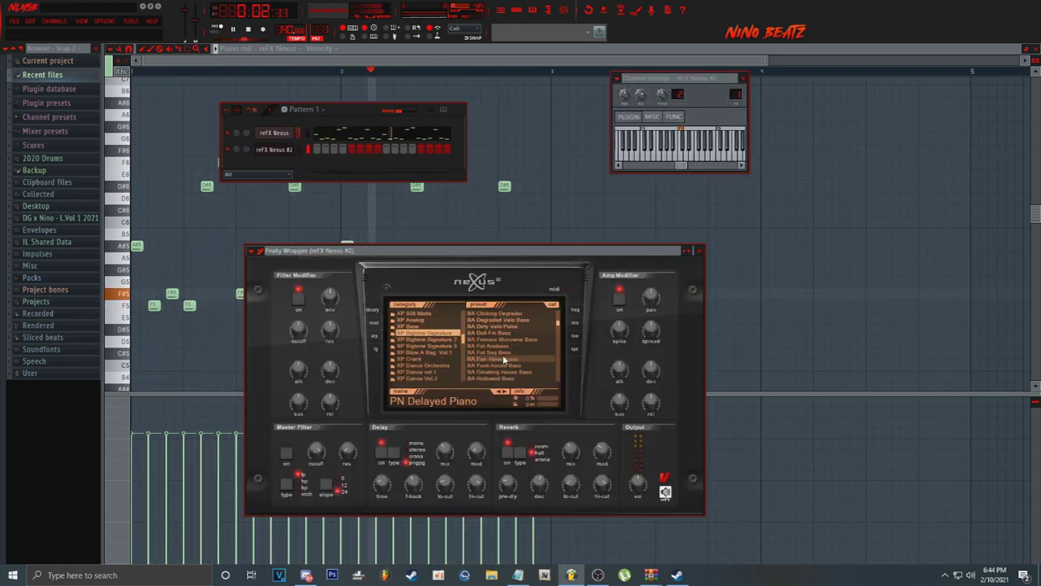
{"action": "scroll", "coordinate": [504, 349], "scroll_direction": "down", "scroll_amount": 10}
{"action": "left_click", "coordinate": [496, 346]}
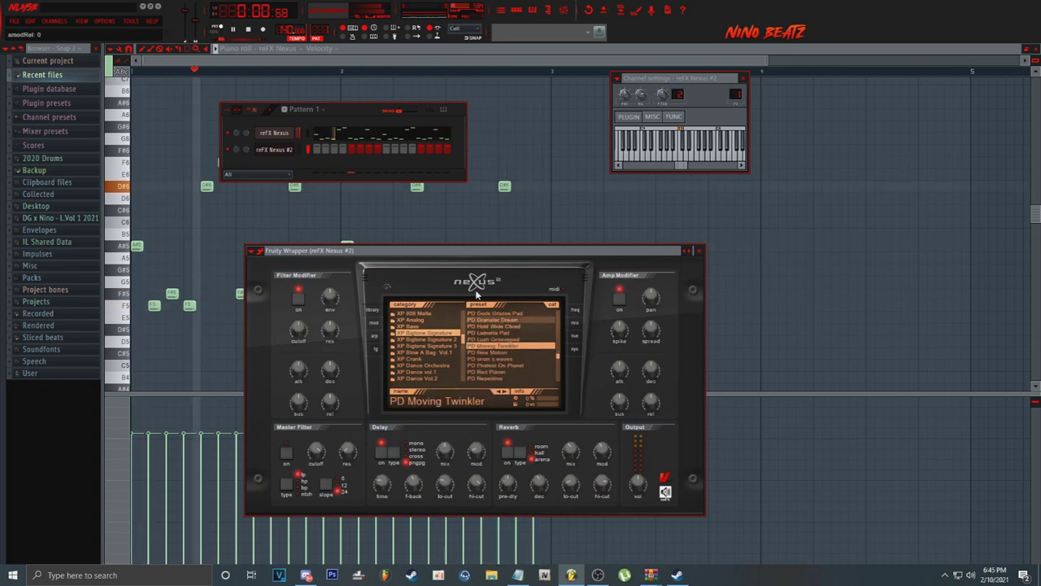
Step: Copy the melody from the first Nexus channel into reFX Nexus #2 and switch the clone's preset to PD orion's waves
{"action": "left_click", "coordinate": [309, 135]}
{"action": "key", "text": "ctrl+c"}
{"action": "left_click", "coordinate": [309, 152]}
{"action": "key", "text": "ctrl+v"}
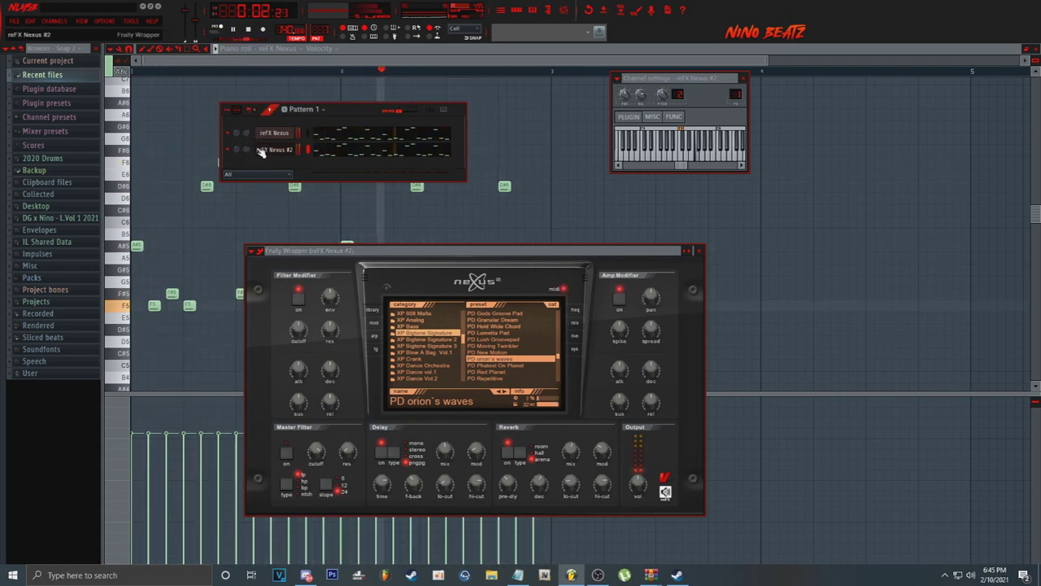
Step: Look into the 2020 Drums sample folder
{"action": "left_click", "coordinate": [37, 158]}
{"action": "left_click", "coordinate": [61, 60]}
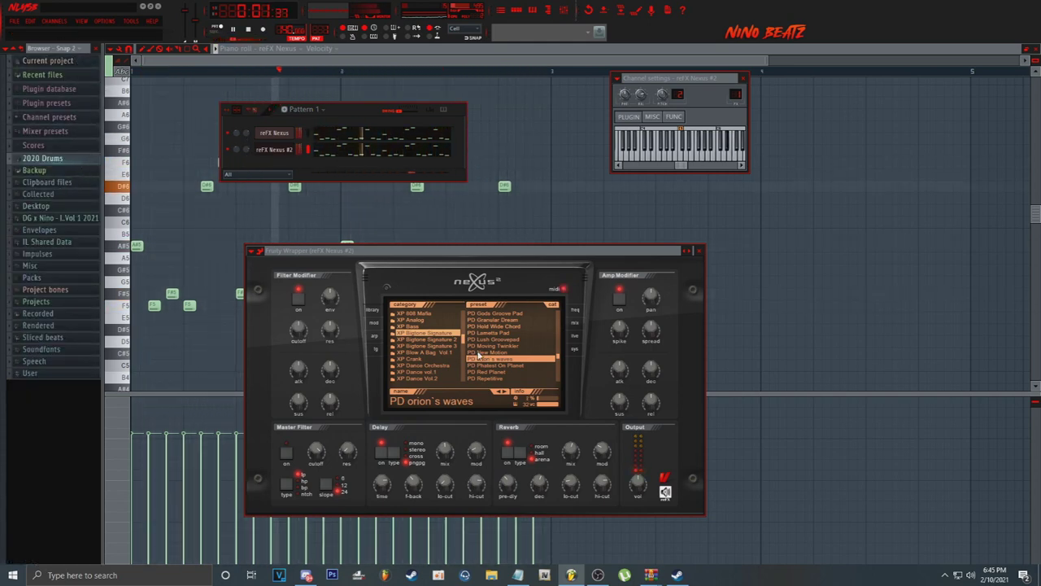
Step: Change the reFX Nexus #2 sound to the ST Hybrid Strings 1 preset from the Classical category
{"action": "scroll", "coordinate": [432, 353], "scroll_direction": "down", "scroll_amount": 10}
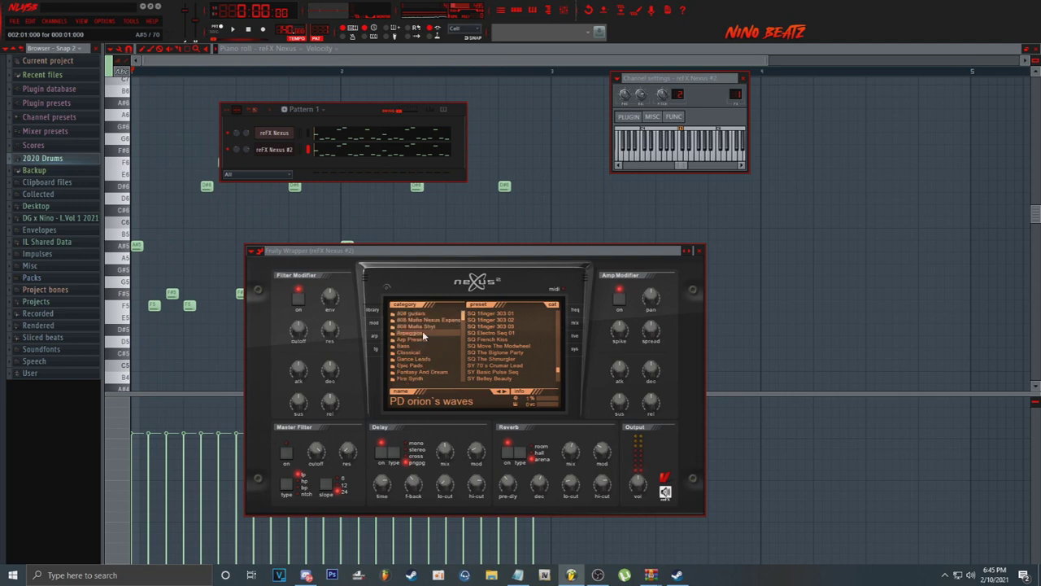
{"action": "scroll", "coordinate": [543, 343], "scroll_direction": "down", "scroll_amount": 6}
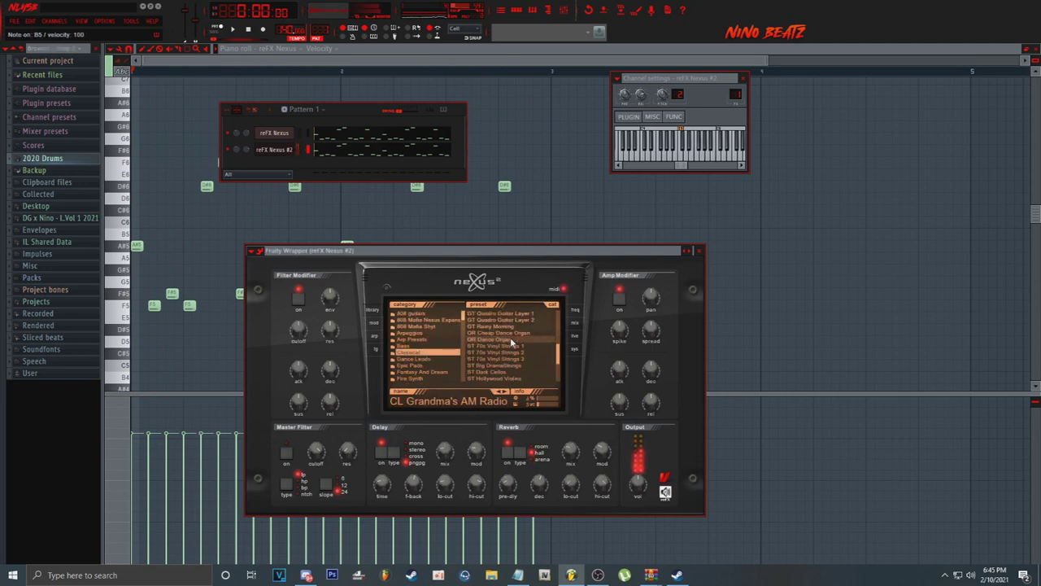
{"action": "scroll", "coordinate": [511, 342], "scroll_direction": "down", "scroll_amount": 5}
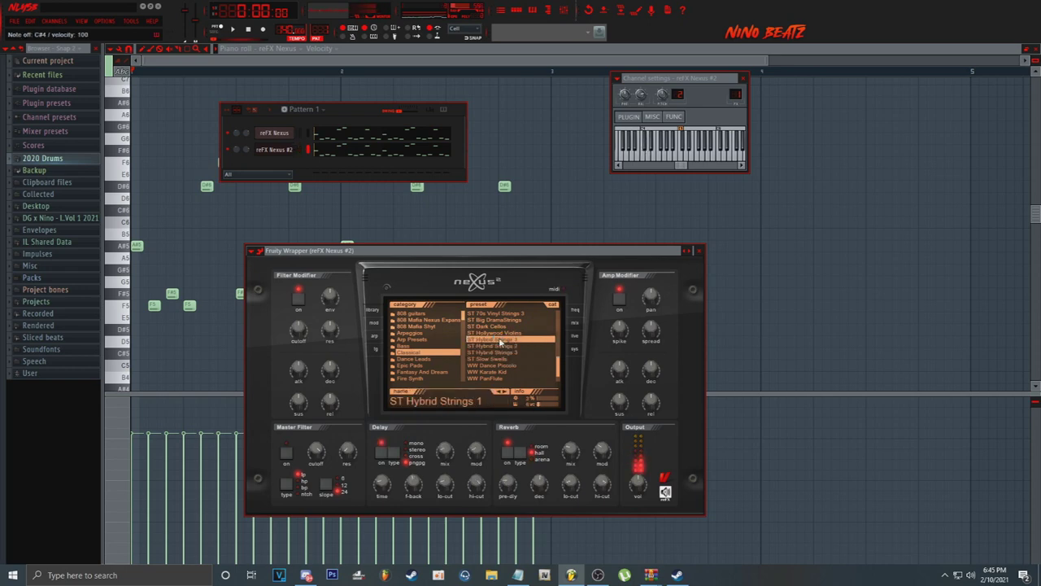
Step: Add A#2 bass notes to the reFX Nexus #2 part at the start of bar 1 and on beat 2 of bar 2
{"action": "right_click", "coordinate": [284, 147]}
{"action": "left_click", "coordinate": [323, 149]}
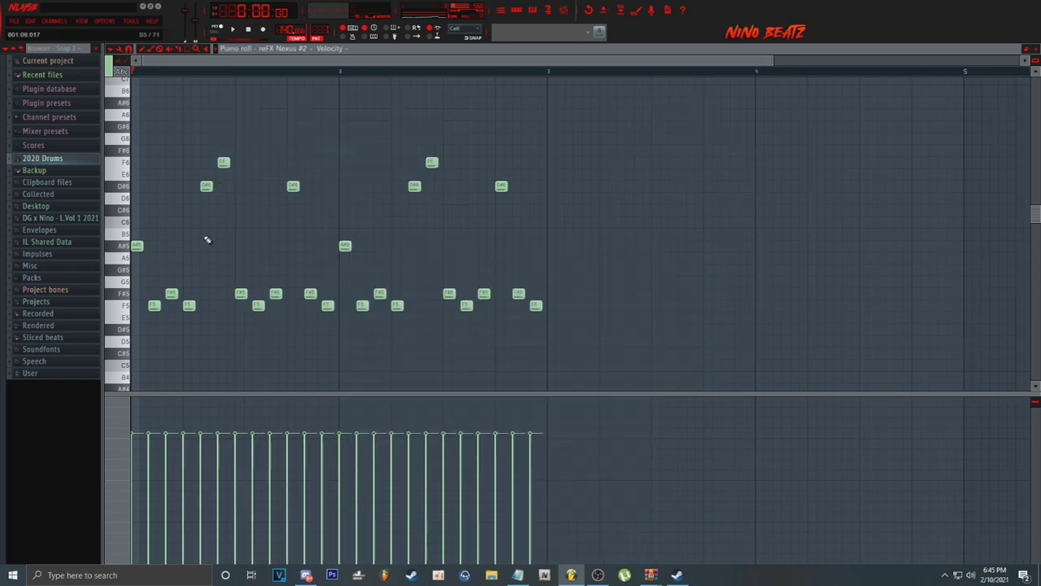
{"action": "scroll", "coordinate": [158, 244], "scroll_direction": "down", "scroll_amount": 9}
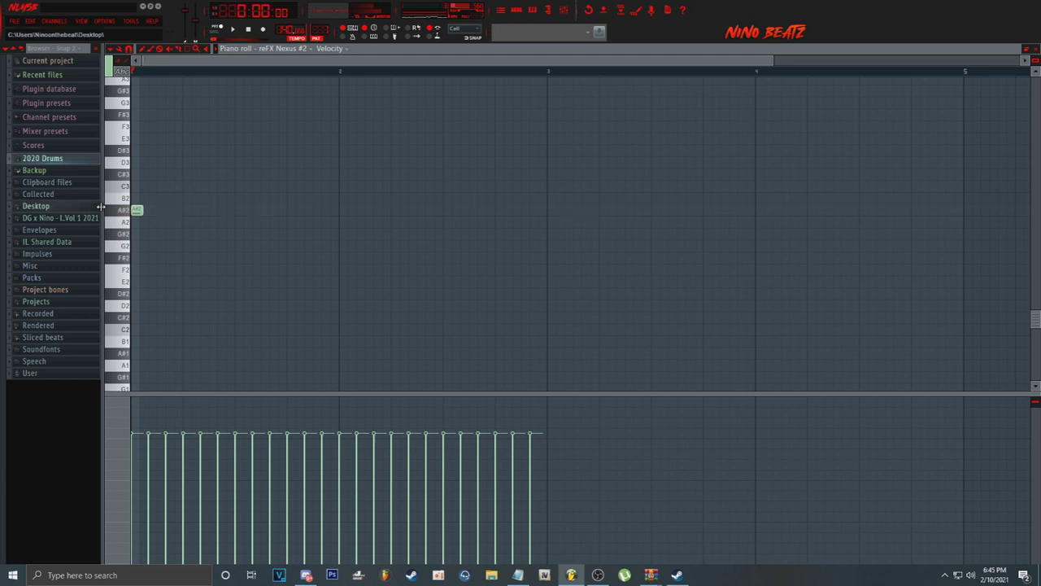
{"action": "scroll", "coordinate": [141, 156], "scroll_direction": "up", "scroll_amount": 2}
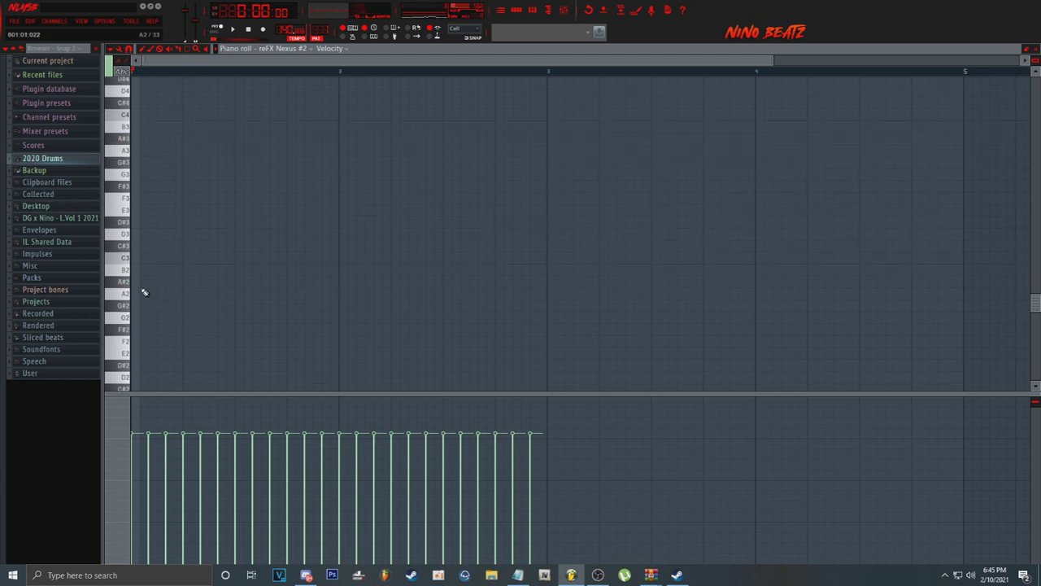
{"action": "scroll", "coordinate": [149, 256], "scroll_direction": "up", "scroll_amount": 9}
{"action": "scroll", "coordinate": [149, 256], "scroll_direction": "down", "scroll_amount": 11}
{"action": "key", "text": "space"}
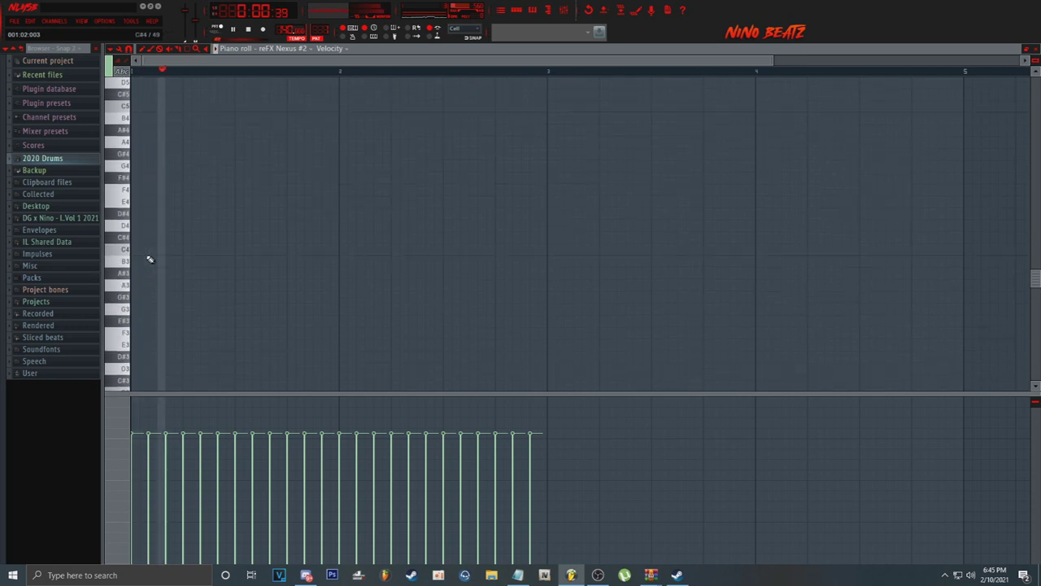
{"action": "left_click", "coordinate": [397, 174]}
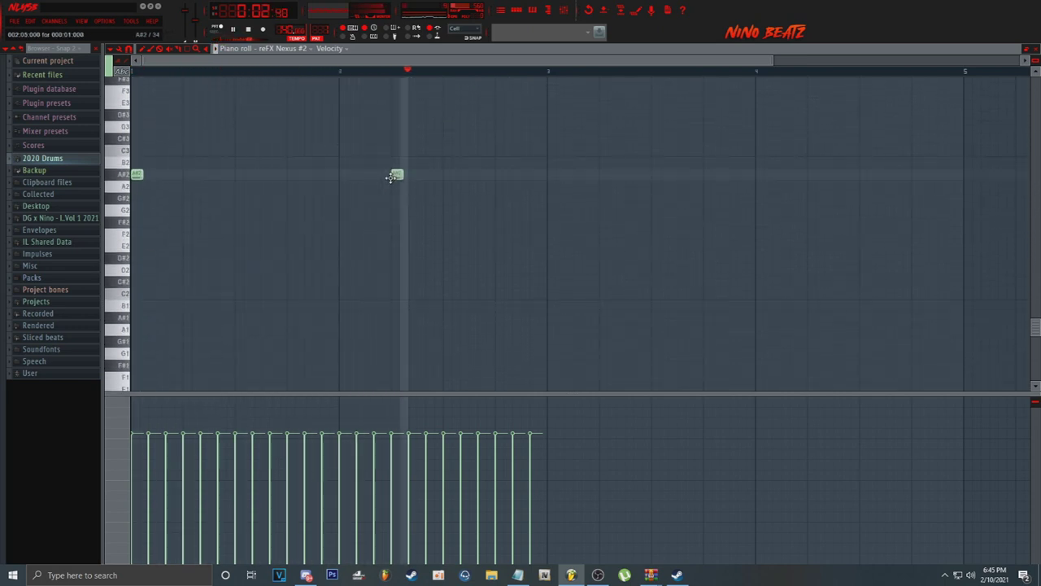
{"action": "scroll", "coordinate": [360, 73], "scroll_direction": "down", "scroll_amount": 3}
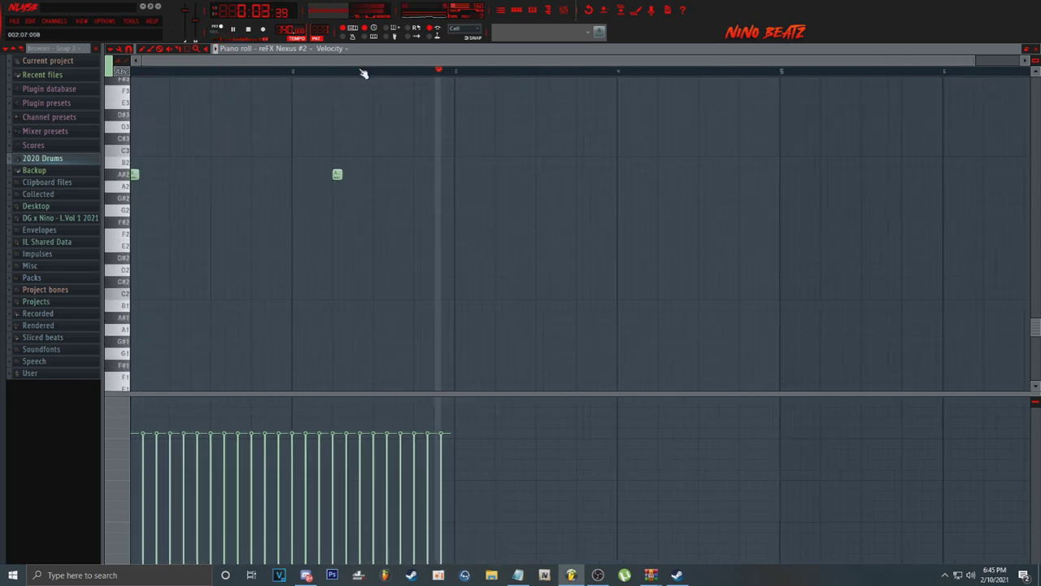
Step: Lengthen both A#2 bass notes in reFX Nexus #2 to one beat each
{"action": "left_click", "coordinate": [502, 11]}
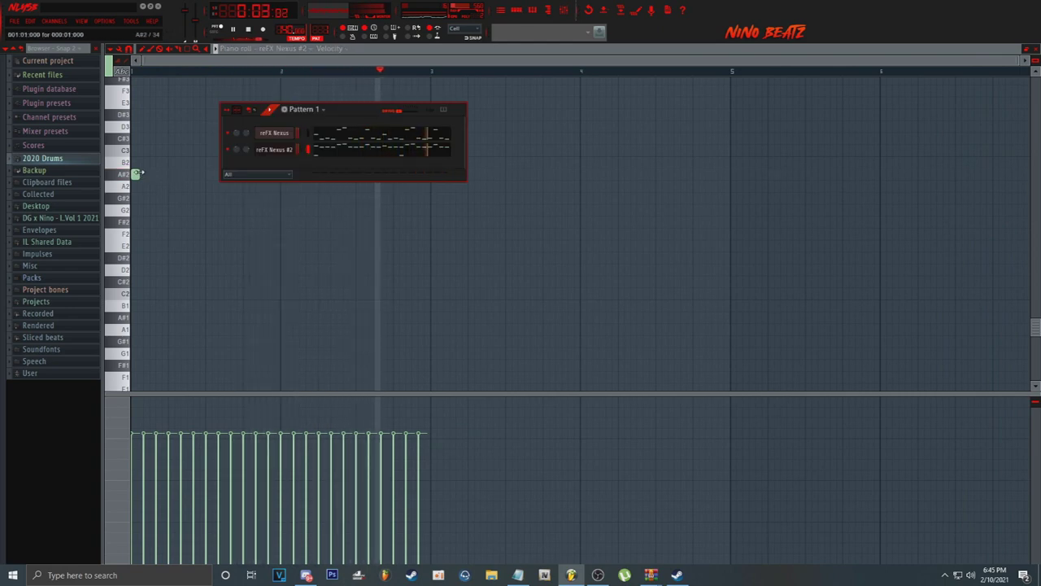
{"action": "left_click", "coordinate": [139, 174]}
{"action": "left_click", "coordinate": [323, 174]}
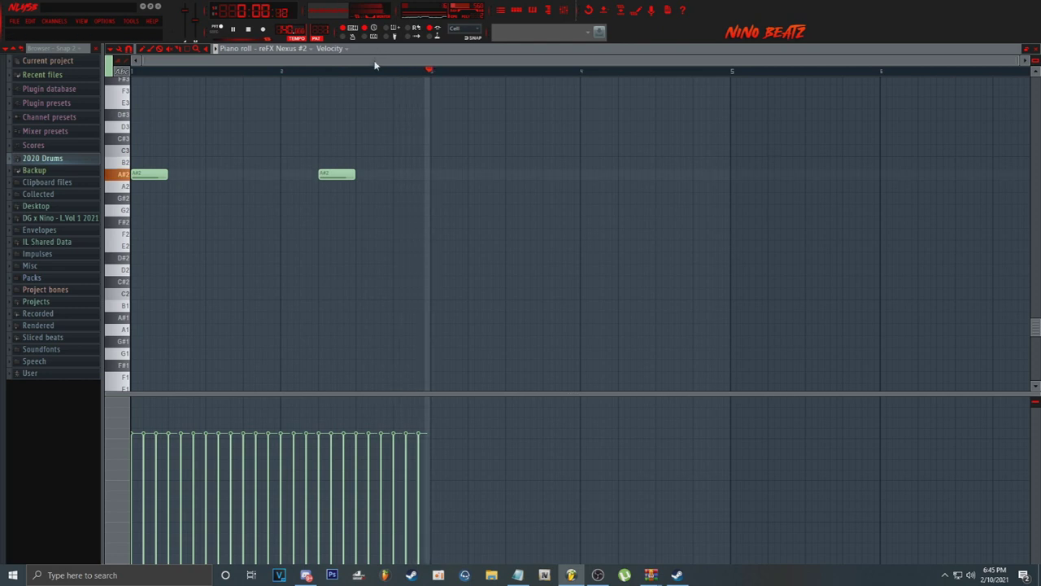
Step: Clone the reFX Nexus #2 channel and copy its notes into the new reFX Nexus #3 channel
{"action": "left_click", "coordinate": [518, 12]}
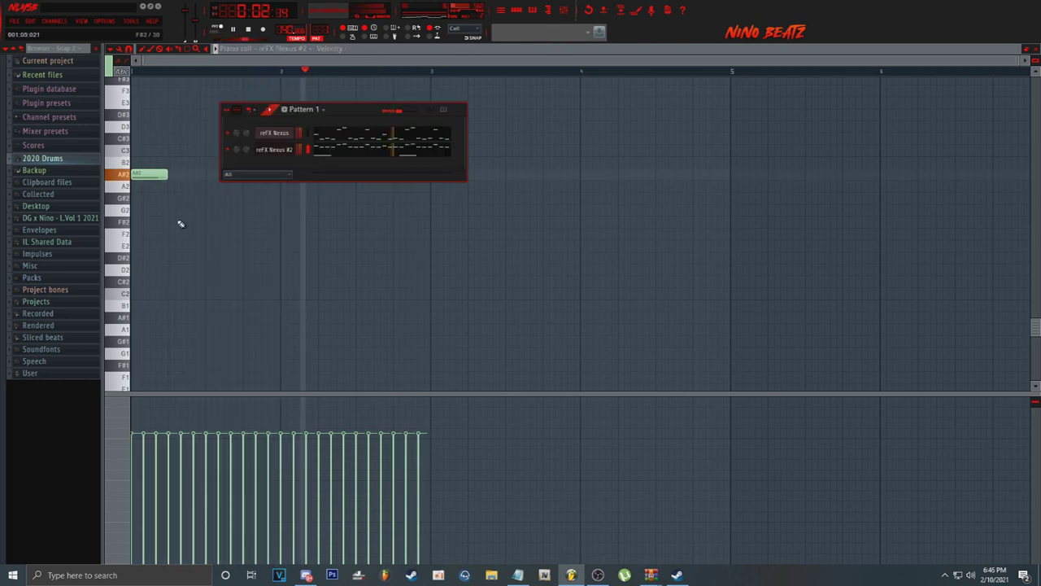
{"action": "right_click", "coordinate": [285, 156]}
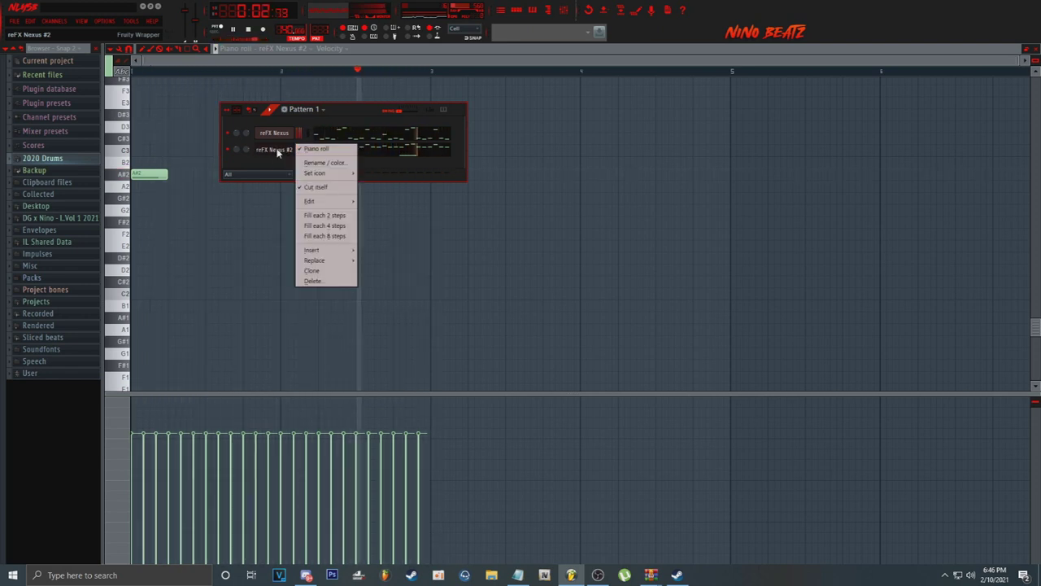
{"action": "left_click", "coordinate": [314, 264]}
{"action": "left_click", "coordinate": [325, 267]}
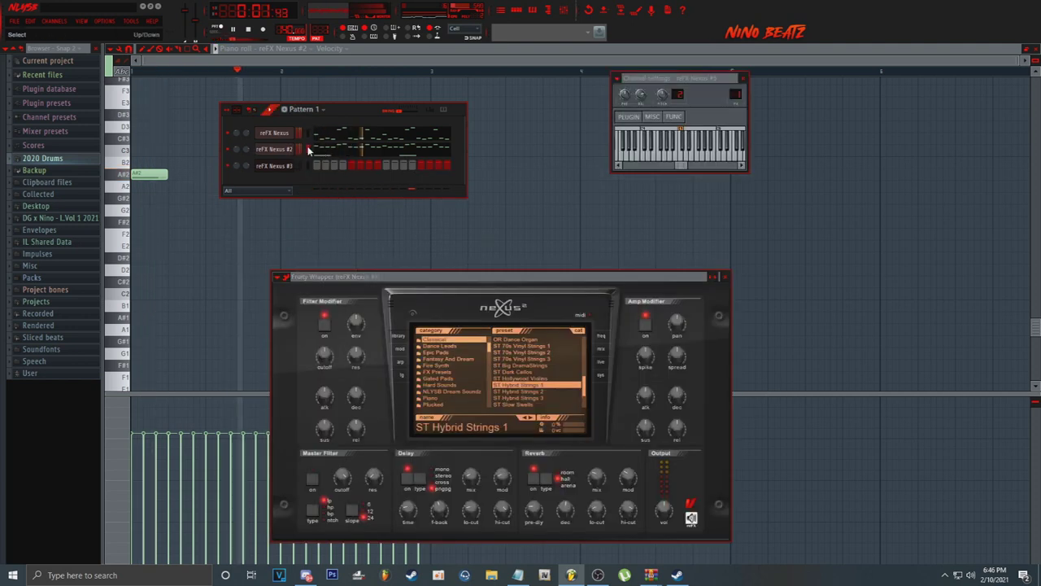
Step: Try the PD Bellizee and PD Class M Planet presets from Epic Pads on reFX Nexus #3
{"action": "scroll", "coordinate": [440, 359], "scroll_direction": "up", "scroll_amount": 5}
{"action": "left_click", "coordinate": [444, 372]}
{"action": "left_click", "coordinate": [512, 373]}
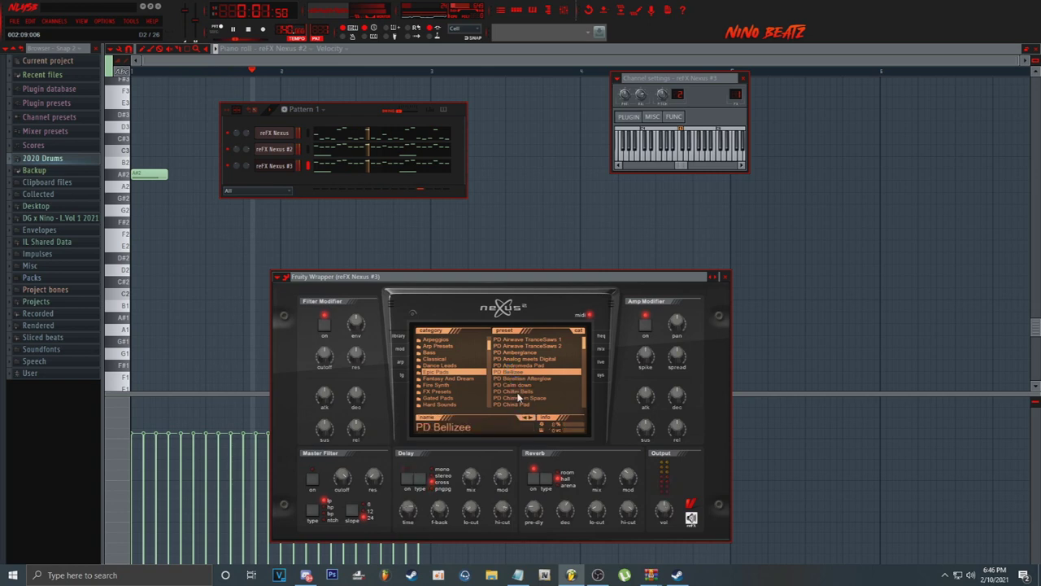
{"action": "scroll", "coordinate": [506, 377], "scroll_direction": "down", "scroll_amount": 3}
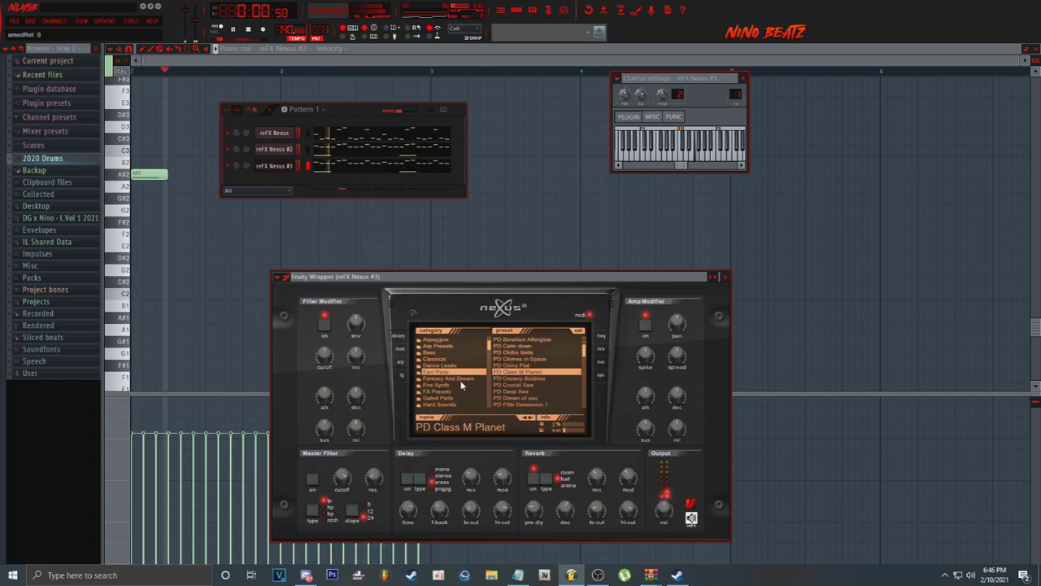
Step: Audition the Fire Synth presets BONUS - Team Spooky, Bugati Synth, Drama Lead and Ghost Synth on reFX Nexus #3
{"action": "left_click", "coordinate": [458, 386]}
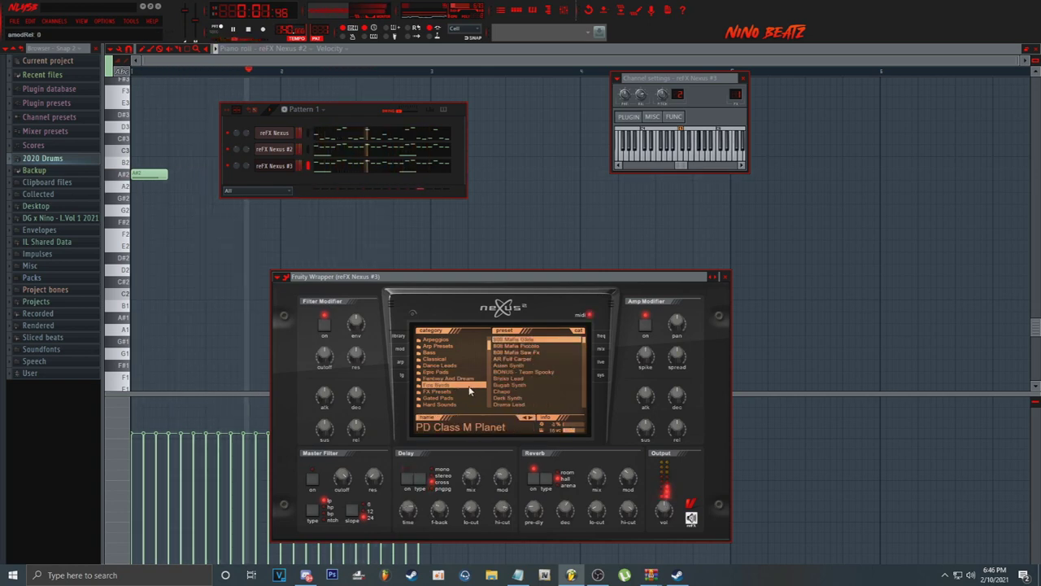
{"action": "left_click", "coordinate": [544, 365]}
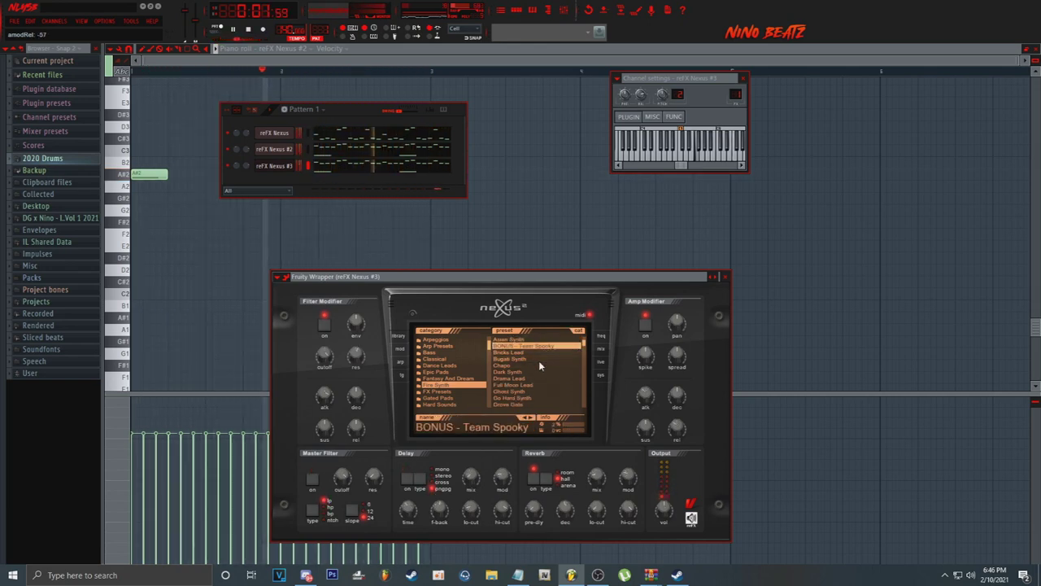
{"action": "left_click", "coordinate": [536, 360]}
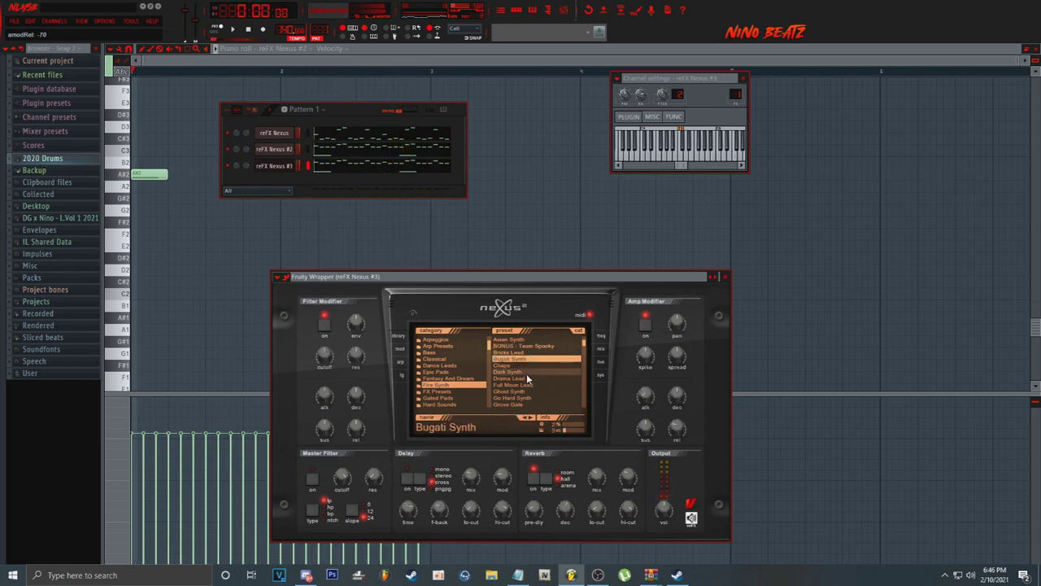
{"action": "left_click", "coordinate": [529, 380]}
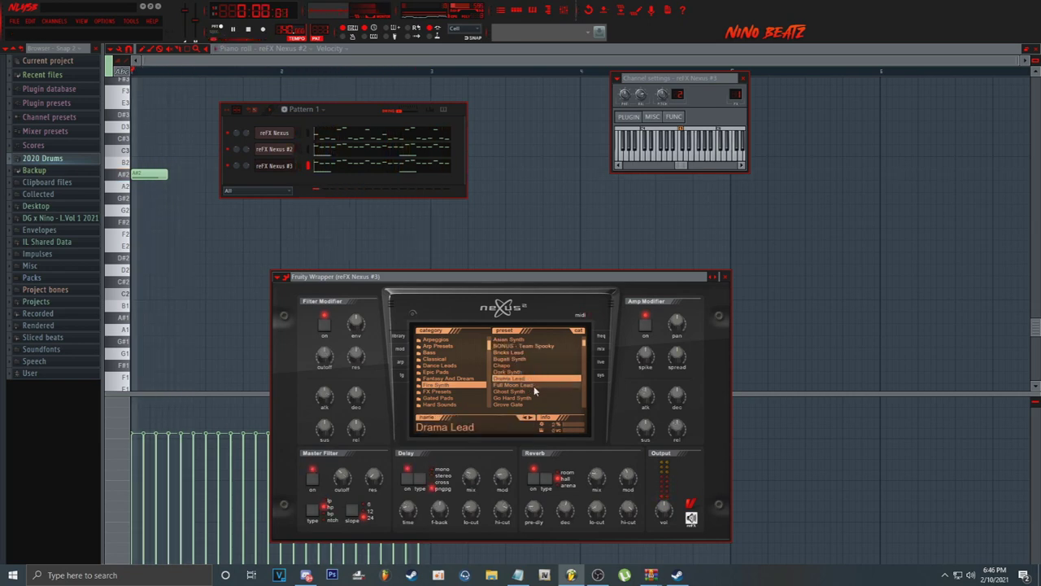
{"action": "left_click", "coordinate": [534, 391]}
{"action": "key", "text": "space"}
{"action": "scroll", "coordinate": [534, 390], "scroll_direction": "down", "scroll_amount": 3}
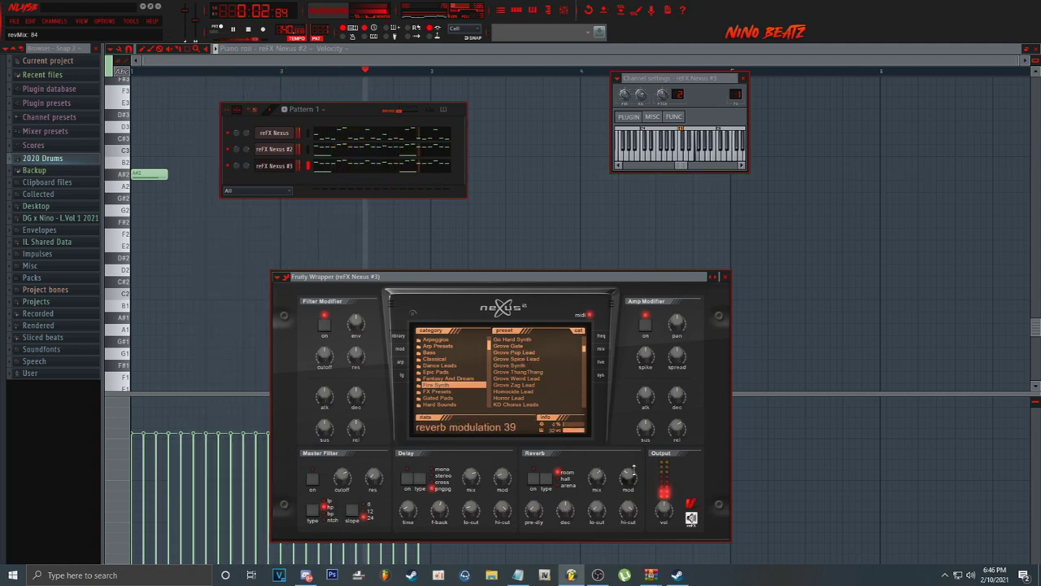
Step: Load the Grove Synth preset from Fire Synth on reFX Nexus #3 and set its reverb modulation to 41
{"action": "left_click_drag", "start_coordinate": [598, 481], "coordinate": [598, 462]}
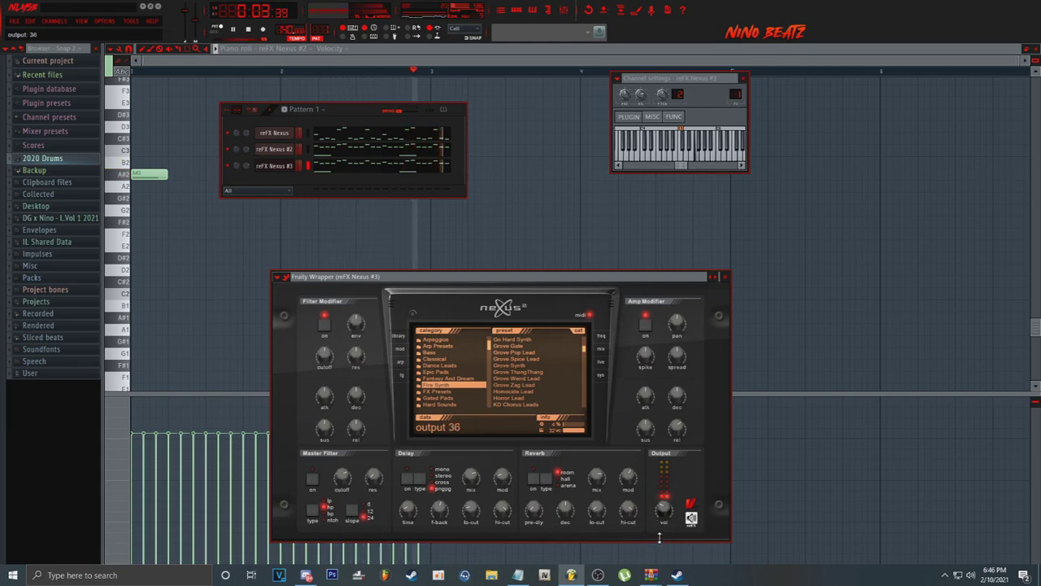
{"action": "left_click_drag", "start_coordinate": [599, 490], "coordinate": [602, 480]}
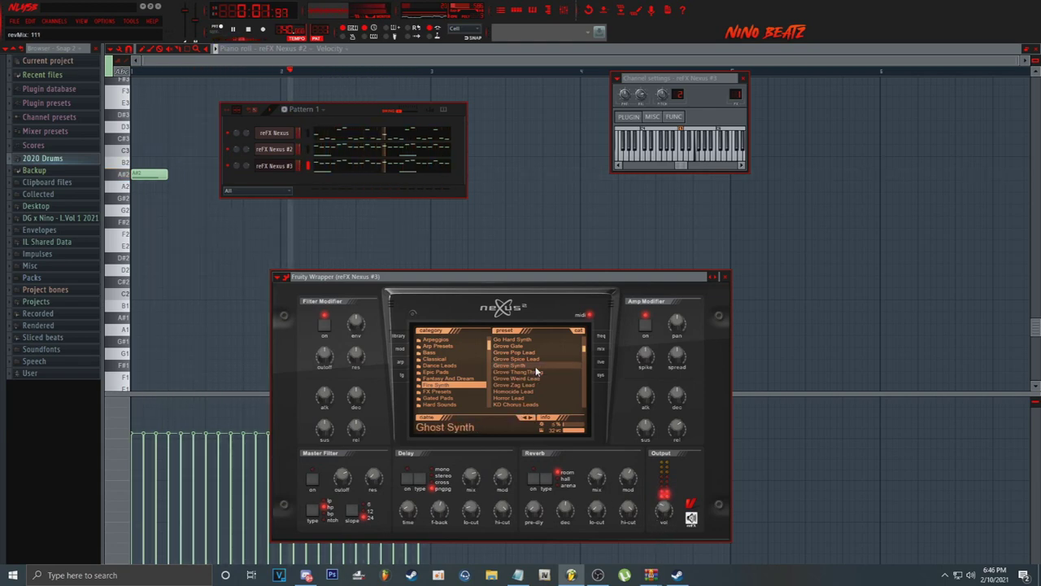
{"action": "mouse_move", "coordinate": [628, 477]}
{"action": "left_mouse_down"}
{"action": "mouse_move", "coordinate": [602, 465]}
{"action": "mouse_move", "coordinate": [625, 471]}
{"action": "left_mouse_up"}
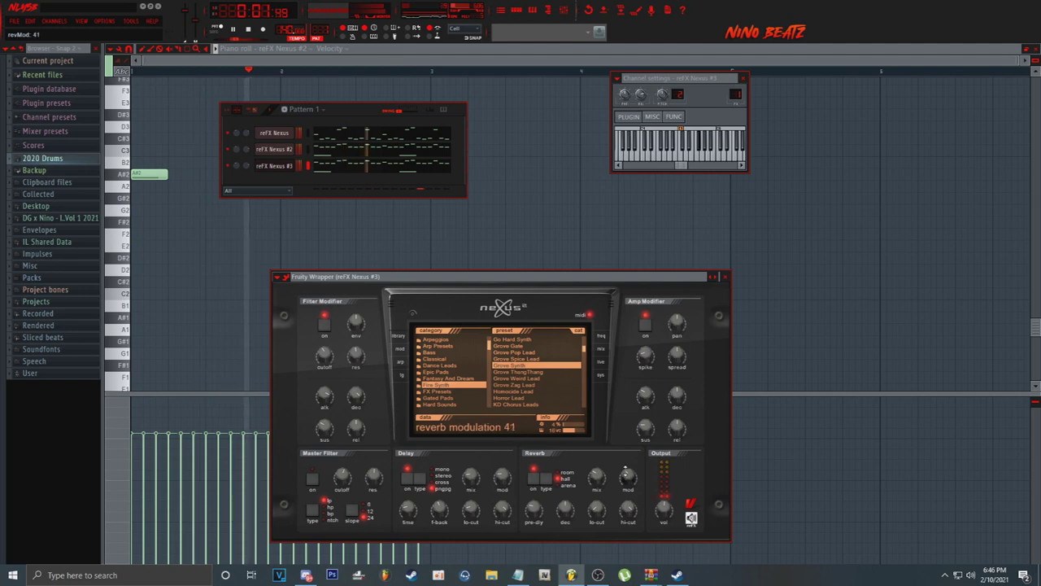
Step: Look through the JR Drumkit in the 2020 Drums folder, preview JR Crash 1 and close the kit again
{"action": "left_click", "coordinate": [36, 159]}
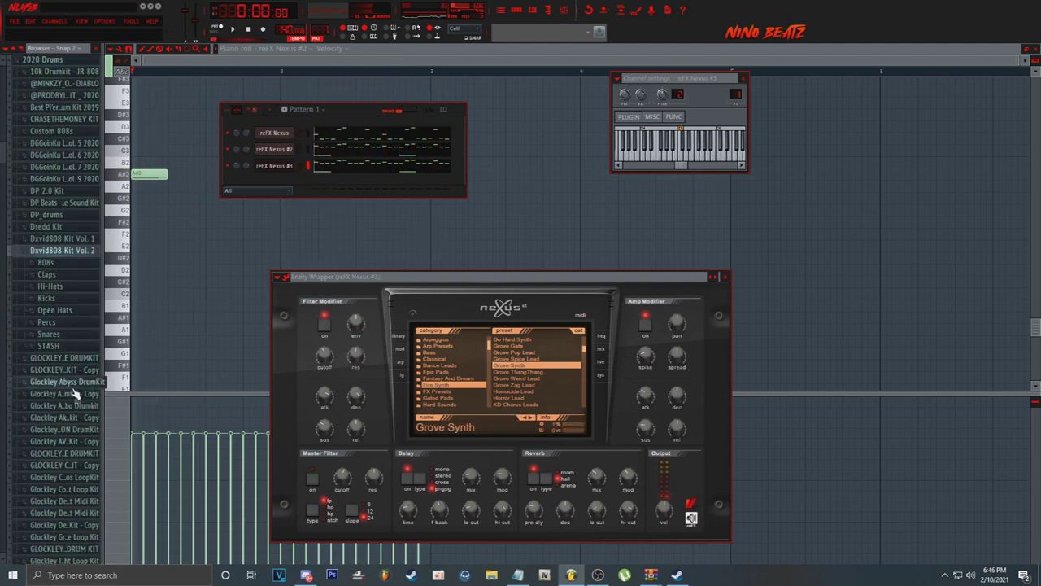
{"action": "scroll", "coordinate": [72, 370], "scroll_direction": "down", "scroll_amount": 12}
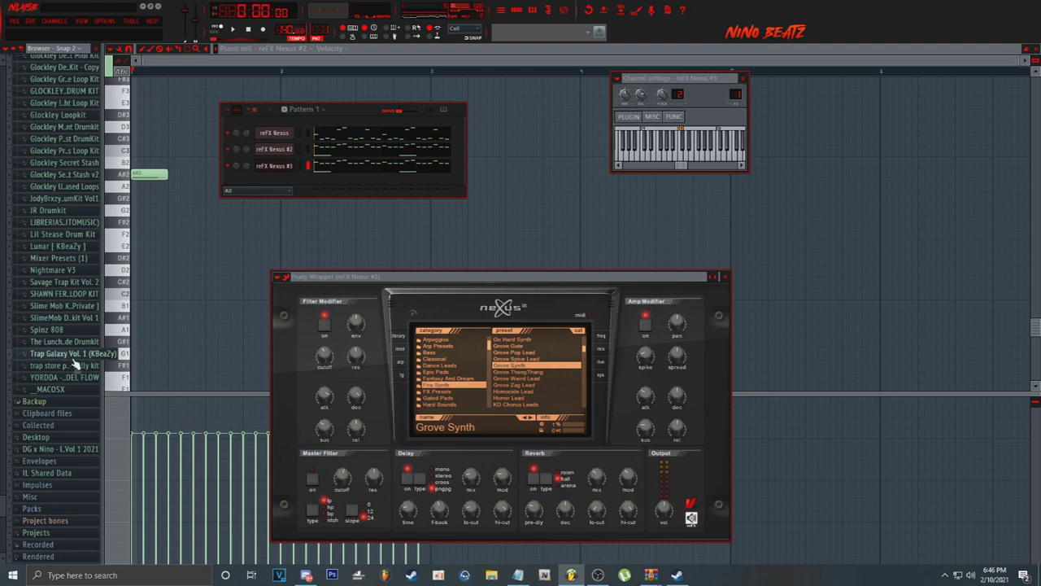
{"action": "scroll", "coordinate": [57, 280], "scroll_direction": "up", "scroll_amount": 5}
{"action": "key", "text": "space"}
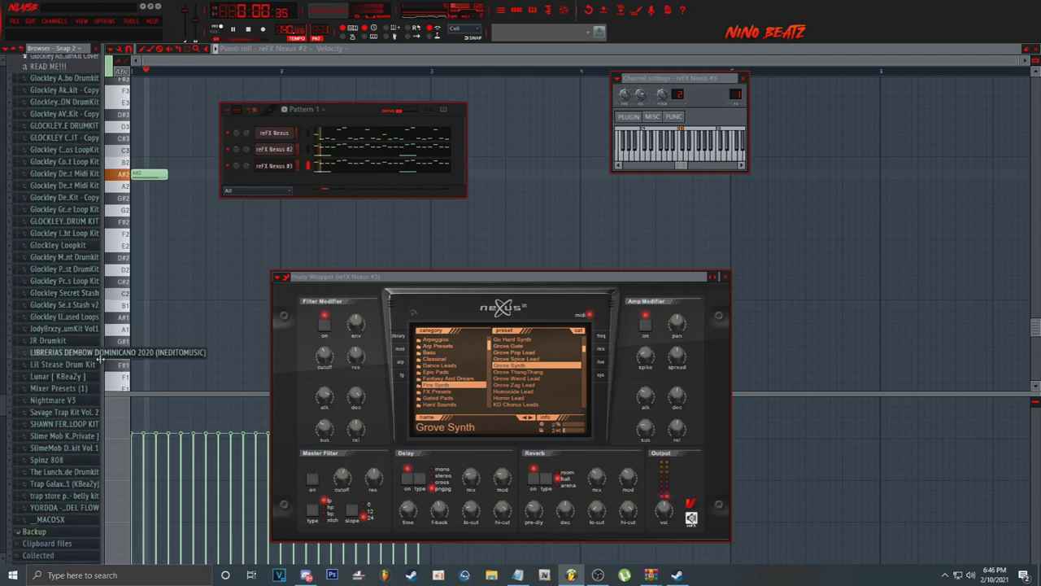
{"action": "left_click", "coordinate": [71, 341]}
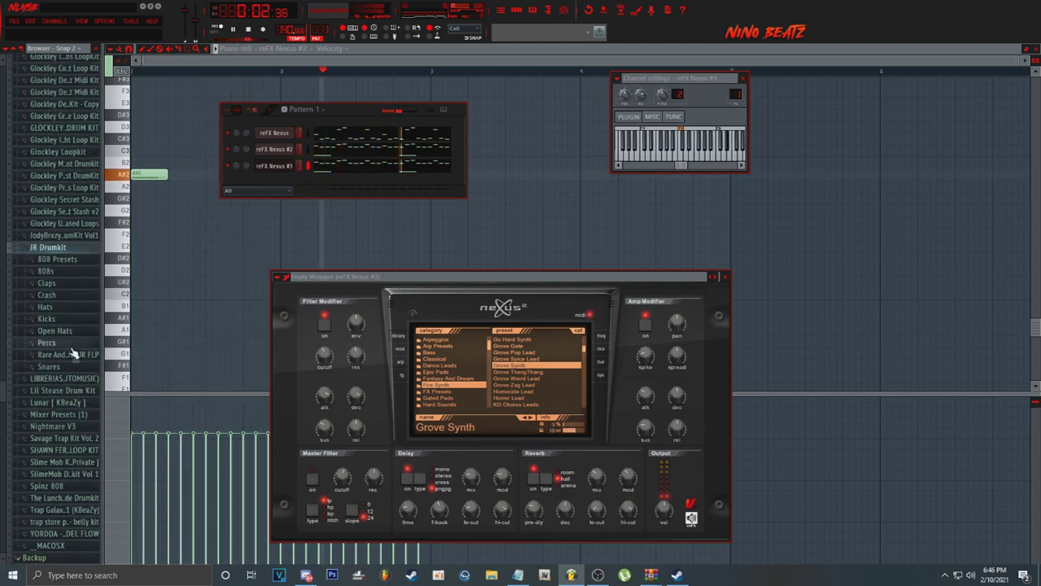
{"action": "left_click", "coordinate": [61, 312]}
{"action": "left_click", "coordinate": [57, 296]}
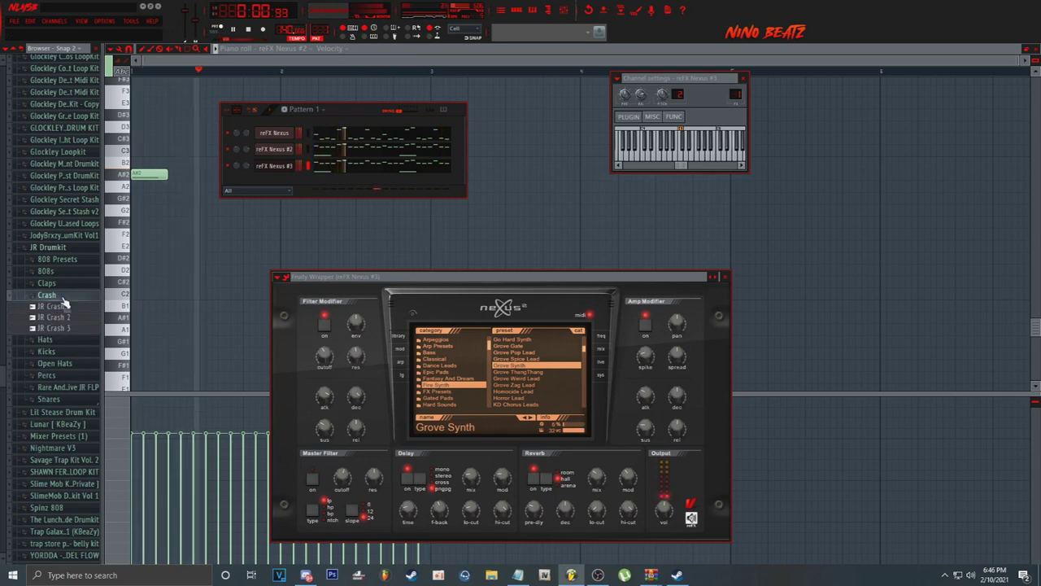
{"action": "left_click", "coordinate": [69, 308]}
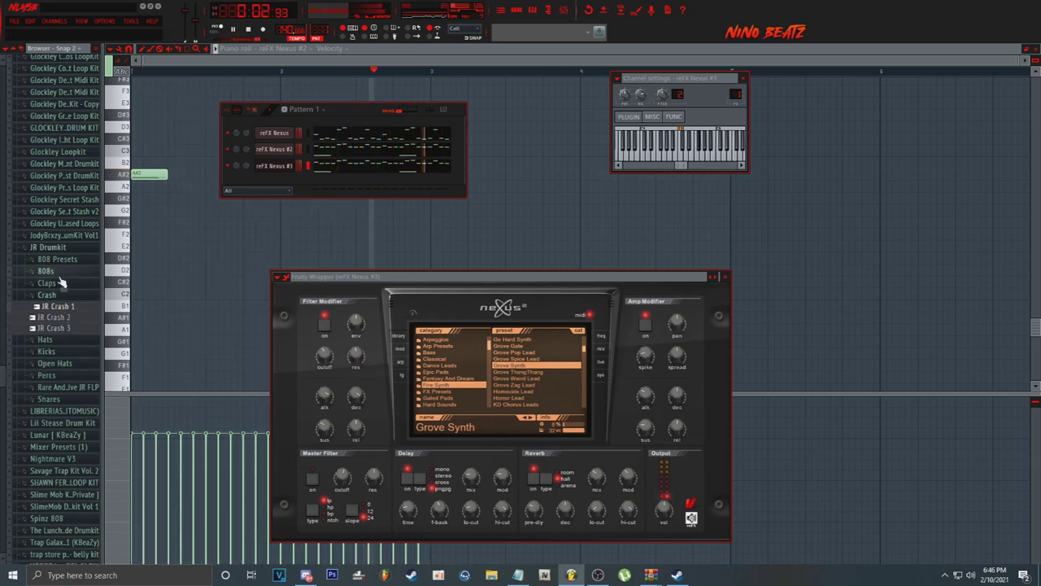
{"action": "left_click_drag", "start_coordinate": [68, 308], "coordinate": [58, 280]}
{"action": "left_click", "coordinate": [57, 275]}
{"action": "key", "text": "space"}
{"action": "left_click", "coordinate": [64, 259]}
{"action": "left_click", "coordinate": [64, 248]}
Step: Add DP_snare_02 from the DP_snares folder of DP_drums as a new channel with hits on steps 9 and 15
{"action": "scroll", "coordinate": [74, 289], "scroll_direction": "up", "scroll_amount": 7}
{"action": "scroll", "coordinate": [74, 268], "scroll_direction": "up", "scroll_amount": 2}
{"action": "left_click", "coordinate": [69, 279]}
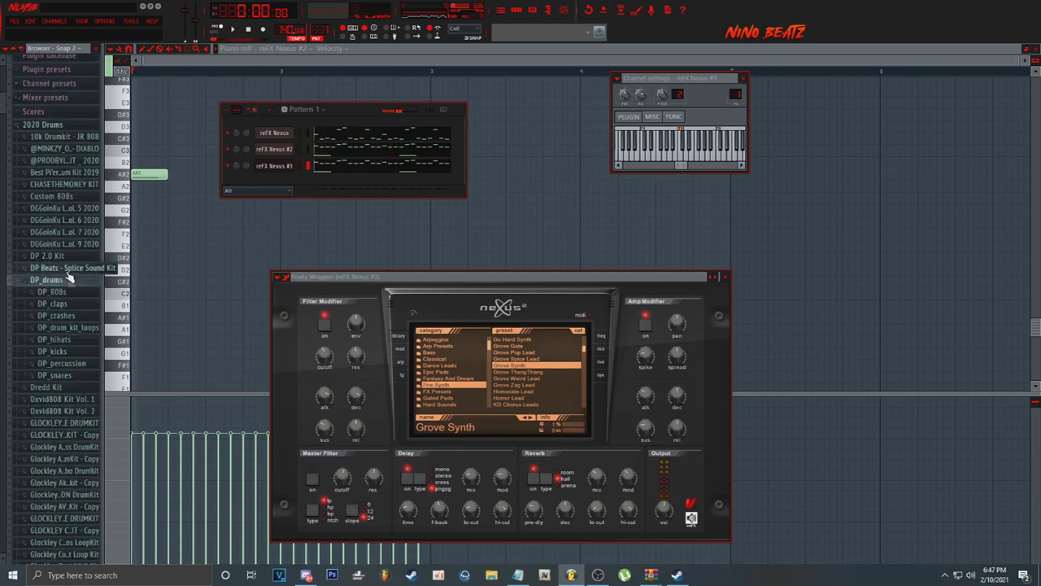
{"action": "left_click", "coordinate": [78, 376]}
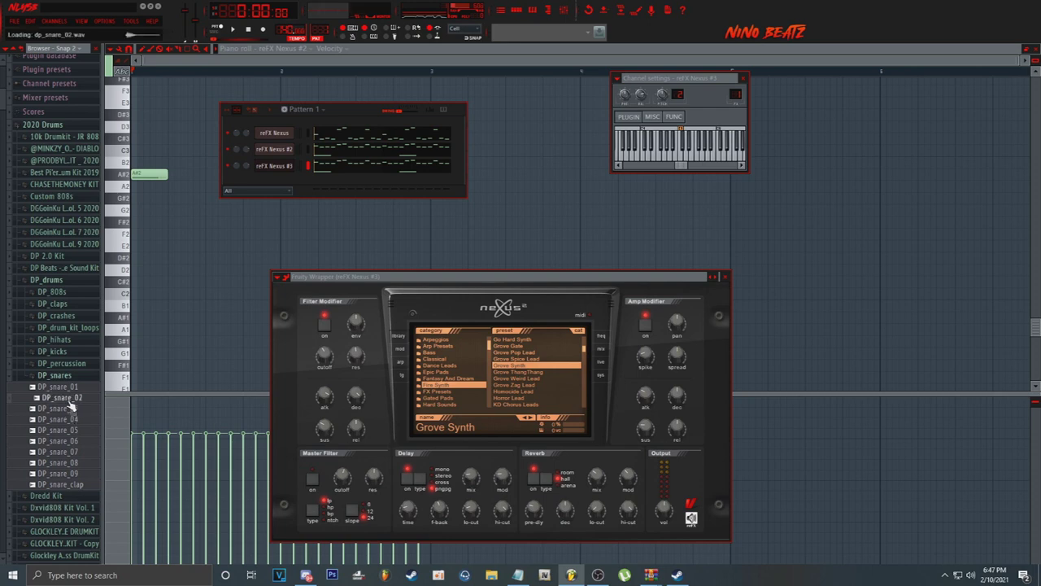
{"action": "left_click_drag", "start_coordinate": [69, 398], "coordinate": [284, 187]}
{"action": "key", "text": "space"}
{"action": "left_click", "coordinate": [438, 182]}
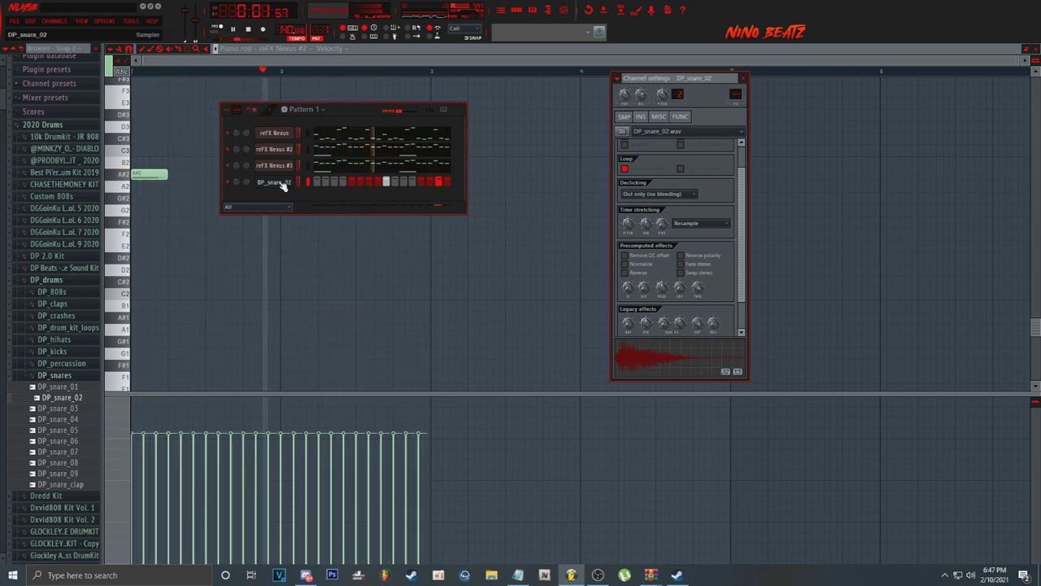
Step: Route the DP_snare_02 channel to mixer insert 10 and show the mixer
{"action": "left_click_drag", "start_coordinate": [737, 96], "coordinate": [736, 75]}
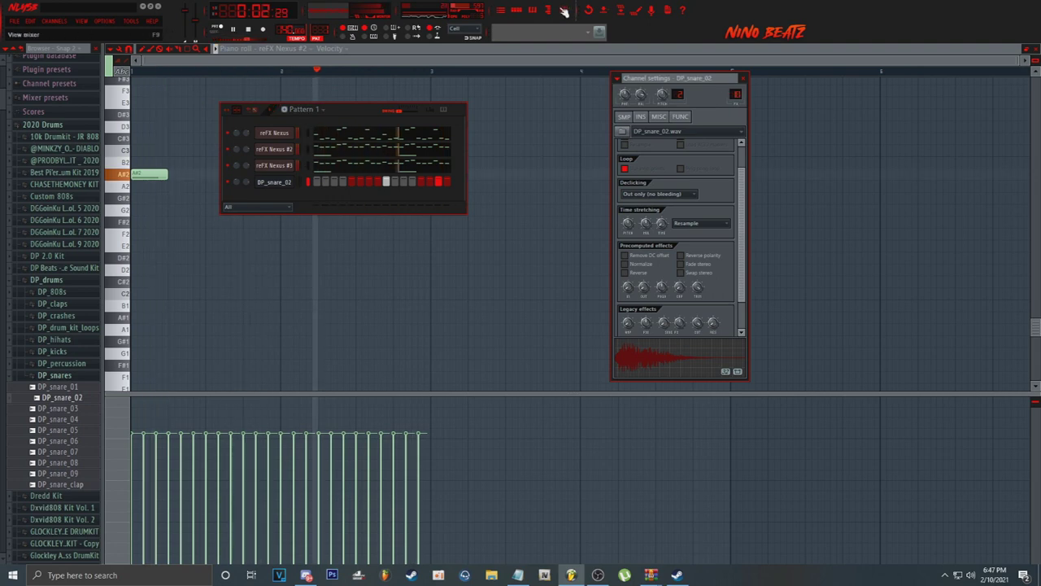
{"action": "left_click", "coordinate": [565, 12]}
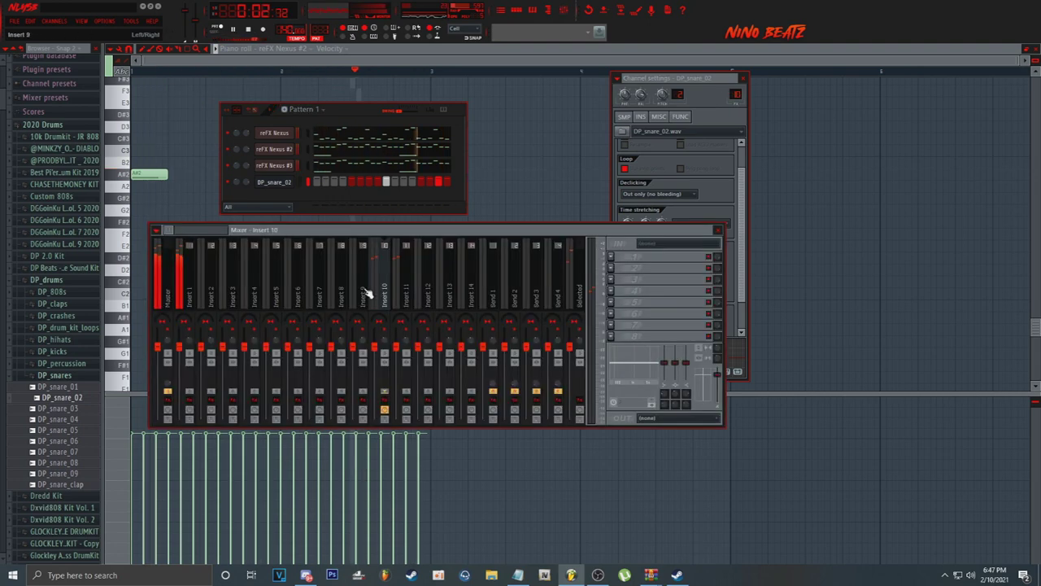
Step: Add Fruity Parametric EQ 2 to insert 10, cut the lows with band 1, boost band 4 and raise band 7 about 13.5 dB near 7436 Hz
{"action": "left_click", "coordinate": [617, 256]}
{"action": "left_click", "coordinate": [733, 311]}
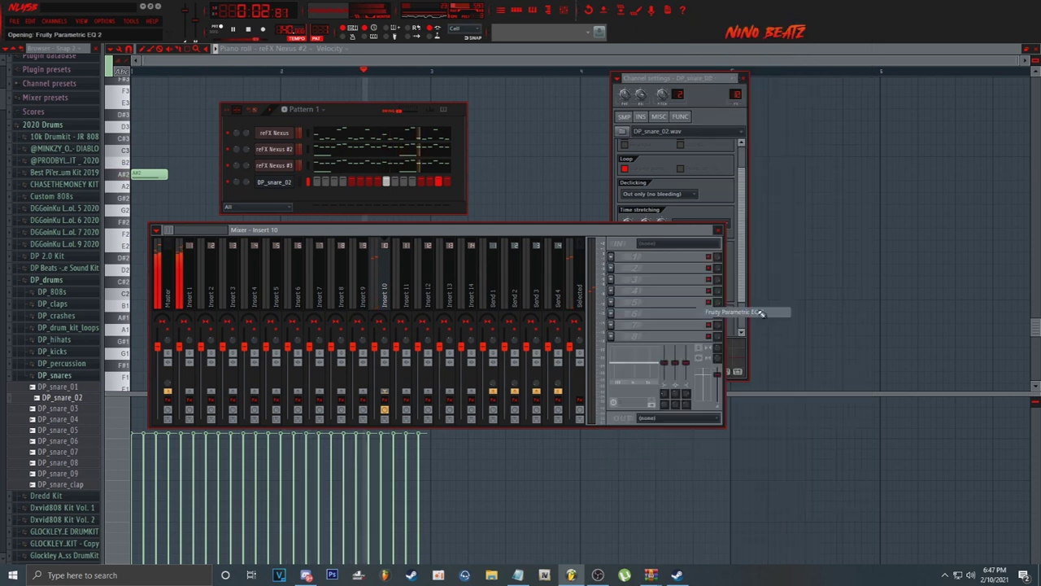
{"action": "left_click_drag", "start_coordinate": [237, 189], "coordinate": [243, 193]}
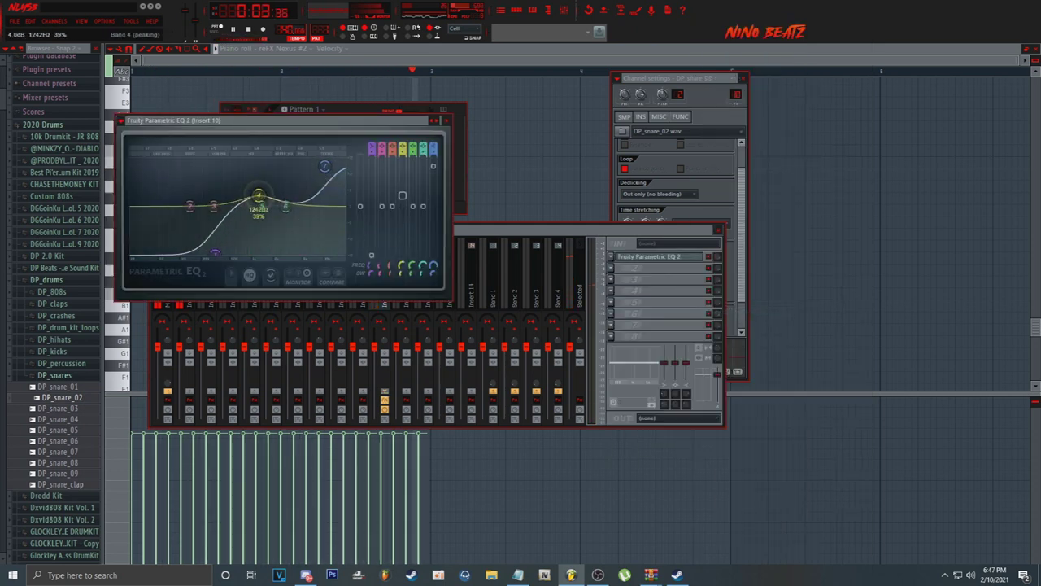
{"action": "left_click_drag", "start_coordinate": [214, 252], "coordinate": [261, 253]}
{"action": "left_click_drag", "start_coordinate": [324, 167], "coordinate": [321, 159]}
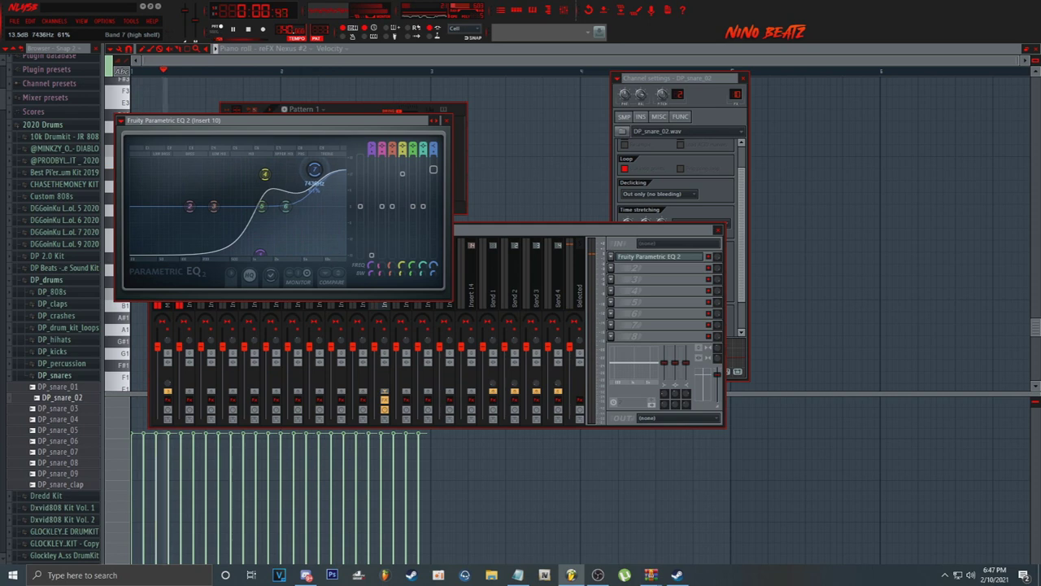
Step: Send the DP_snare_02 step pattern to the piano roll
{"action": "left_click", "coordinate": [357, 110]}
{"action": "right_click", "coordinate": [288, 179]}
{"action": "left_click", "coordinate": [312, 183]}
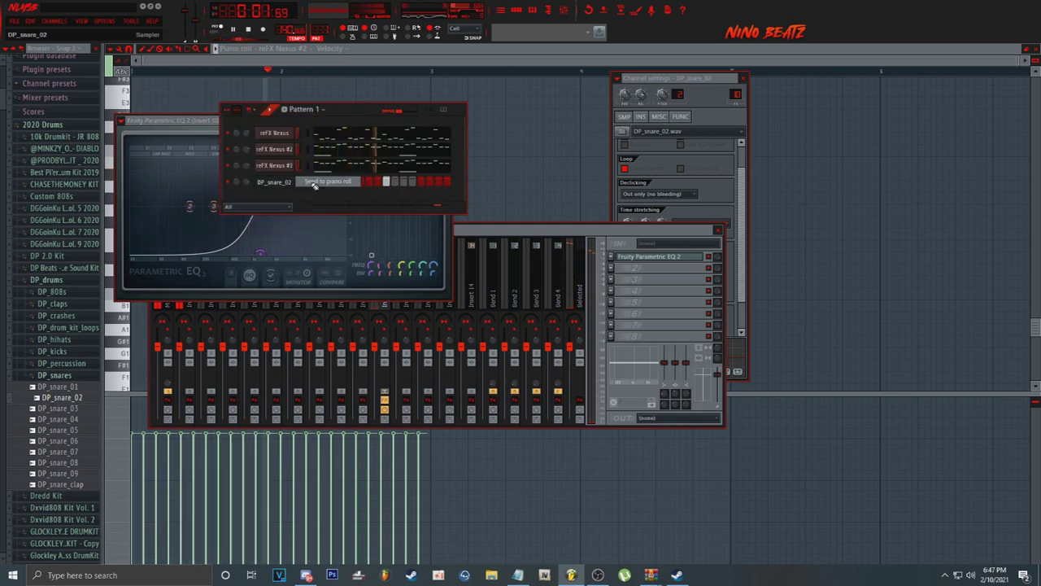
{"action": "left_click_drag", "start_coordinate": [445, 223], "coordinate": [443, 236]}
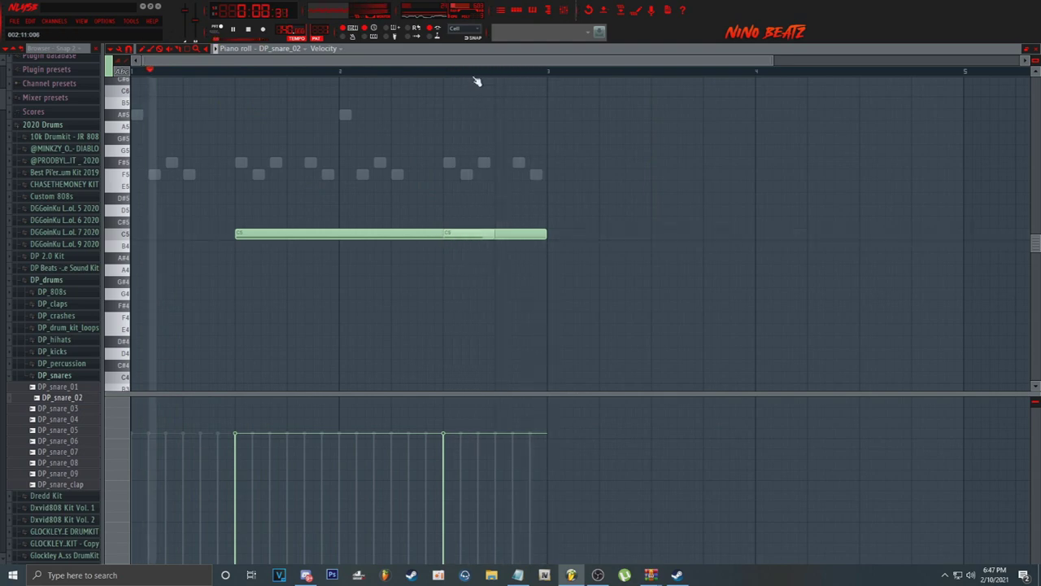
{"action": "scroll", "coordinate": [475, 81], "scroll_direction": "down", "scroll_amount": 3}
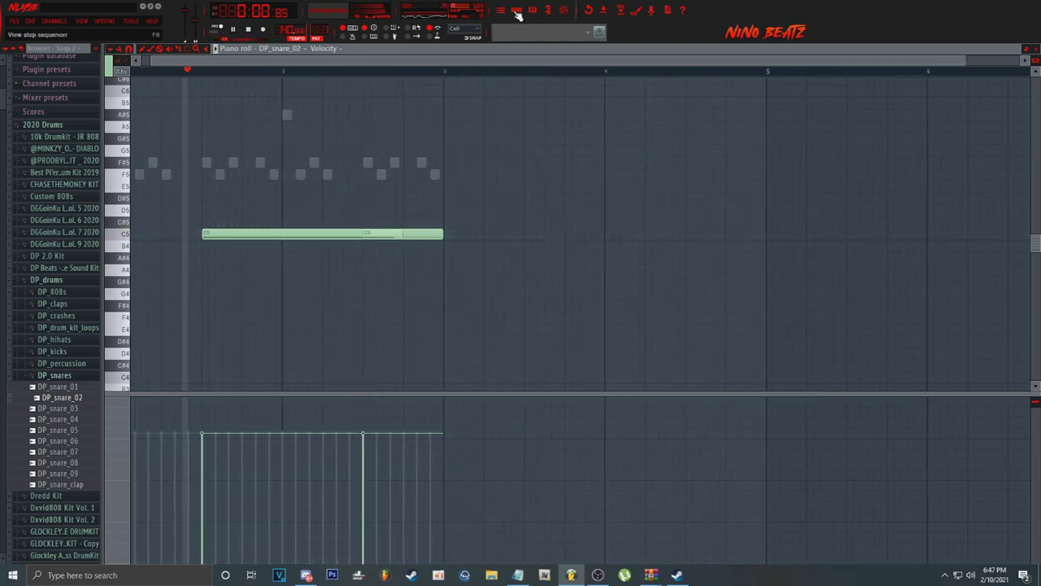
Step: Show the mixer and link the selected refX Nexus channels to insert 5
{"action": "key", "text": "F6"}
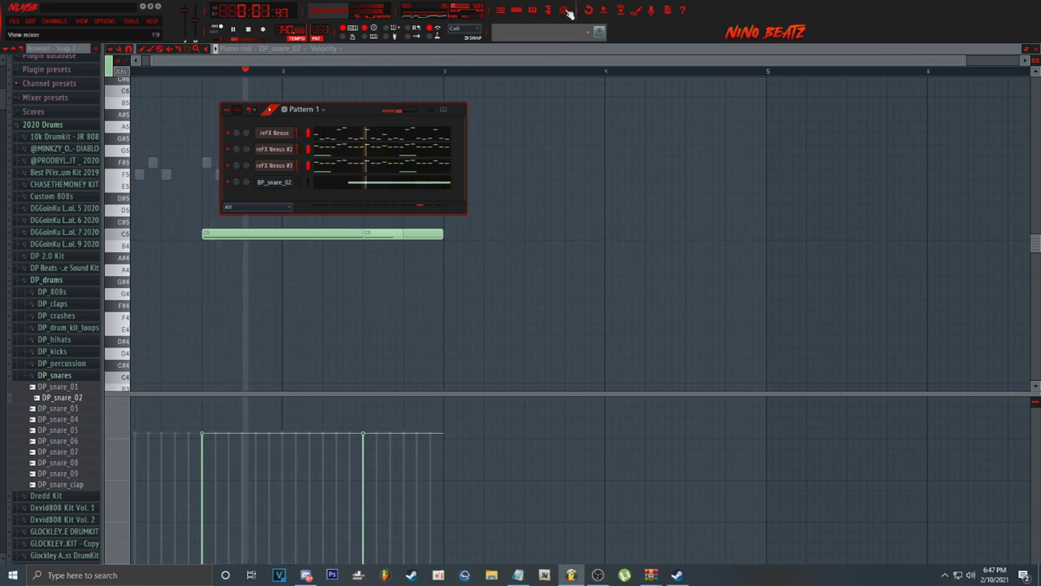
{"action": "key", "text": "F9"}
{"action": "right_click", "coordinate": [192, 271]}
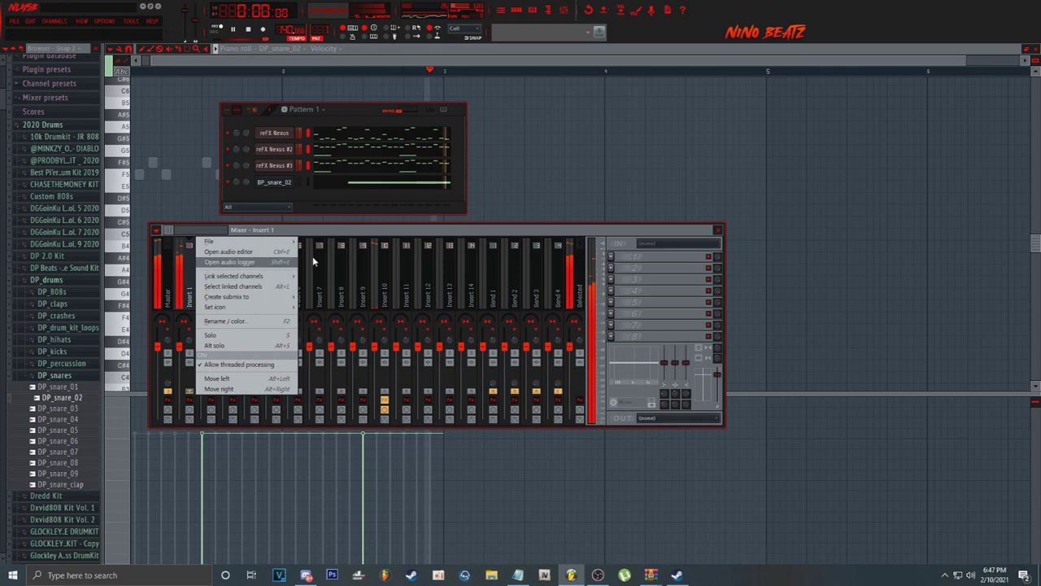
{"action": "left_click", "coordinate": [310, 261]}
{"action": "right_click", "coordinate": [277, 263]}
{"action": "mouse_move", "coordinate": [326, 277]}
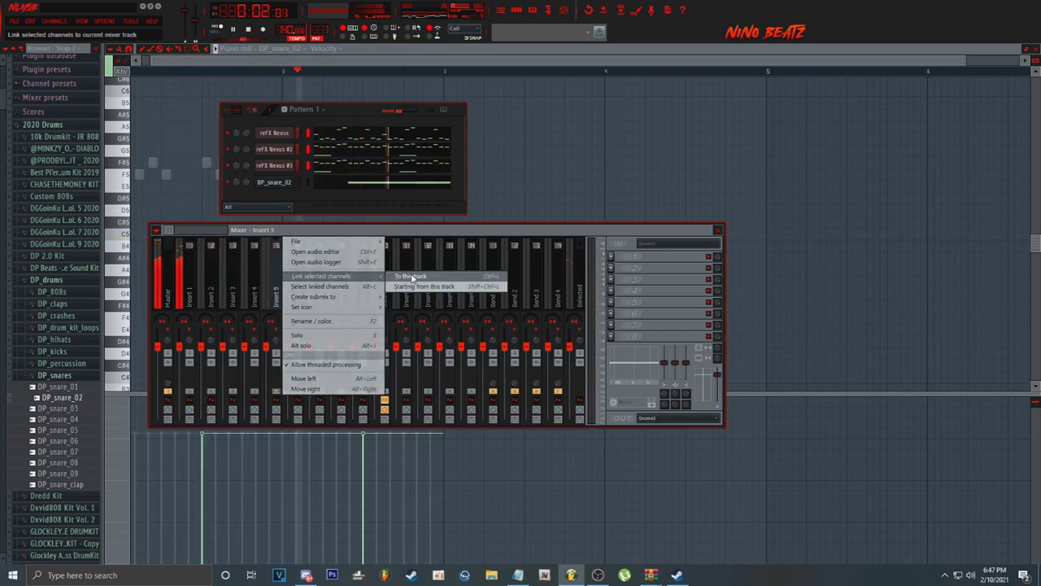
{"action": "left_click", "coordinate": [413, 278]}
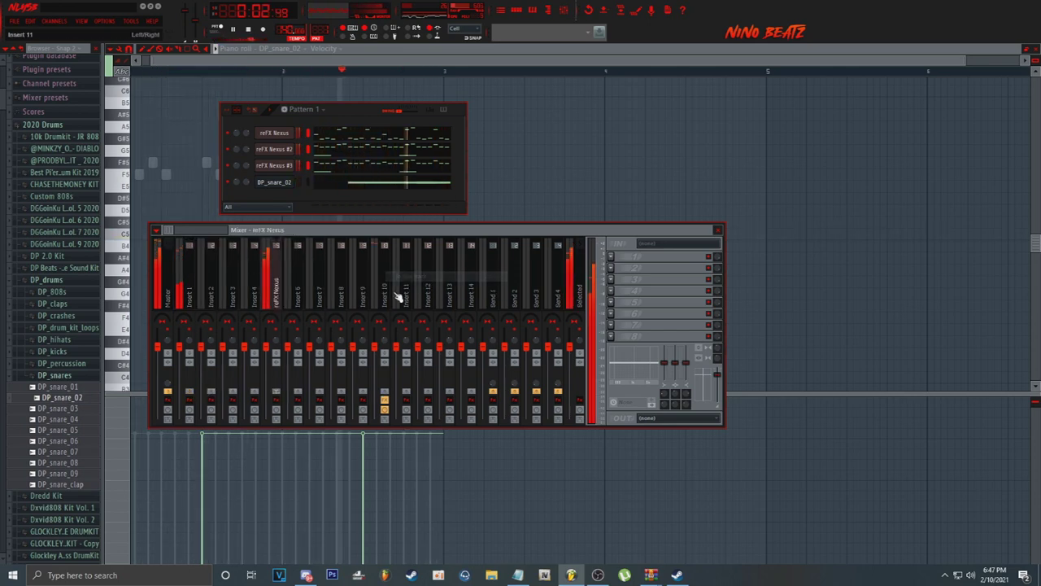
Step: Load Fruity Parametric EQ 2 into effect slot 8 of the refX Nexus mixer track
{"action": "left_click", "coordinate": [628, 330]}
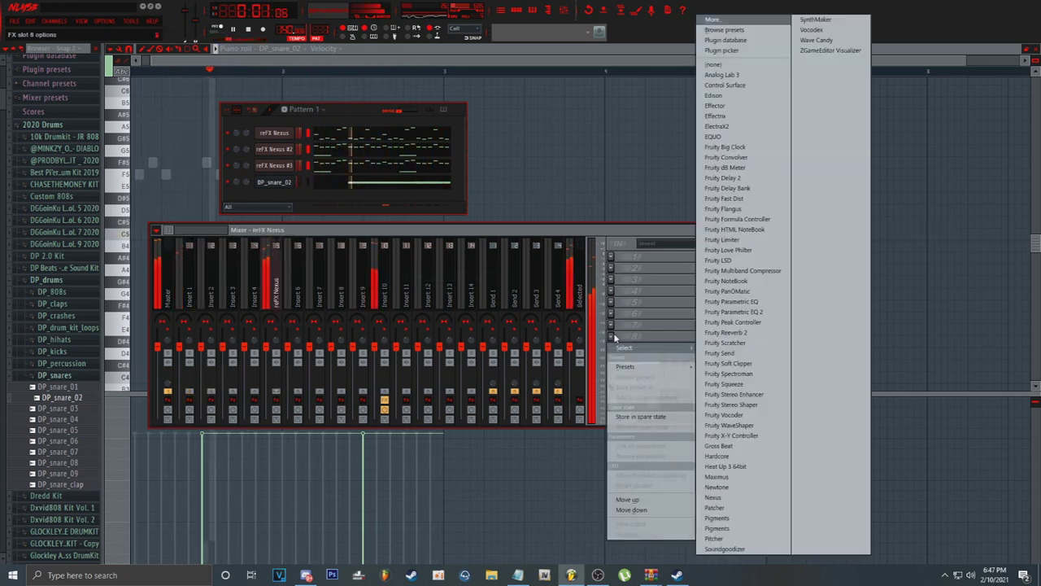
{"action": "left_click", "coordinate": [753, 311]}
{"action": "left_click", "coordinate": [624, 328]}
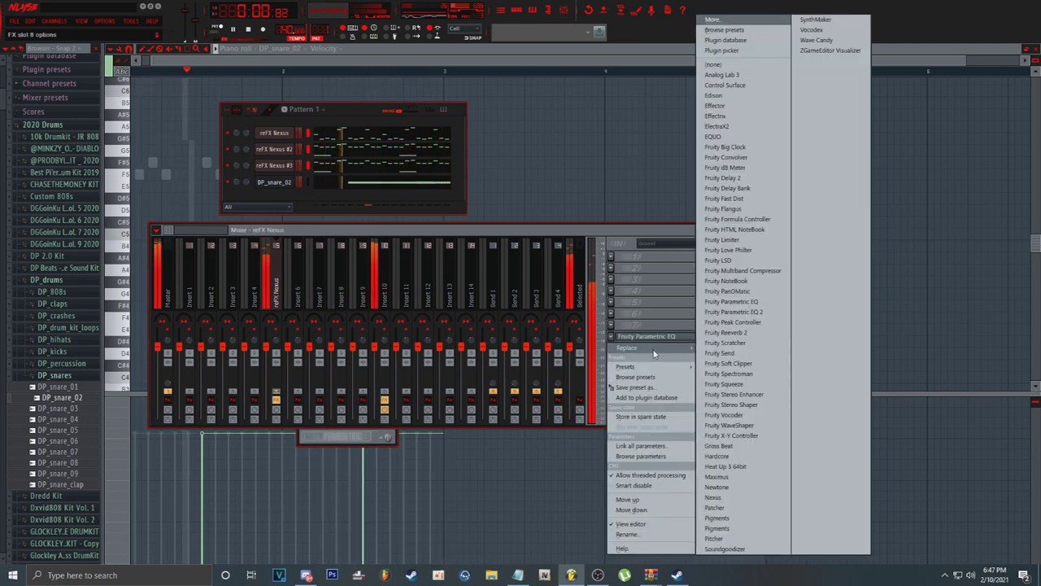
{"action": "left_click", "coordinate": [761, 319]}
Step: Roll off the refX Nexus lows with EQ band 1, dip the band 7 high shelf and lower the track's mixer fader
{"action": "left_click_drag", "start_coordinate": [348, 388], "coordinate": [374, 421]}
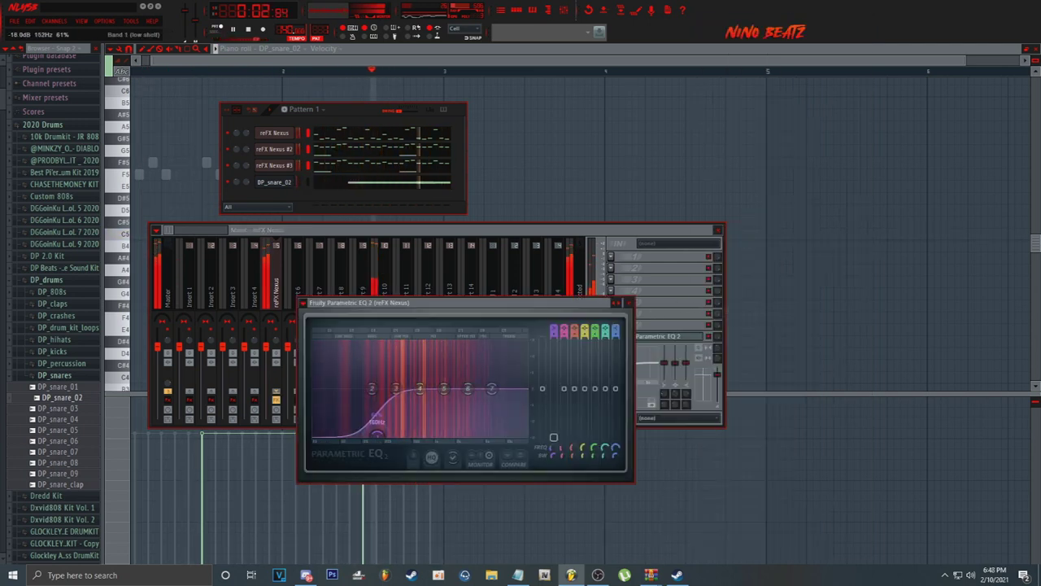
{"action": "left_click_drag", "start_coordinate": [492, 388], "coordinate": [492, 404]}
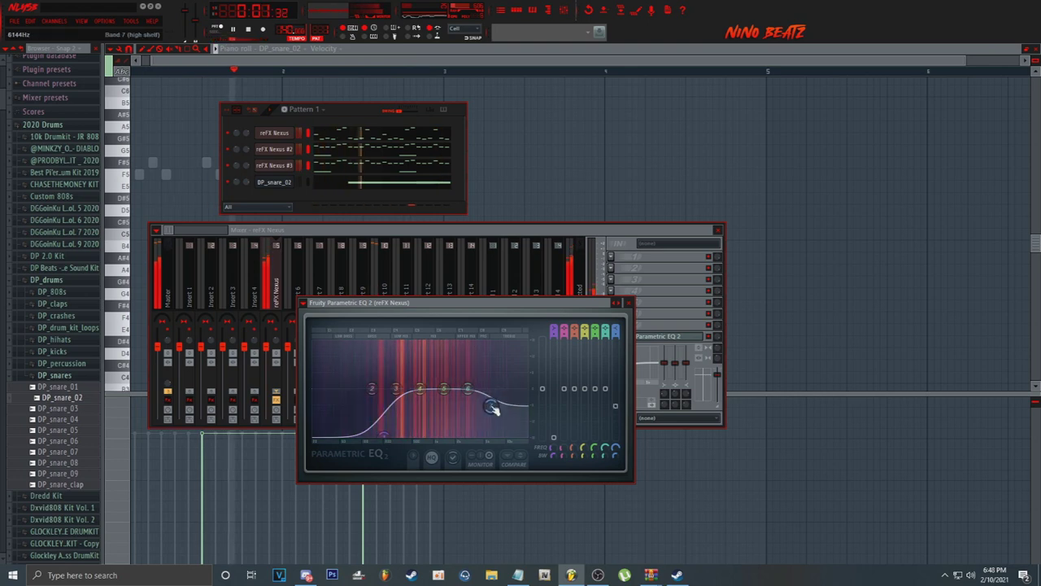
{"action": "left_click", "coordinate": [275, 286]}
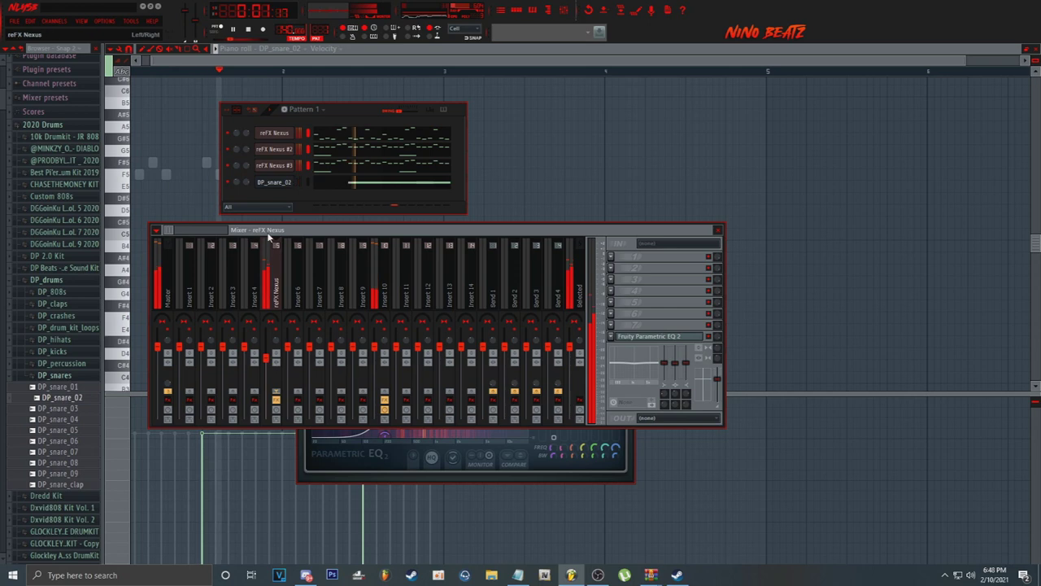
Step: Add 808 [ ZAY LEGACY ] from the 10k Drumkit - JR 808 folder as a new channel and open its piano roll
{"action": "left_click", "coordinate": [65, 137]}
{"action": "left_click", "coordinate": [64, 159]}
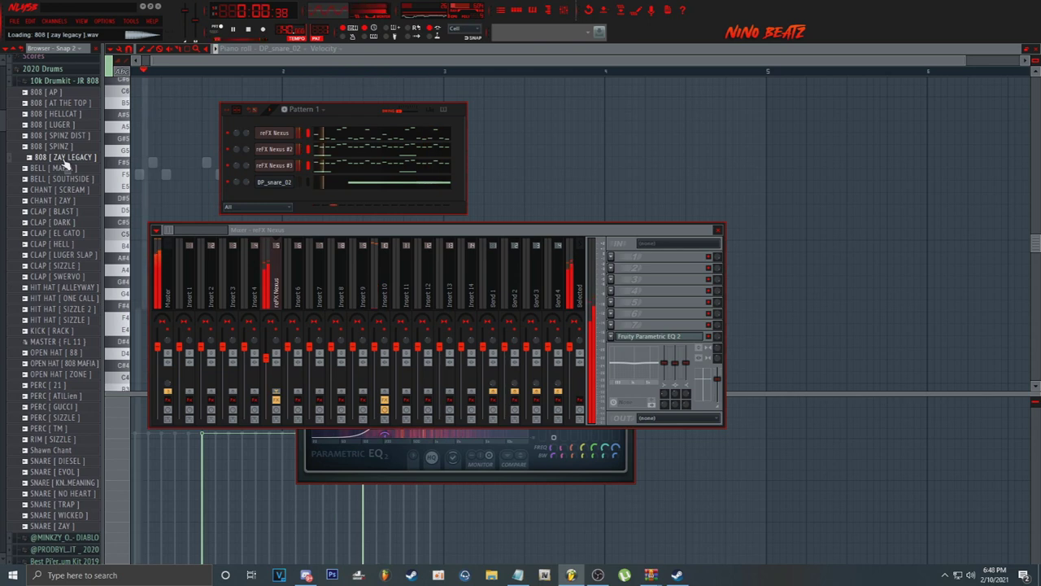
{"action": "left_click_drag", "start_coordinate": [297, 192], "coordinate": [295, 198]}
{"action": "right_click", "coordinate": [294, 197]}
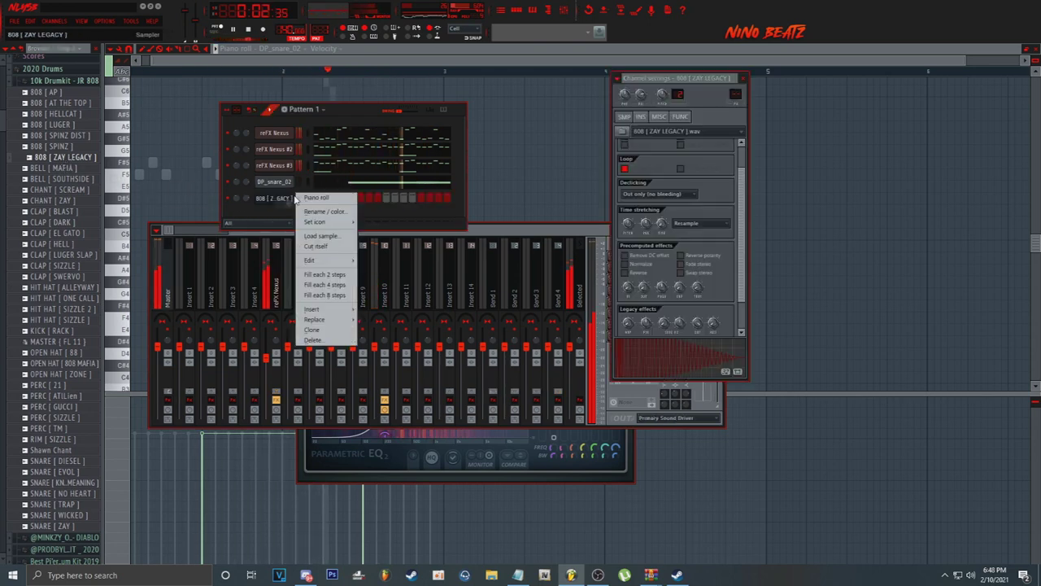
{"action": "left_click", "coordinate": [318, 198]}
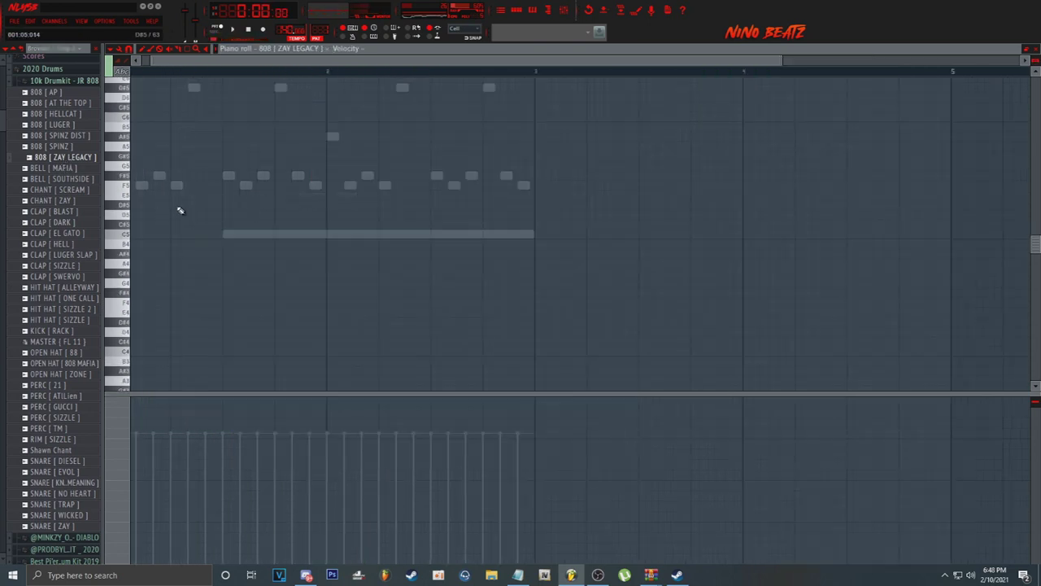
Step: Draw four-step A#4 808 notes at steps 1 and 13 of bar 1 and step 9 of bar 2, removing the trial F5 notes
{"action": "scroll", "coordinate": [218, 80], "scroll_direction": "down", "scroll_amount": 2}
{"action": "left_click_drag", "start_coordinate": [223, 71], "coordinate": [119, 73]}
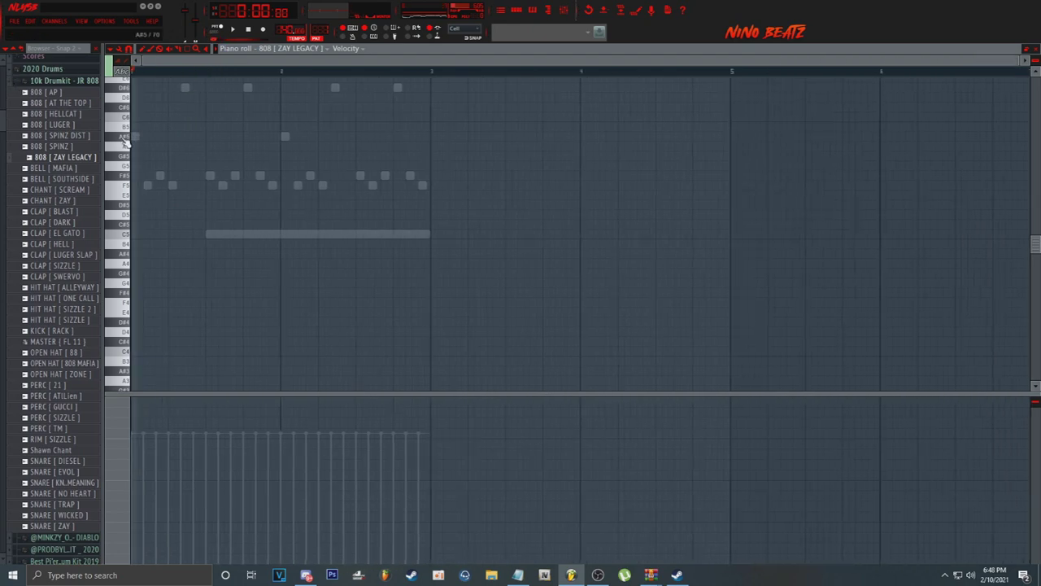
{"action": "left_click_drag", "start_coordinate": [133, 136], "coordinate": [140, 216]}
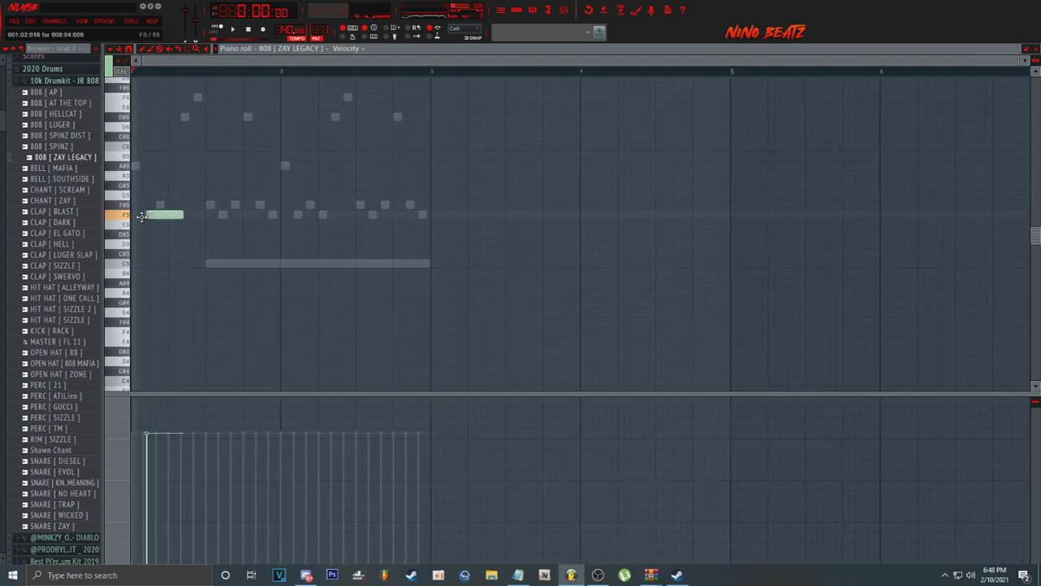
{"action": "left_click", "coordinate": [245, 214]}
{"action": "left_click", "coordinate": [356, 214]}
{"action": "right_click", "coordinate": [256, 218]}
{"action": "left_click_drag", "start_coordinate": [250, 206], "coordinate": [245, 206]}
{"action": "right_click", "coordinate": [246, 206]}
{"action": "right_click", "coordinate": [140, 216]}
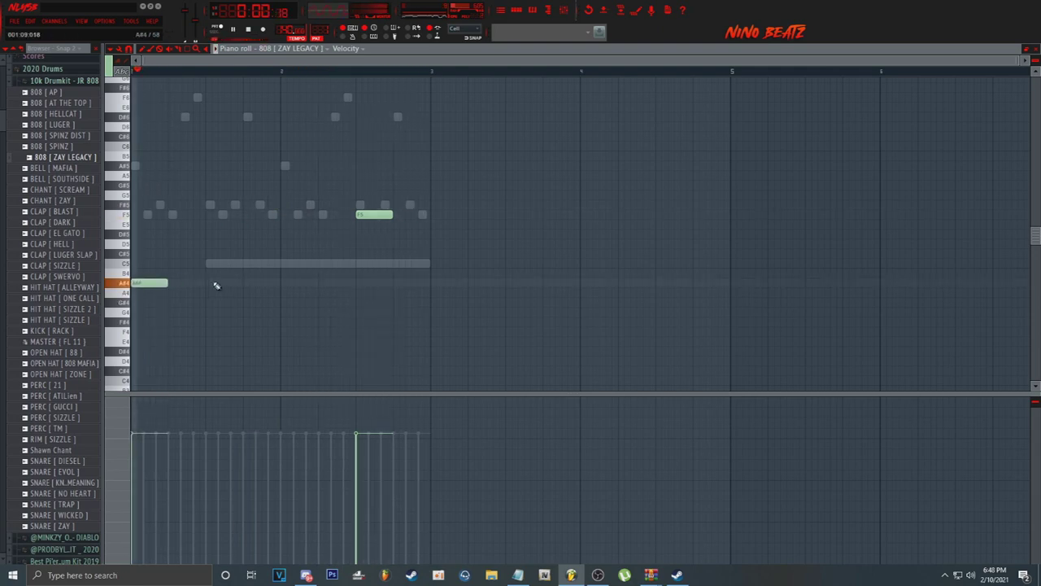
{"action": "left_click", "coordinate": [249, 282]}
{"action": "right_click", "coordinate": [372, 215]}
{"action": "left_click", "coordinate": [364, 282]}
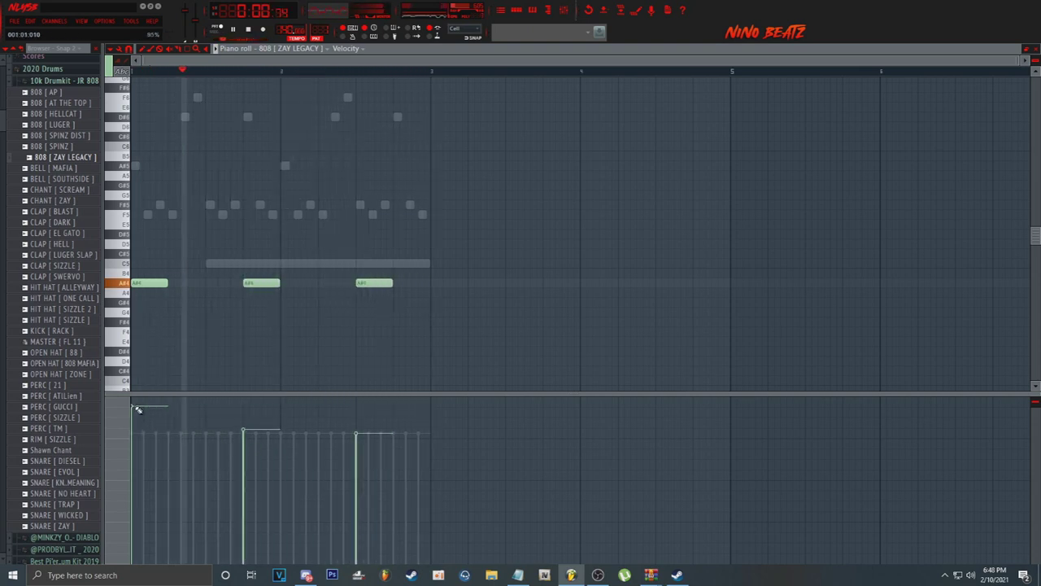
Step: Raise all three 808 notes to full velocity and set the 808 channel's volume to about 64%
{"action": "left_click", "coordinate": [244, 411]}
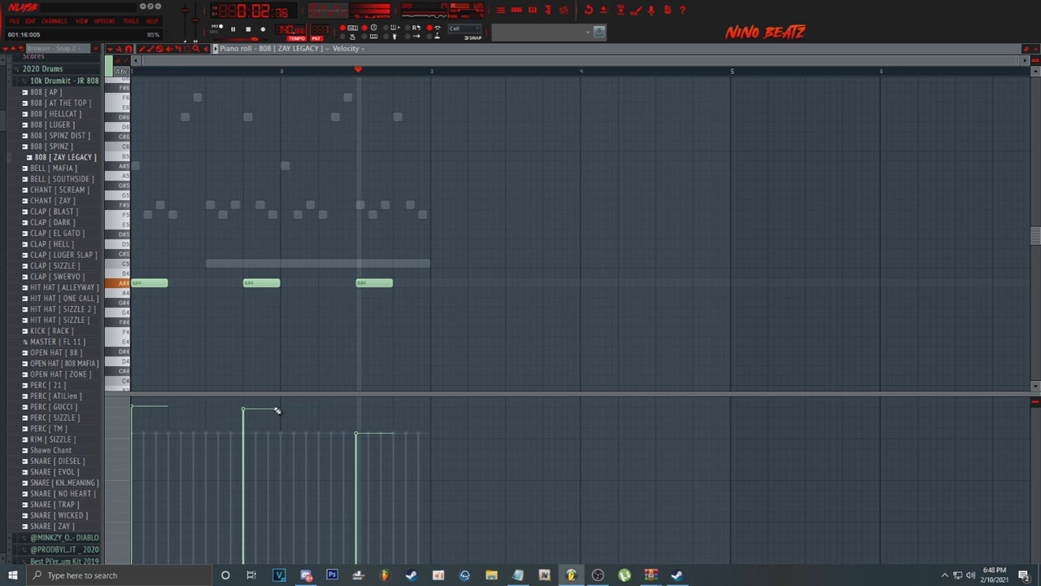
{"action": "left_click", "coordinate": [528, 10]}
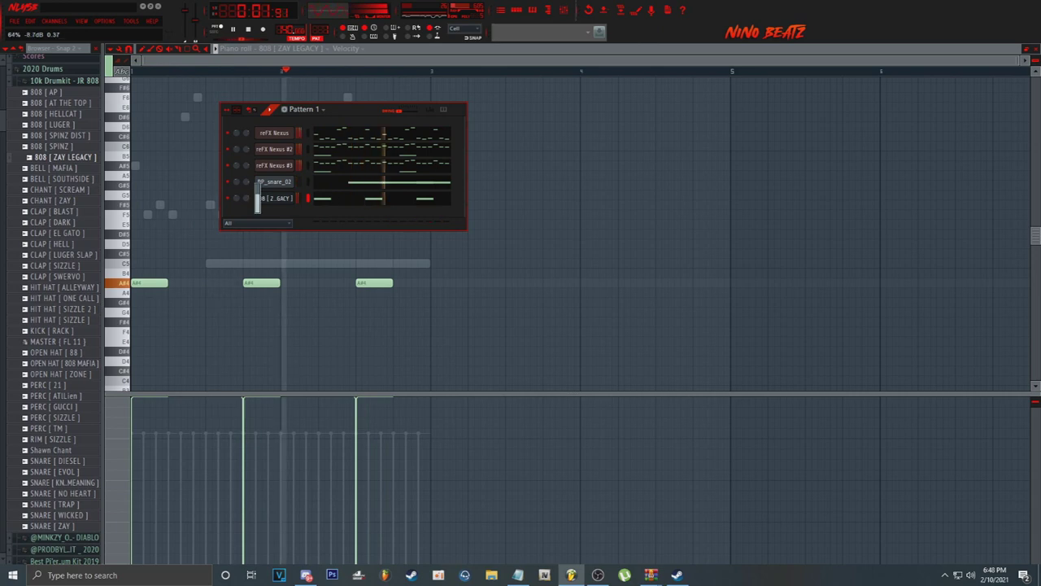
Step: Add HIT HAT [ SIZZLE ] as a new channel with hits on steps 1, 7, 13, 14 and 15, and send it to the piano roll
{"action": "left_click_drag", "start_coordinate": [61, 320], "coordinate": [311, 226]}
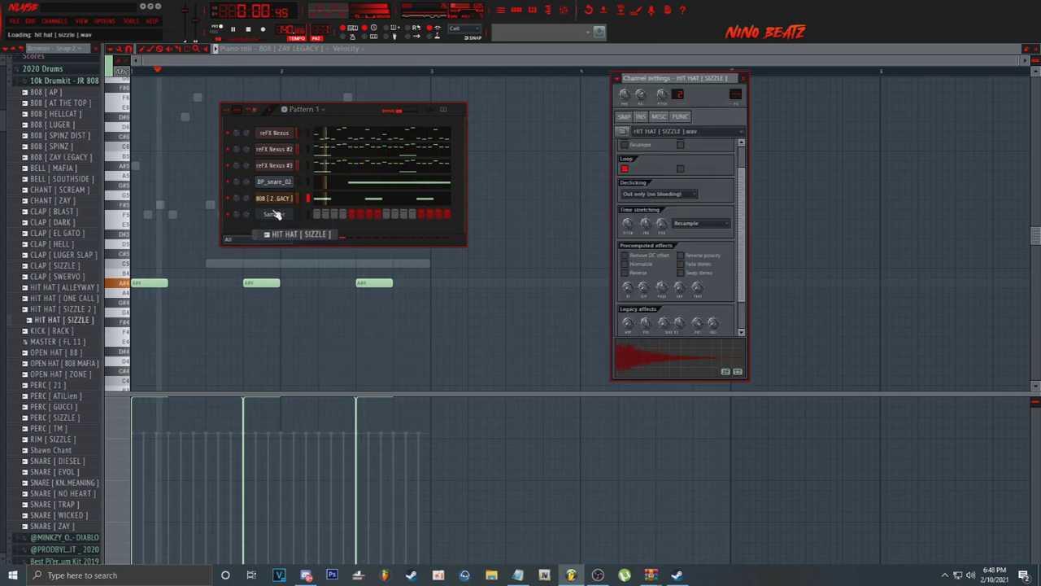
{"action": "left_click", "coordinate": [317, 214]}
{"action": "left_click", "coordinate": [369, 213]}
{"action": "left_click", "coordinate": [428, 215]}
{"action": "key", "text": "space"}
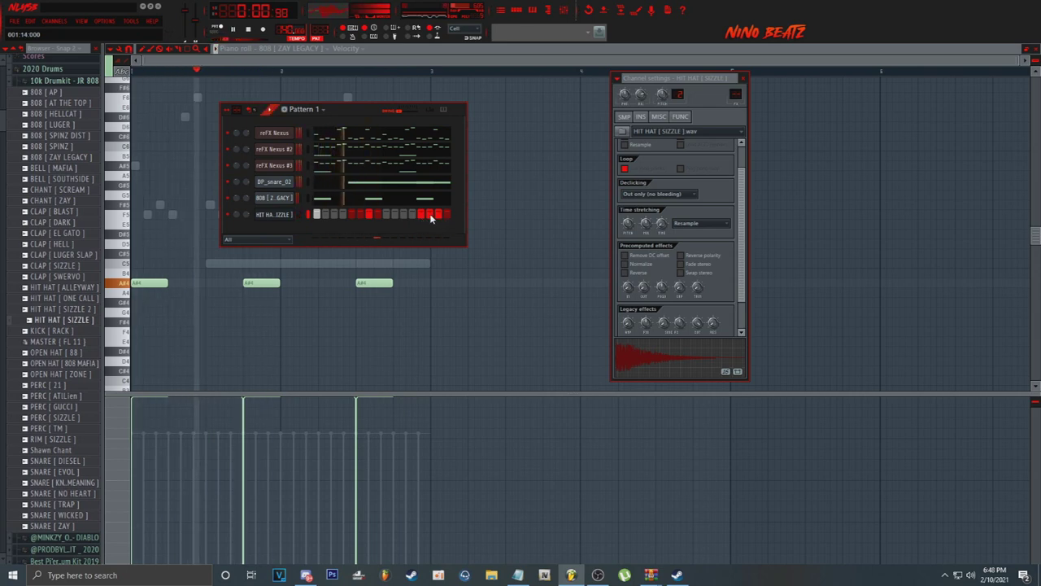
{"action": "right_click", "coordinate": [263, 214]}
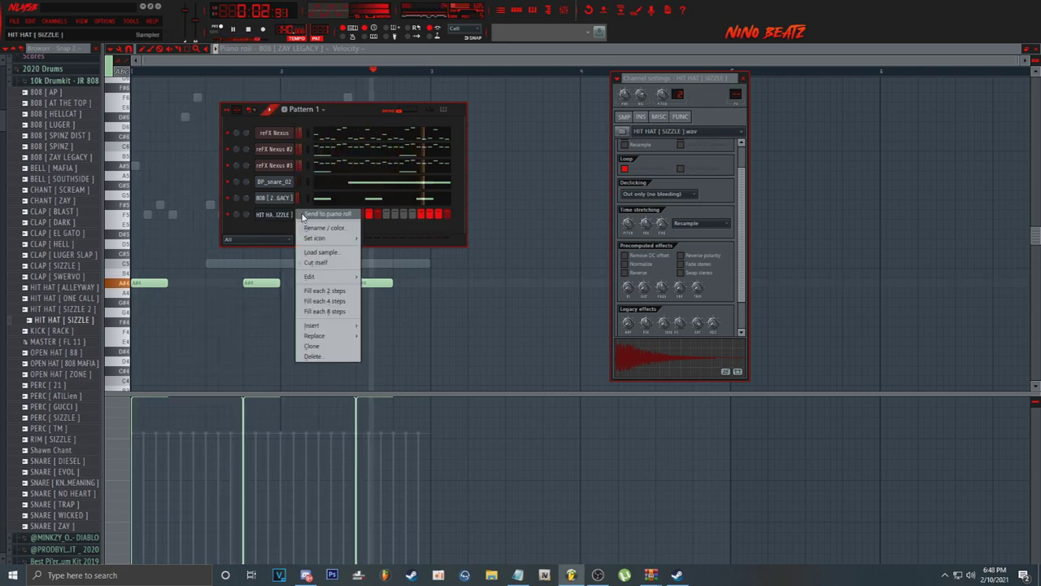
{"action": "left_click", "coordinate": [318, 222]}
Step: Add C5 hi-hat hits at bar 1 step 15 and bar 2 step 3, plus a short three-note roll from bar 2 step 7
{"action": "left_click", "coordinate": [323, 237]}
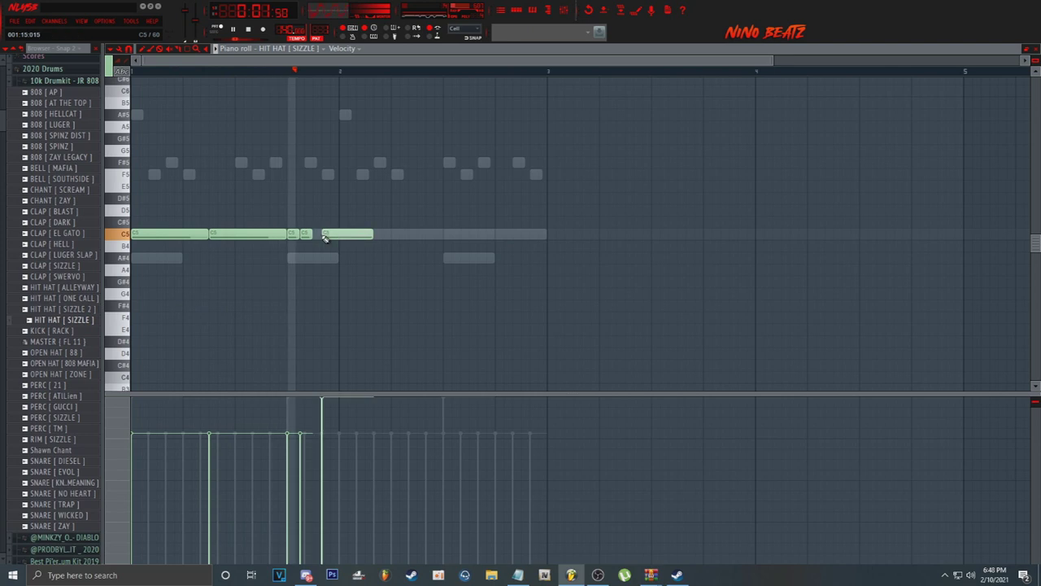
{"action": "right_click", "coordinate": [344, 235]}
{"action": "left_click", "coordinate": [307, 235]}
{"action": "left_click", "coordinate": [315, 237]}
{"action": "left_click", "coordinate": [371, 234]}
{"action": "left_click", "coordinate": [444, 234]}
{"action": "left_click_drag", "start_coordinate": [443, 234], "coordinate": [423, 234]}
{"action": "left_click", "coordinate": [430, 234]}
{"action": "left_click", "coordinate": [439, 234]}
Step: Duplicate the three-note hi-hat roll directly after itself, lower the copy two semitones to A#4 and play the pattern
{"action": "left_click", "coordinate": [188, 49]}
{"action": "left_click_drag", "start_coordinate": [386, 221], "coordinate": [457, 235]}
{"action": "key", "text": "ctrl+b"}
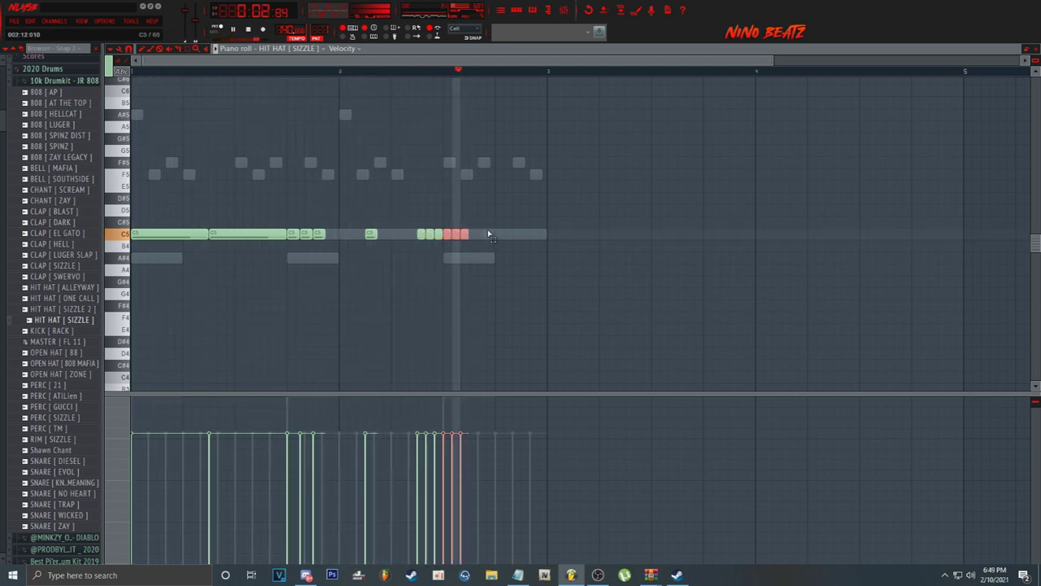
{"action": "key", "text": "Down"}
{"action": "key", "text": "Down"}
{"action": "key", "text": "space"}
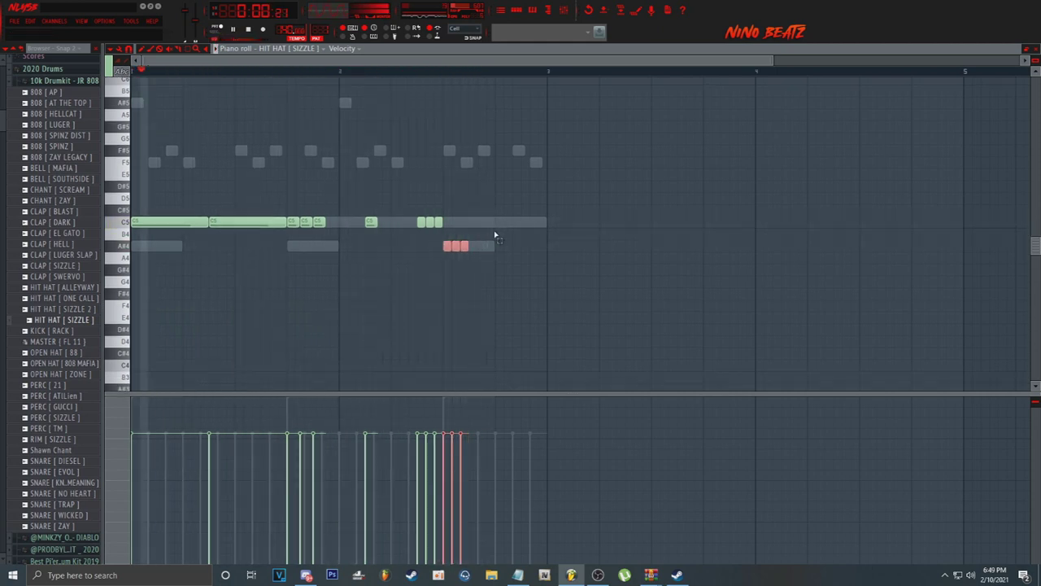
Step: Duplicate both hi-hat rolls, lower the copies two semitones and delete the G#4 notes, keeping six consecutive A#4 hits
{"action": "left_click_drag", "start_coordinate": [425, 179], "coordinate": [498, 270]}
{"action": "key", "text": "ctrl+b"}
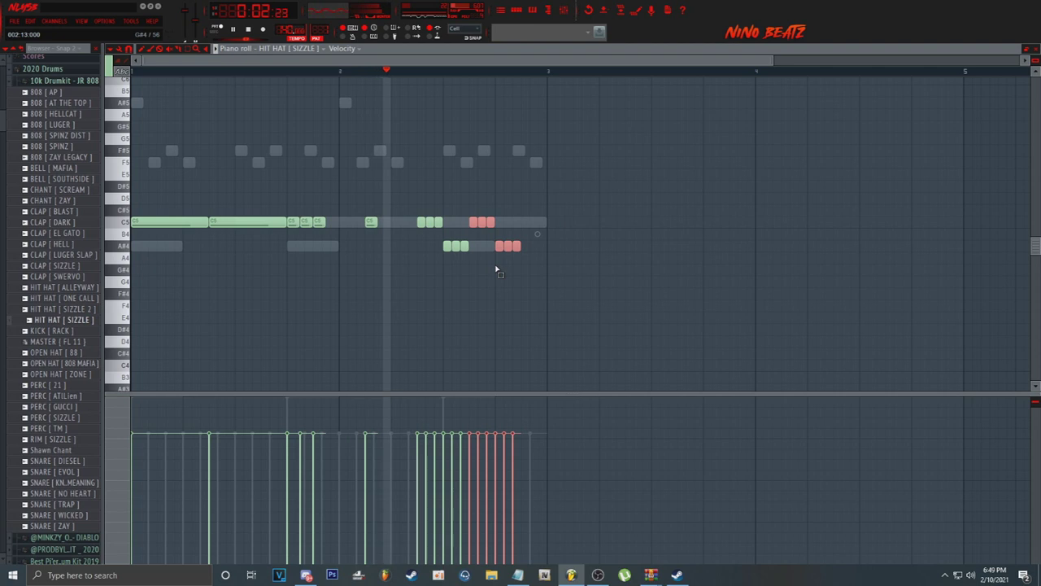
{"action": "key", "text": "Down"}
{"action": "key", "text": "Down"}
{"action": "left_click_drag", "start_coordinate": [491, 247], "coordinate": [529, 266]}
{"action": "key", "text": "Delete"}
Step: Lower the three-note C5 hi-hat roll at bar 2 step 7 to A#4 and delete it
{"action": "scroll", "coordinate": [470, 72], "scroll_direction": "down", "scroll_amount": 1}
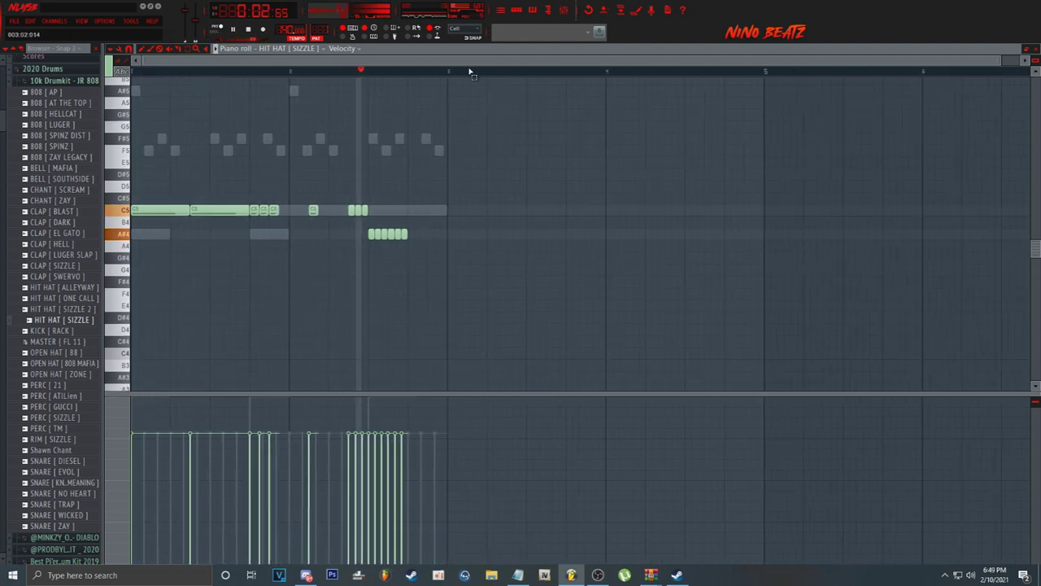
{"action": "scroll", "coordinate": [470, 72], "scroll_direction": "down", "scroll_amount": 1}
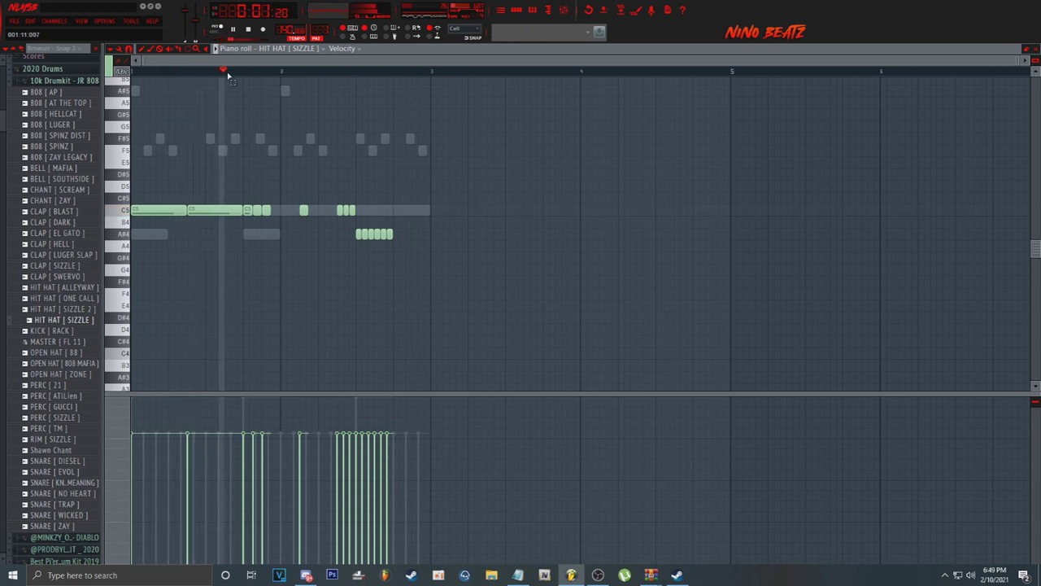
{"action": "left_click_drag", "start_coordinate": [322, 226], "coordinate": [396, 213]}
{"action": "key", "text": "shift+Down"}
{"action": "key", "text": "shift+Down"}
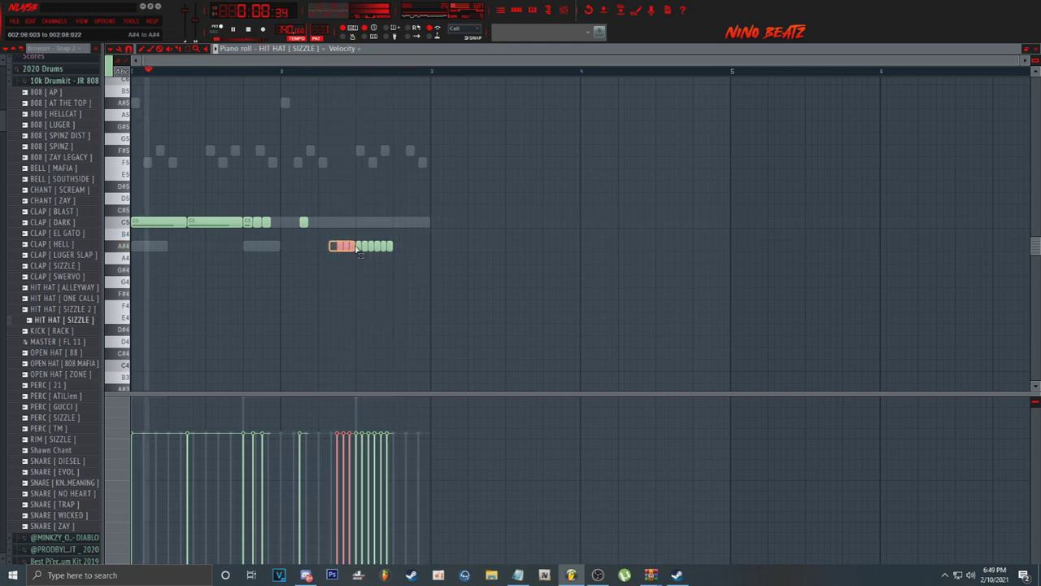
{"action": "key", "text": "Delete"}
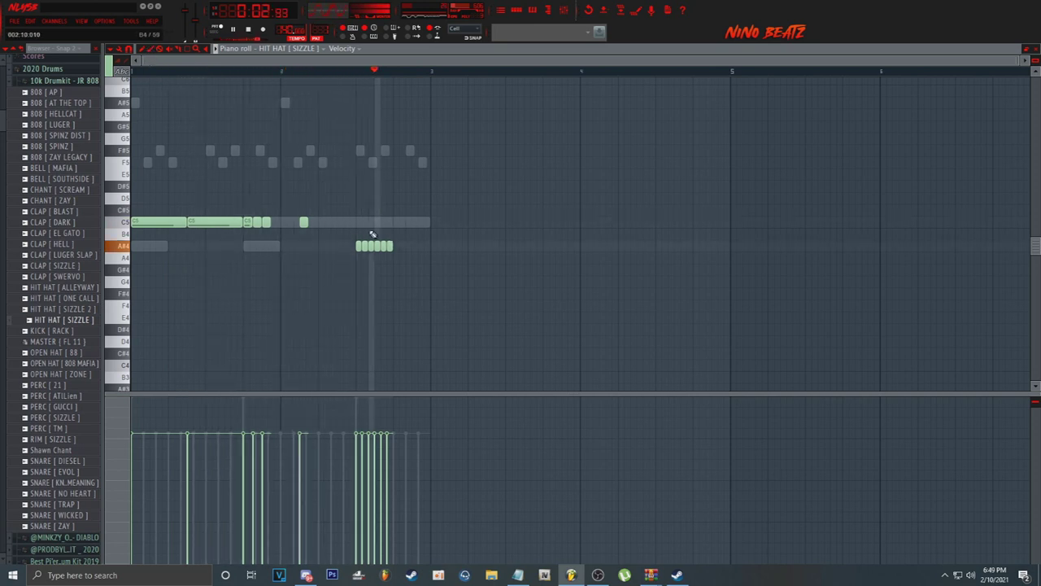
Step: Add a short C5 hi-hat hit at bar 2 step 7 and play the pattern
{"action": "left_click", "coordinate": [321, 222]}
{"action": "scroll", "coordinate": [328, 72], "scroll_direction": "up", "scroll_amount": 1}
{"action": "key", "text": "space"}
{"action": "left_click", "coordinate": [340, 222]}
{"action": "key", "text": "space"}
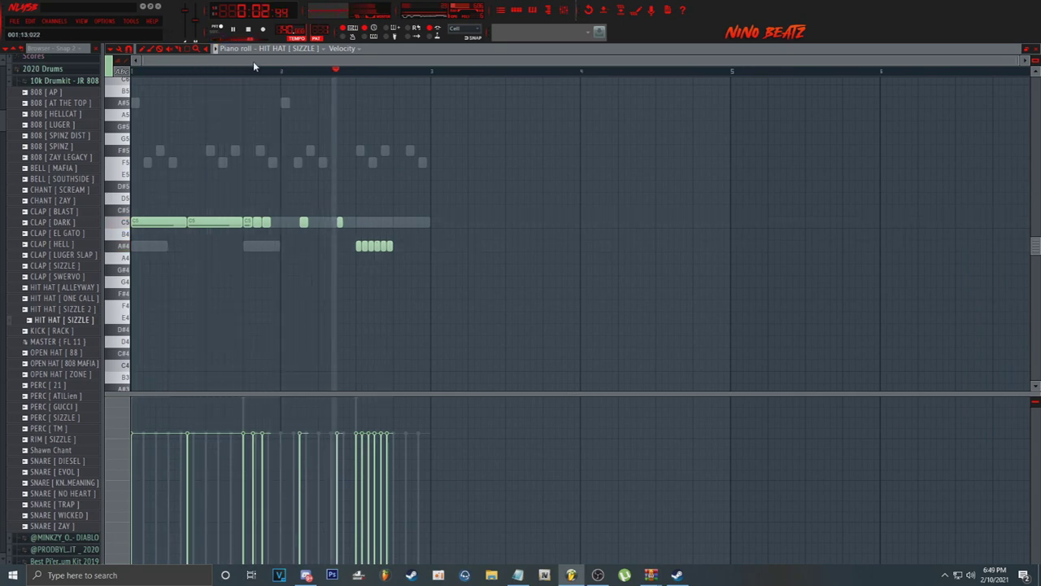
Step: Lower the volume of the reFX Nexus mixer track slightly
{"action": "key", "text": "F6"}
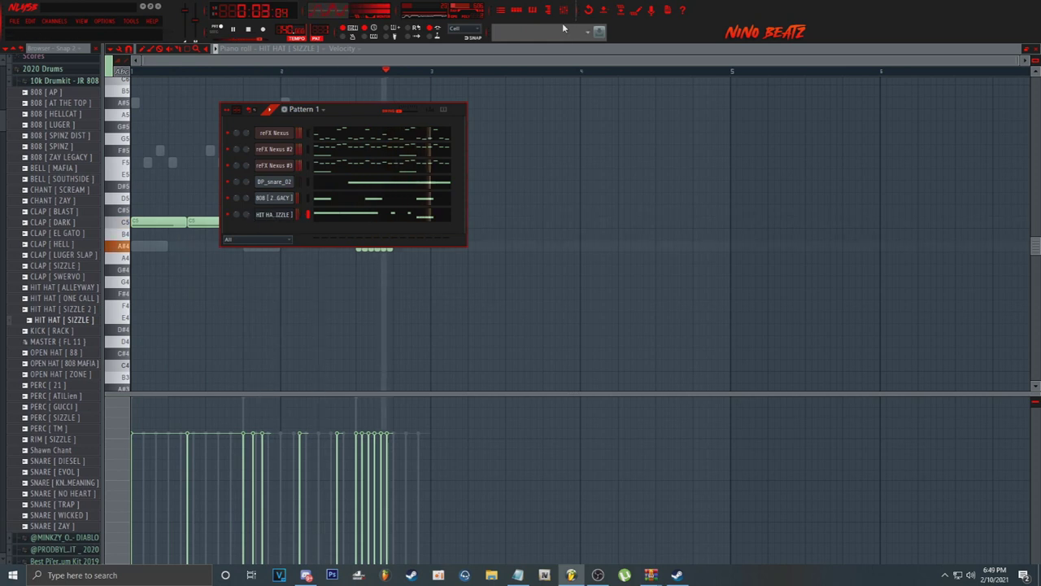
{"action": "key", "text": "F9"}
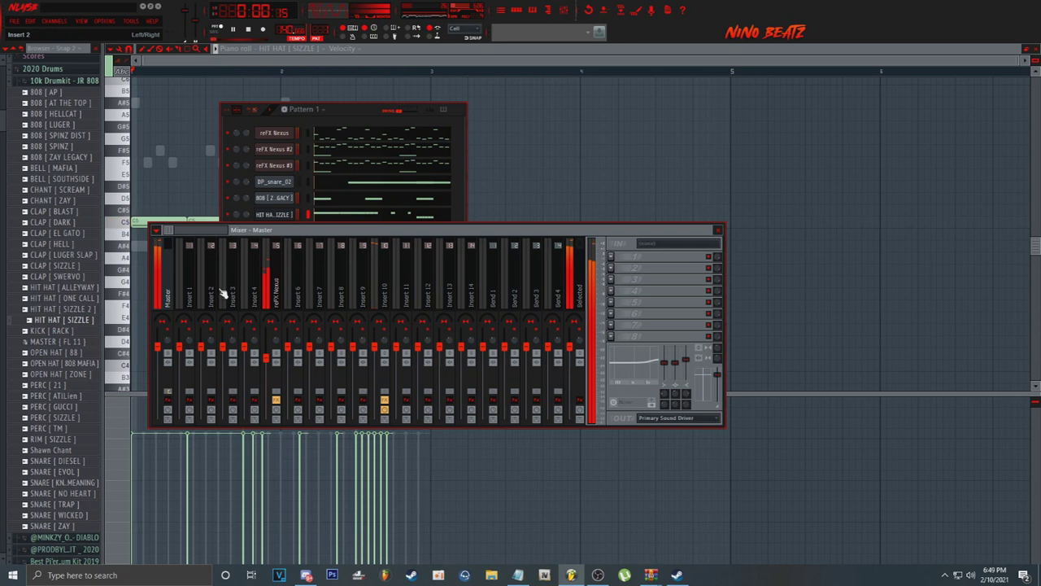
{"action": "left_click_drag", "start_coordinate": [274, 362], "coordinate": [274, 371]}
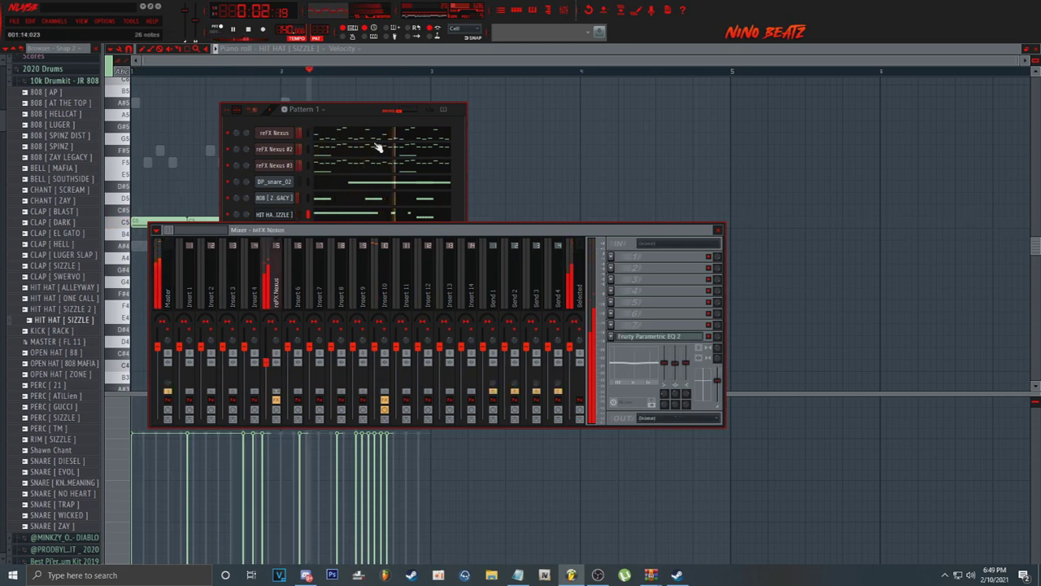
Step: Add short A#4 notes to the 808 [ ZAY LEGACY ] pattern at bar 1 step 7 and bar 2 step 3
{"action": "left_click", "coordinate": [365, 113]}
{"action": "right_click", "coordinate": [260, 198]}
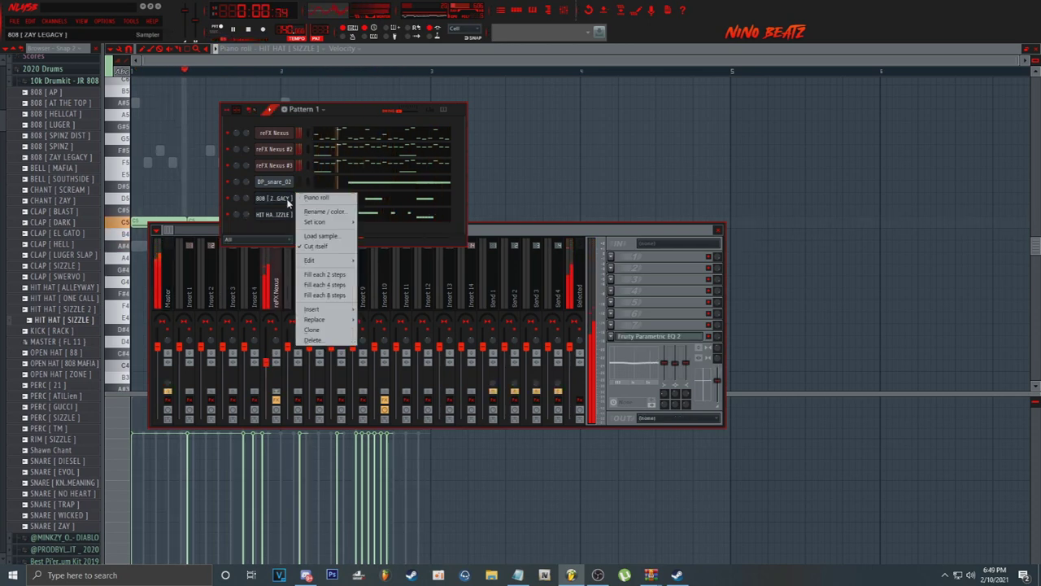
{"action": "left_click", "coordinate": [254, 199]}
{"action": "left_click", "coordinate": [210, 234]}
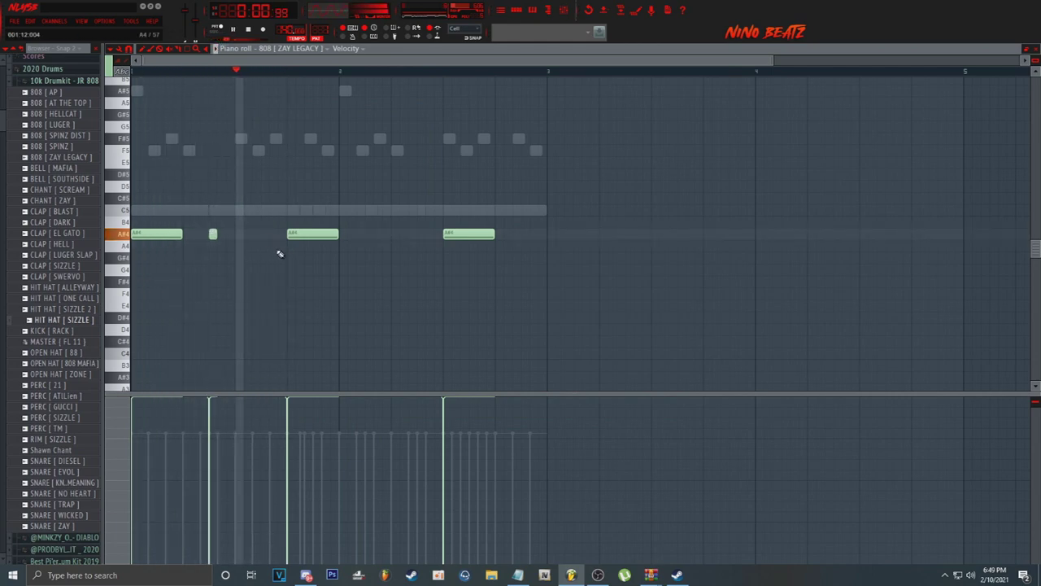
{"action": "left_click", "coordinate": [366, 233]}
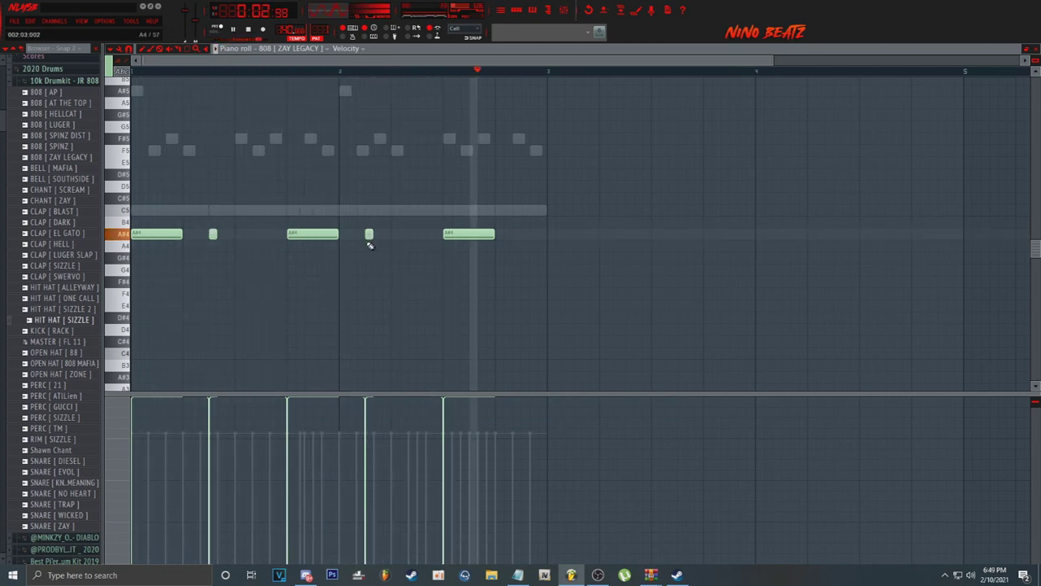
{"action": "scroll", "coordinate": [306, 75], "scroll_direction": "down", "scroll_amount": 1}
{"action": "scroll", "coordinate": [305, 75], "scroll_direction": "down", "scroll_amount": 1}
{"action": "left_click", "coordinate": [321, 150]}
{"action": "right_click", "coordinate": [320, 150]}
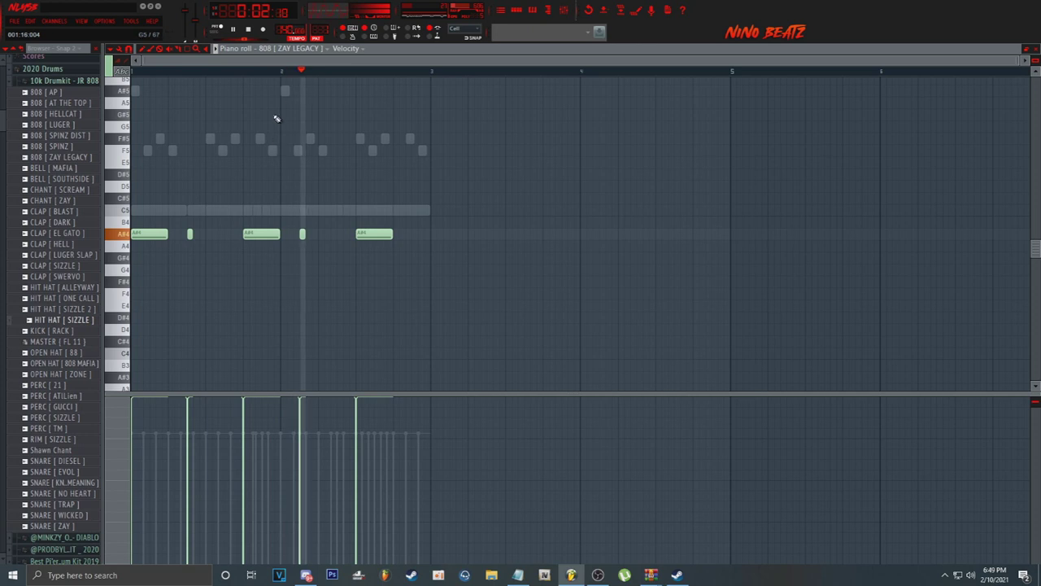
Step: Replace the C5 hi-hat hit at bar 2 step 7 with three evenly spaced C5 hits starting at step 5
{"action": "left_click", "coordinate": [517, 11]}
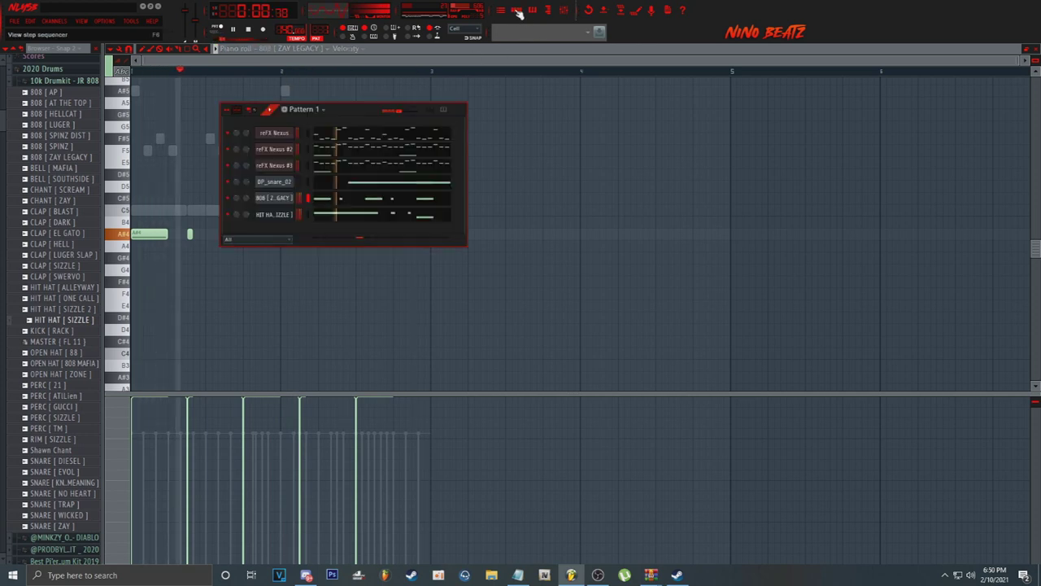
{"action": "right_click", "coordinate": [281, 214]}
{"action": "left_click", "coordinate": [307, 218]}
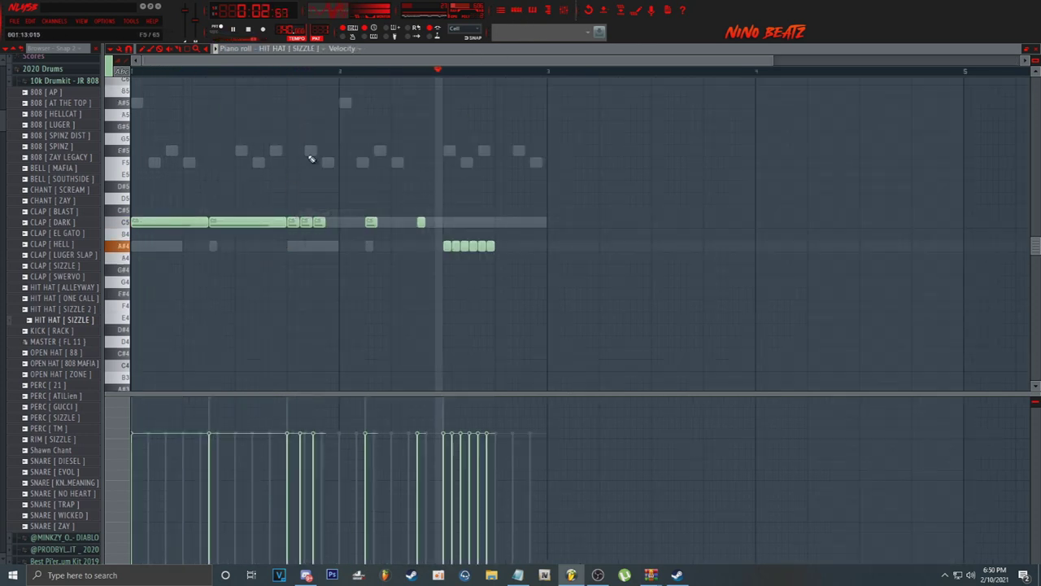
{"action": "left_click", "coordinate": [410, 222]}
{"action": "right_click", "coordinate": [422, 222]}
{"action": "left_click", "coordinate": [428, 223]}
{"action": "right_click", "coordinate": [396, 222]}
{"action": "right_click", "coordinate": [413, 222]}
{"action": "right_click", "coordinate": [429, 222]}
{"action": "left_click", "coordinate": [396, 222]}
{"action": "left_click", "coordinate": [413, 222]}
{"action": "left_click", "coordinate": [429, 222]}
{"action": "left_click_drag", "start_coordinate": [427, 222], "coordinate": [423, 222]}
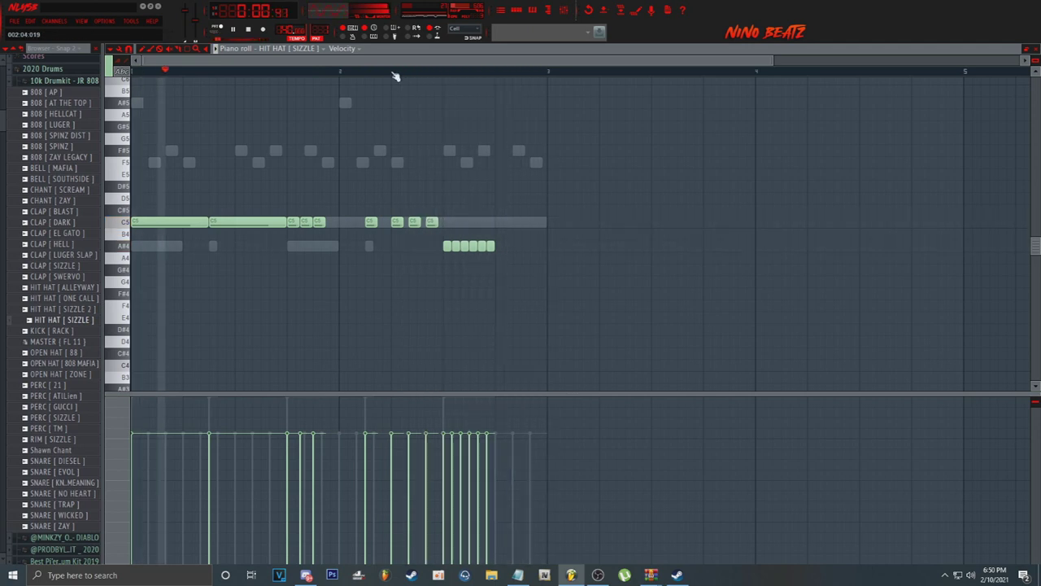
Step: Duplicate the two-bar hi-hat pattern and align the copy to the start of bar 3
{"action": "scroll", "coordinate": [394, 77], "scroll_direction": "down", "scroll_amount": 3}
{"action": "key", "text": "ctrl+b"}
{"action": "left_click_drag", "start_coordinate": [414, 223], "coordinate": [450, 222]}
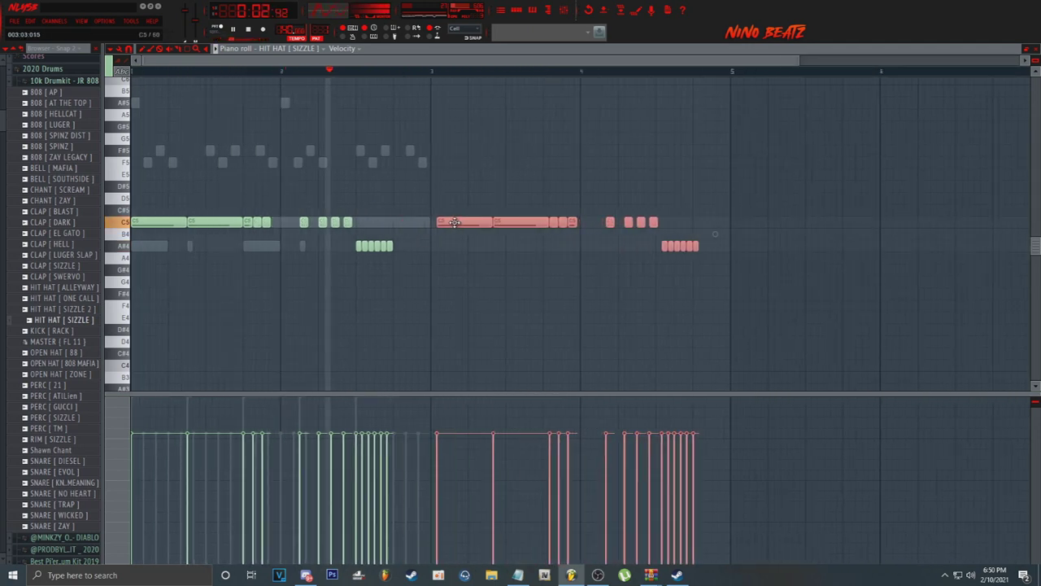
Step: Delete the three evenly spaced C5 hi-hats in bar 2 and place a single C5 hit at step 7 instead
{"action": "right_click", "coordinate": [322, 222]}
{"action": "right_click", "coordinate": [335, 223]}
{"action": "right_click", "coordinate": [348, 222]}
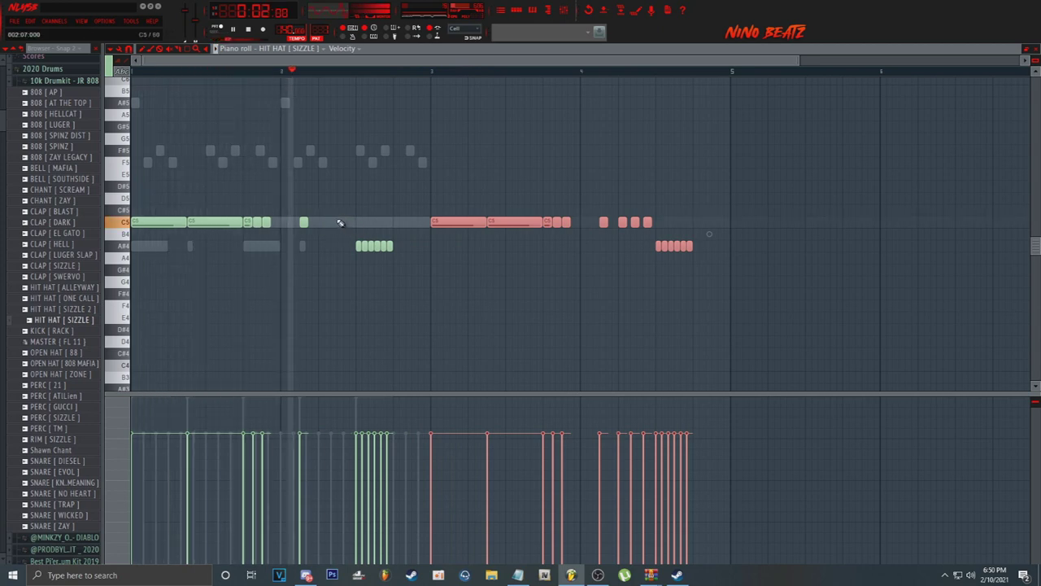
{"action": "left_click", "coordinate": [340, 223]}
{"action": "scroll", "coordinate": [303, 77], "scroll_direction": "down", "scroll_amount": 2}
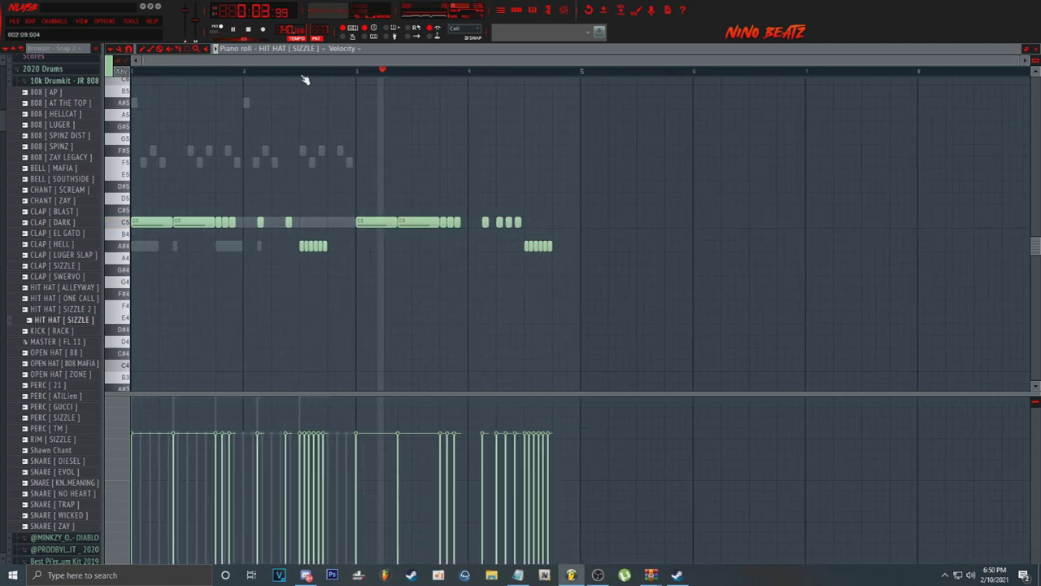
Step: Duplicate the two-bar reFX Nexus melody and nudge the copy to line up with bars 3 and 4
{"action": "left_click", "coordinate": [532, 11]}
{"action": "right_click", "coordinate": [295, 127]}
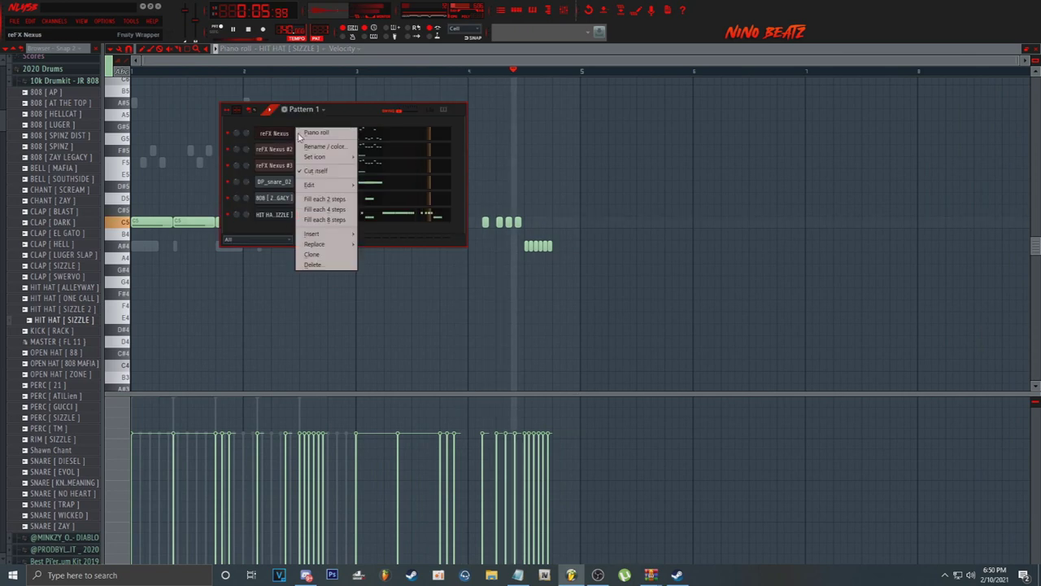
{"action": "left_click", "coordinate": [312, 133]}
{"action": "scroll", "coordinate": [314, 98], "scroll_direction": "down", "scroll_amount": 4}
{"action": "scroll", "coordinate": [318, 72], "scroll_direction": "down", "scroll_amount": 2}
{"action": "key", "text": "ctrl+b"}
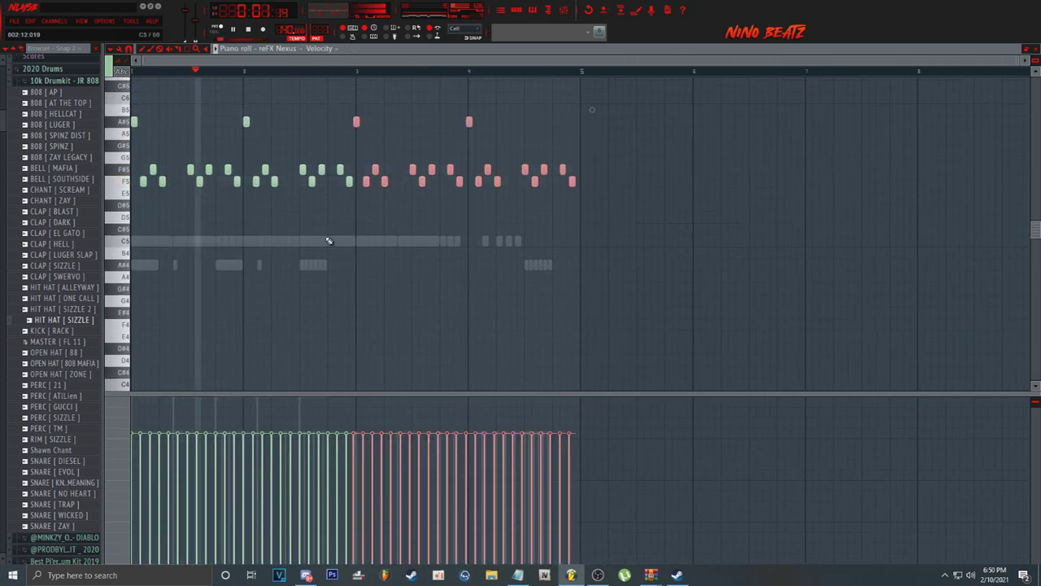
{"action": "scroll", "coordinate": [331, 212], "scroll_direction": "up", "scroll_amount": 5}
{"action": "key", "text": "shift+Right"}
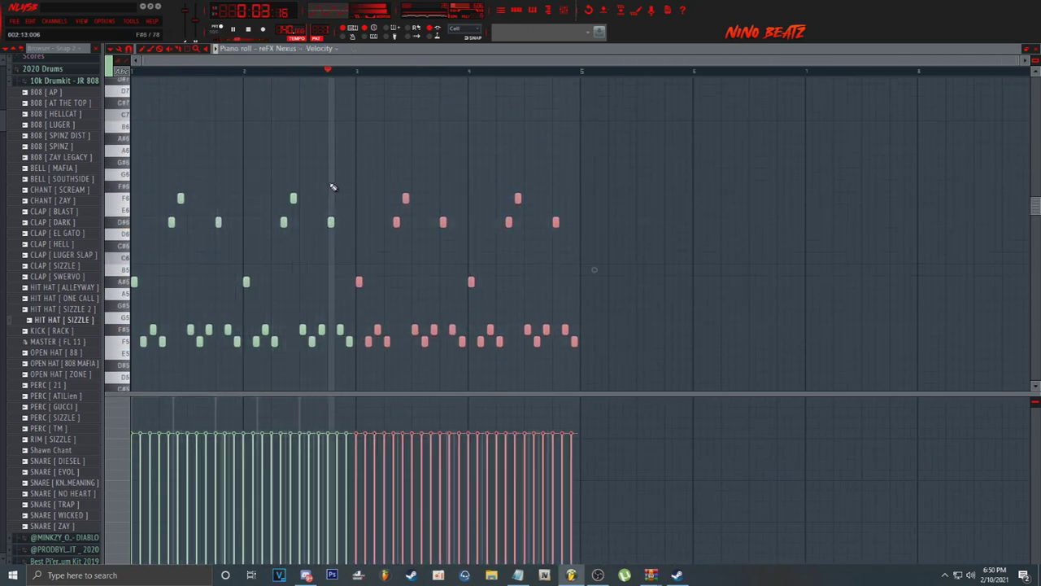
Step: Duplicate the two-bar reFX Nexus #2 and reFX Nexus #3 melodies into bars 3 and 4
{"action": "left_click", "coordinate": [307, 49]}
{"action": "left_click", "coordinate": [306, 84]}
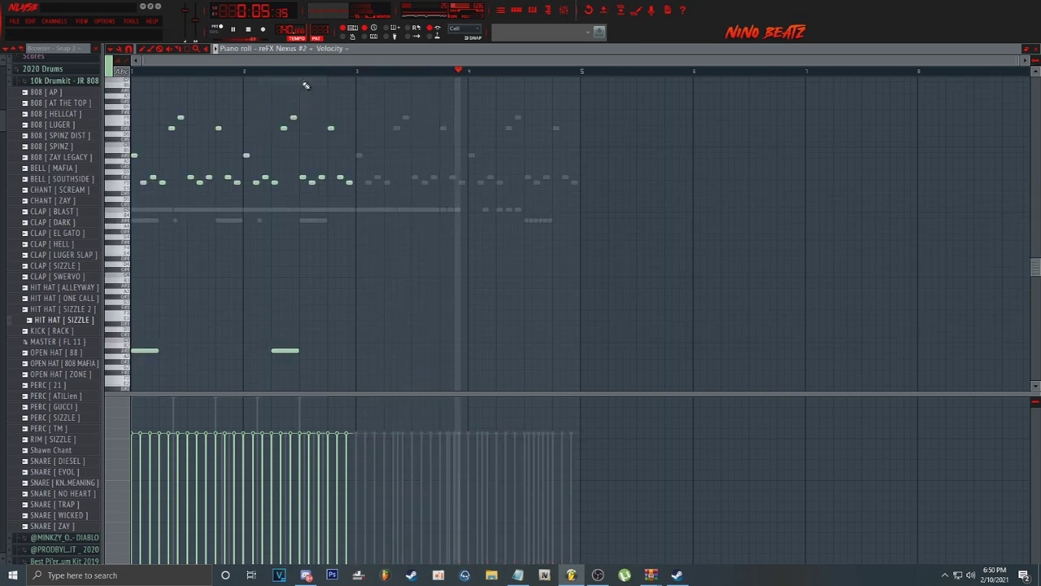
{"action": "key", "text": "ctrl+b"}
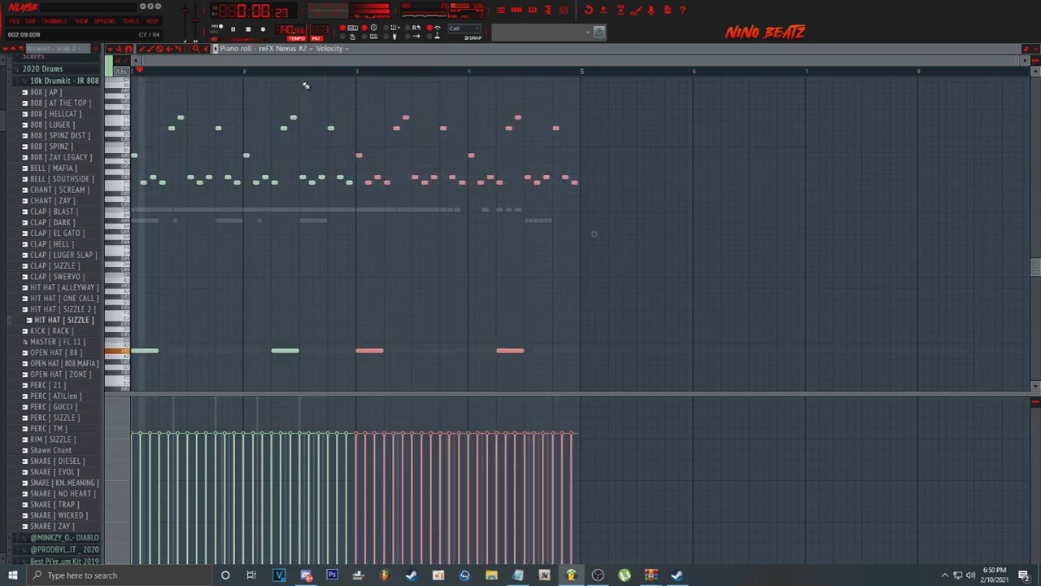
{"action": "left_click", "coordinate": [303, 49]}
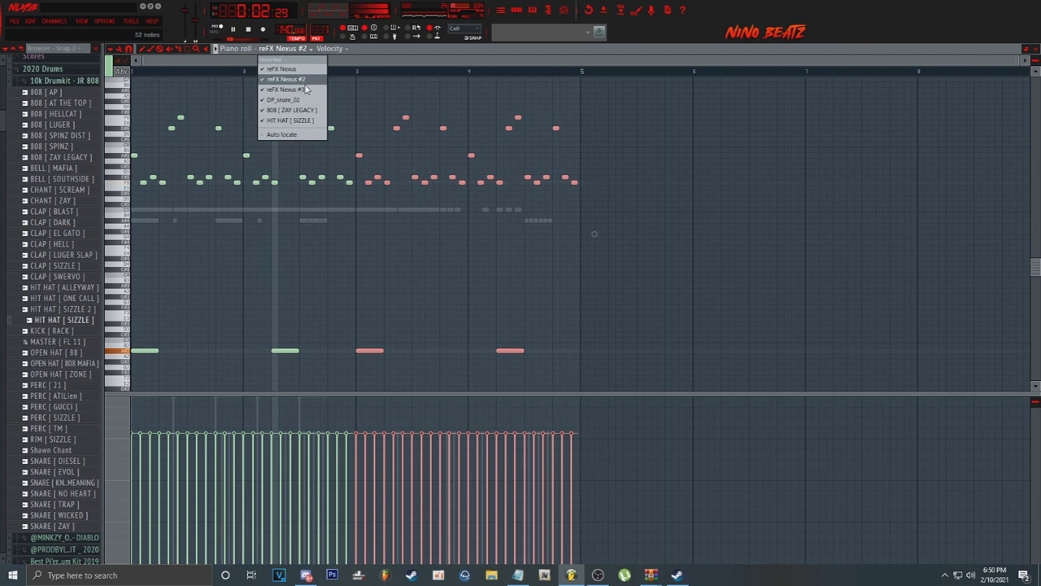
{"action": "left_click", "coordinate": [308, 89]}
{"action": "key", "text": "ctrl+b"}
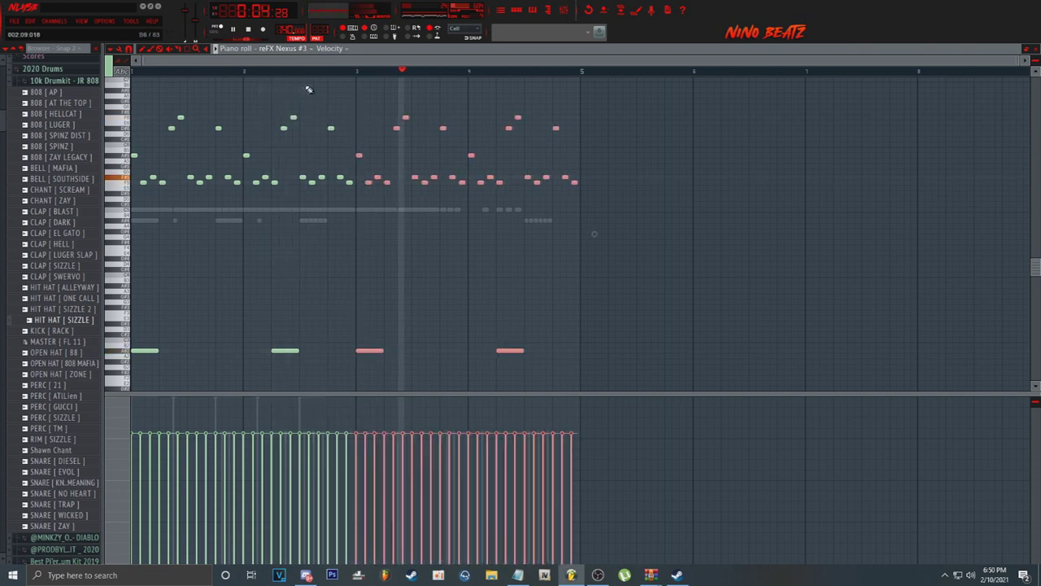
Step: Duplicate the two-bar 808 [ ZAY LEGACY ] pattern and shift the copy to start at bar 3
{"action": "left_click", "coordinate": [515, 11]}
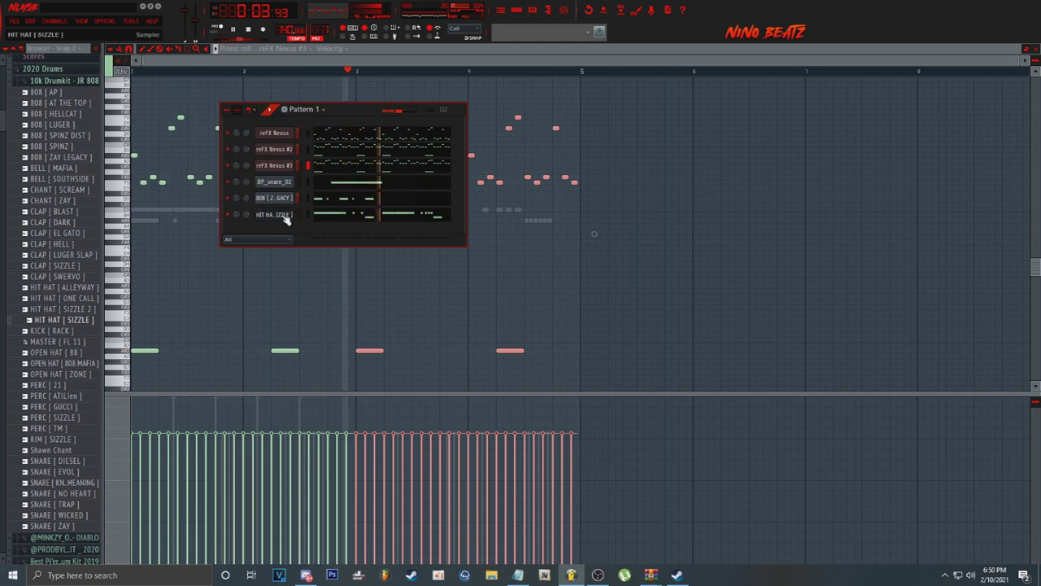
{"action": "right_click", "coordinate": [292, 195]}
{"action": "left_click", "coordinate": [311, 198]}
{"action": "scroll", "coordinate": [348, 74], "scroll_direction": "down", "scroll_amount": 5}
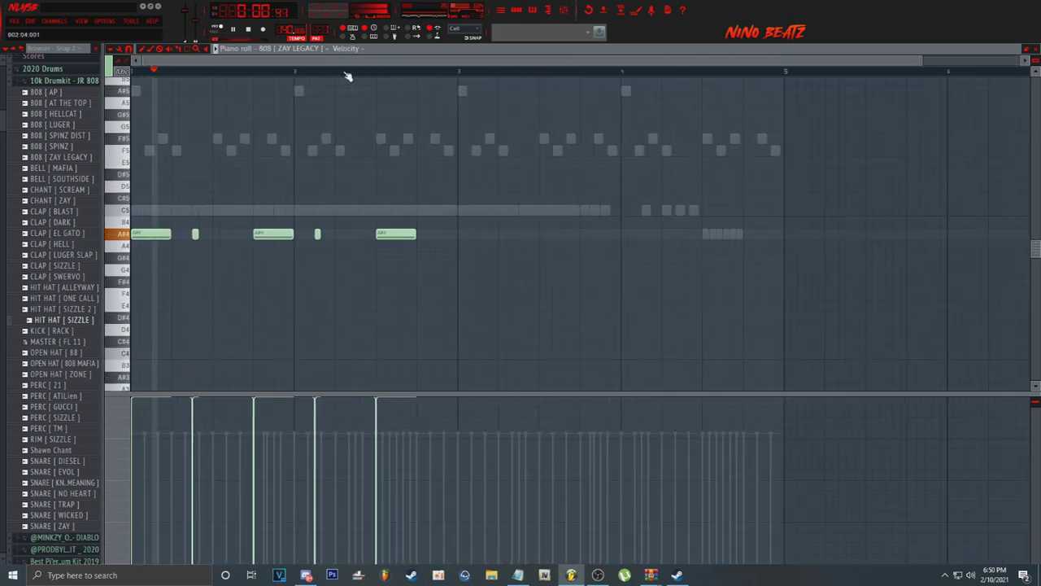
{"action": "key", "text": "ctrl+b"}
{"action": "key", "text": "shift+Right"}
{"action": "key", "text": "shift+Right"}
{"action": "key", "text": "shift+Right"}
{"action": "key", "text": "shift+Right"}
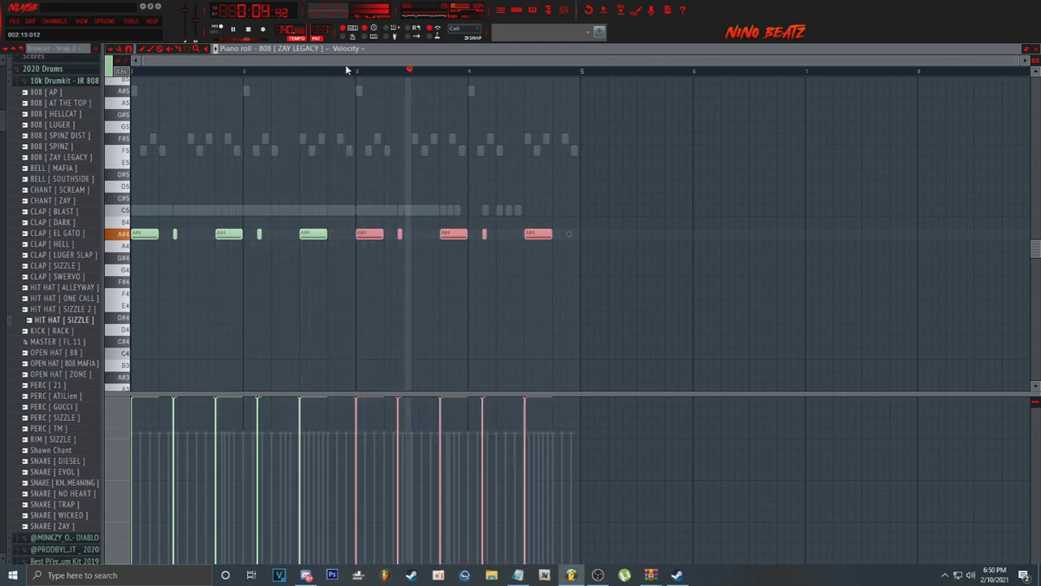
Step: Duplicate the DP_snare_02 notes and shift the copy so its first hit falls on bar 3 step 9
{"action": "left_click", "coordinate": [293, 48]}
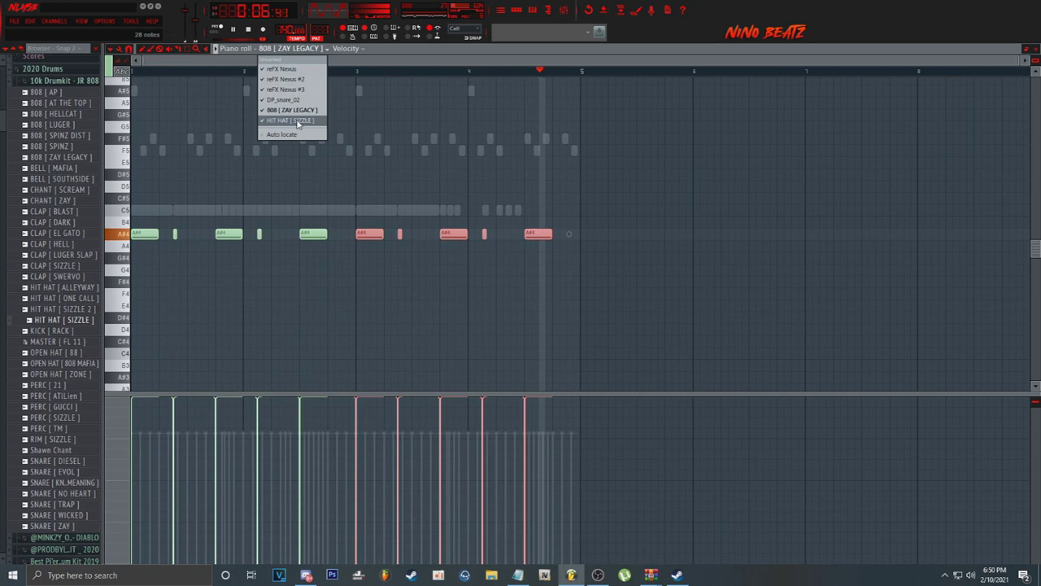
{"action": "left_click", "coordinate": [298, 99]}
{"action": "key", "text": "ctrl+b"}
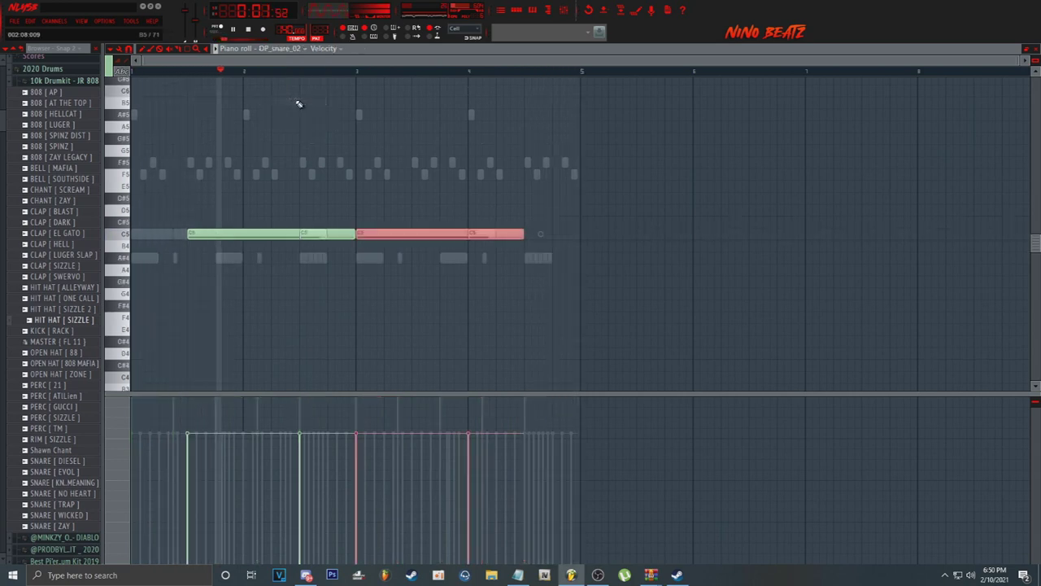
{"action": "key", "text": "shift+Right"}
{"action": "key", "text": "shift+Right"}
{"action": "key", "text": "shift+Right"}
{"action": "key", "text": "shift+Right"}
{"action": "key", "text": "shift+Right"}
{"action": "key", "text": "shift+Right"}
{"action": "key", "text": "shift+Right"}
{"action": "key", "text": "shift+Right"}
{"action": "key", "text": "shift+Right"}
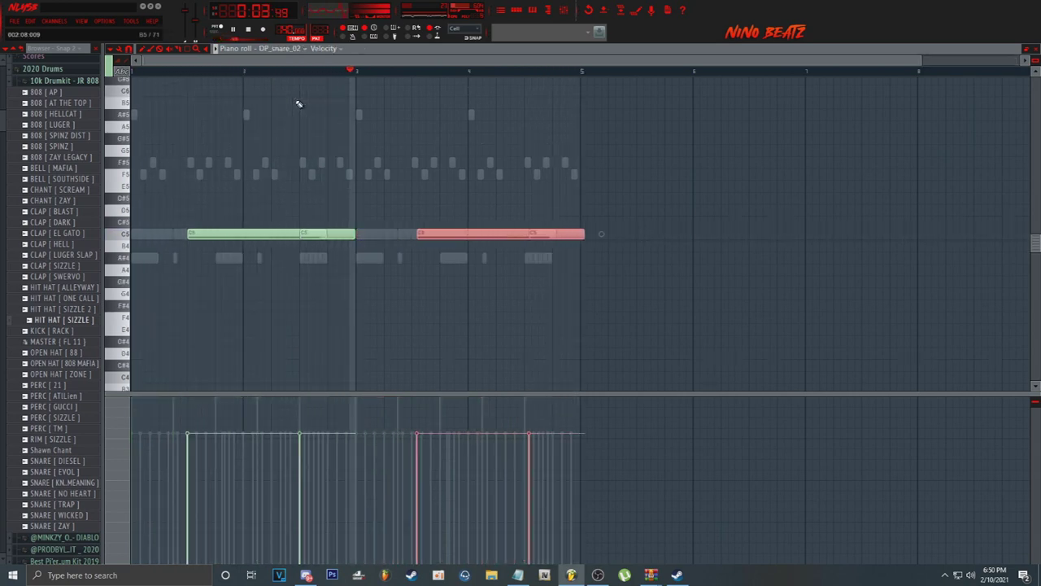
{"action": "key", "text": "shift+Left"}
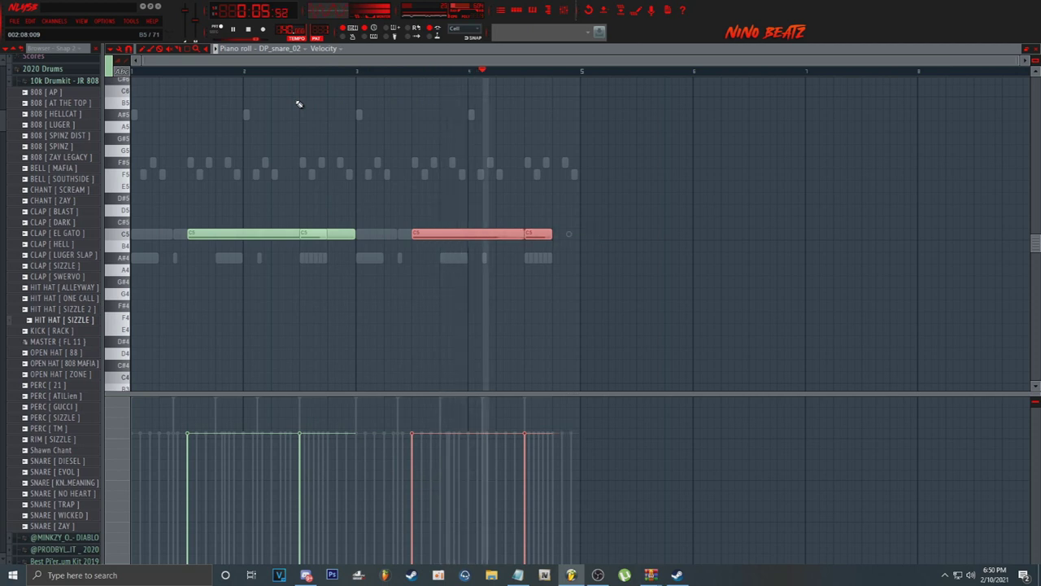
Step: Replace the long snare notes at step 9 of bars 1 and 3 with short ones and add C5 hits at step 15 of both bars
{"action": "right_click", "coordinate": [445, 235]}
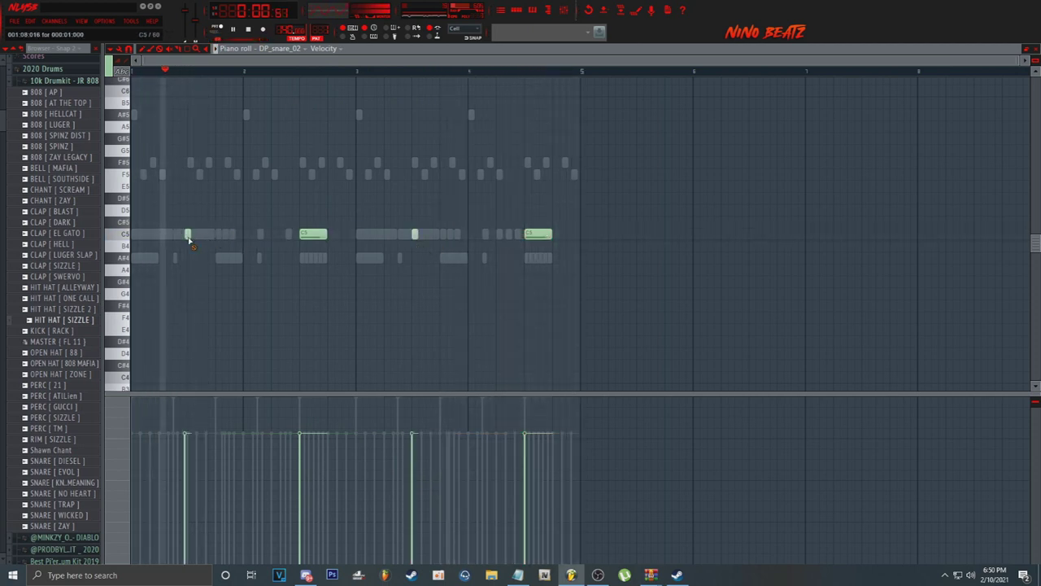
{"action": "left_click", "coordinate": [229, 235]}
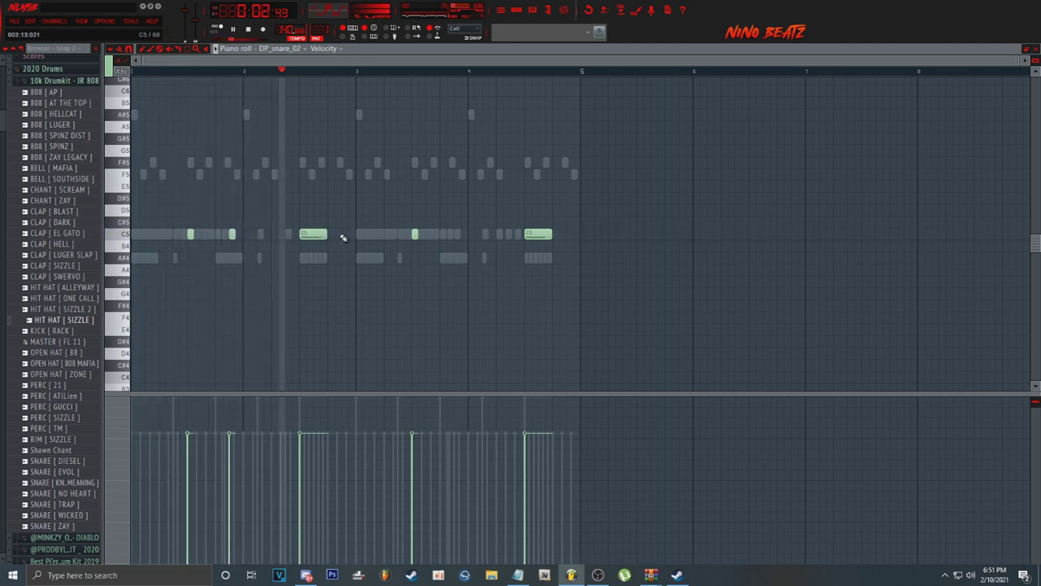
{"action": "left_click", "coordinate": [457, 236]}
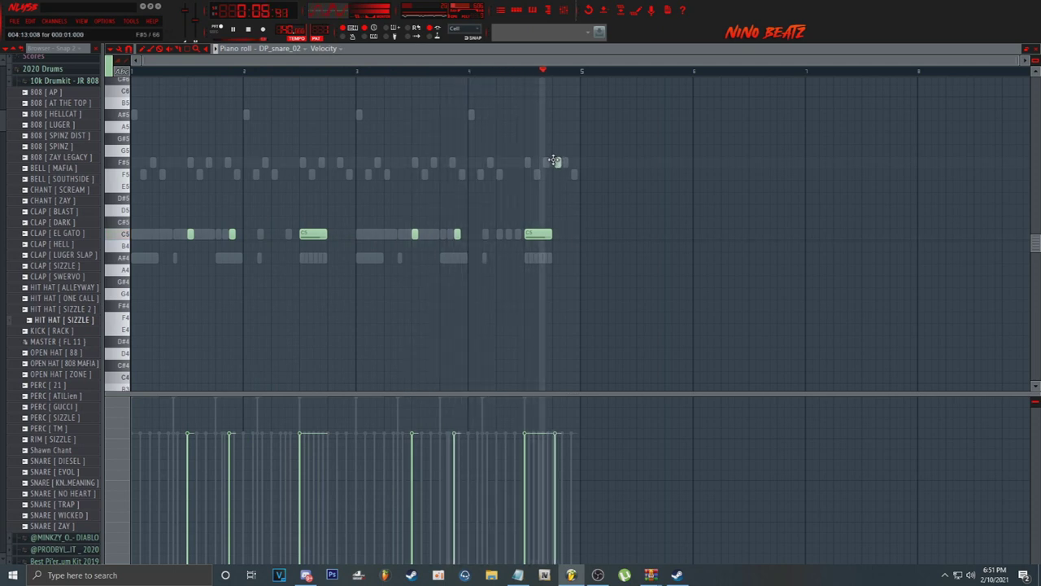
Step: Load the OPEN HAT [ 808 MAFIA ] sample as a new channel and adjust its fade-out
{"action": "key", "text": "F6"}
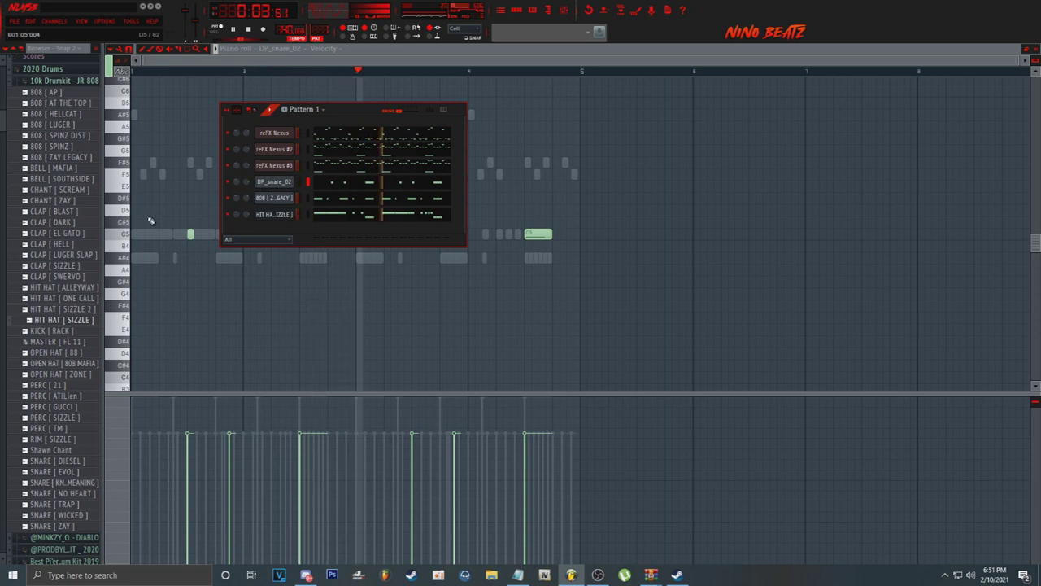
{"action": "left_click_drag", "start_coordinate": [77, 364], "coordinate": [279, 236]}
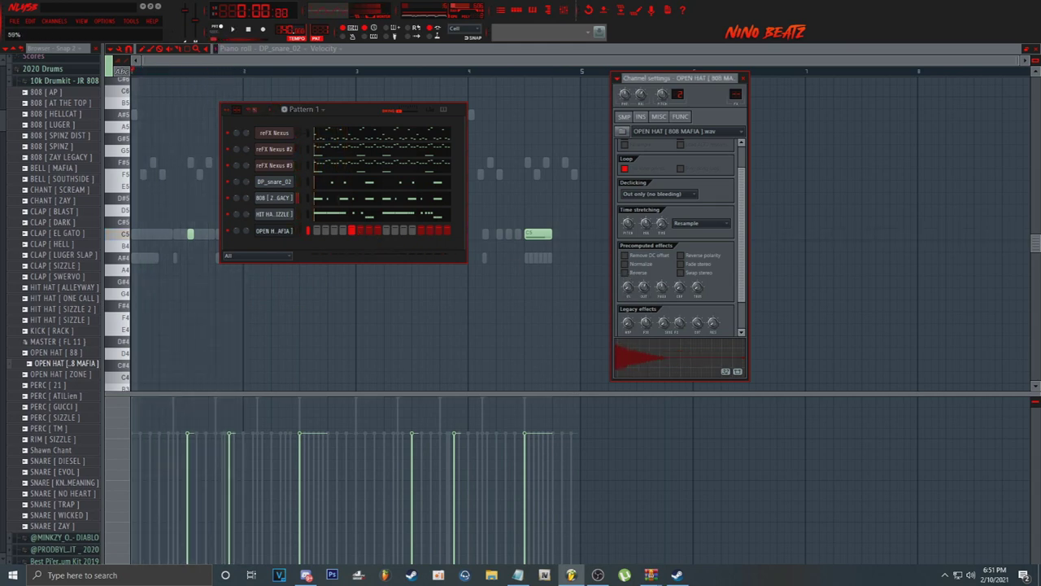
{"action": "left_click_drag", "start_coordinate": [644, 288], "coordinate": [643, 296]}
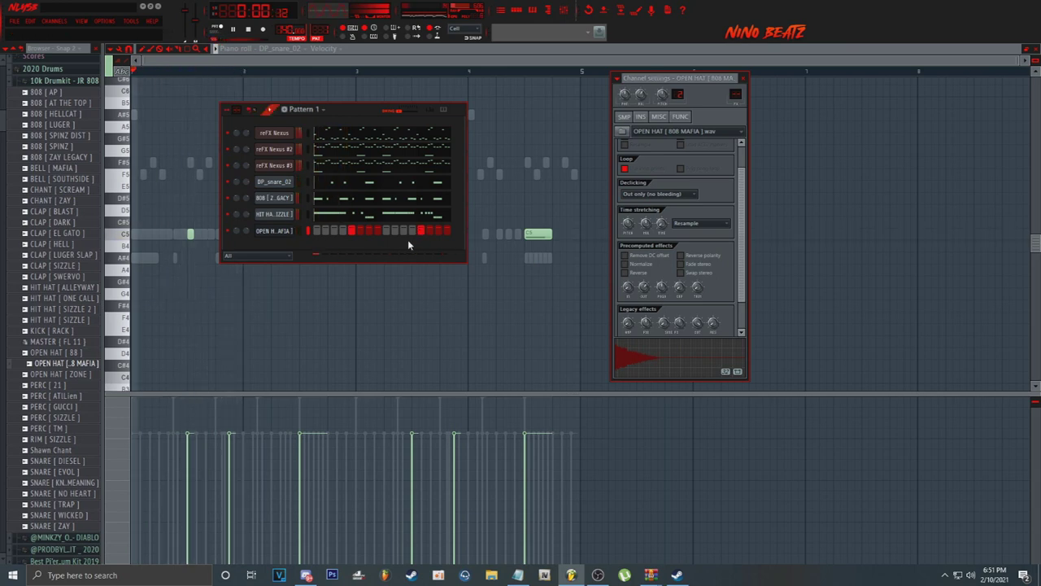
Step: Place C5 hits for the OPEN HAT [ 808 MAFIA ] channel at step 5 of bars 1 and 3 in the piano roll
{"action": "right_click", "coordinate": [289, 234]}
{"action": "left_click", "coordinate": [326, 235]}
{"action": "left_click_drag", "start_coordinate": [185, 236], "coordinate": [183, 235]}
{"action": "left_click", "coordinate": [602, 235]}
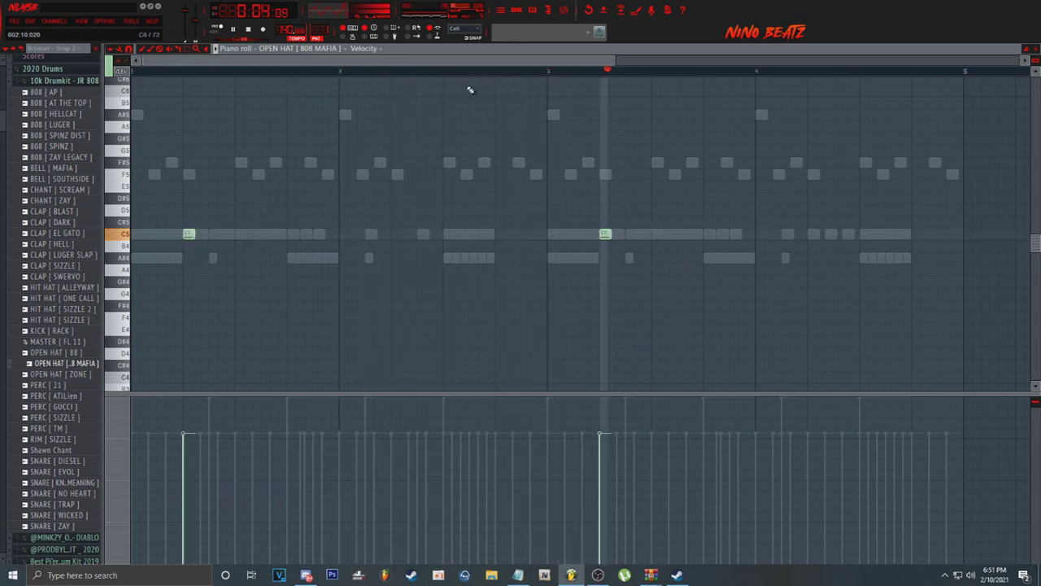
Step: Load the SNARE [ ZAY ] sample as a new channel and place a C5 hit at step 15 of bar 1 in its piano roll
{"action": "key", "text": "F6"}
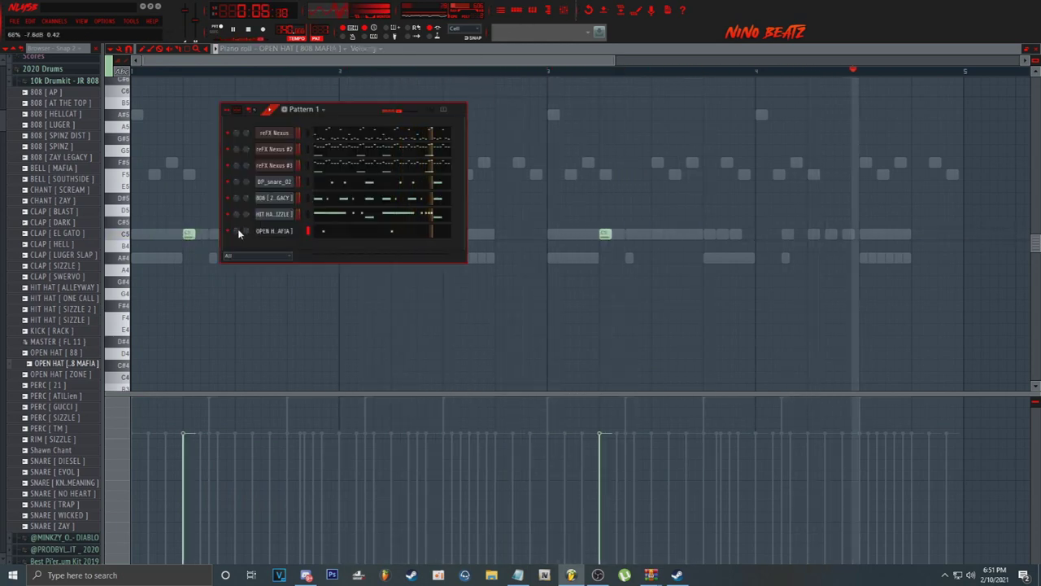
{"action": "left_click", "coordinate": [79, 505]}
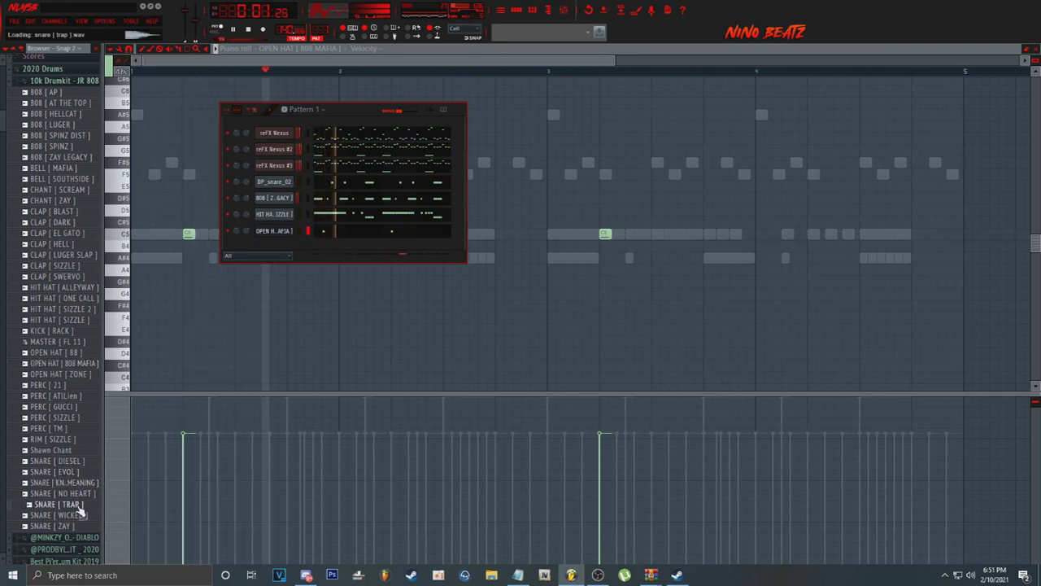
{"action": "left_click", "coordinate": [75, 526]}
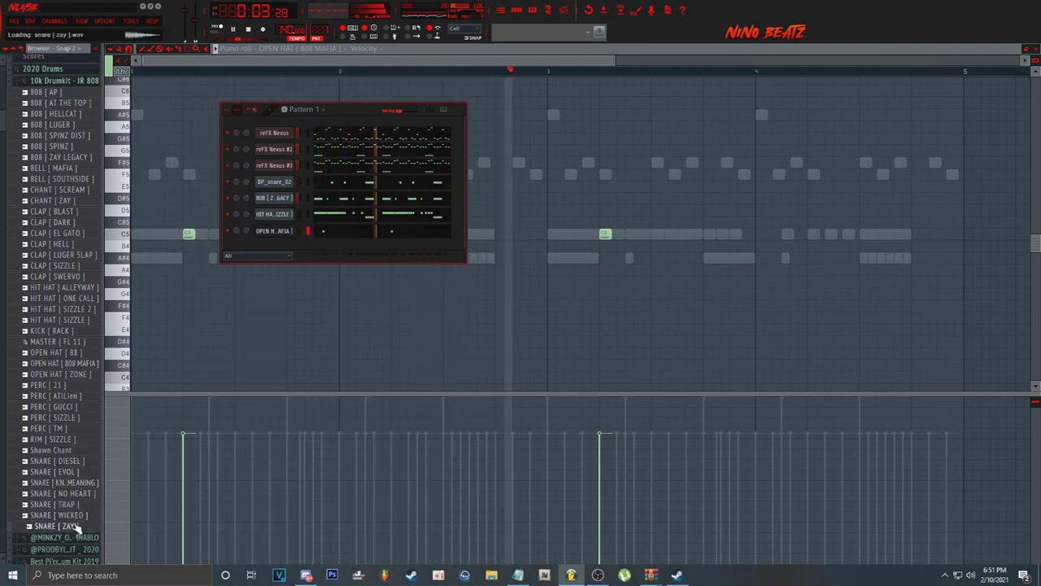
{"action": "left_click_drag", "start_coordinate": [73, 527], "coordinate": [319, 235]}
{"action": "right_click", "coordinate": [275, 250]}
{"action": "left_click", "coordinate": [316, 246]}
{"action": "left_click", "coordinate": [315, 253]}
Step: Delete the DP_snare_02 hit at step 15 of bar 1 and return to the SNARE [ ZAY ] notes
{"action": "left_click", "coordinate": [281, 48]}
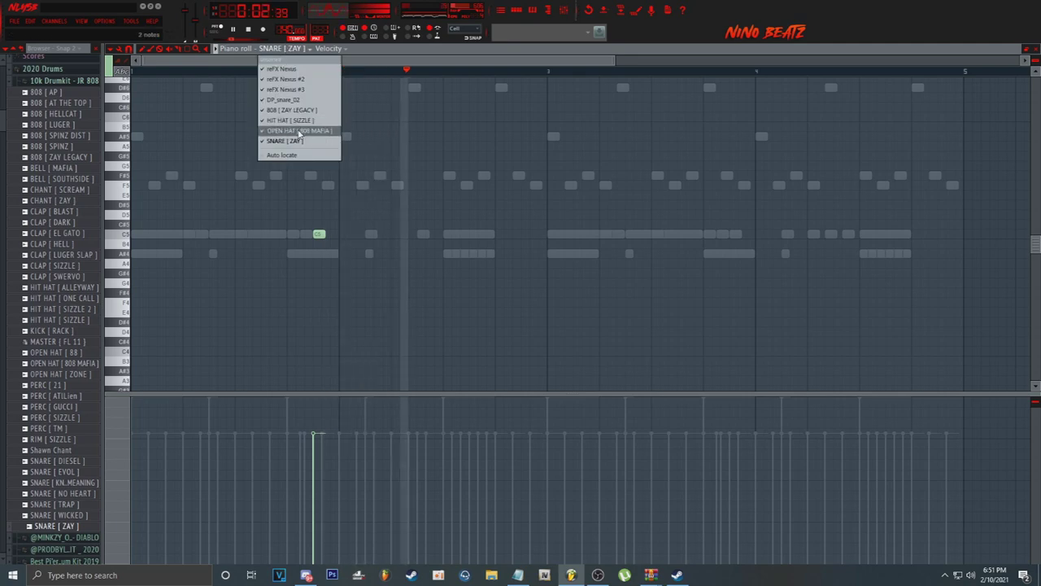
{"action": "left_click", "coordinate": [283, 100]}
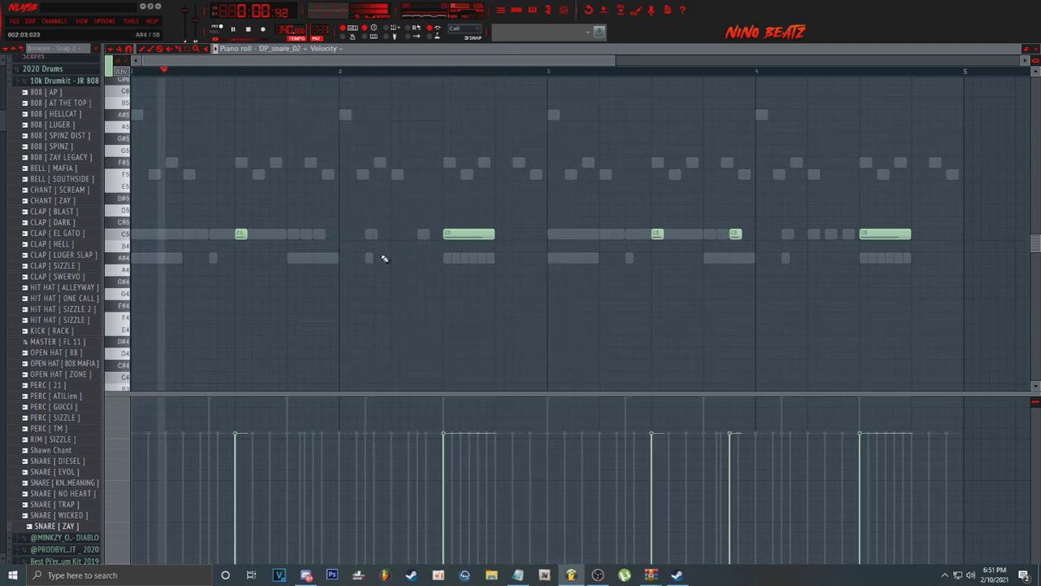
{"action": "left_click", "coordinate": [272, 49]}
{"action": "left_click", "coordinate": [287, 142]}
Step: Add SNARE [ ZAY ] hits at C5 on bar 2 step 3 and at A#4 on bar 3 step 15 and bar 4 step 3
{"action": "key", "text": "space"}
{"action": "key", "text": "space"}
{"action": "left_click", "coordinate": [367, 234]}
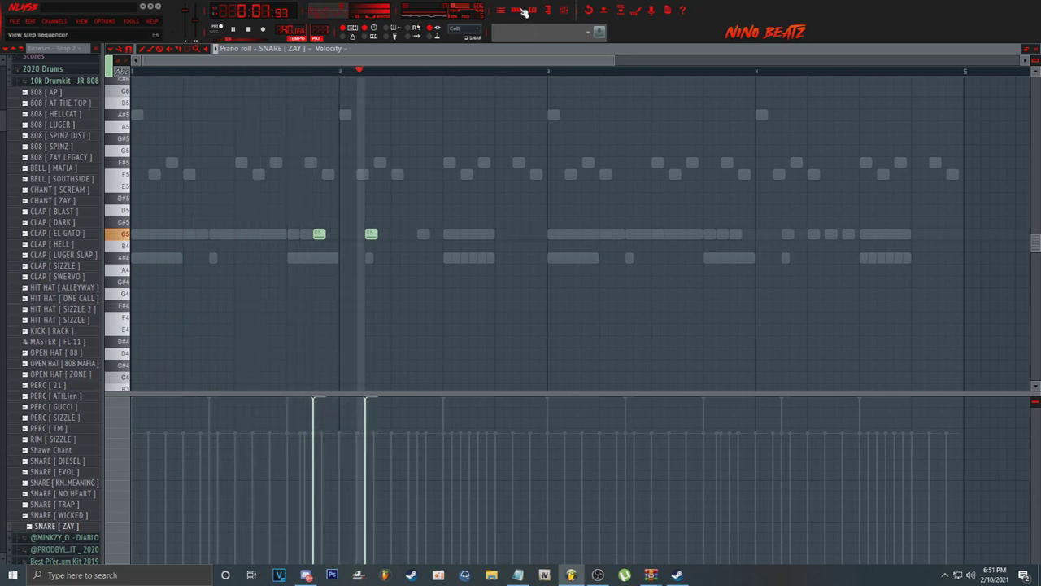
{"action": "left_click", "coordinate": [525, 10]}
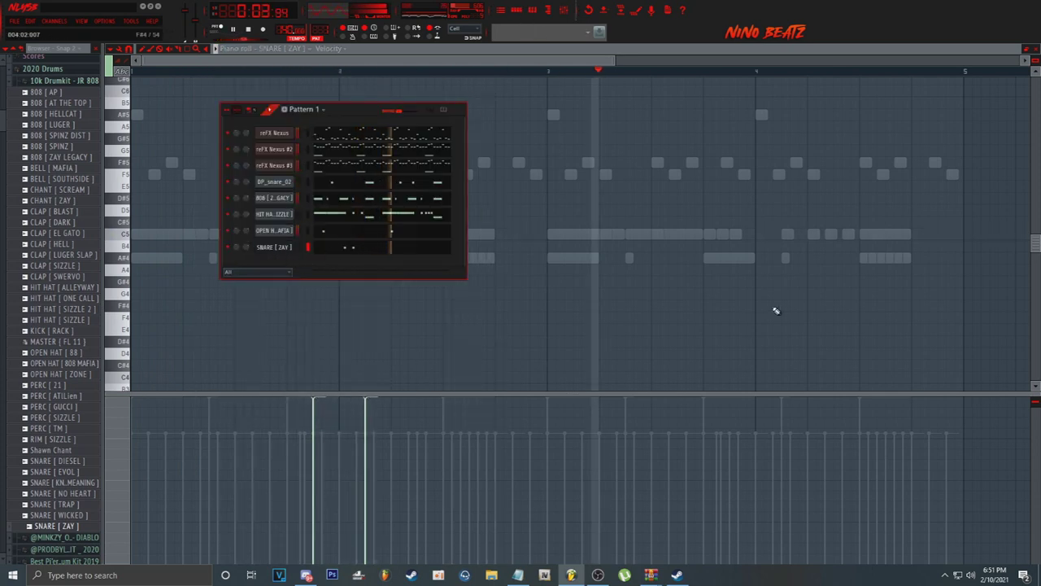
{"action": "left_click", "coordinate": [734, 257]}
{"action": "left_click", "coordinate": [786, 257]}
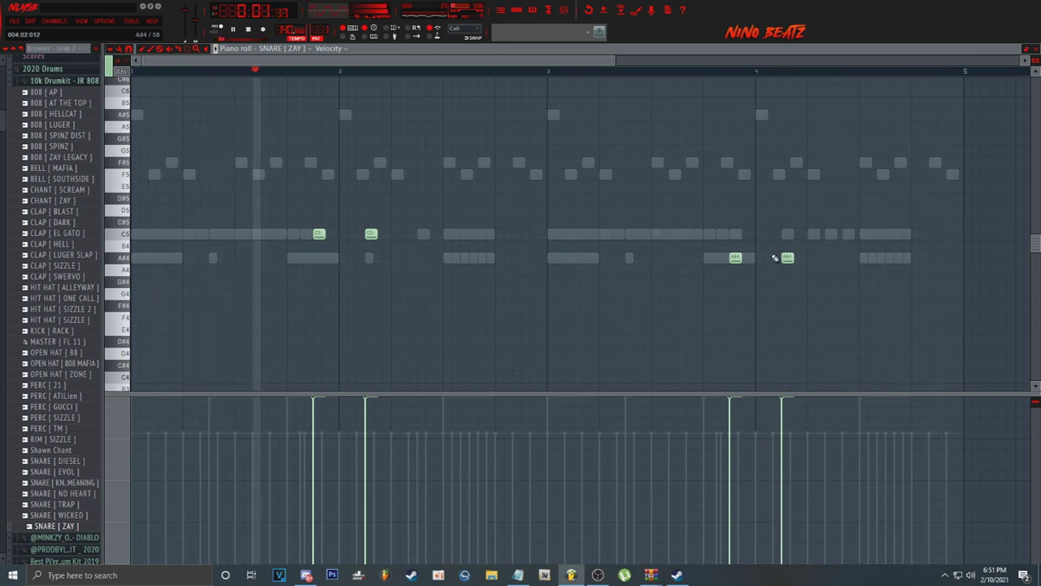
Step: Replace the C5 SNARE [ ZAY ] hits at bar 1 step 15 and bar 2 step 3 with A#4 hits
{"action": "right_click", "coordinate": [372, 235]}
{"action": "right_click", "coordinate": [320, 235]}
{"action": "left_click", "coordinate": [319, 259]}
{"action": "left_click", "coordinate": [368, 258]}
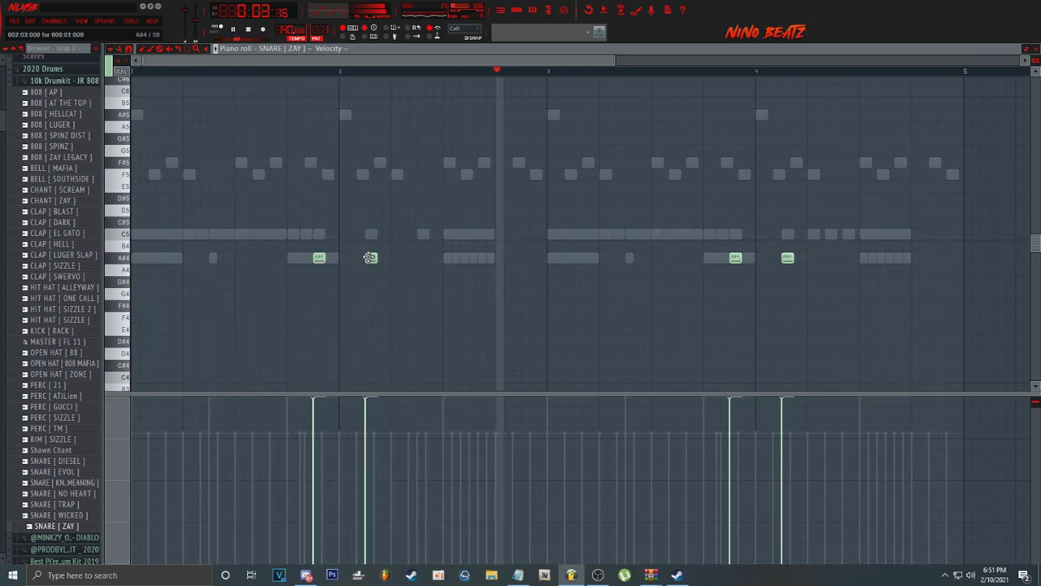
Step: Raise the 808 [ ZAY LEGACY ] notes an octave to A#5 and replace the step 9 notes of bars 2 and 4 with short D#6 notes
{"action": "key", "text": "F6"}
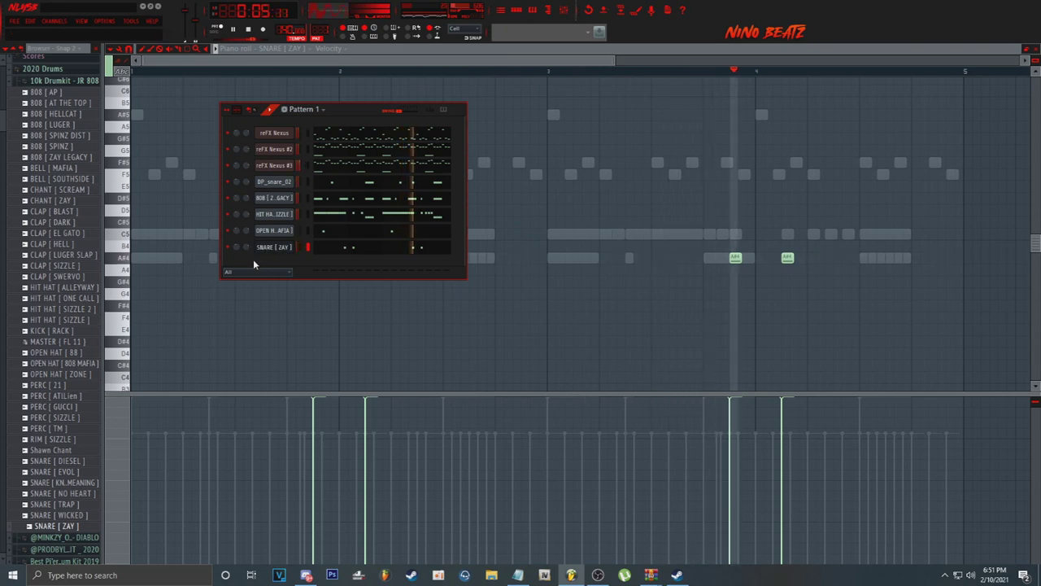
{"action": "right_click", "coordinate": [281, 198]}
{"action": "left_click", "coordinate": [318, 202]}
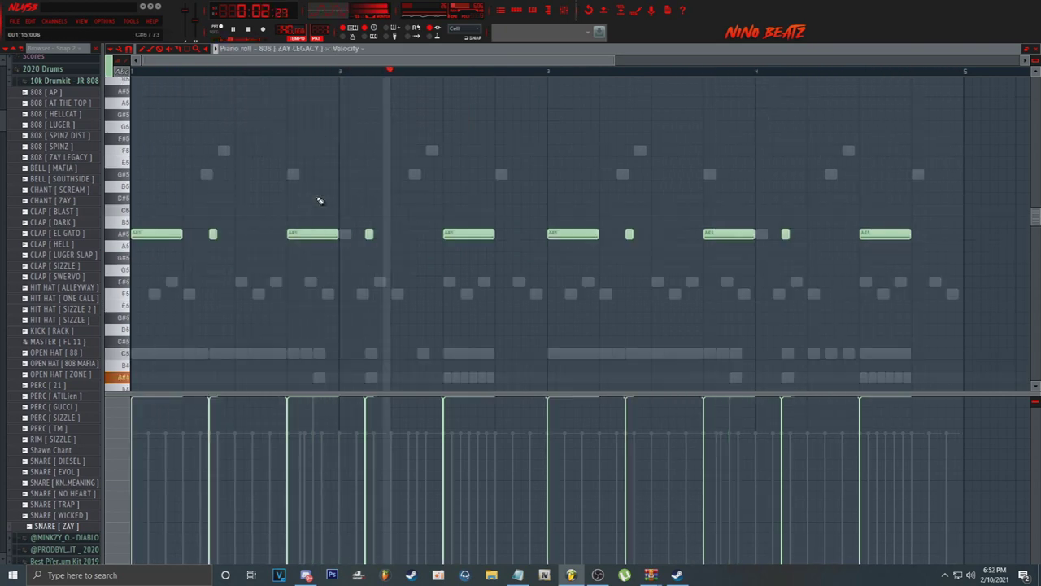
{"action": "scroll", "coordinate": [282, 178], "scroll_direction": "down", "scroll_amount": 2}
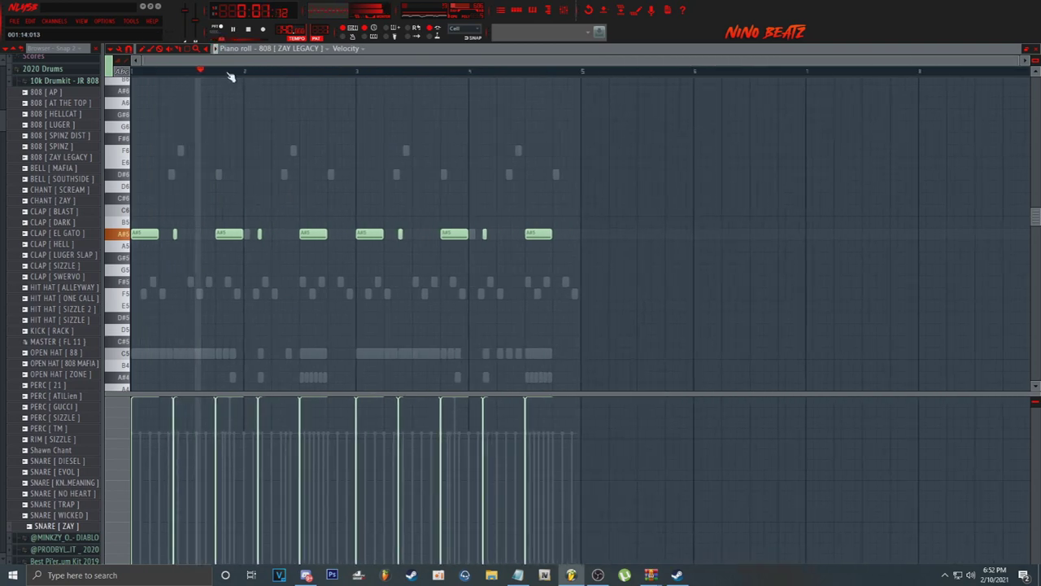
{"action": "right_click", "coordinate": [310, 235]}
{"action": "key", "text": "space"}
{"action": "left_click", "coordinate": [303, 175]}
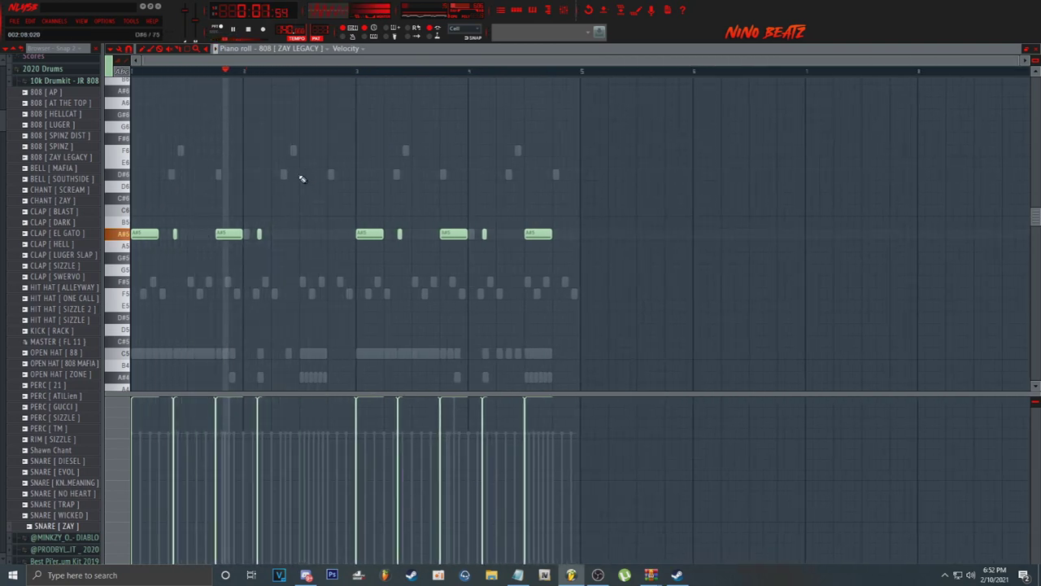
{"action": "right_click", "coordinate": [538, 234]}
{"action": "left_click", "coordinate": [527, 175]}
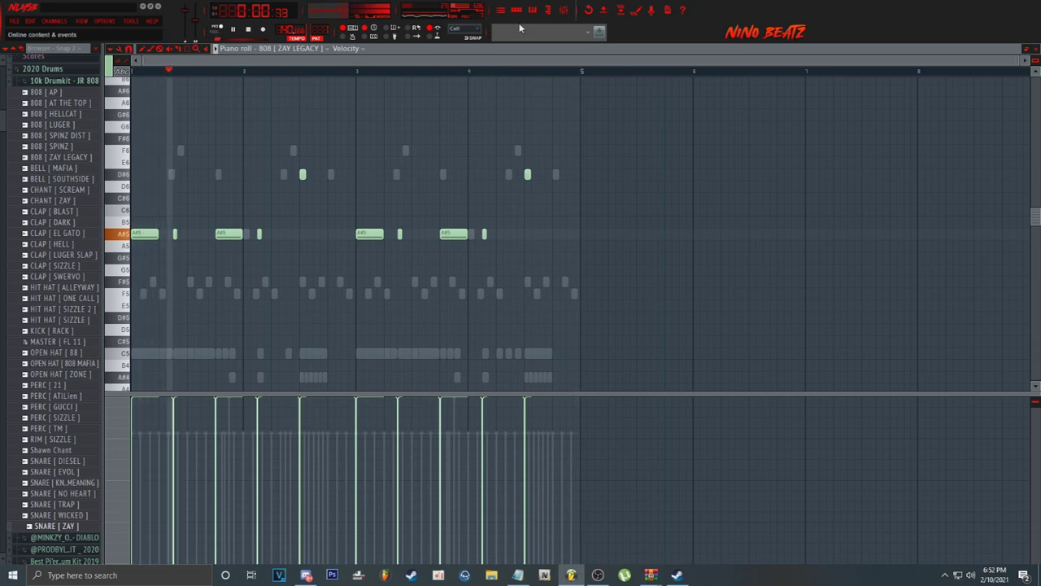
Step: Delete the DP_snare_02 hit at step 15 of bar 3 in its piano roll
{"action": "key", "text": "F6"}
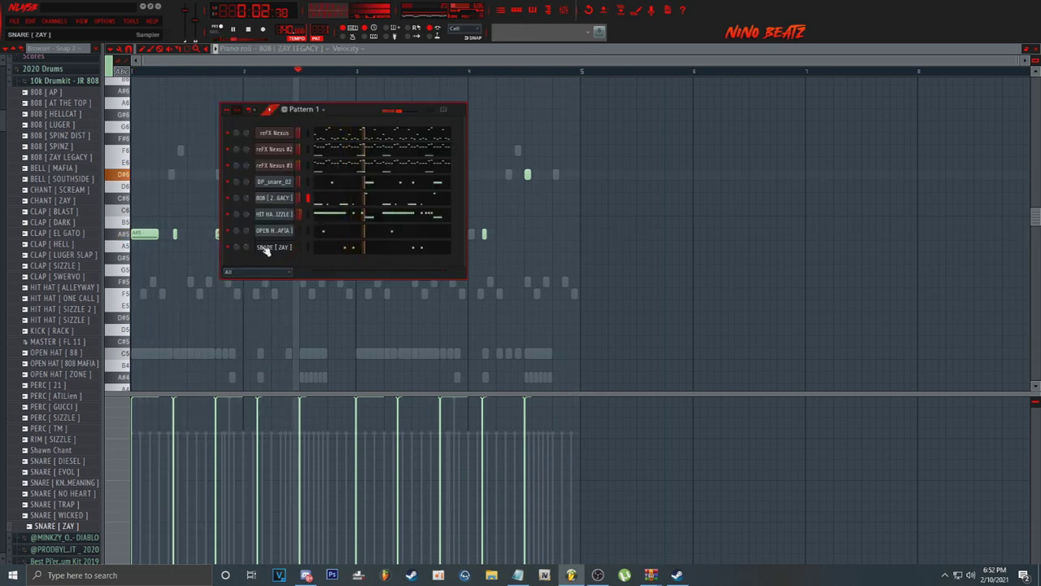
{"action": "right_click", "coordinate": [288, 199]}
{"action": "left_click", "coordinate": [315, 198]}
{"action": "right_click", "coordinate": [291, 182]}
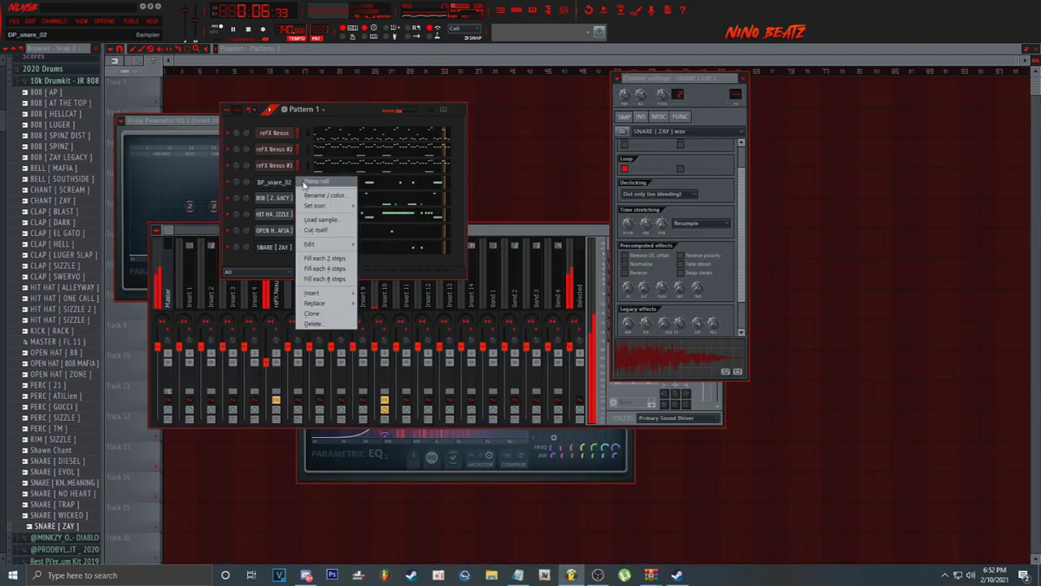
{"action": "left_click", "coordinate": [319, 181]}
{"action": "scroll", "coordinate": [667, 75], "scroll_direction": "down", "scroll_amount": 8}
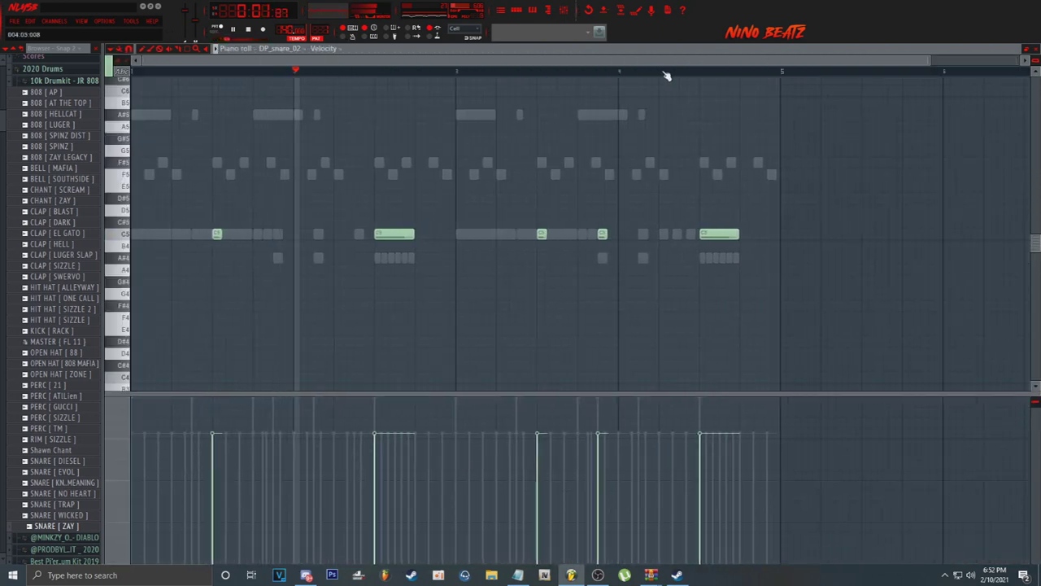
{"action": "right_click", "coordinate": [465, 235]}
Step: Lower all 808 [ ZAY LEGACY ] notes by an octave and transpose them up two semitones, putting the A# notes on C5
{"action": "left_click", "coordinate": [514, 20]}
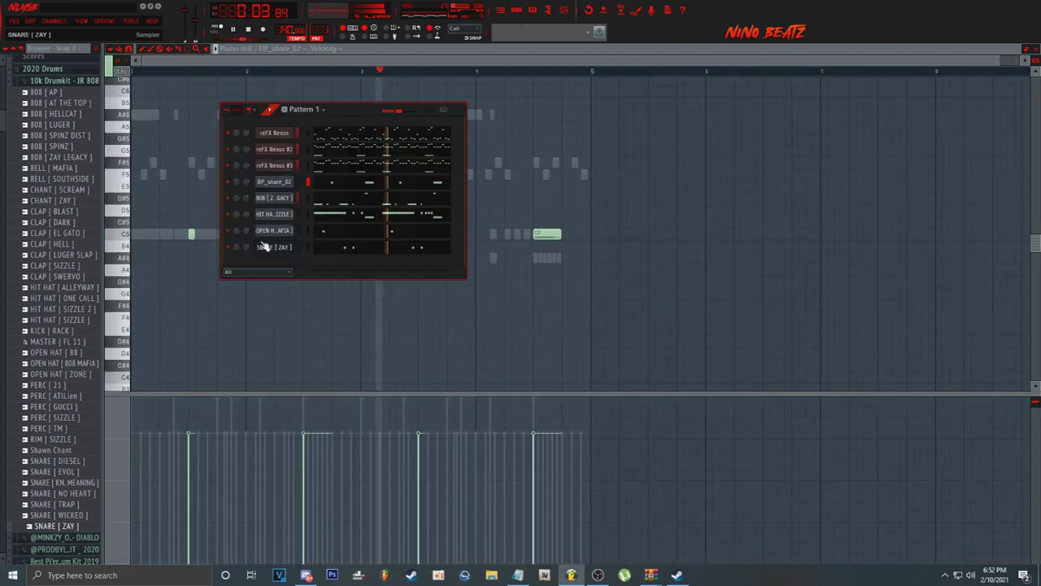
{"action": "right_click", "coordinate": [274, 199]}
{"action": "left_click", "coordinate": [309, 205]}
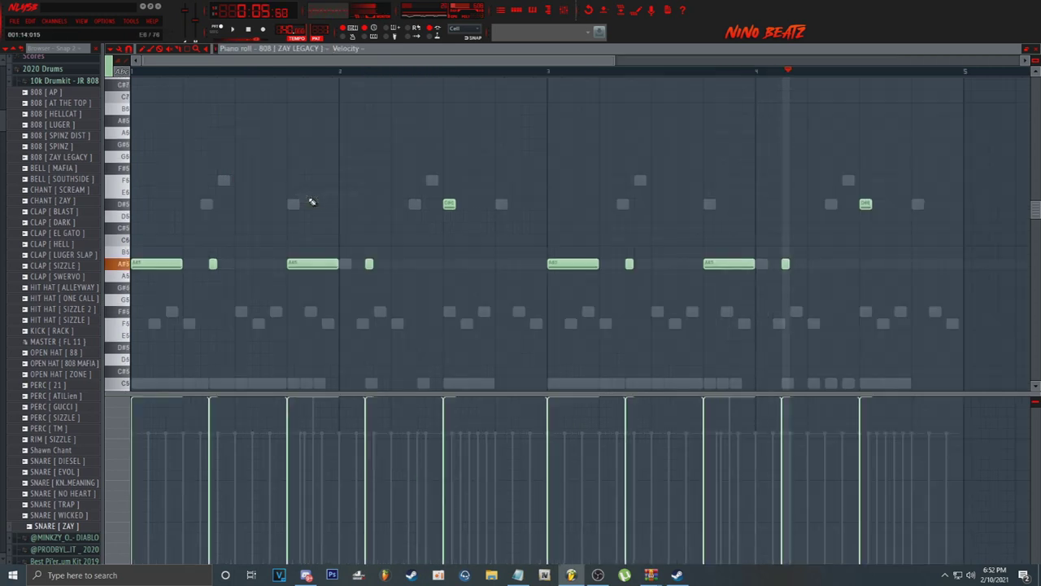
{"action": "key", "text": "space"}
{"action": "key", "text": "space"}
{"action": "scroll", "coordinate": [229, 71], "scroll_direction": "down", "scroll_amount": 5}
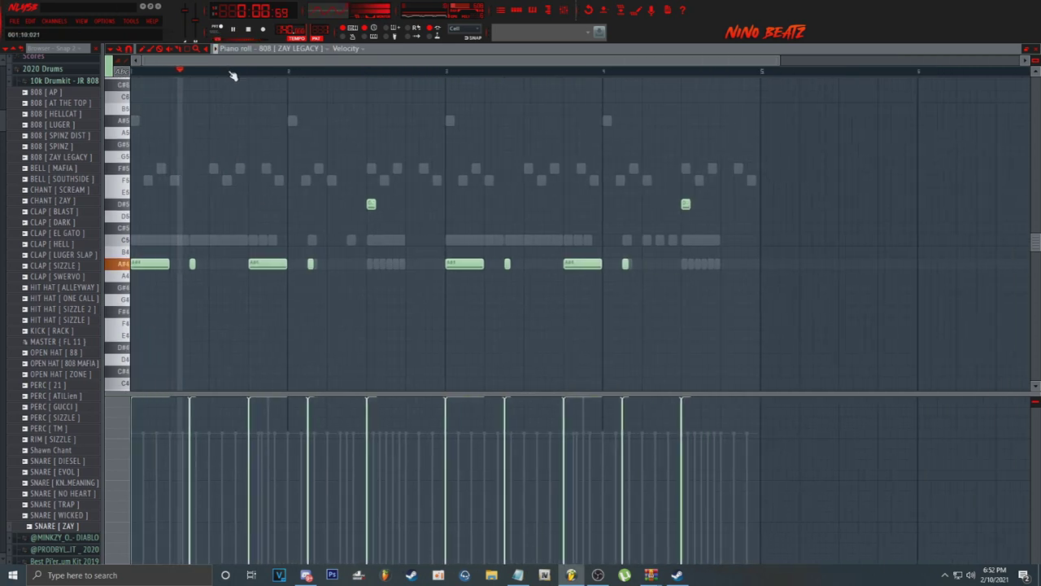
{"action": "key", "text": "space"}
{"action": "key", "text": "shift+Up"}
{"action": "key", "text": "shift+Up"}
{"action": "key", "text": "space"}
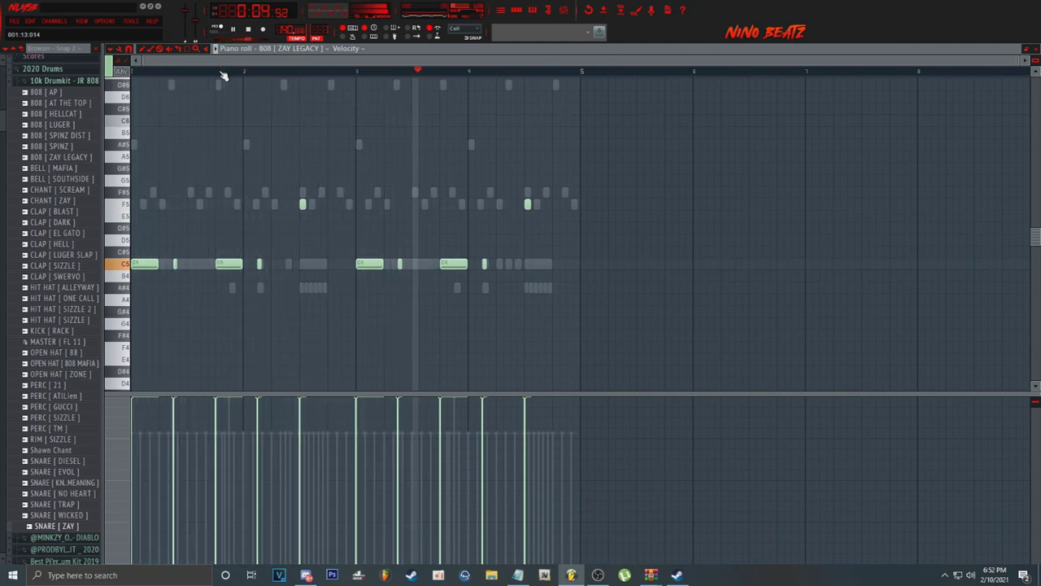
Step: Put the bar 1 808 notes at steps 1 and 13 on F#5 and delete the notes at bar 1 step 7 and bar 2 step 9
{"action": "left_click_drag", "start_coordinate": [150, 192], "coordinate": [147, 204]}
{"action": "right_click", "coordinate": [175, 260]}
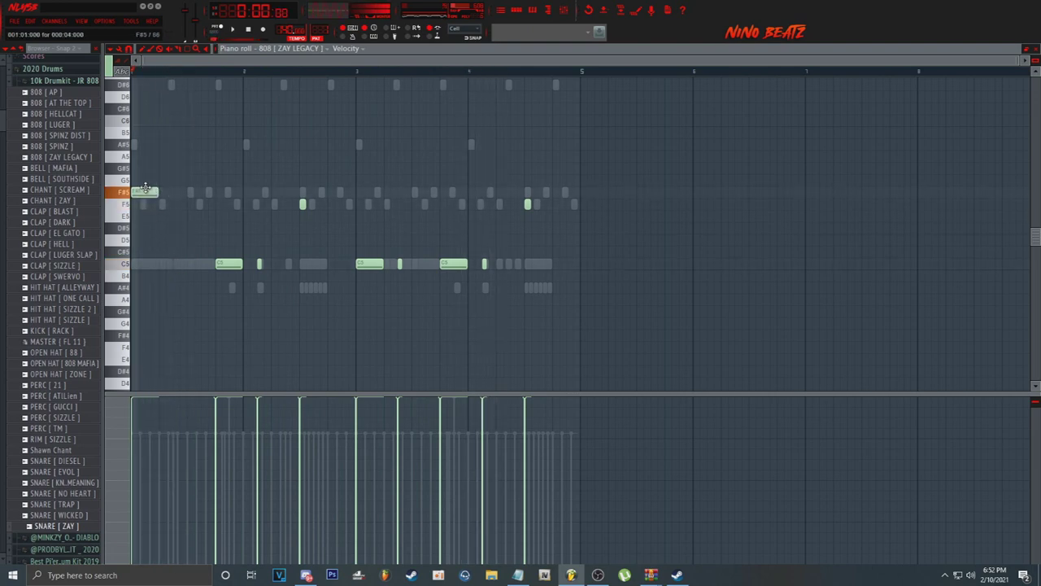
{"action": "right_click", "coordinate": [228, 264]}
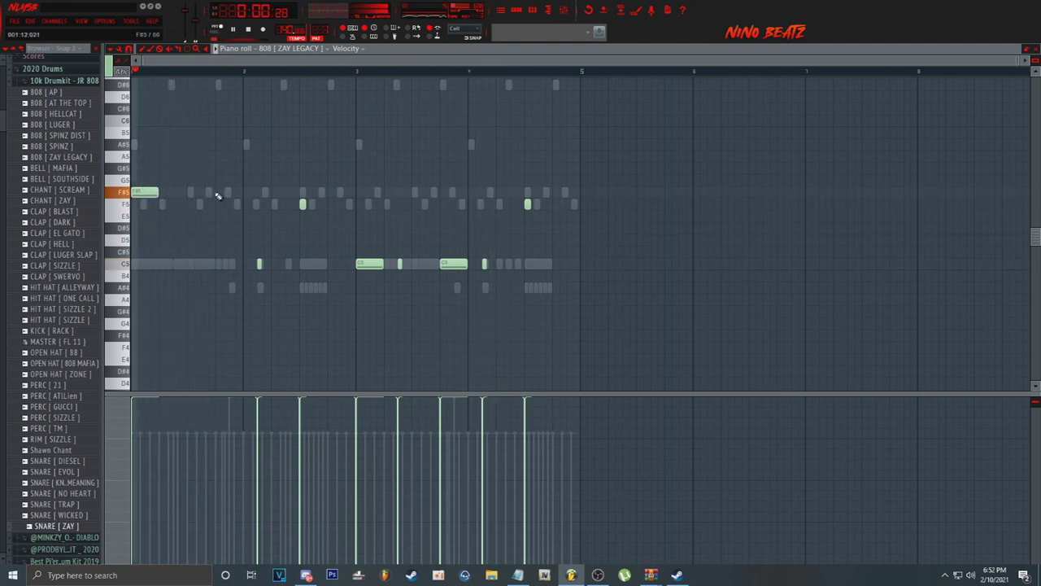
{"action": "left_click_drag", "start_coordinate": [217, 193], "coordinate": [219, 194]}
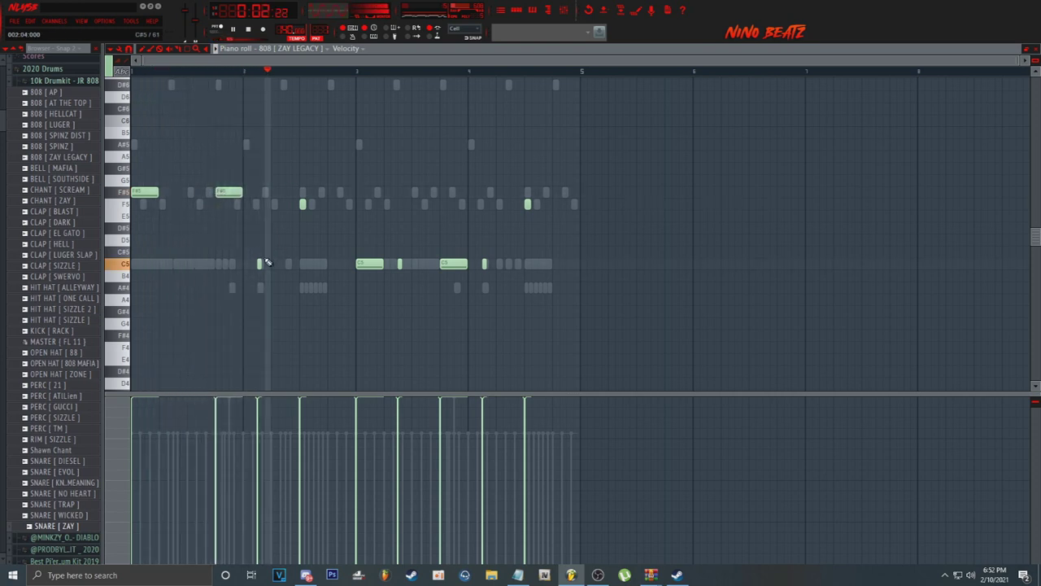
{"action": "right_click", "coordinate": [303, 204]}
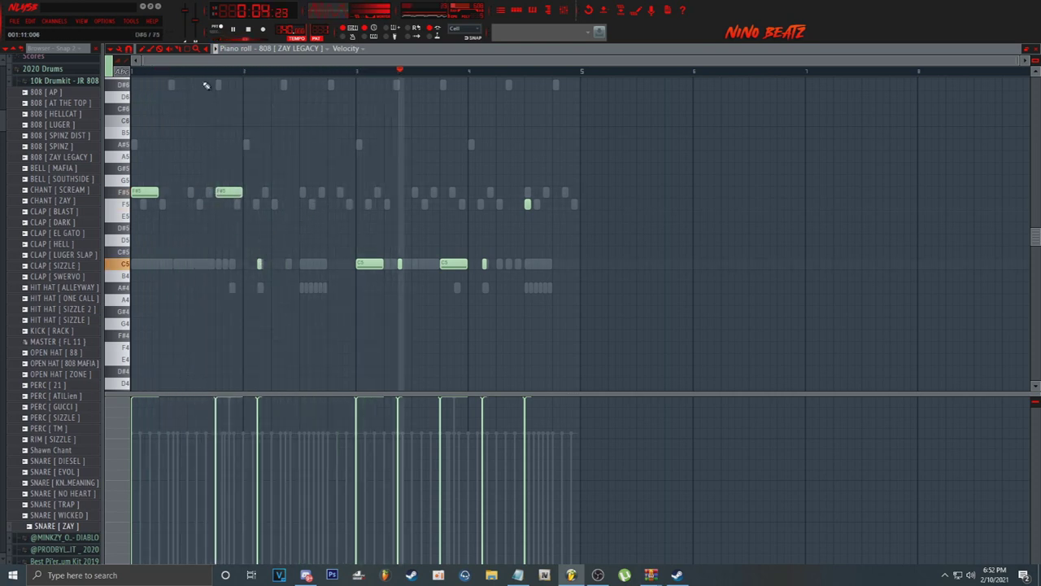
Step: Transpose the two F#5 808 notes down an octave and up six semitones to C5, and add a four-step C5 note at bar 1 step 7
{"action": "left_click", "coordinate": [187, 51]}
{"action": "left_click_drag", "start_coordinate": [276, 127], "coordinate": [49, 222]}
{"action": "key", "text": "ctrl+Down"}
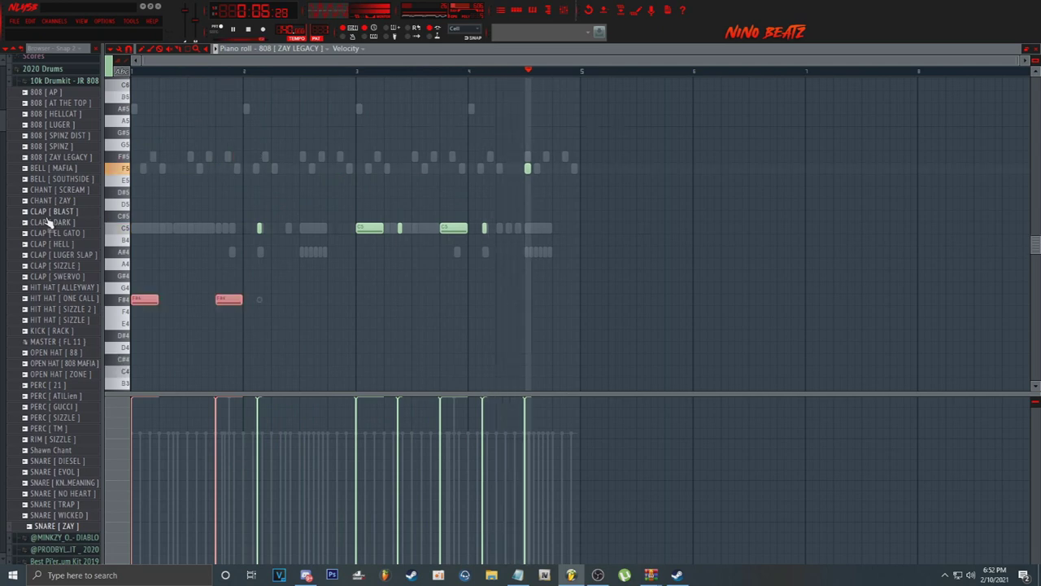
{"action": "key", "text": "shift+Up"}
{"action": "key", "text": "shift+Up"}
{"action": "key", "text": "shift+Up"}
{"action": "key", "text": "shift+Up"}
{"action": "key", "text": "shift+Up"}
{"action": "key", "text": "shift+Up"}
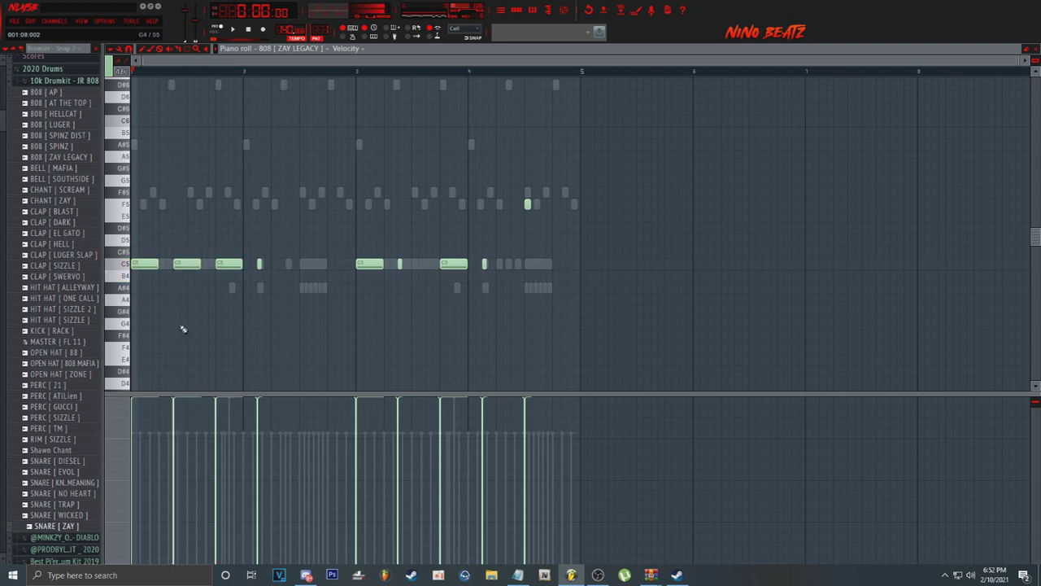
Step: Transpose all the 808 notes down two semitones, putting the C5 notes on A#4, and play the pattern
{"action": "key", "text": "shift+Down"}
{"action": "key", "text": "shift+Down"}
{"action": "key", "text": "space"}
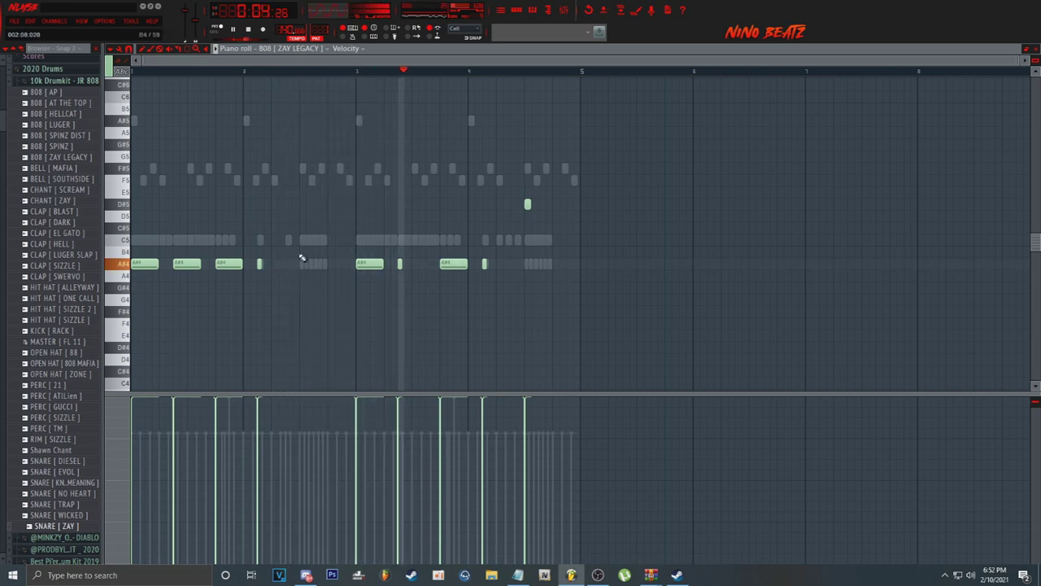
Step: Try four-step C5 808 notes at step 9 of bars 2 and 4, replacing the short note in bar 4
{"action": "left_click", "coordinate": [300, 241]}
{"action": "right_click", "coordinate": [528, 205]}
{"action": "left_click", "coordinate": [527, 242]}
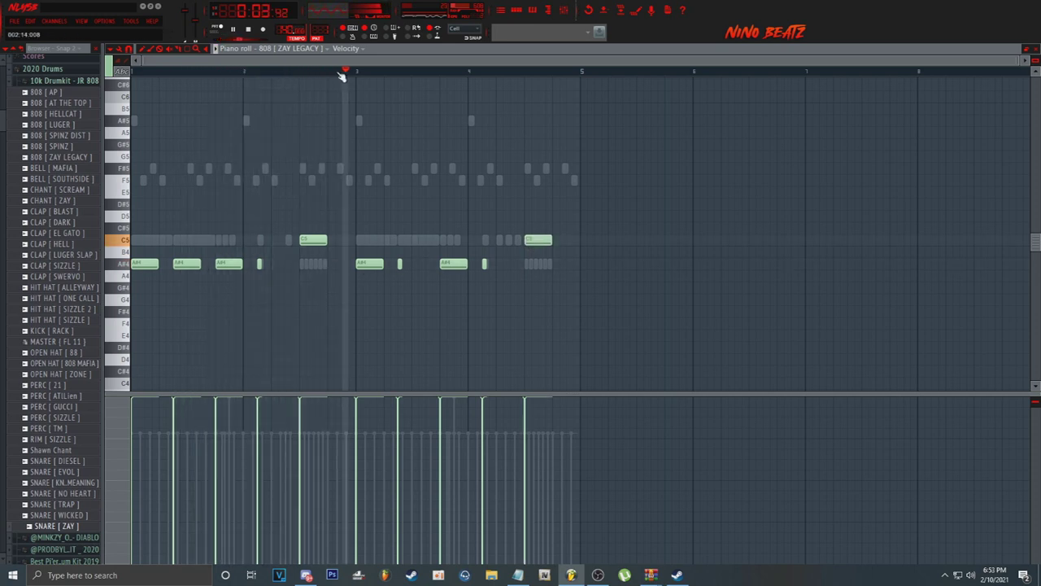
{"action": "right_click", "coordinate": [322, 240]}
{"action": "left_click", "coordinate": [311, 241]}
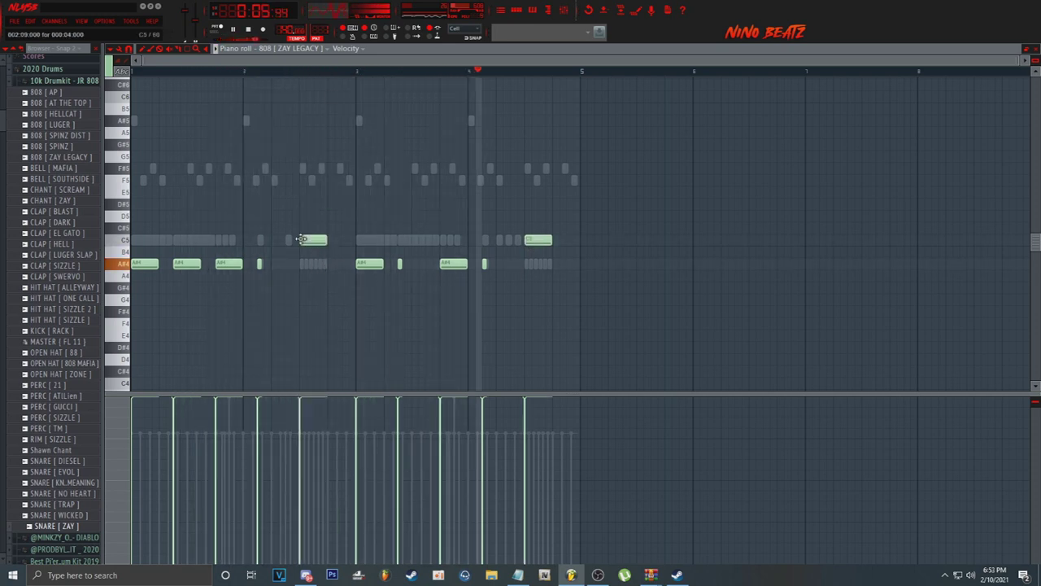
Step: Try two-step A#4 808 notes in place of the C5 notes at step 9 of bars 2 and 4, with another at bar 2 step 15
{"action": "left_click_drag", "start_coordinate": [303, 240], "coordinate": [300, 264]}
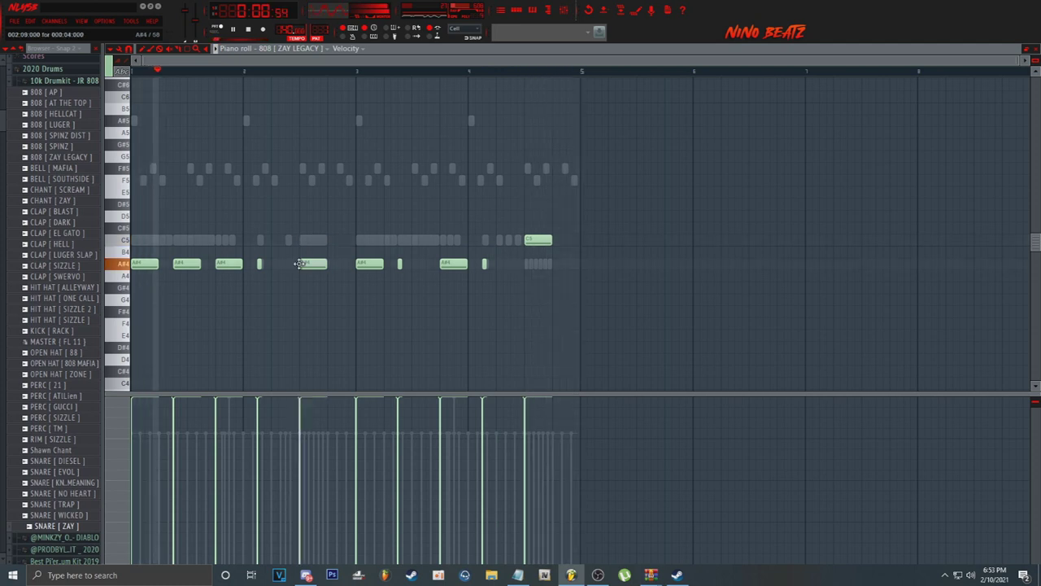
{"action": "left_click", "coordinate": [330, 262]}
{"action": "left_click_drag", "start_coordinate": [329, 263], "coordinate": [318, 263]}
{"action": "left_click", "coordinate": [275, 72]}
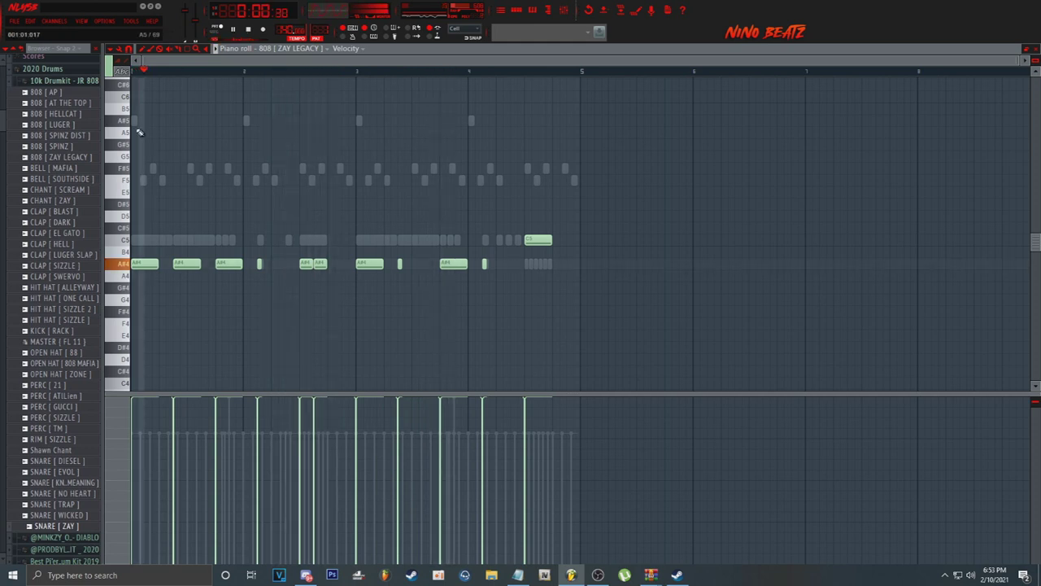
{"action": "right_click", "coordinate": [320, 263]}
{"action": "left_click", "coordinate": [345, 263]}
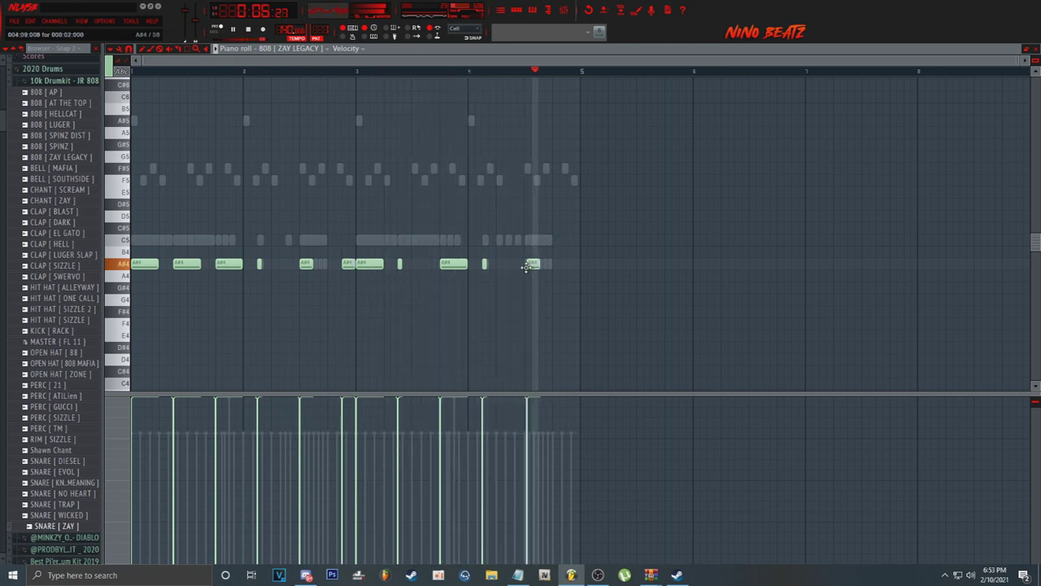
Step: Delete the 808 notes at step 9 of bars 2 and 4 and at step 15 of bar 2
{"action": "right_click", "coordinate": [308, 264]}
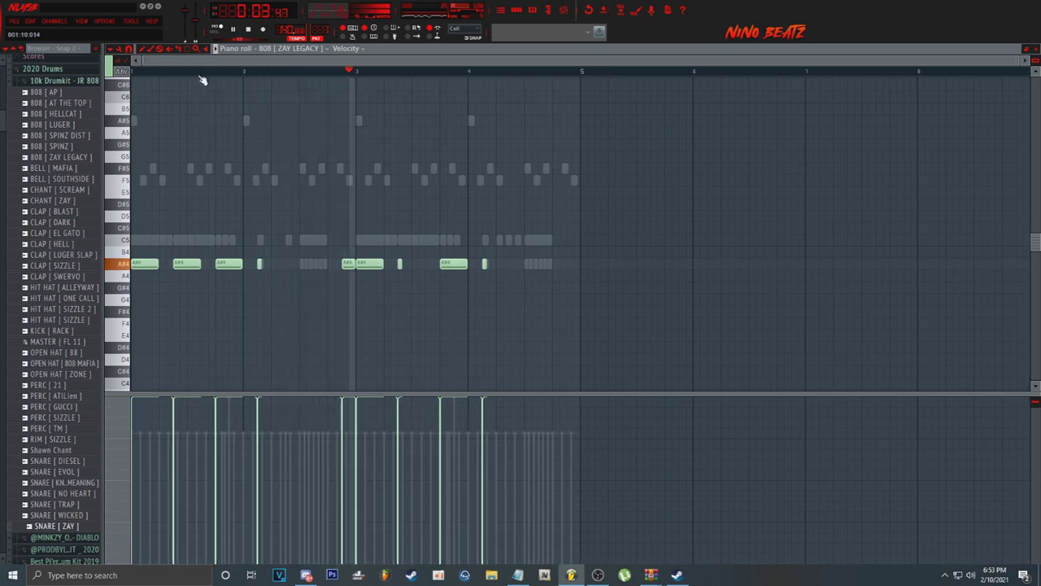
{"action": "right_click", "coordinate": [350, 264]}
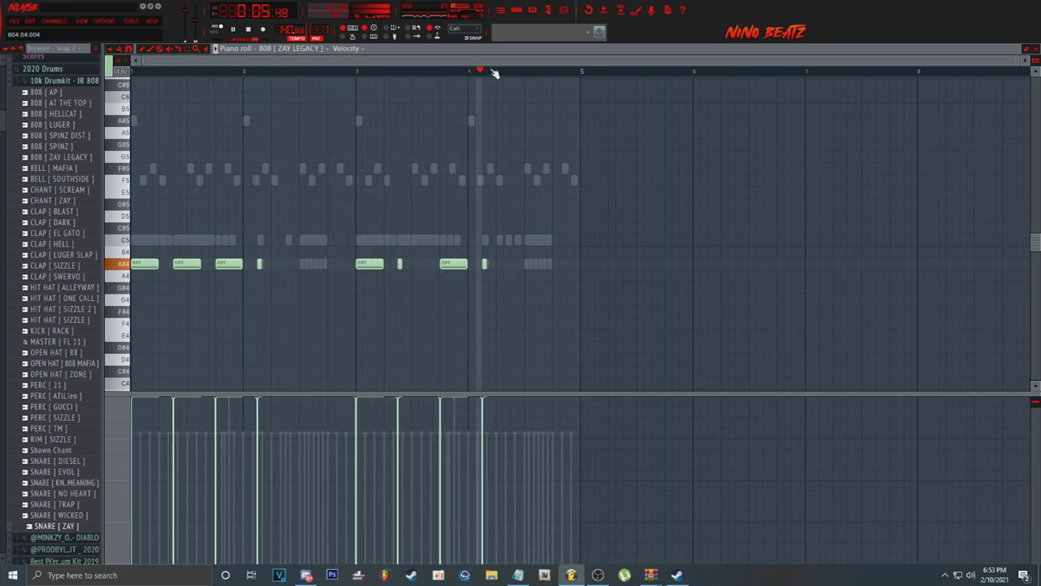
Step: Transpose the 808 notes up an octave and add two-step F6 notes at step 9 of bars 2 and 4 and step 13 of bar 4
{"action": "key", "text": "ctrl+Up"}
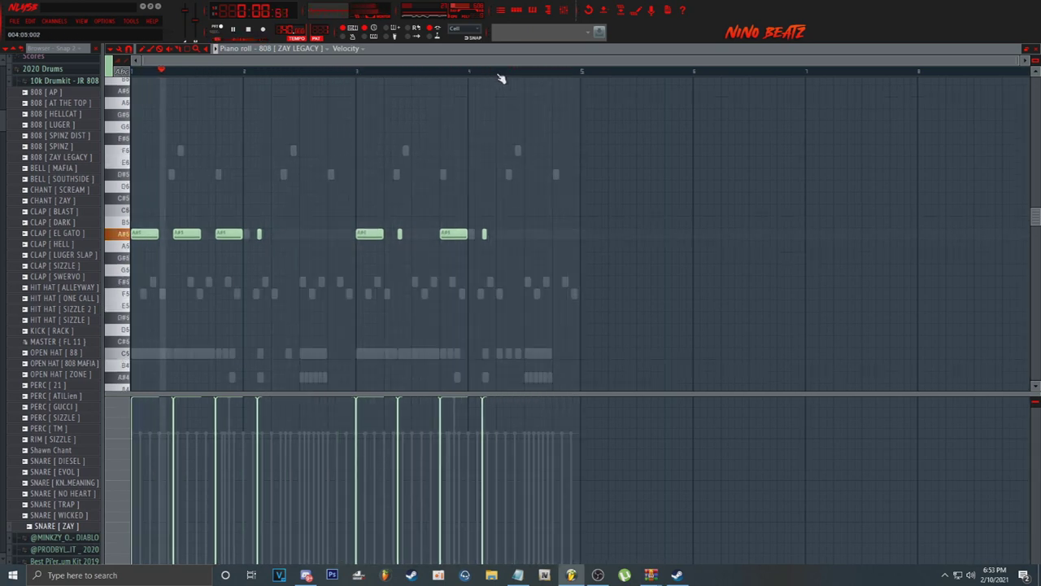
{"action": "left_click", "coordinate": [302, 151]}
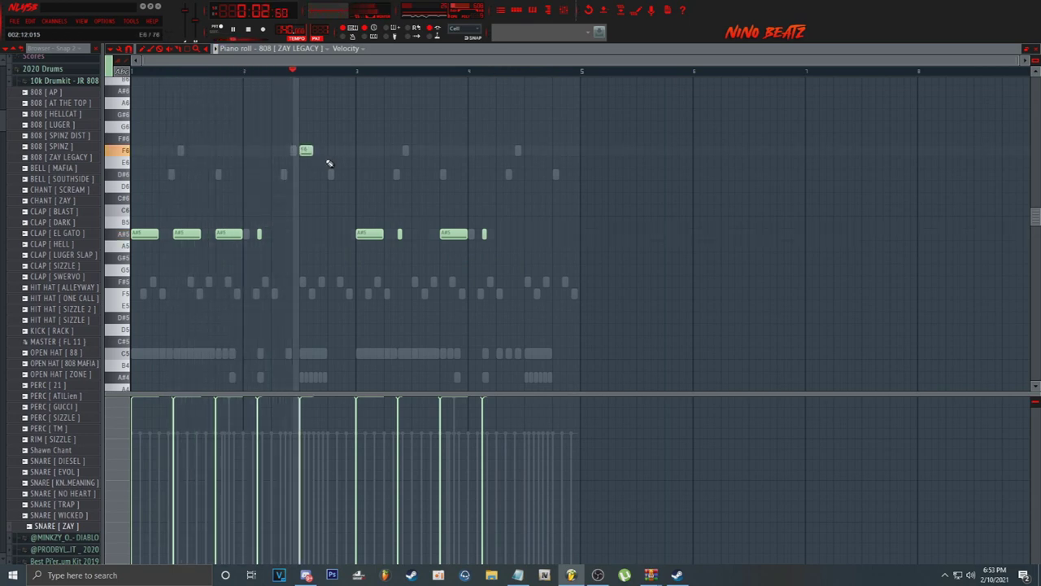
{"action": "left_click", "coordinate": [528, 151]}
{"action": "left_click", "coordinate": [554, 151]}
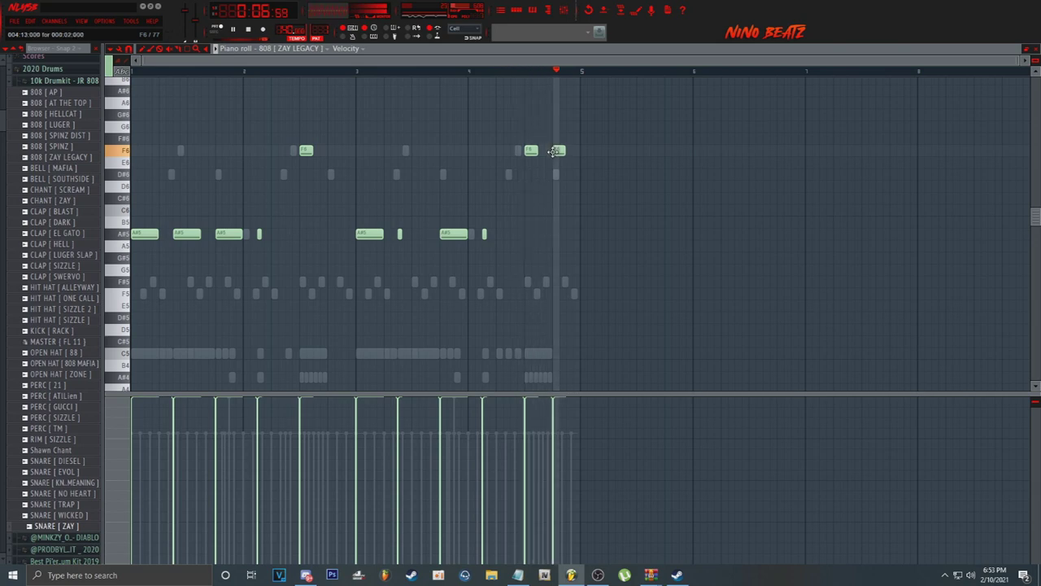
Step: Shorten the F6 note at bar 4 step 13 to one step and add one-step F6 notes right after it at steps 14 and 15
{"action": "scroll", "coordinate": [551, 73], "scroll_direction": "up", "scroll_amount": 2}
{"action": "left_click", "coordinate": [570, 151]}
{"action": "left_click", "coordinate": [584, 150]}
{"action": "right_click", "coordinate": [574, 151]}
{"action": "left_click_drag", "start_coordinate": [567, 151], "coordinate": [563, 151]}
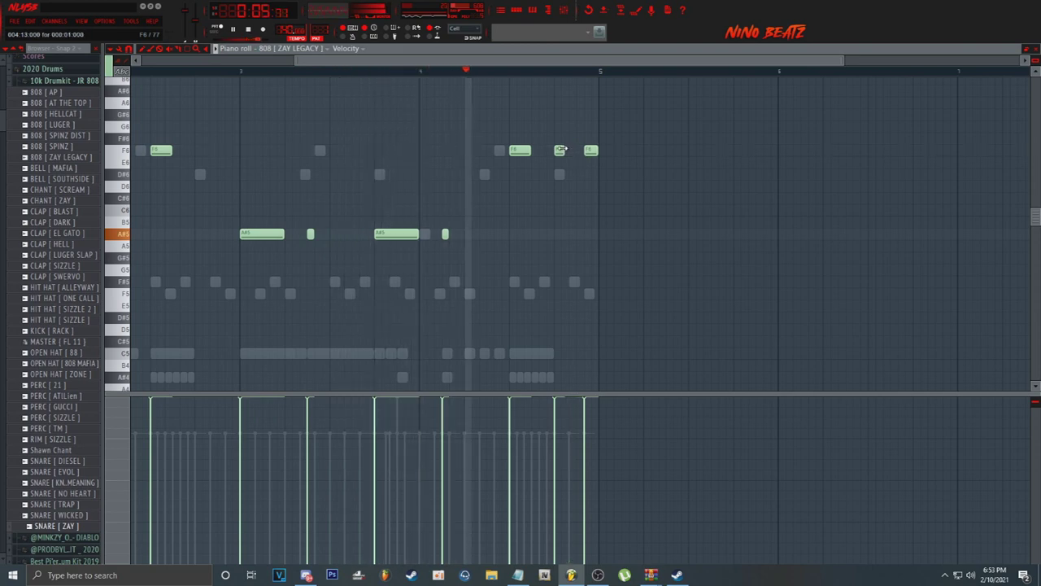
{"action": "left_click", "coordinate": [568, 150]}
{"action": "right_click", "coordinate": [587, 153]}
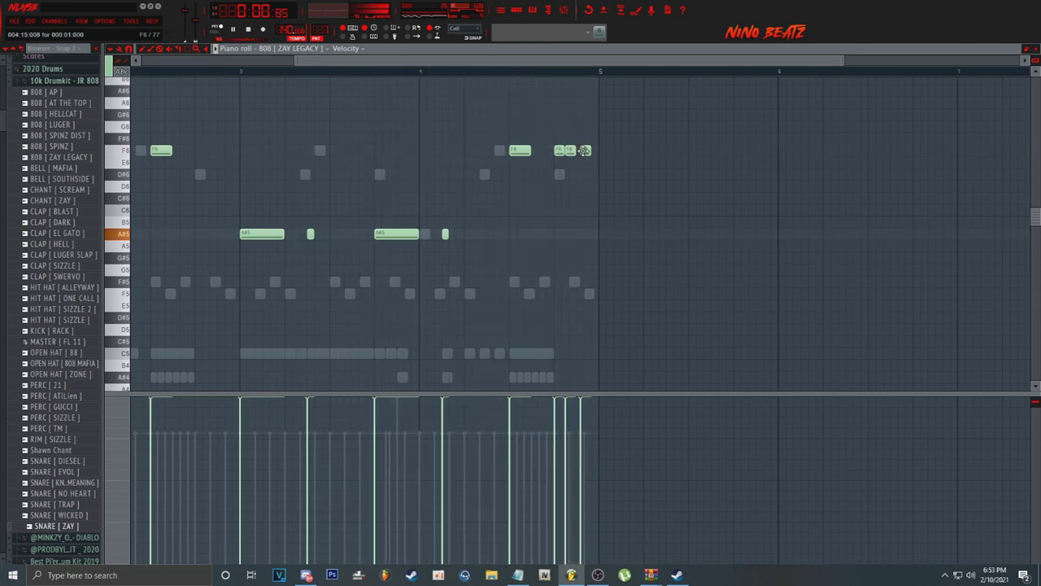
Step: Transpose all the 808 notes down one octave and review the pattern during playback
{"action": "key", "text": "ctrl+Down"}
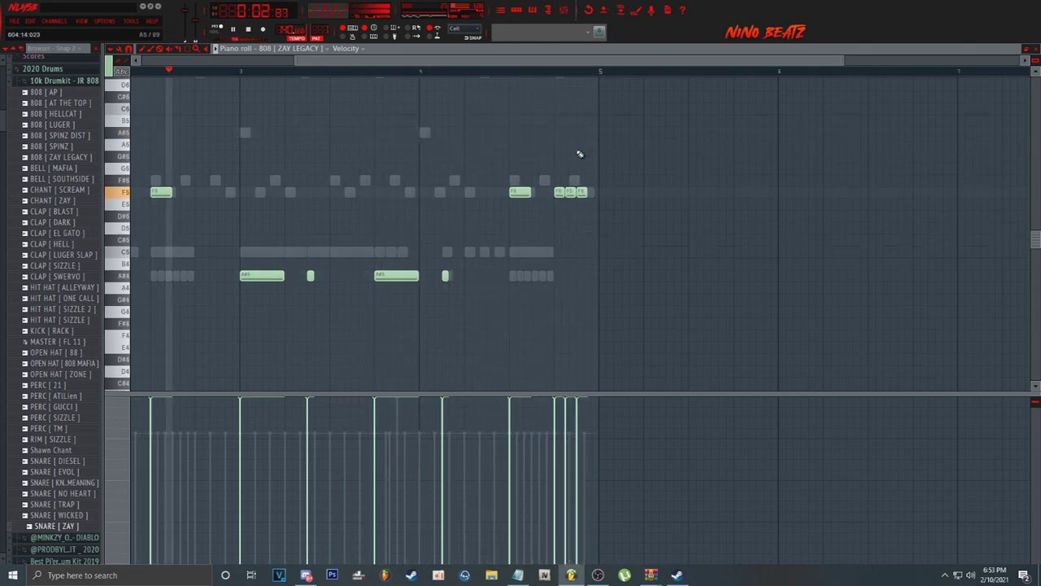
{"action": "scroll", "coordinate": [392, 82], "scroll_direction": "down", "scroll_amount": 2}
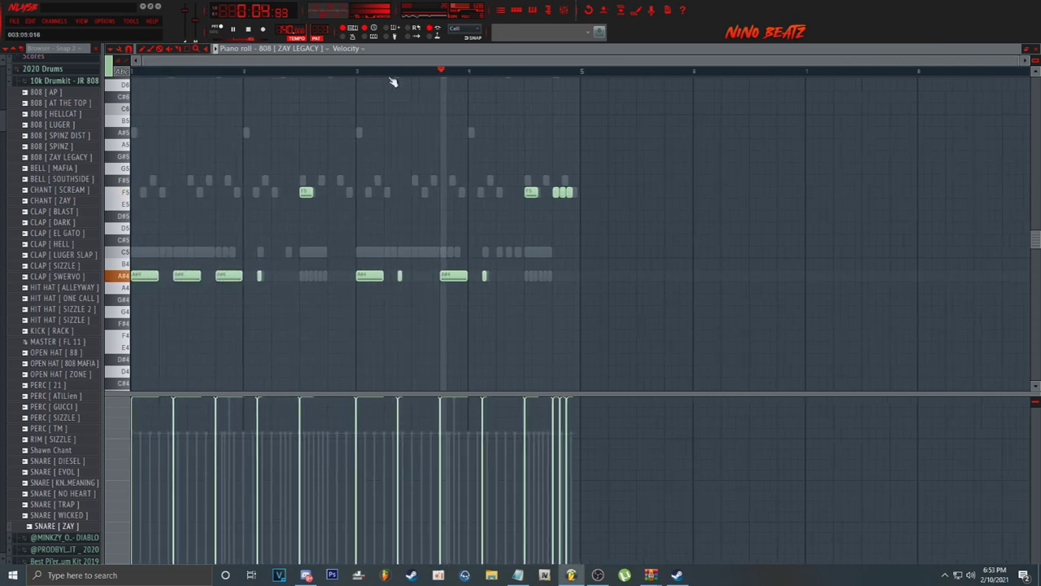
{"action": "scroll", "coordinate": [391, 81], "scroll_direction": "down", "scroll_amount": 8}
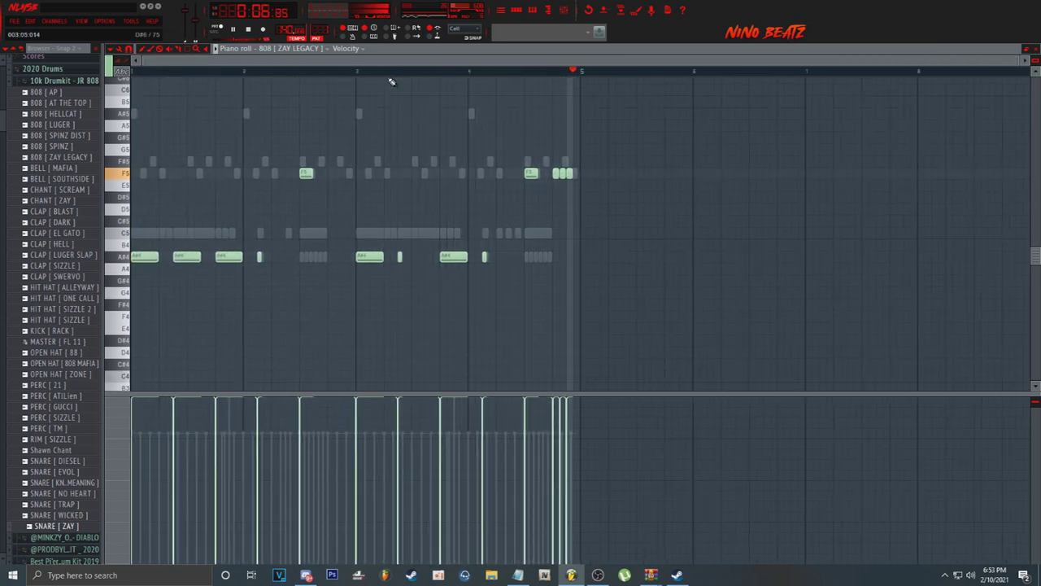
{"action": "scroll", "coordinate": [274, 166], "scroll_direction": "up", "scroll_amount": 9}
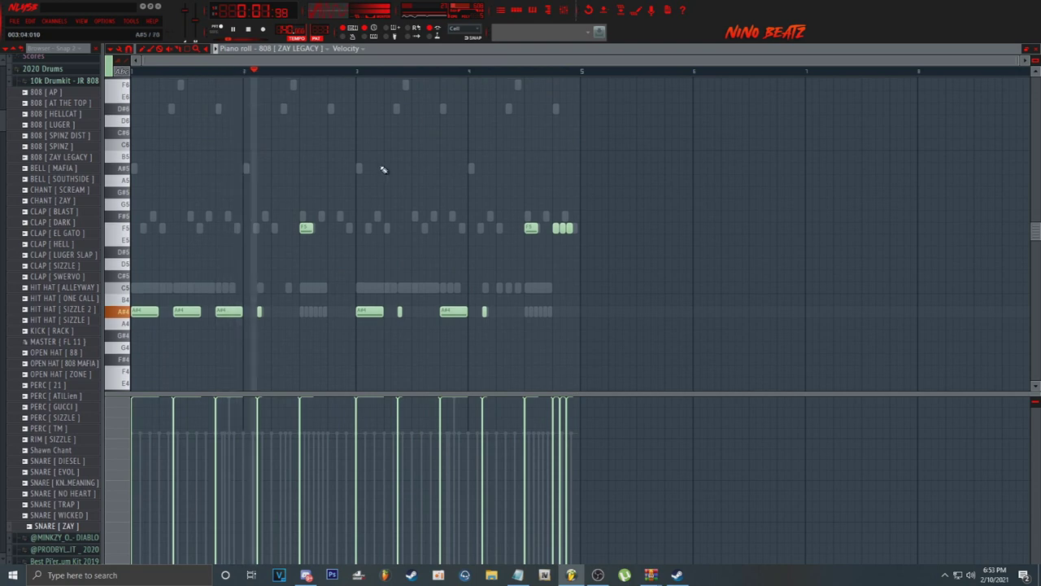
Step: Show the mixer and load Fruity Soft Clipper into the eighth effect slot of the Master track
{"action": "left_click", "coordinate": [522, 11]}
{"action": "left_click", "coordinate": [275, 214]}
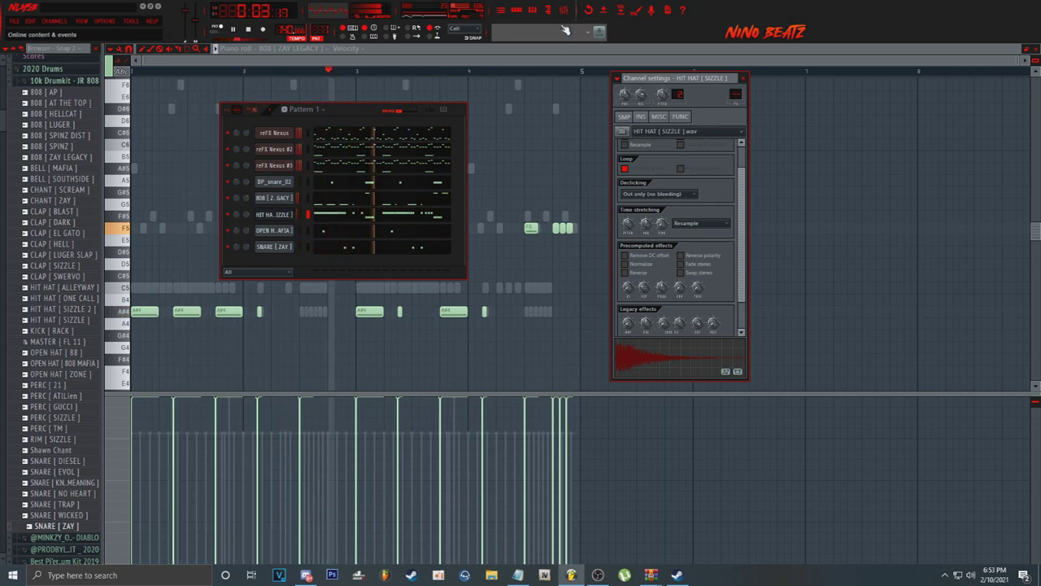
{"action": "key", "text": "F9"}
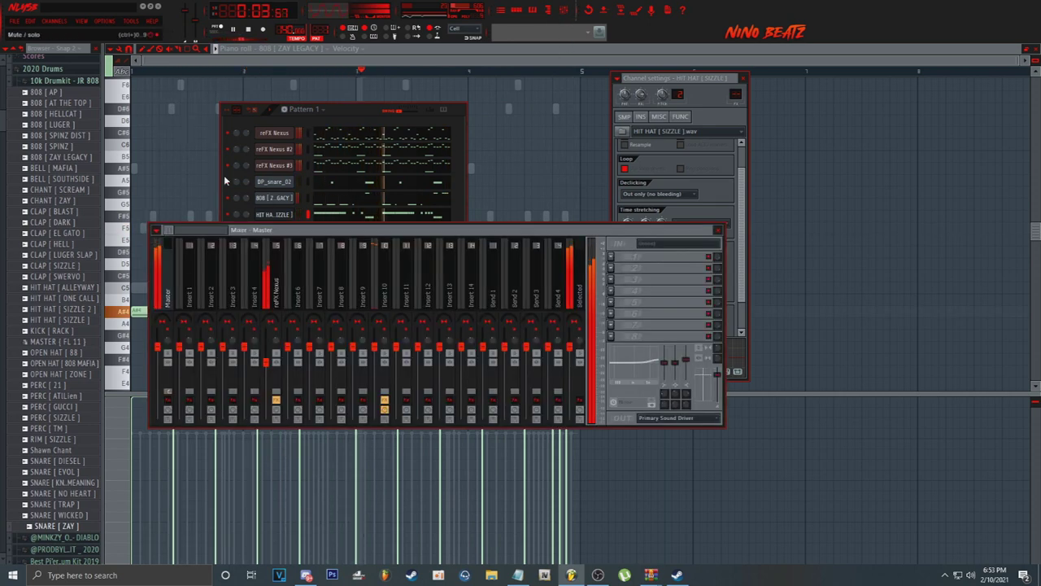
{"action": "left_click", "coordinate": [613, 337]}
{"action": "mouse_move", "coordinate": [635, 348]}
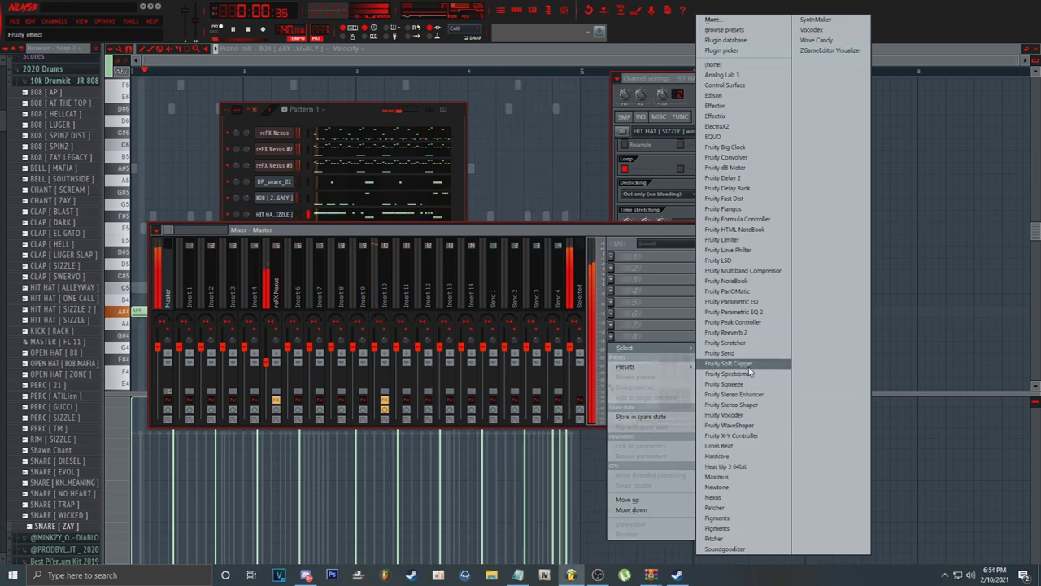
{"action": "left_click", "coordinate": [747, 364]}
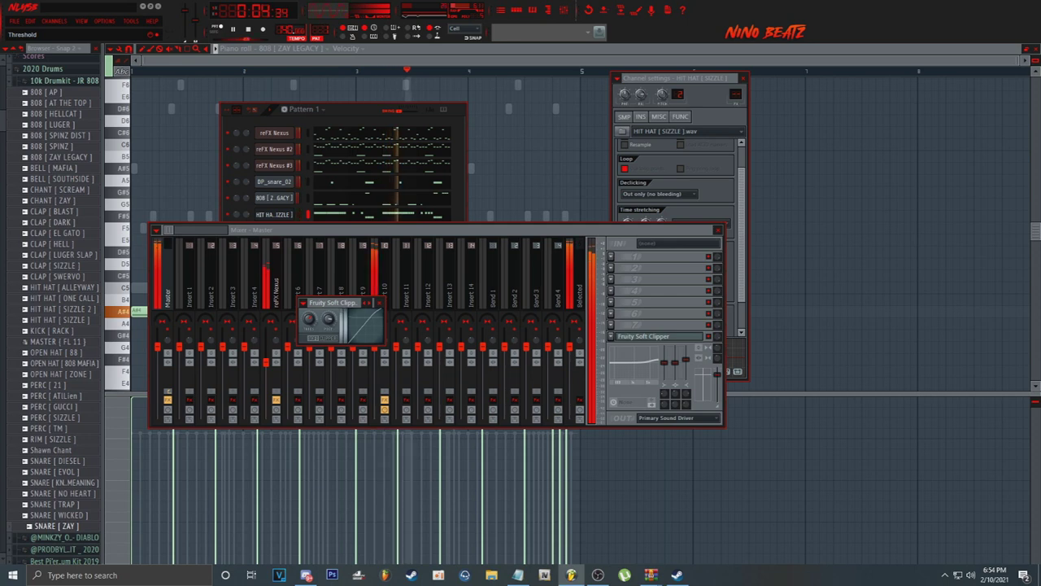
Step: Route the five drum channels from DP_snare_02 to SNARE [ ZAY ] to consecutive mixer tracks starting at Insert 10
{"action": "left_click", "coordinate": [369, 272]}
{"action": "left_click_drag", "start_coordinate": [308, 182], "coordinate": [308, 249]}
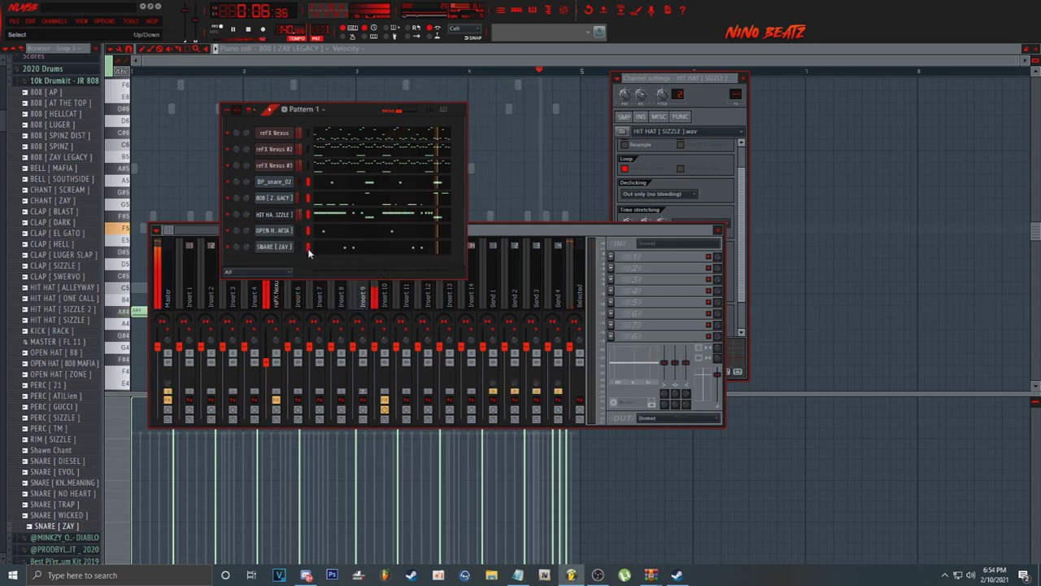
{"action": "left_click", "coordinate": [493, 237]}
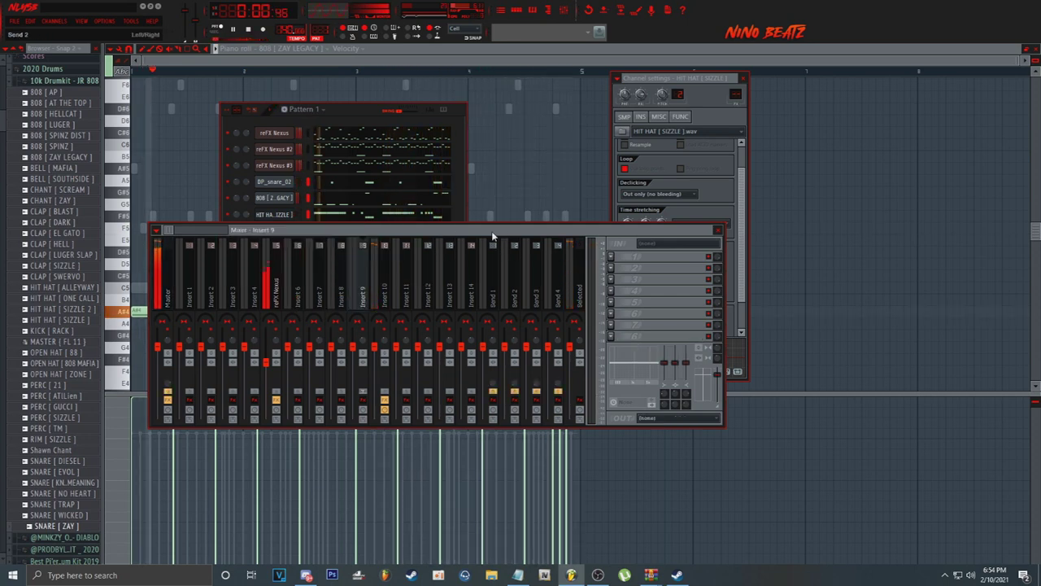
{"action": "right_click", "coordinate": [383, 291]}
{"action": "mouse_move", "coordinate": [476, 275]}
{"action": "left_click", "coordinate": [508, 289]}
Step: Lower the 808 mixer track to about -0.5 dB, select the open-hat track and return to the channel rack
{"action": "left_click", "coordinate": [411, 279]}
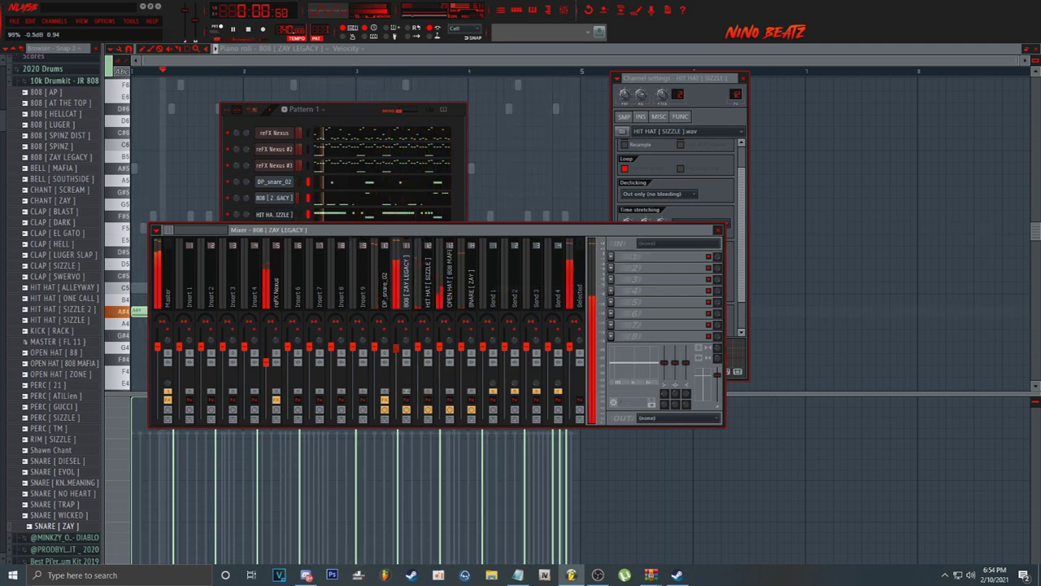
{"action": "left_click", "coordinate": [451, 283]}
{"action": "left_click_drag", "start_coordinate": [170, 229], "coordinate": [173, 229]}
{"action": "left_click", "coordinate": [324, 111]}
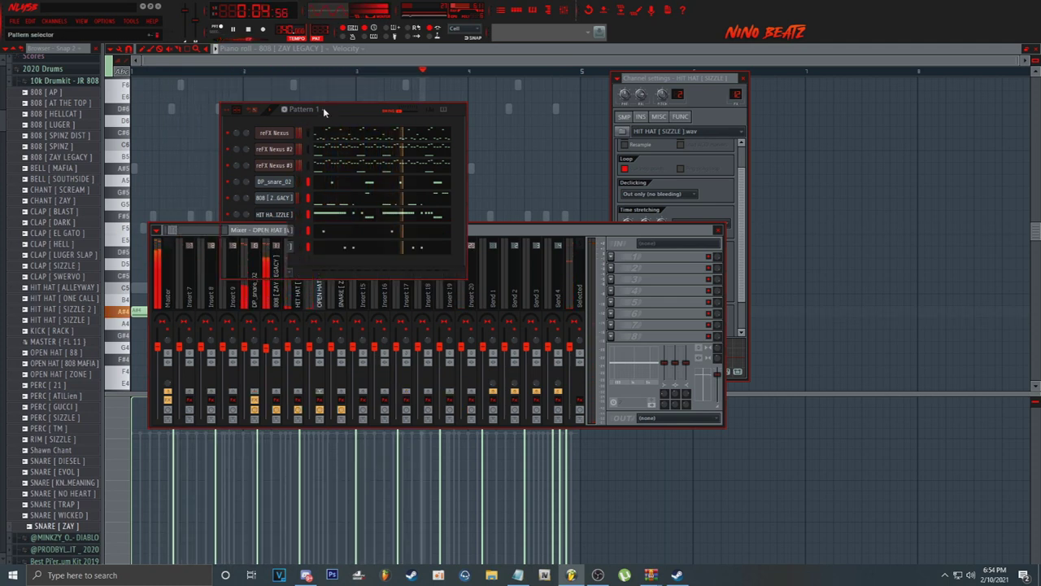
{"action": "left_click", "coordinate": [323, 109]}
{"action": "left_click", "coordinate": [239, 119]}
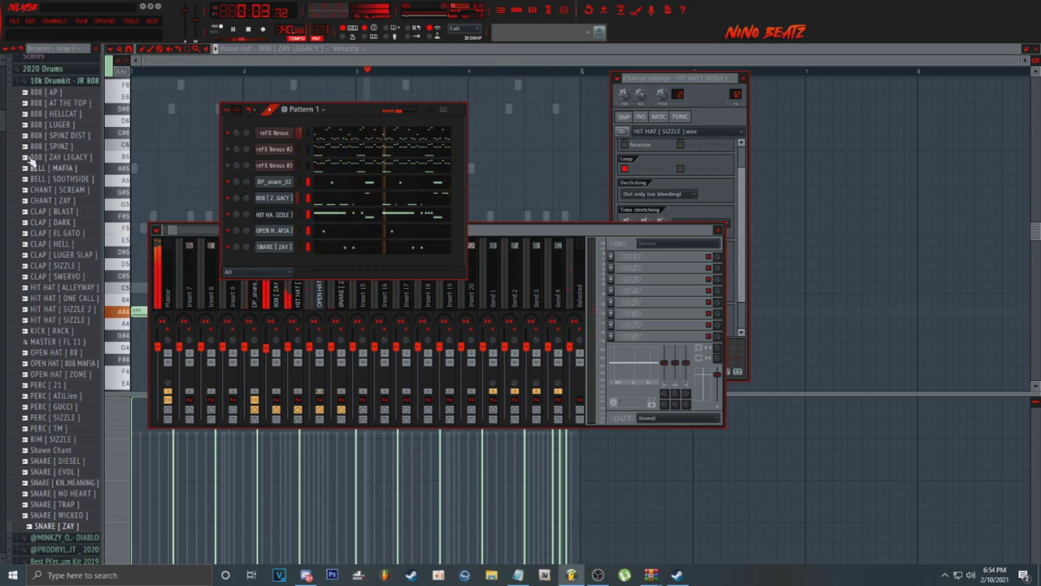
Step: Try the 808 [ SPINZ ] sample from the 10k Drumkit in place of the 808 channel's sound
{"action": "left_click", "coordinate": [39, 82]}
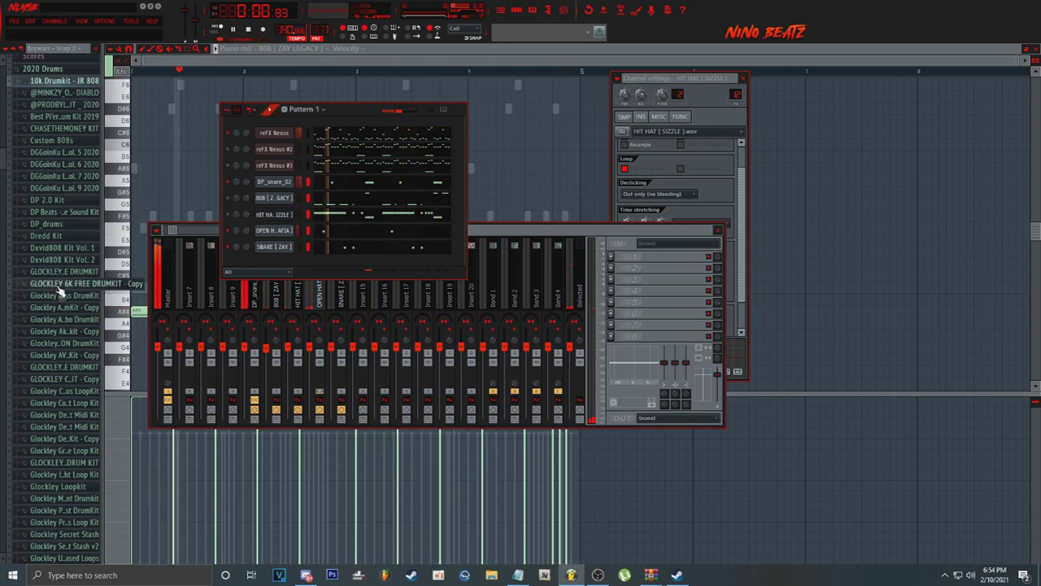
{"action": "left_click", "coordinate": [49, 82]}
{"action": "left_click", "coordinate": [72, 157]}
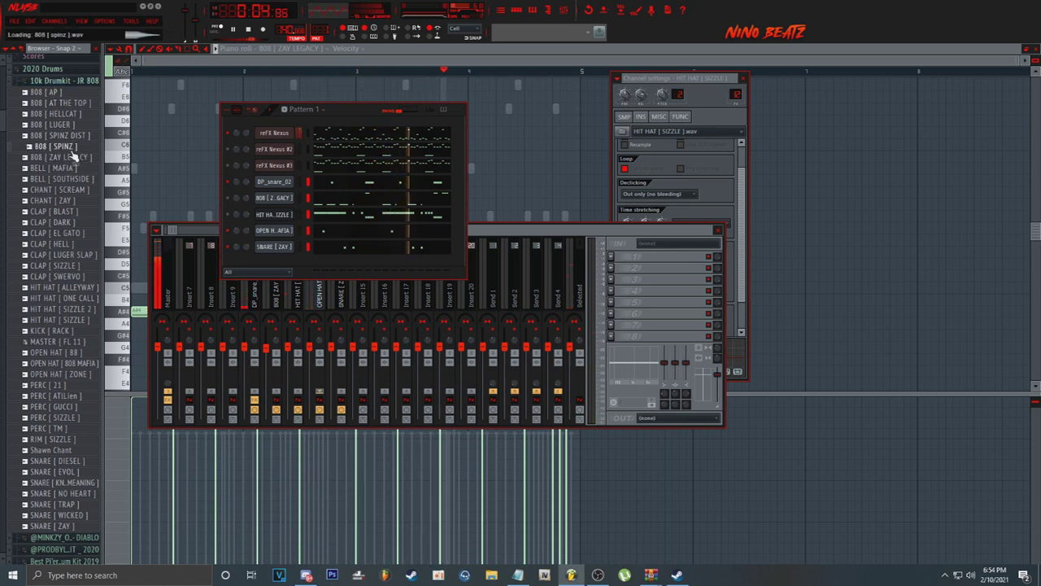
{"action": "left_click_drag", "start_coordinate": [72, 157], "coordinate": [235, 199]}
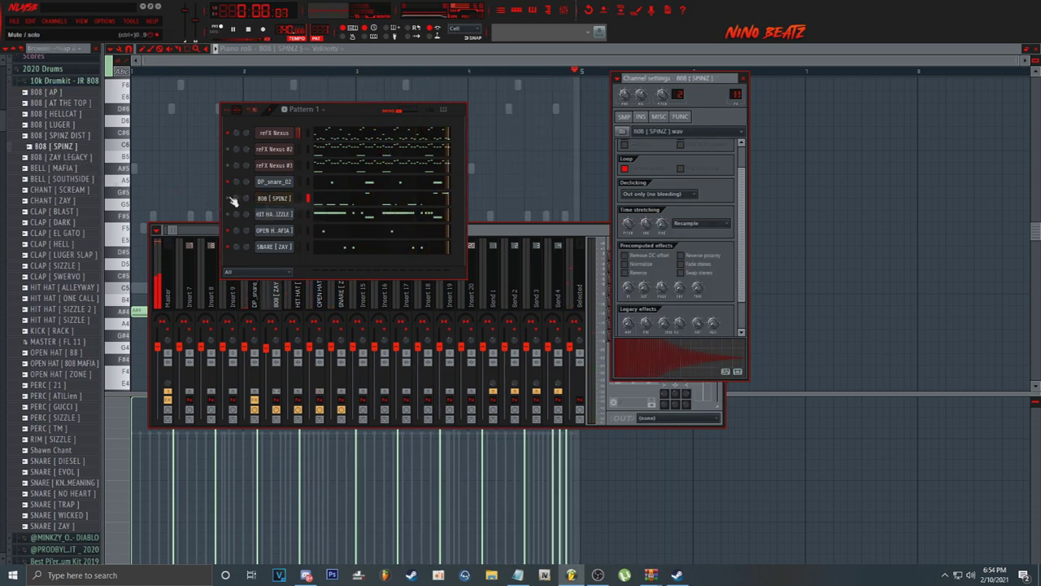
Step: Try the 808 [ HELLCAT ] sample on the 808 channel and open its channel settings
{"action": "right_click", "coordinate": [281, 201]}
{"action": "left_click", "coordinate": [304, 200]}
{"action": "right_click", "coordinate": [284, 202]}
{"action": "left_click", "coordinate": [281, 201]}
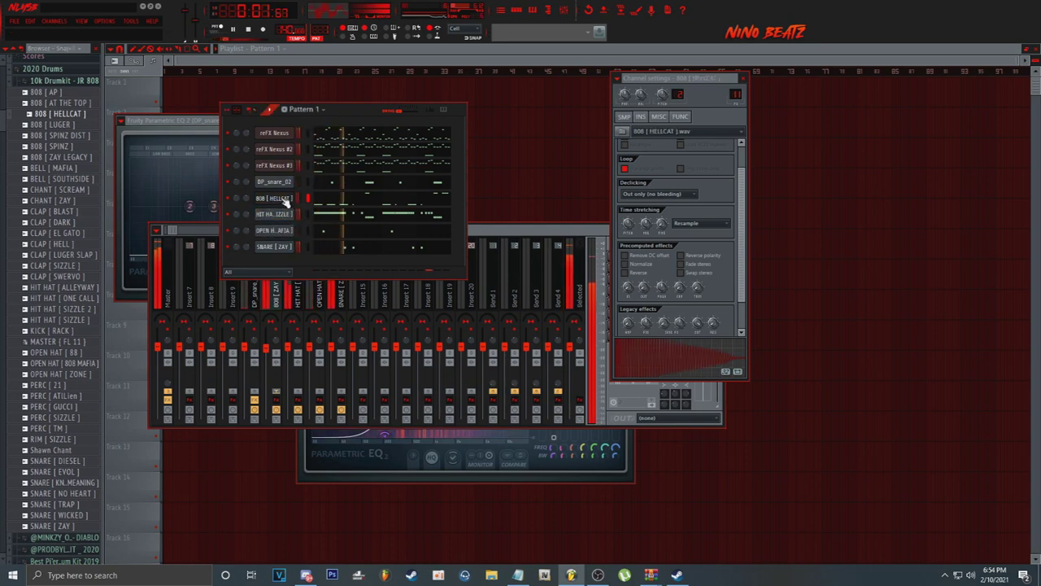
Step: Open the HELLCAT sample in Edison, detect its pitch regions and check the channel's root-note keyboard
{"action": "right_click", "coordinate": [714, 349]}
{"action": "left_click", "coordinate": [716, 368]}
{"action": "right_click", "coordinate": [430, 241]}
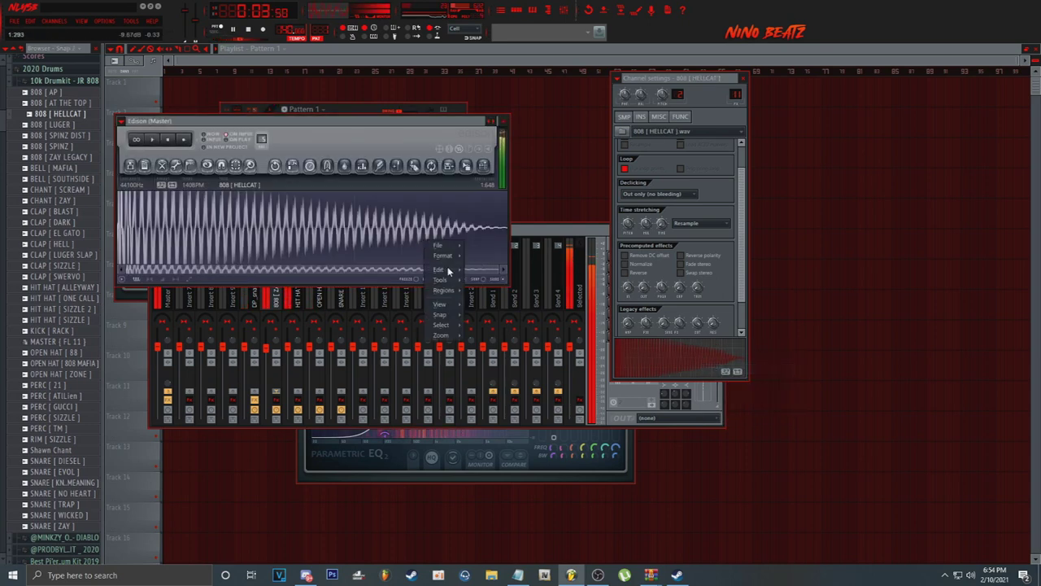
{"action": "mouse_move", "coordinate": [453, 295]}
{"action": "left_click", "coordinate": [510, 428]}
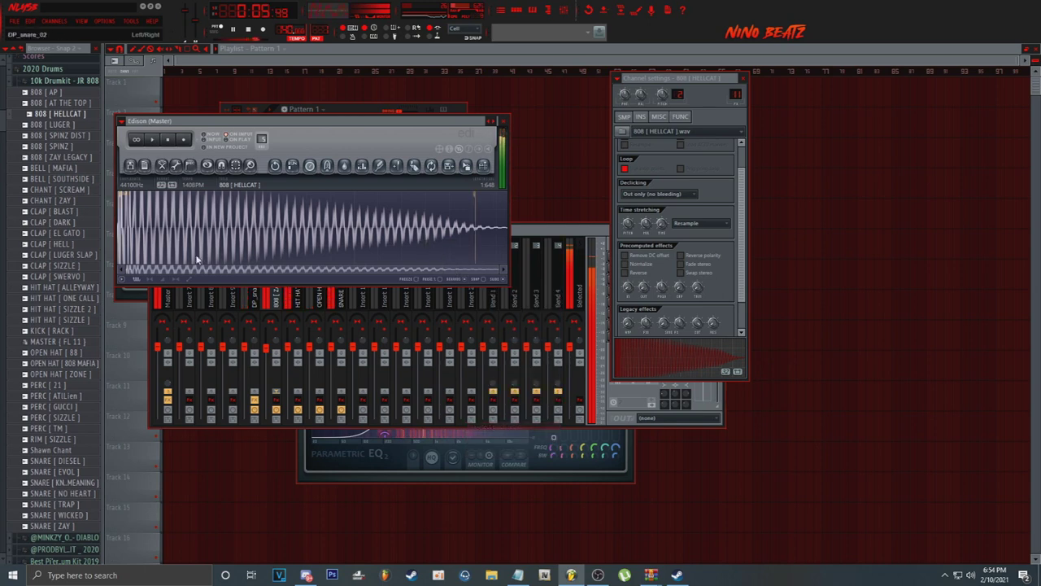
{"action": "left_click", "coordinate": [641, 117]}
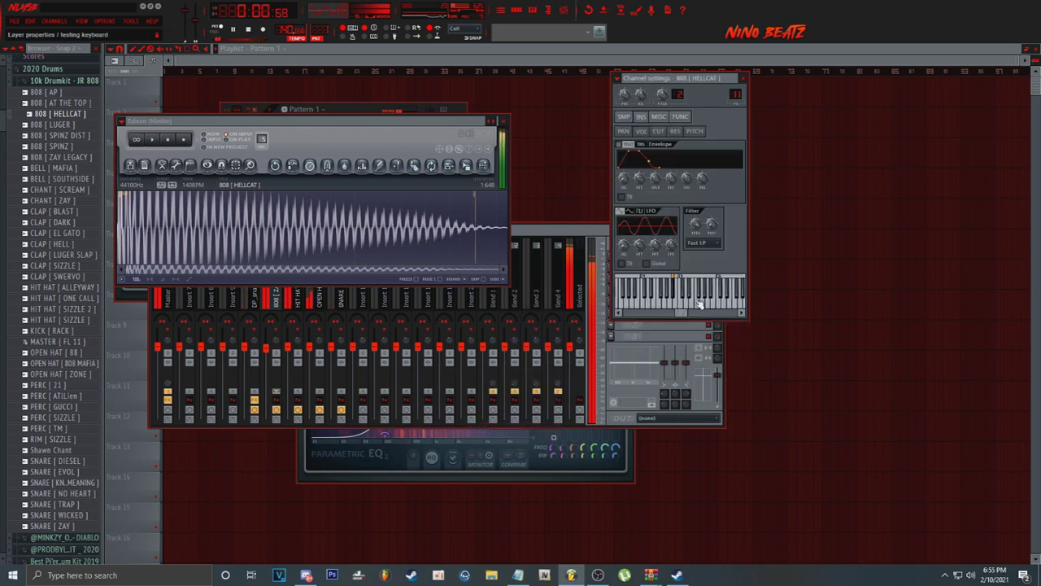
{"action": "left_click", "coordinate": [358, 116]}
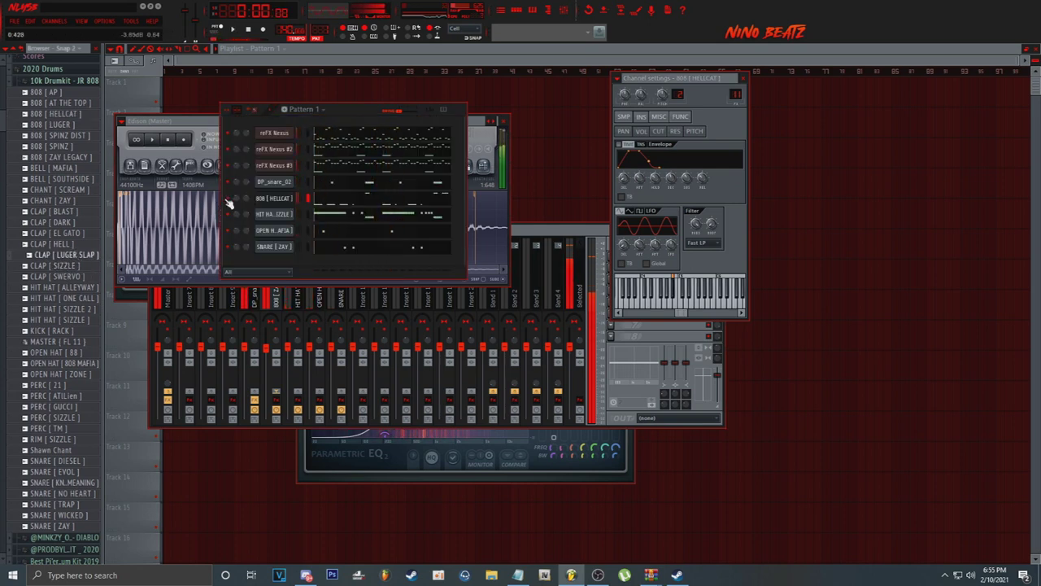
Step: Browse the 808 samples in the DG x Nino kit
{"action": "left_click", "coordinate": [35, 72]}
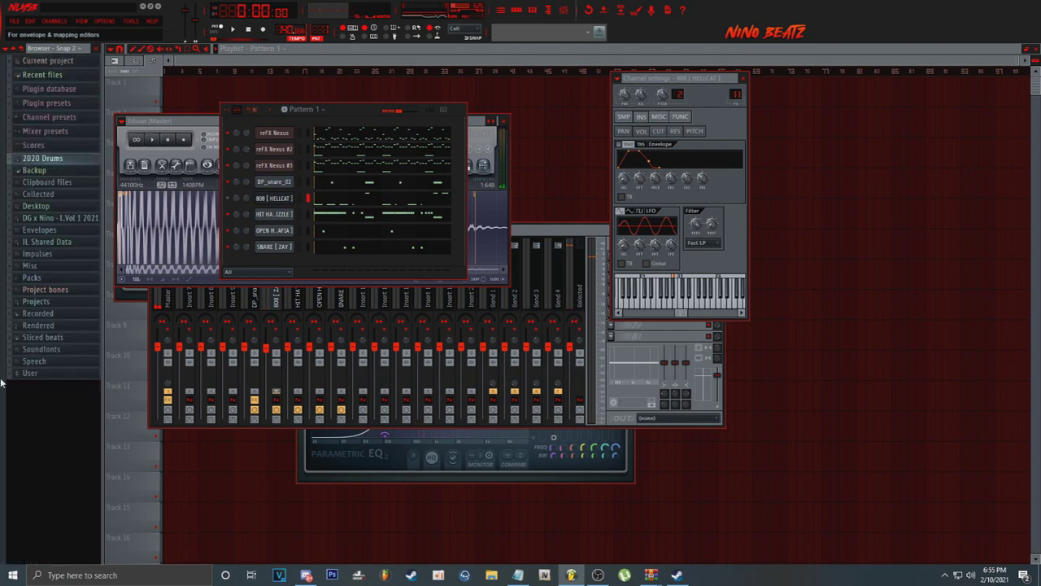
{"action": "left_click", "coordinate": [60, 217]}
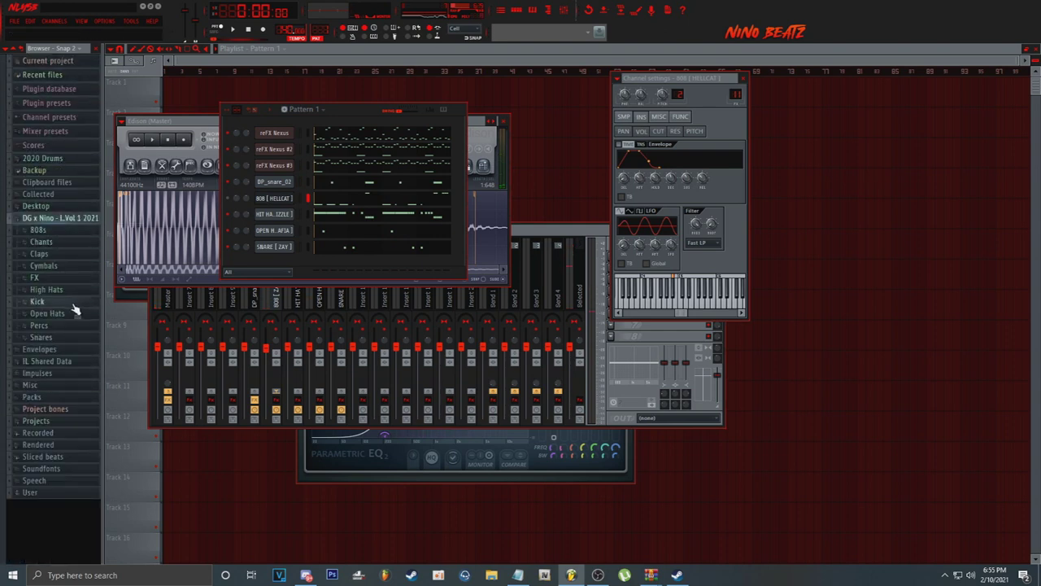
{"action": "left_click", "coordinate": [39, 230]}
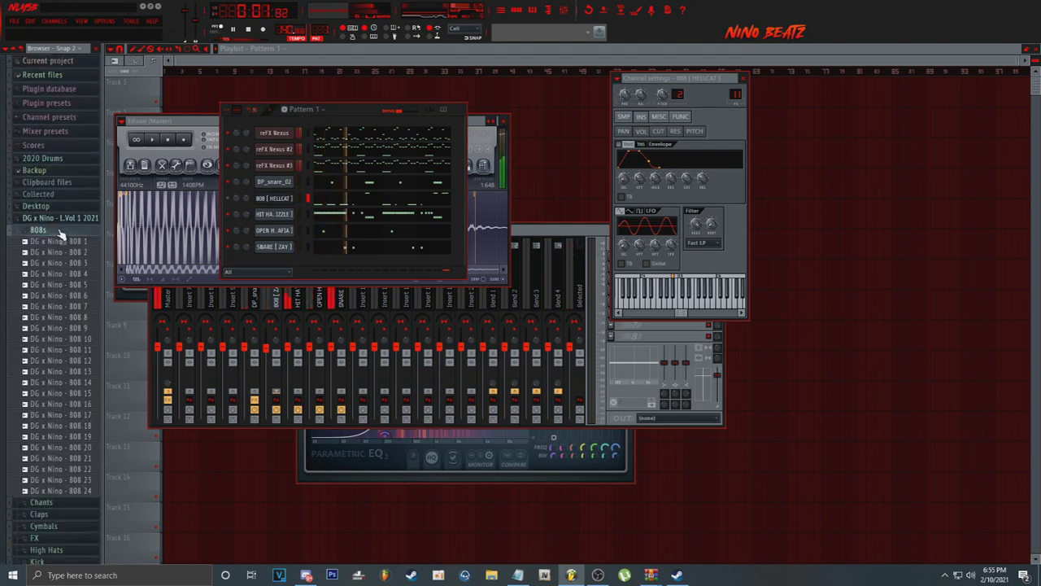
{"action": "left_click", "coordinate": [59, 232]}
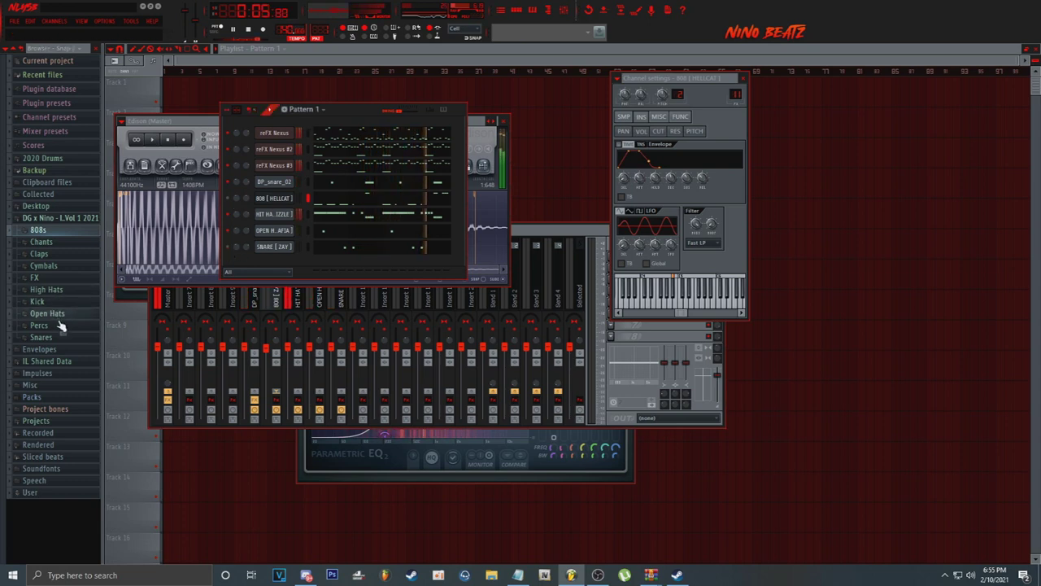
{"action": "left_click", "coordinate": [62, 218]}
Step: Find the 808s folder of the Trap Galaxy kit in 2020 Drums and load 808 [ DP ] onto the 808 channel
{"action": "left_click", "coordinate": [55, 157]}
{"action": "scroll", "coordinate": [57, 325], "scroll_direction": "down", "scroll_amount": 8}
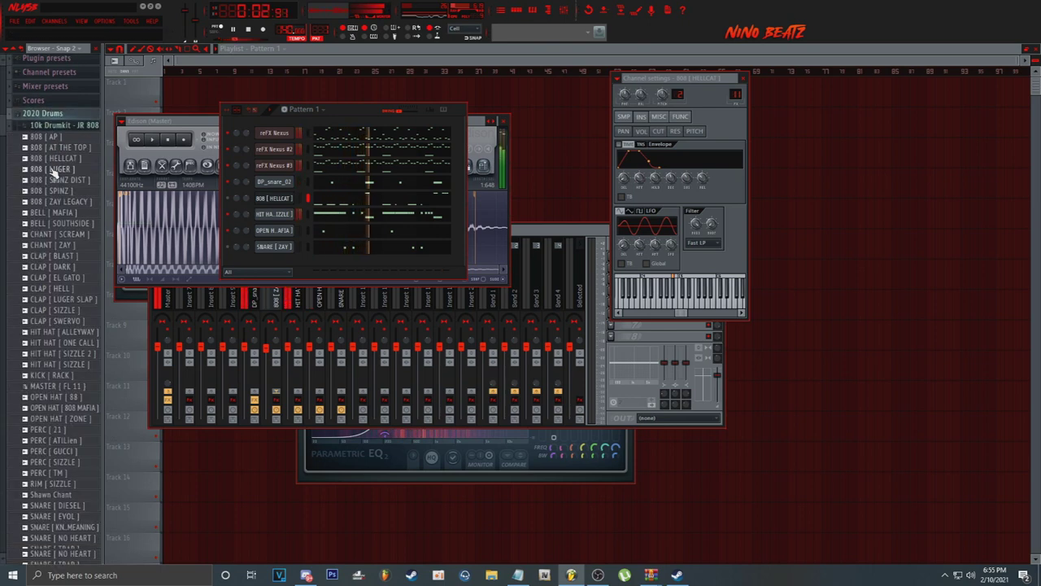
{"action": "scroll", "coordinate": [67, 473], "scroll_direction": "down", "scroll_amount": 10}
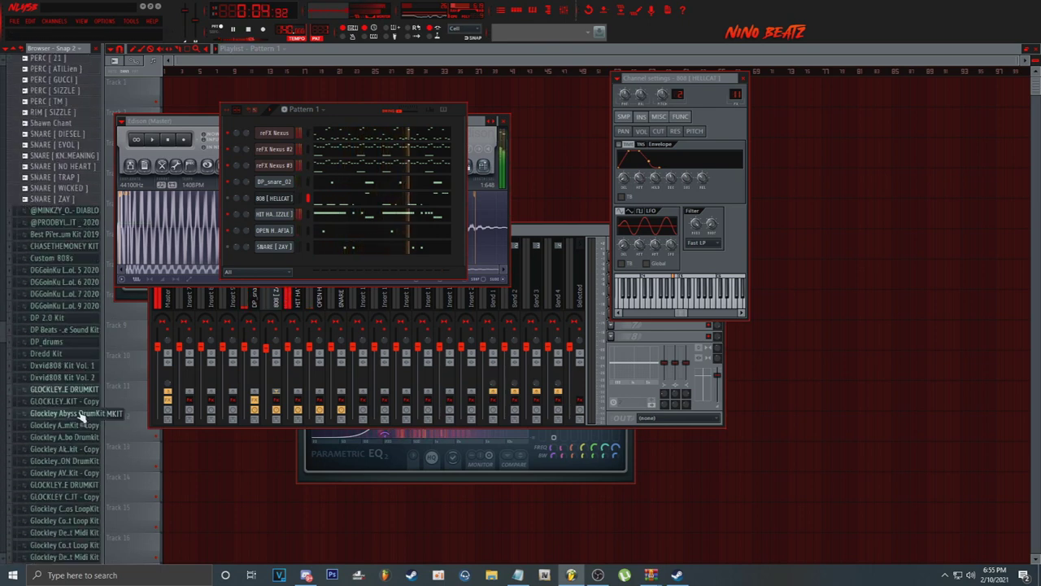
{"action": "scroll", "coordinate": [81, 390], "scroll_direction": "down", "scroll_amount": 5}
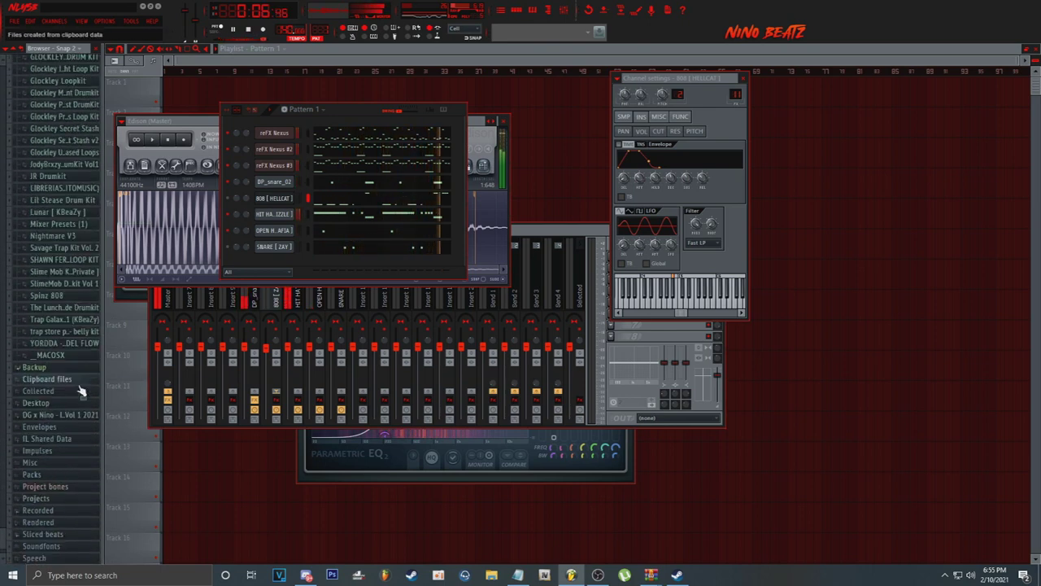
{"action": "left_click", "coordinate": [57, 314]}
{"action": "left_click", "coordinate": [65, 321]}
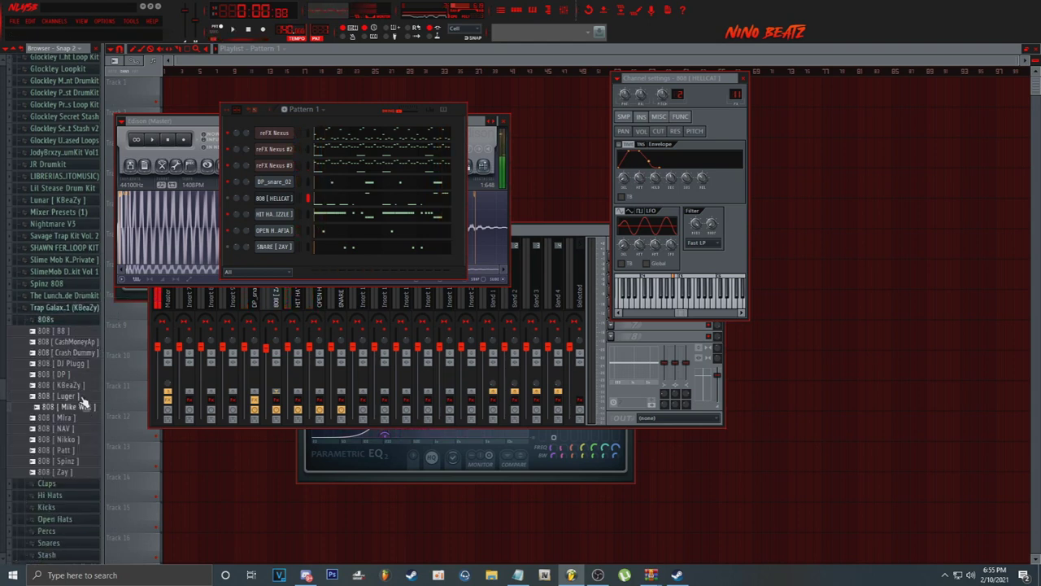
{"action": "right_click", "coordinate": [279, 201]}
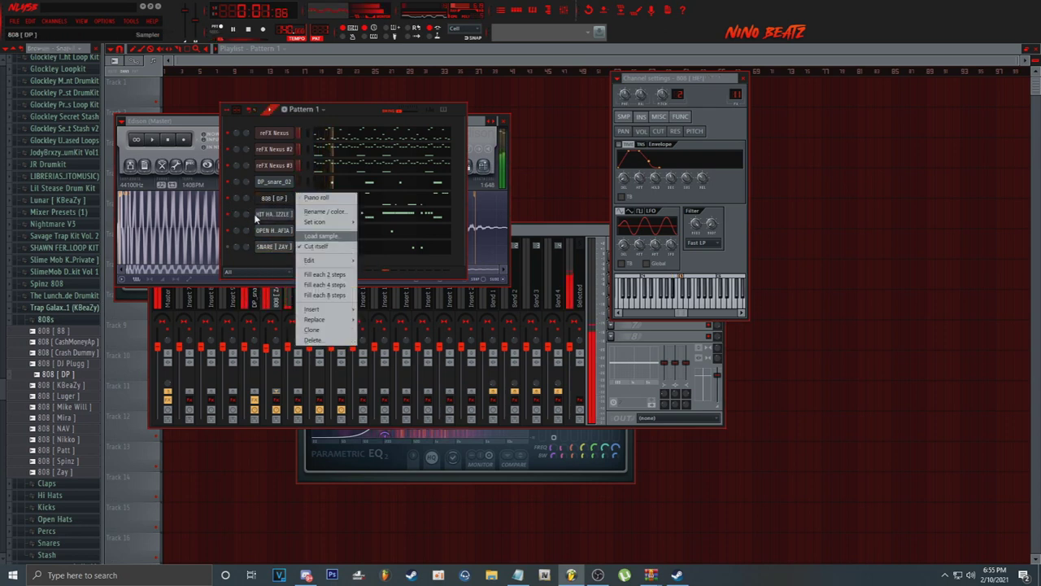
{"action": "left_click", "coordinate": [248, 207]}
Step: Replace the A#4 note at the start of bar 1 in the 808 pattern with a one-step F5 note
{"action": "right_click", "coordinate": [285, 198]}
{"action": "left_click", "coordinate": [314, 200]}
{"action": "scroll", "coordinate": [251, 79], "scroll_direction": "down", "scroll_amount": 10}
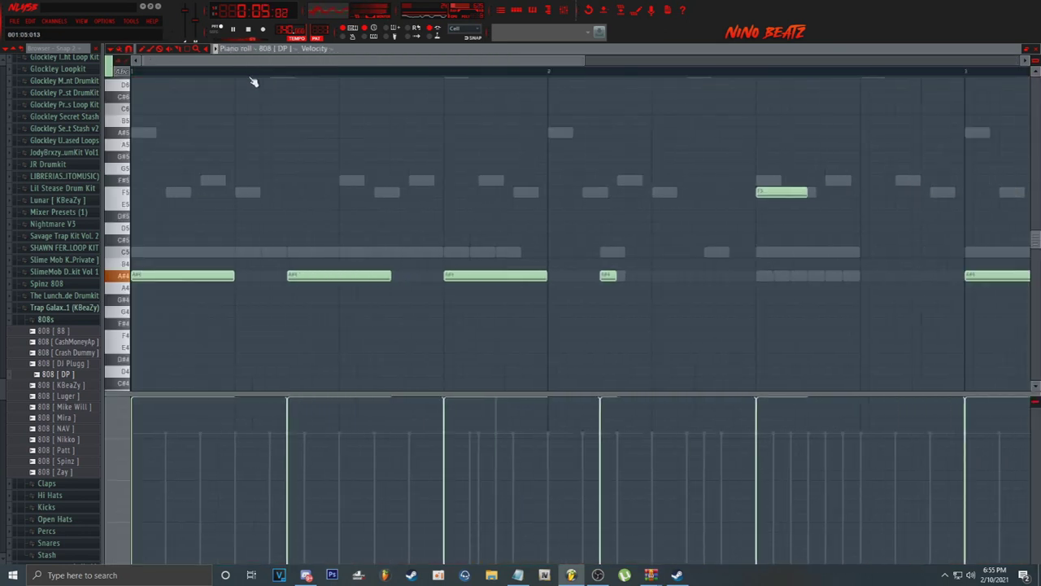
{"action": "scroll", "coordinate": [191, 188], "scroll_direction": "up", "scroll_amount": 4}
{"action": "scroll", "coordinate": [180, 243], "scroll_direction": "up", "scroll_amount": 4}
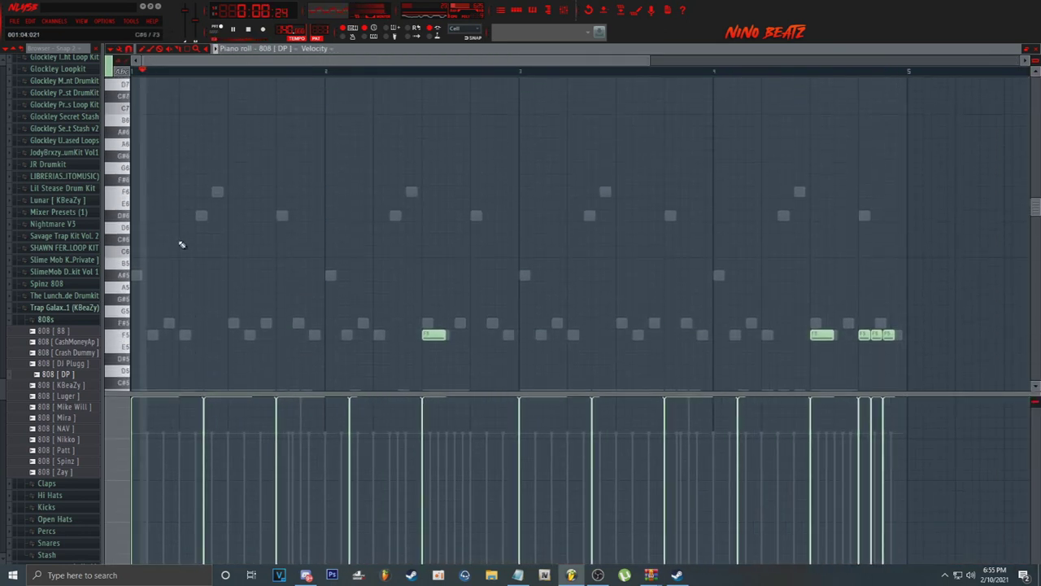
{"action": "scroll", "coordinate": [180, 244], "scroll_direction": "down", "scroll_amount": 2}
{"action": "right_click", "coordinate": [160, 349]}
{"action": "left_click_drag", "start_coordinate": [147, 263], "coordinate": [128, 262]}
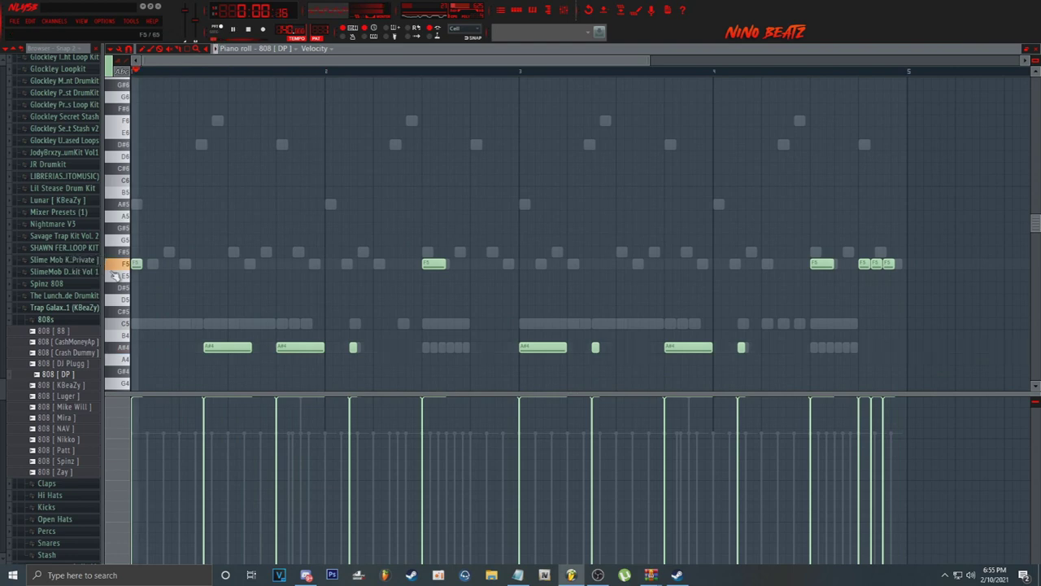
Step: Shorten the first A#4 note in bar 1, add a short F5 at the start of bar 3, and delete bar 2's F5
{"action": "right_click", "coordinate": [211, 345]}
{"action": "left_click", "coordinate": [206, 347]}
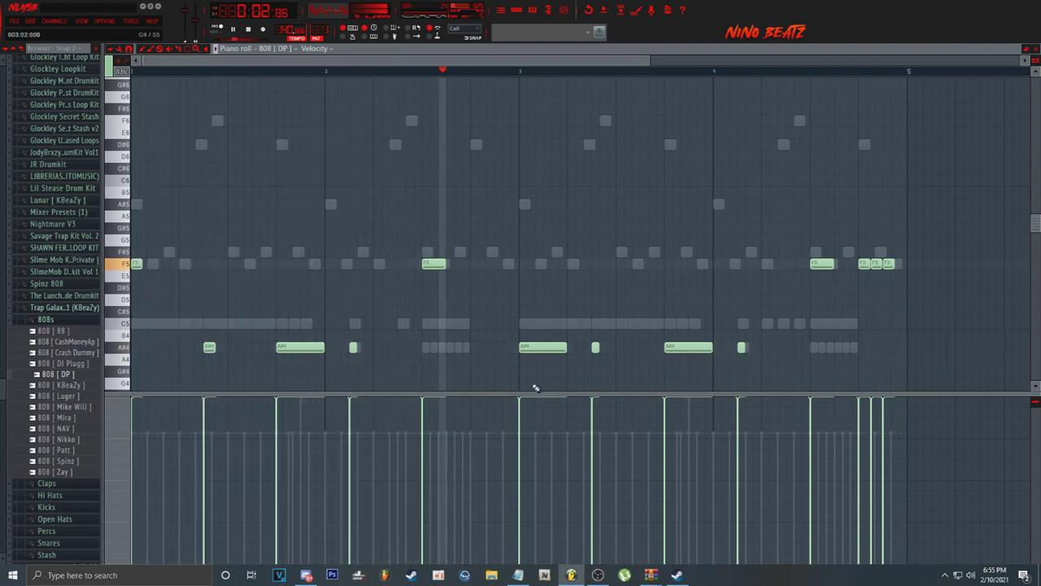
{"action": "left_click", "coordinate": [524, 264]}
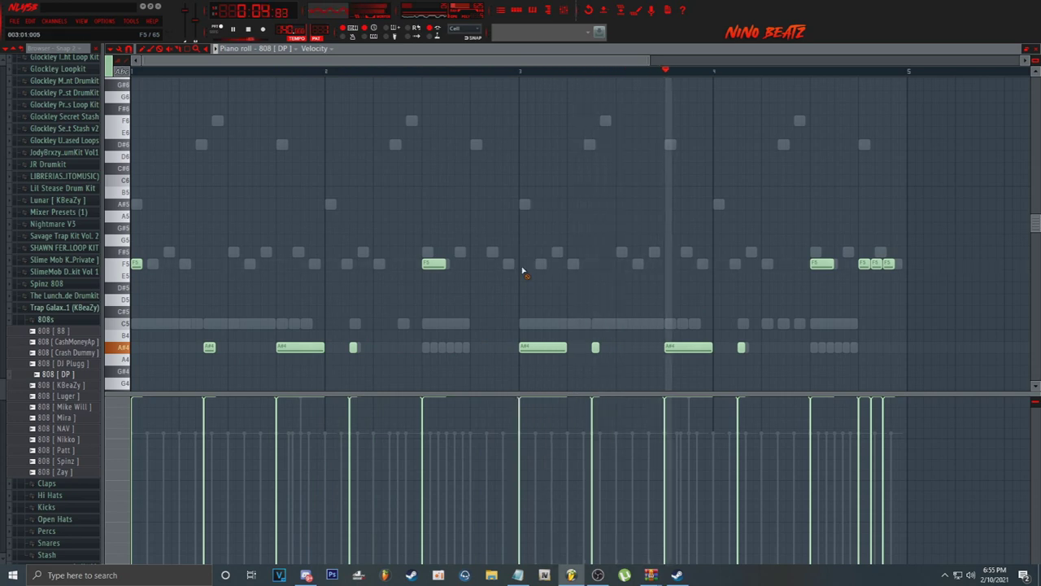
{"action": "right_click", "coordinate": [434, 264]}
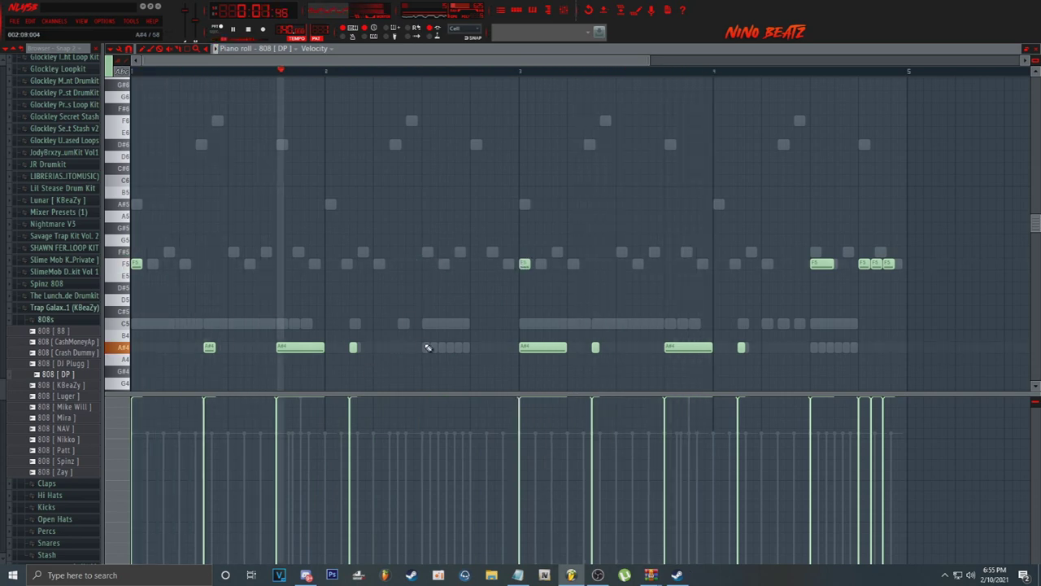
Step: Add two short A#4 808 notes in bar 2 and delete the long A#4 note at the start of bar 3
{"action": "left_click", "coordinate": [399, 347]}
{"action": "left_click_drag", "start_coordinate": [400, 347], "coordinate": [379, 348]}
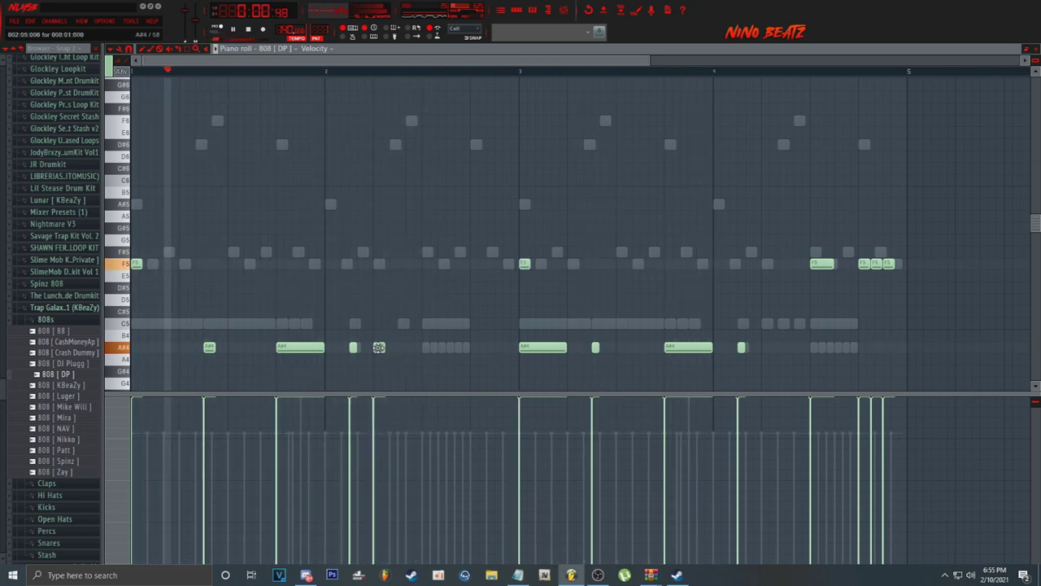
{"action": "left_click", "coordinate": [473, 348]}
{"action": "right_click", "coordinate": [545, 345]}
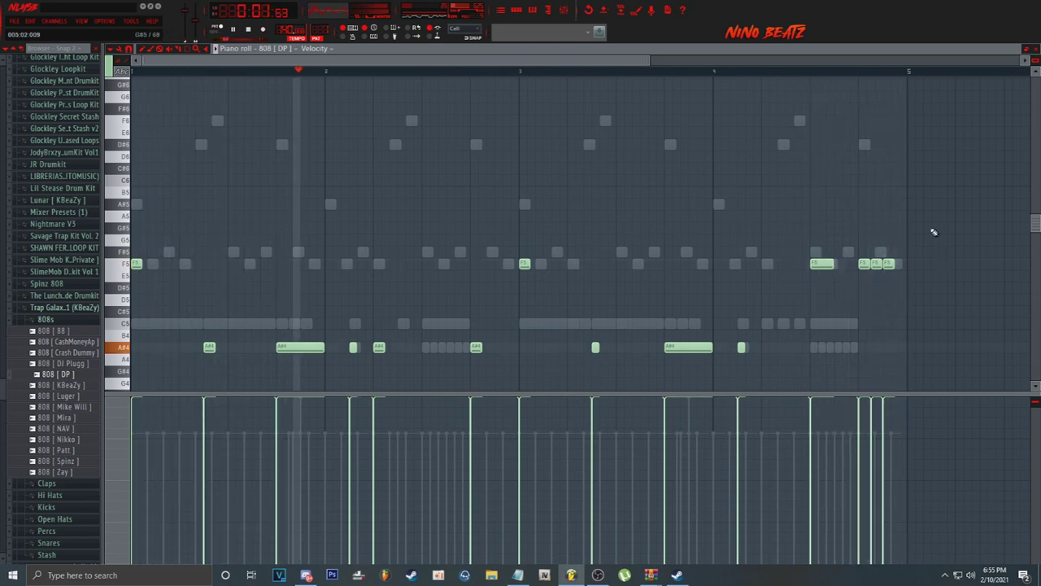
Step: Delete the F5 notes in bar 4 of the 808 pattern and add a short A#4 note on its second beat
{"action": "right_click", "coordinate": [876, 264]}
{"action": "right_click", "coordinate": [823, 263]}
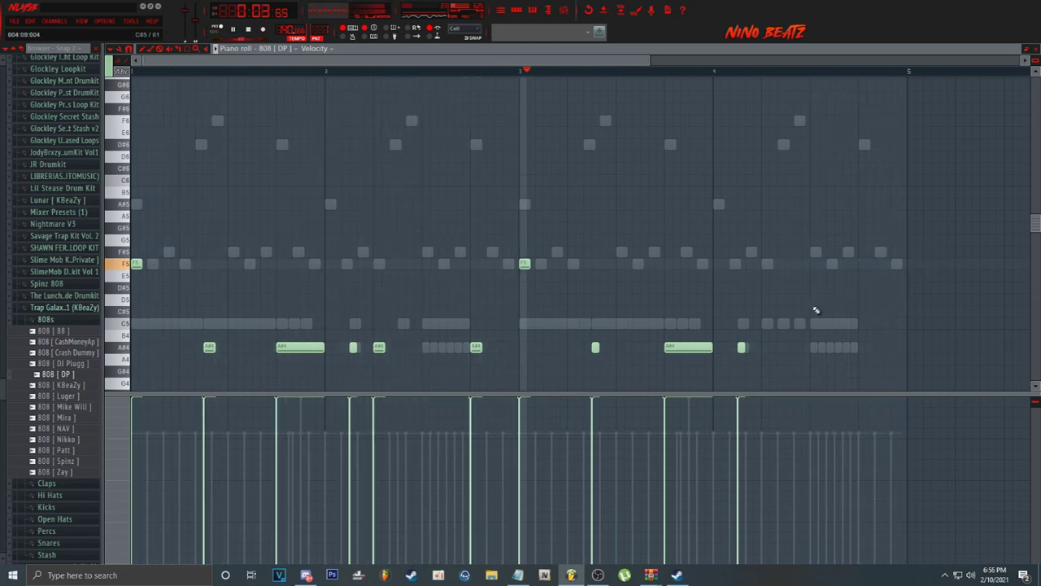
{"action": "left_click", "coordinate": [780, 349]}
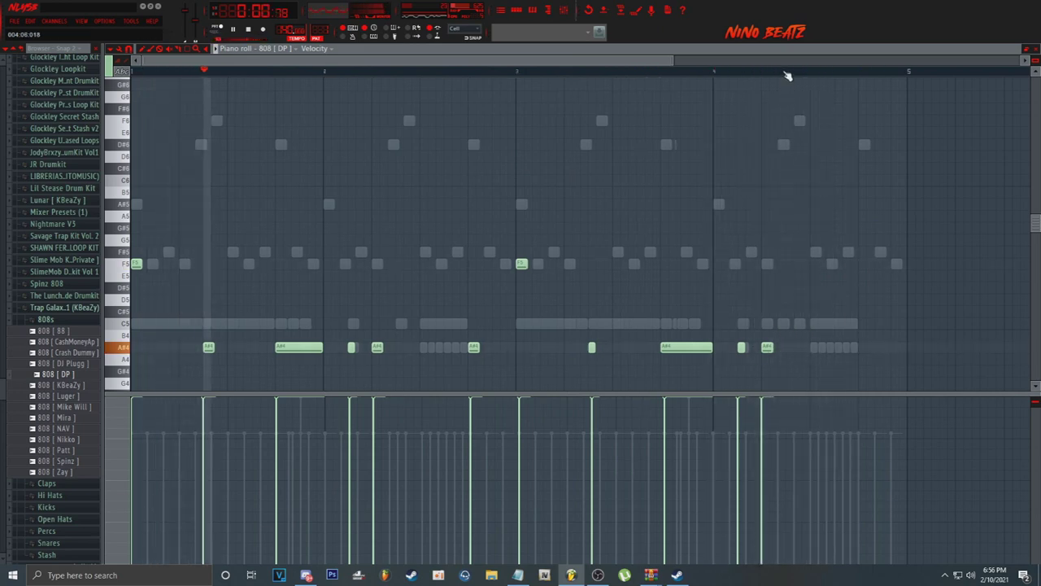
{"action": "scroll", "coordinate": [786, 74], "scroll_direction": "down", "scroll_amount": 2}
{"action": "scroll", "coordinate": [578, 65], "scroll_direction": "down", "scroll_amount": 1}
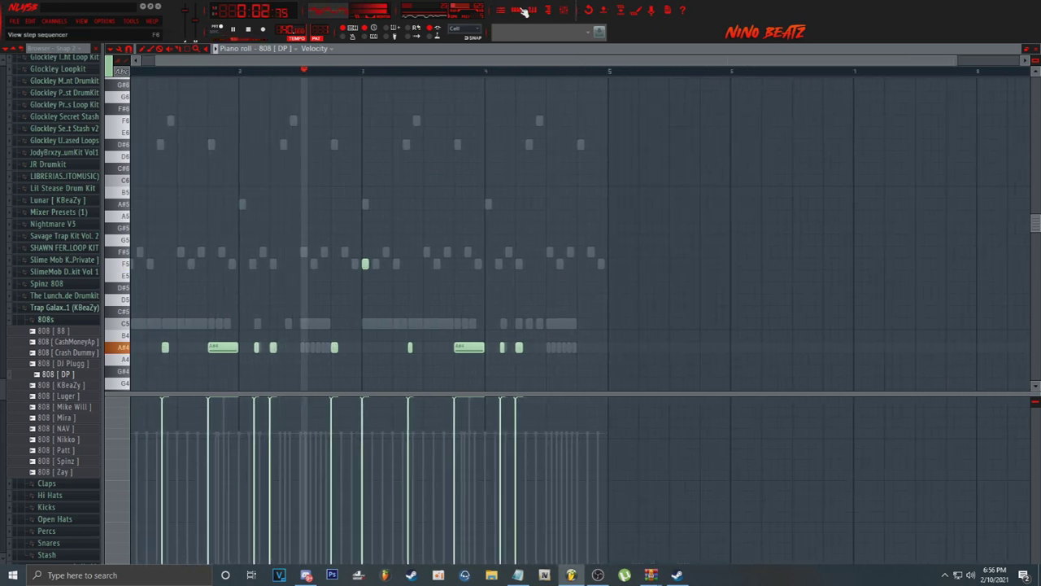
Step: Delete the bottom channel from the channel rack and confirm the removal
{"action": "key", "text": "F6"}
{"action": "right_click", "coordinate": [256, 248]}
{"action": "left_click", "coordinate": [350, 370]}
{"action": "left_click", "coordinate": [574, 311]}
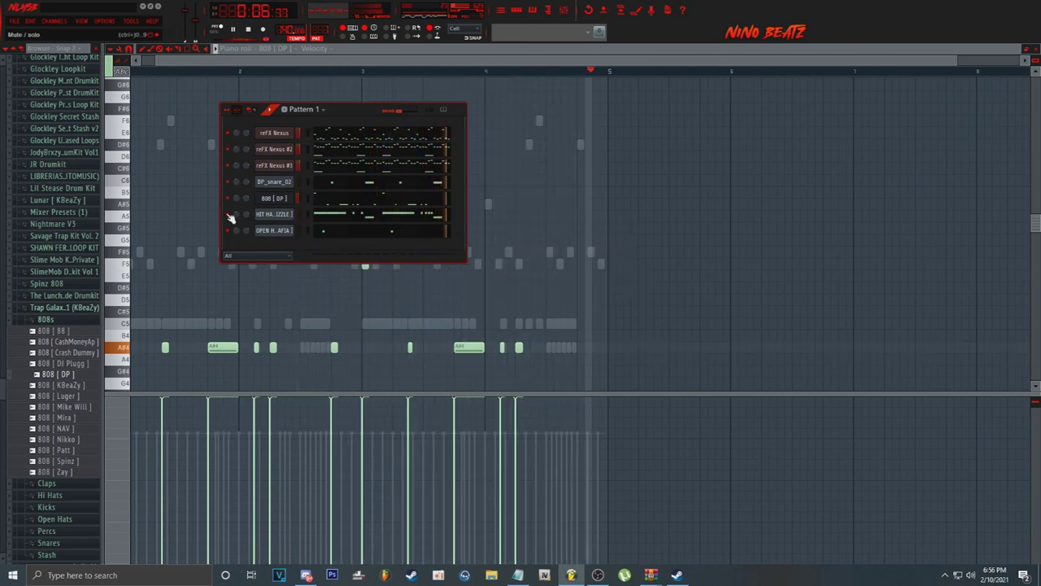
Step: Clone the HIT HAT [ SIZZLE ] channel
{"action": "right_click", "coordinate": [272, 214]}
{"action": "right_click", "coordinate": [285, 214]}
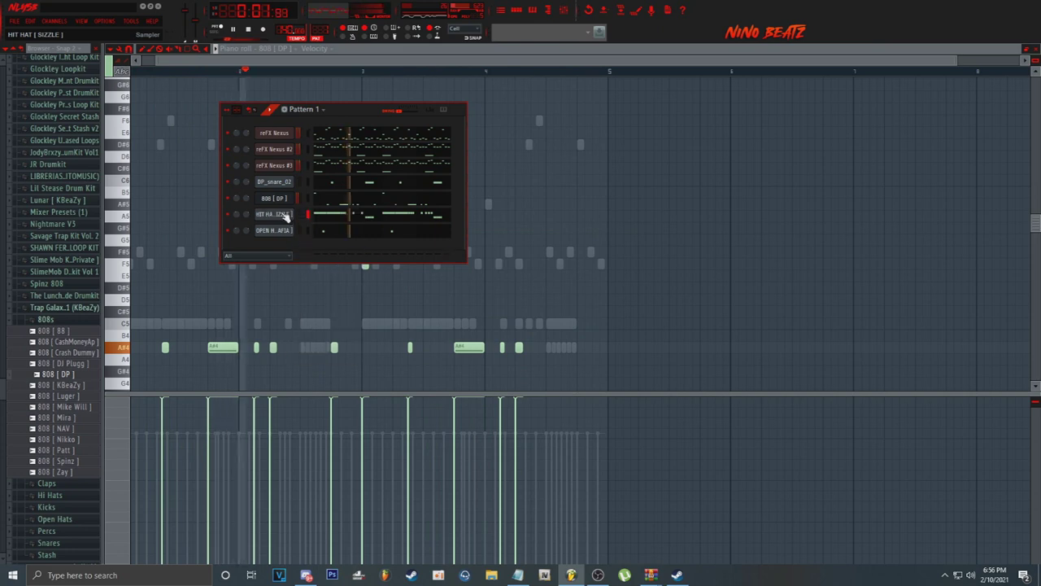
{"action": "left_click", "coordinate": [312, 345]}
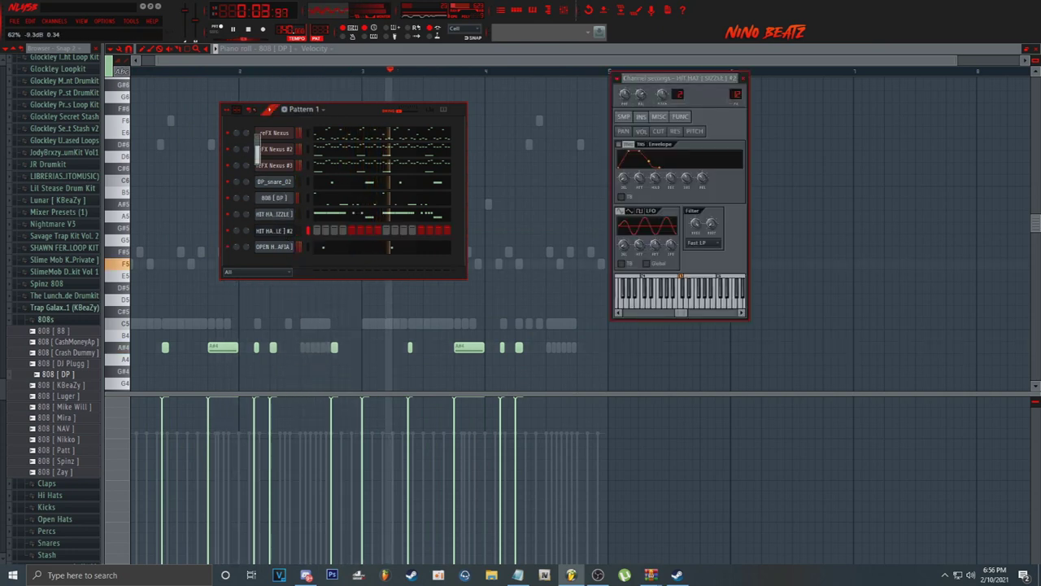
Step: Fill each 2 steps on the cloned HIT HAT [ SIZZLE ] #2 channel and open its piano roll
{"action": "right_click", "coordinate": [292, 228]}
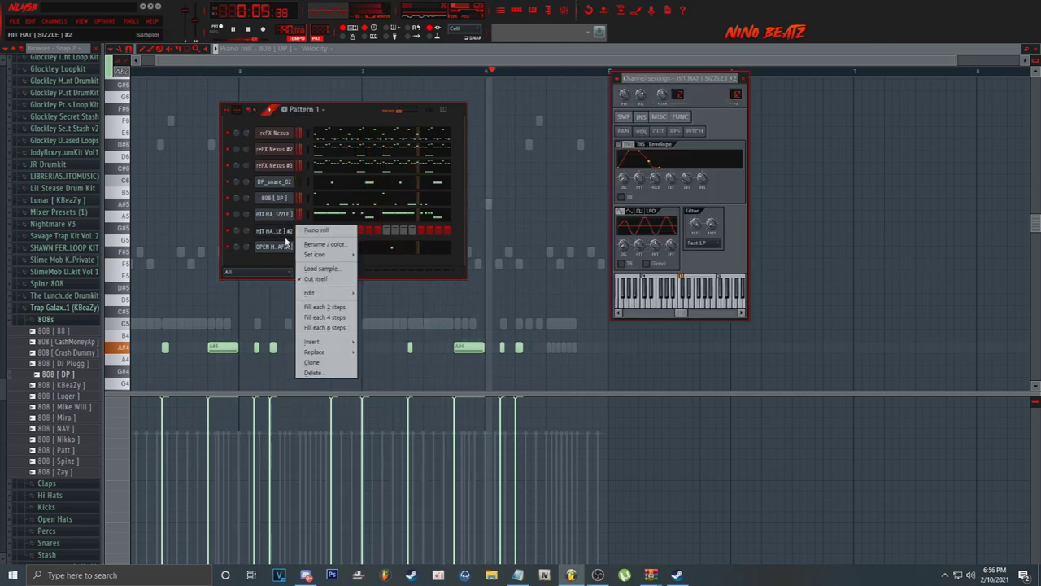
{"action": "left_click", "coordinate": [326, 302]}
{"action": "right_click", "coordinate": [268, 228]}
{"action": "left_click", "coordinate": [318, 235]}
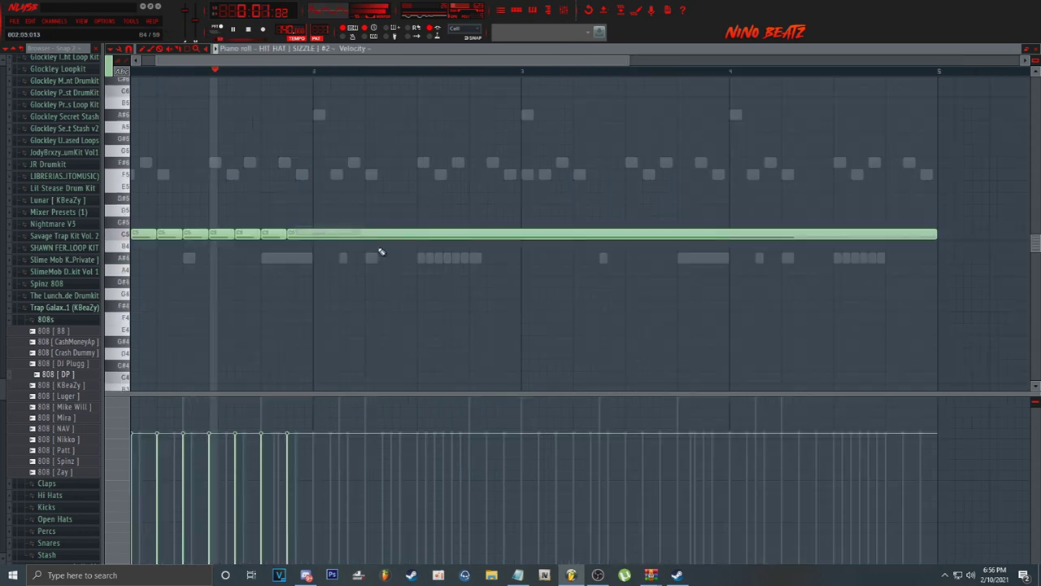
Step: Duplicate the C5 hi-hat notes across all four bars and remove the surplus after bar 4
{"action": "key", "text": "ctrl+b"}
{"action": "key", "text": "ctrl+b"}
{"action": "scroll", "coordinate": [381, 72], "scroll_direction": "down", "scroll_amount": 2}
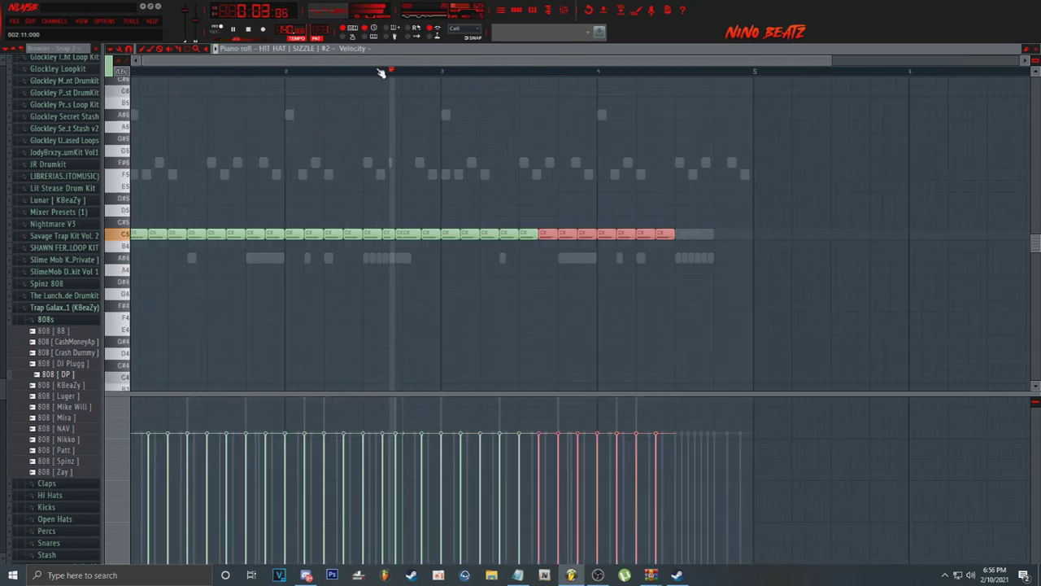
{"action": "key", "text": "ctrl+b"}
{"action": "right_click", "coordinate": [590, 233]}
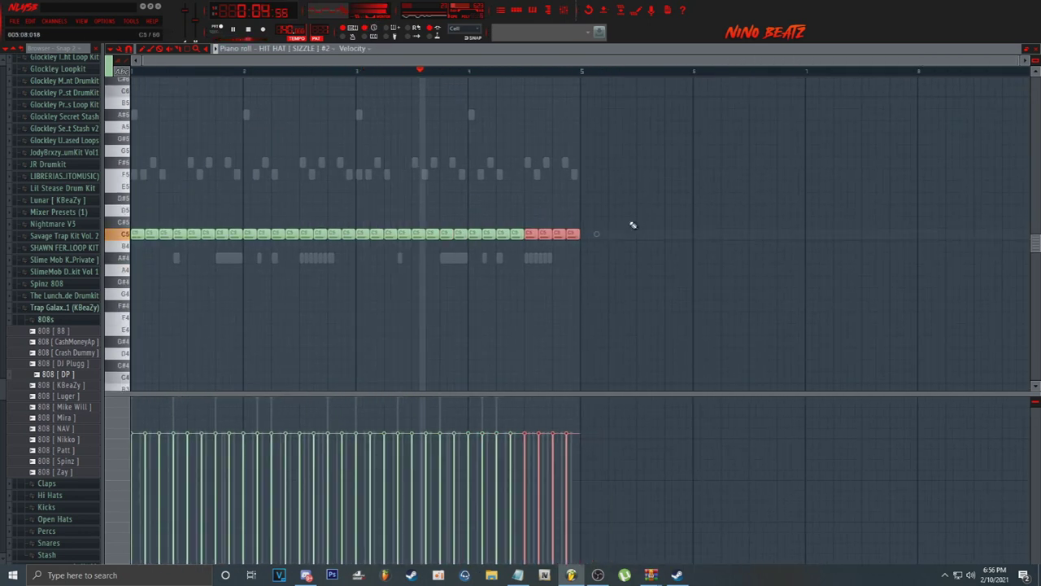
Step: Show the channel rack, collapse the Trap Galaxy kit in the browser, and expand JR Drumkit with its 808 Presets folder closed
{"action": "left_click", "coordinate": [532, 11]}
{"action": "left_click", "coordinate": [78, 319]}
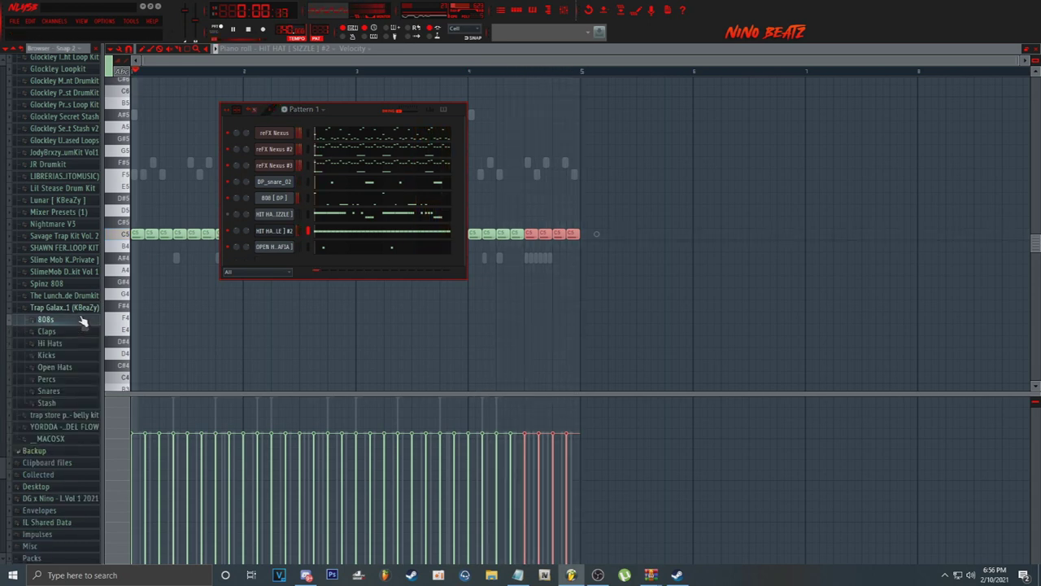
{"action": "left_click", "coordinate": [77, 308]}
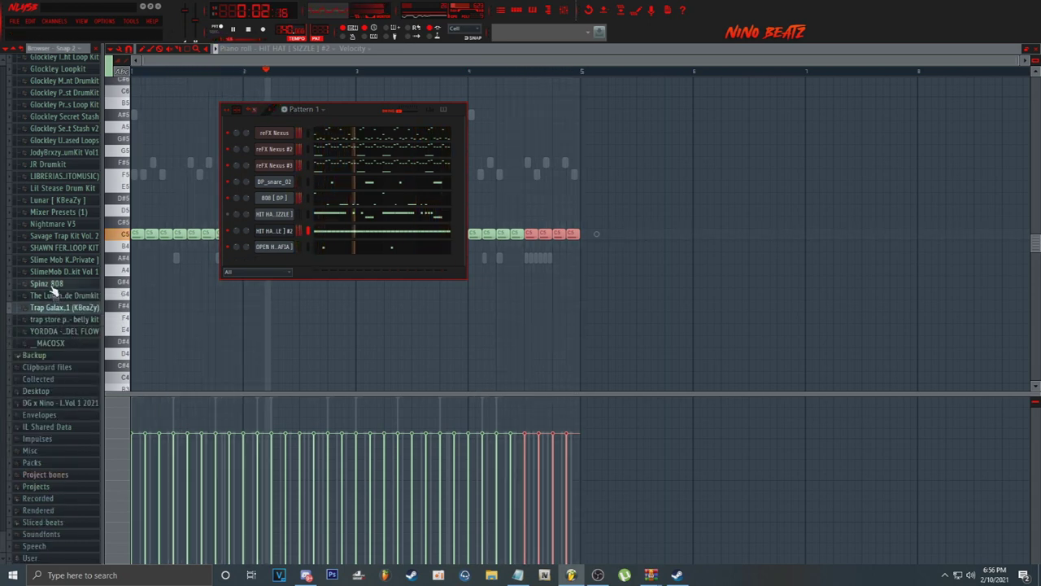
{"action": "left_click", "coordinate": [49, 164]}
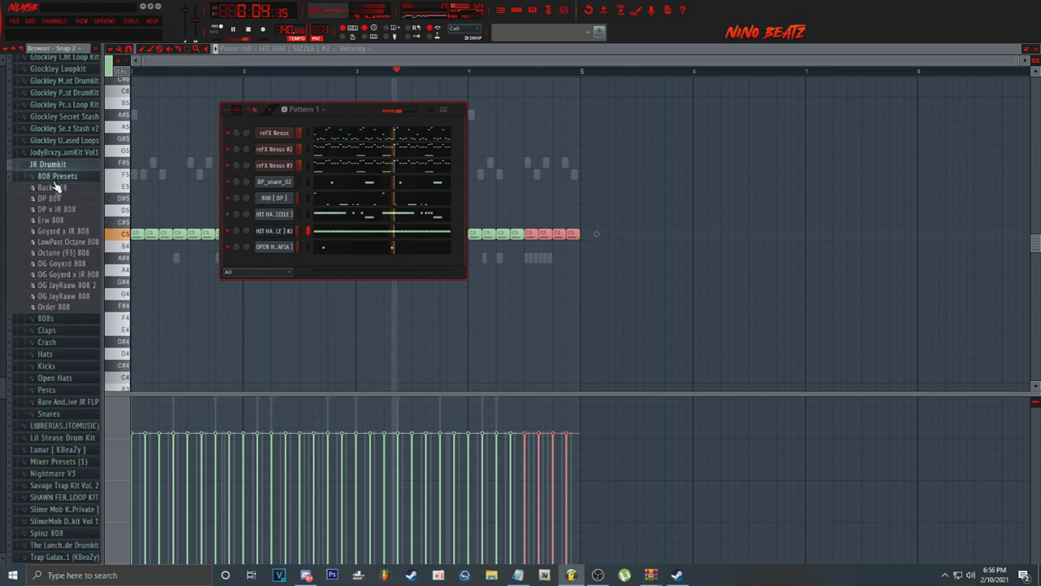
{"action": "left_click", "coordinate": [65, 176]}
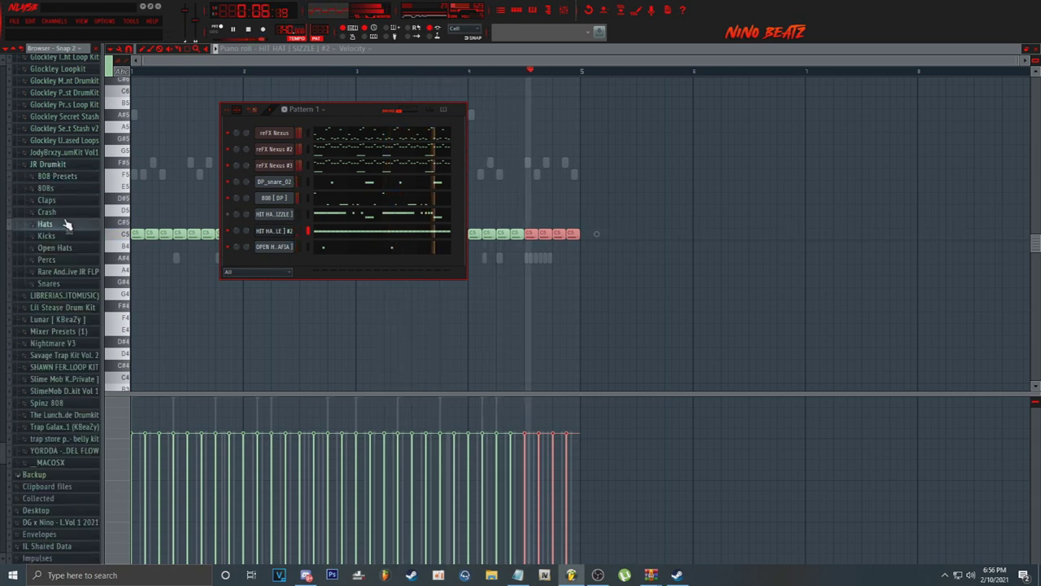
Step: Stop playback, preview JR Kick (Rare) from the JR Drumkit Kicks folder, and add it as a new channel
{"action": "left_click", "coordinate": [64, 212]}
{"action": "left_click", "coordinate": [63, 213]}
{"action": "key", "text": "space"}
{"action": "left_click", "coordinate": [65, 237]}
{"action": "left_click", "coordinate": [68, 260]}
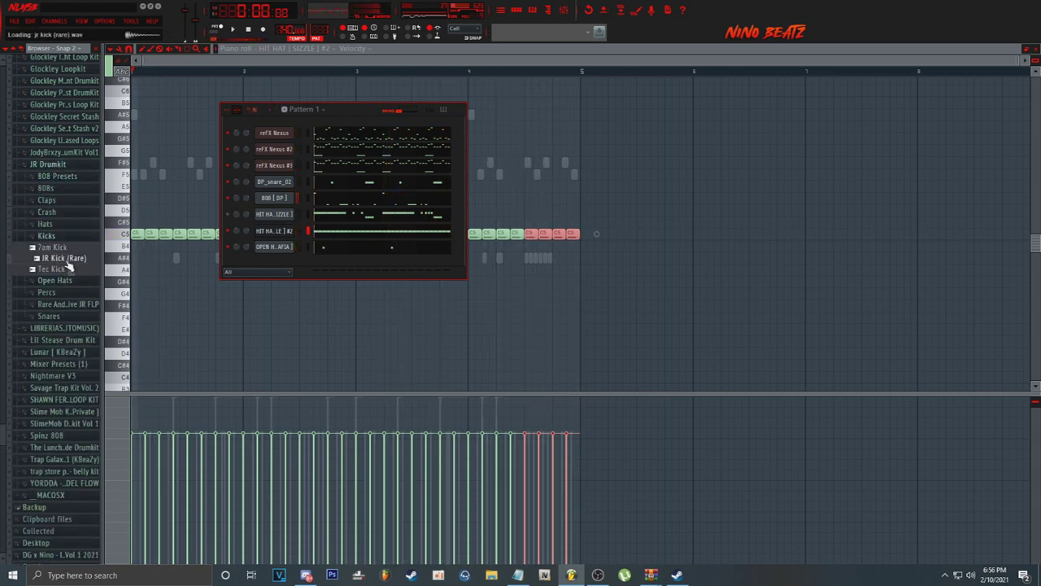
{"action": "left_click_drag", "start_coordinate": [276, 263], "coordinate": [276, 264]}
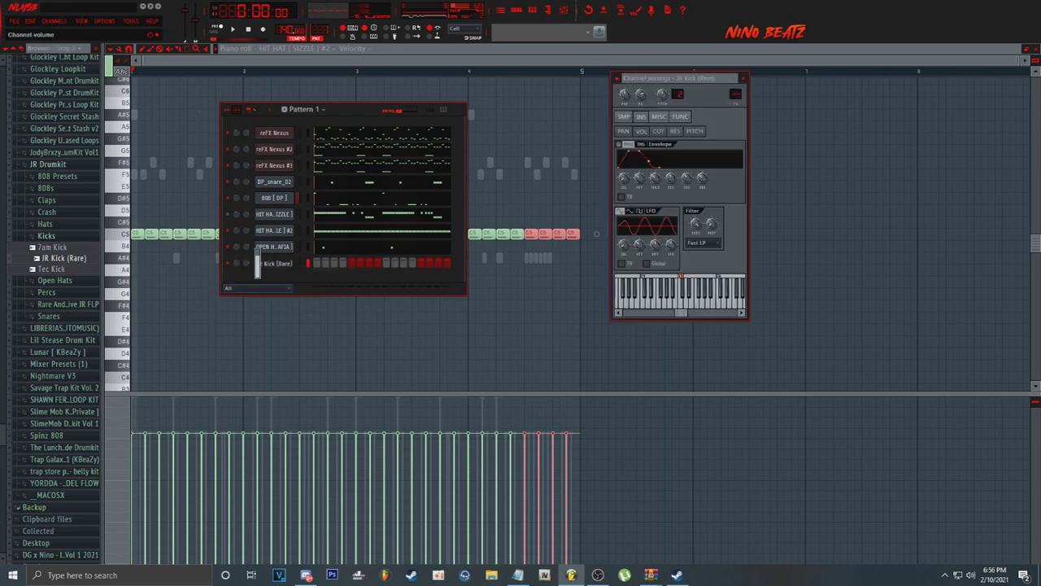
Step: Copy the 808 notes into the JR Kick (Rare) piano roll and move them all onto C5
{"action": "left_click", "coordinate": [305, 263]}
{"action": "left_click", "coordinate": [317, 263]}
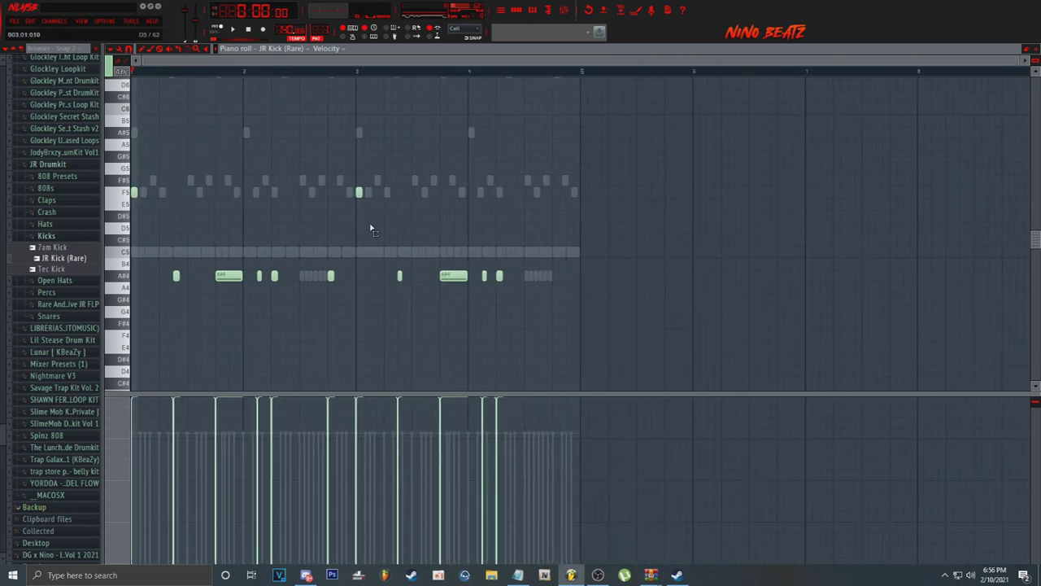
{"action": "scroll", "coordinate": [136, 145], "scroll_direction": "down", "scroll_amount": 2}
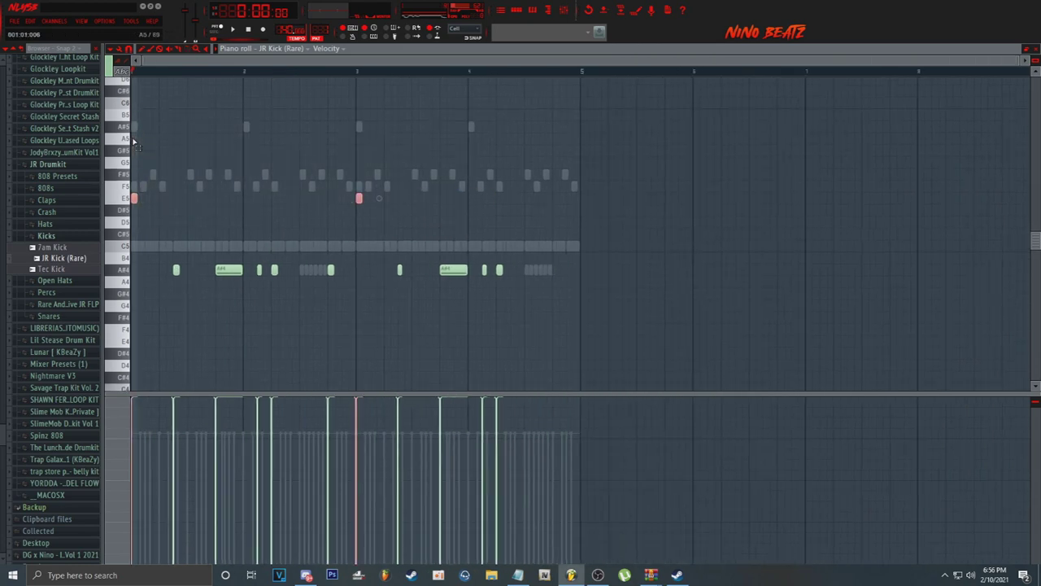
{"action": "key", "text": "space"}
{"action": "left_click_drag", "start_coordinate": [619, 209], "coordinate": [2, 320]}
{"action": "key", "text": "shift+Up"}
{"action": "key", "text": "shift+Up"}
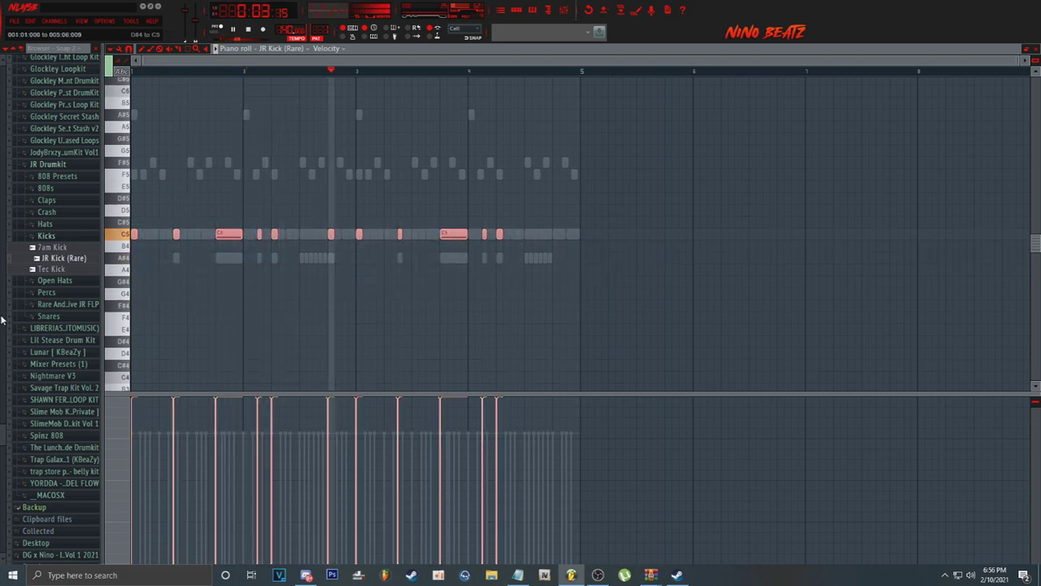
Step: Replace the JR Kick (Rare) sample with 7am Kick and open the channel's sample settings
{"action": "key", "text": "F6"}
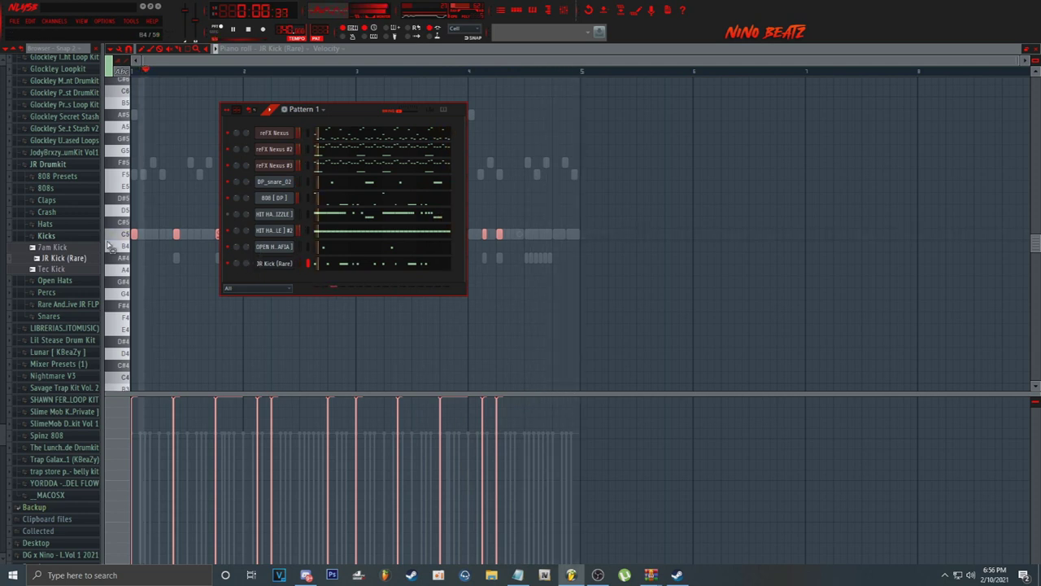
{"action": "left_click", "coordinate": [72, 251]}
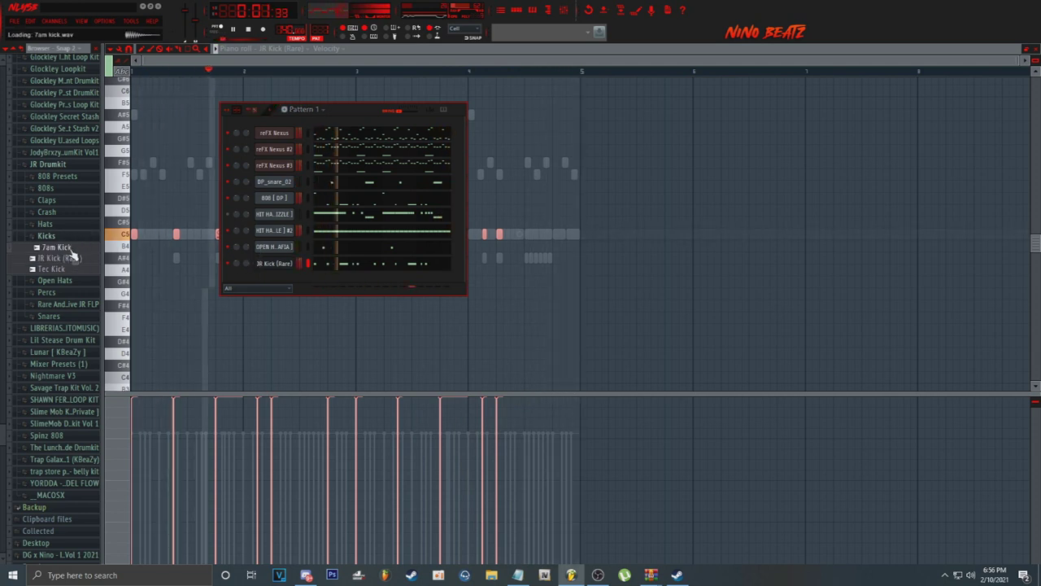
{"action": "left_click", "coordinate": [279, 264]}
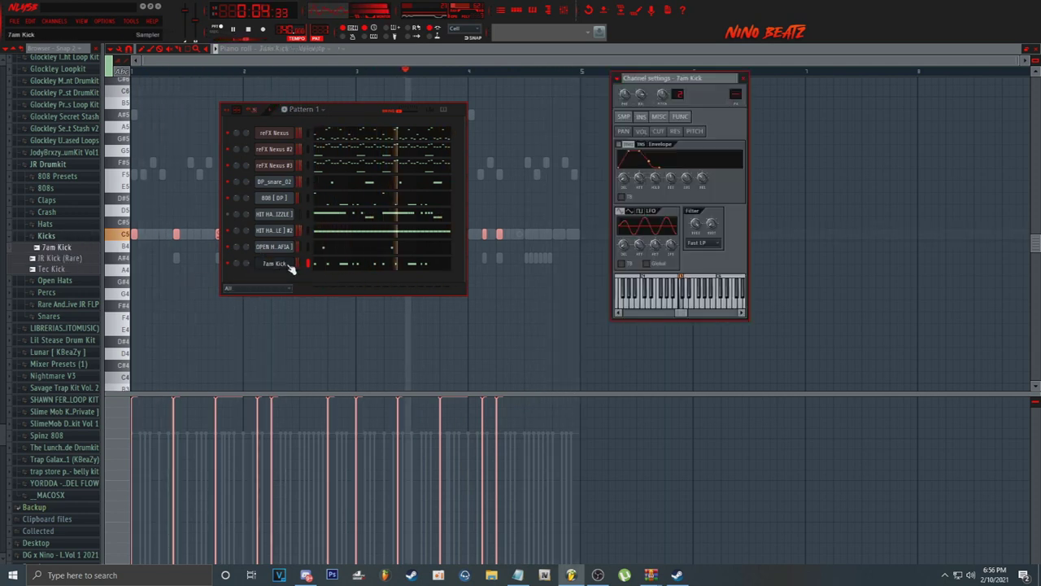
{"action": "left_click", "coordinate": [623, 115]}
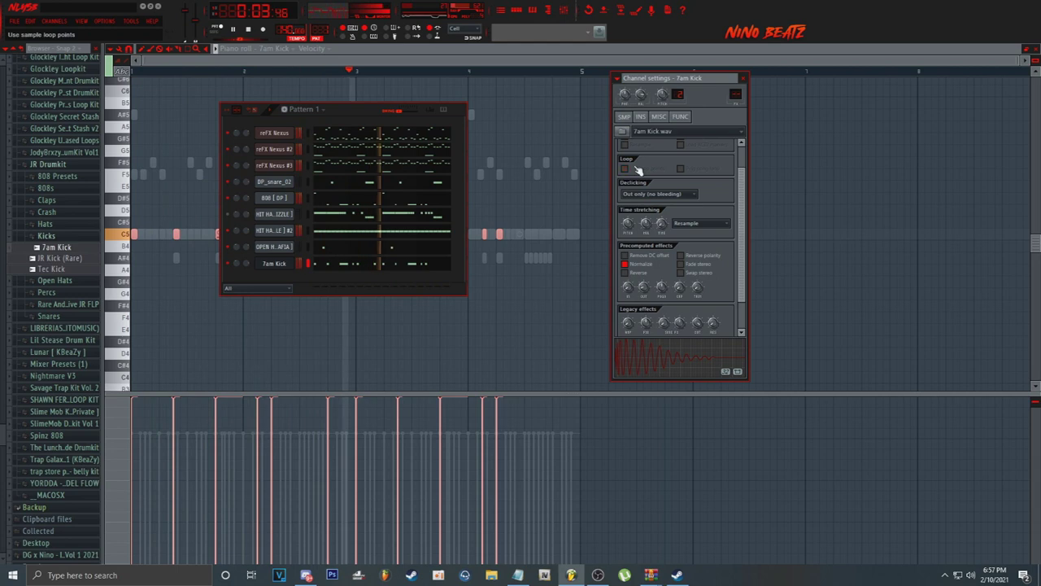
Step: Set the piano roll snap to 1/6 beat and chop the first two notes of HIT HAT [ SIZZLE ] #2
{"action": "right_click", "coordinate": [287, 231]}
{"action": "left_click", "coordinate": [273, 238]}
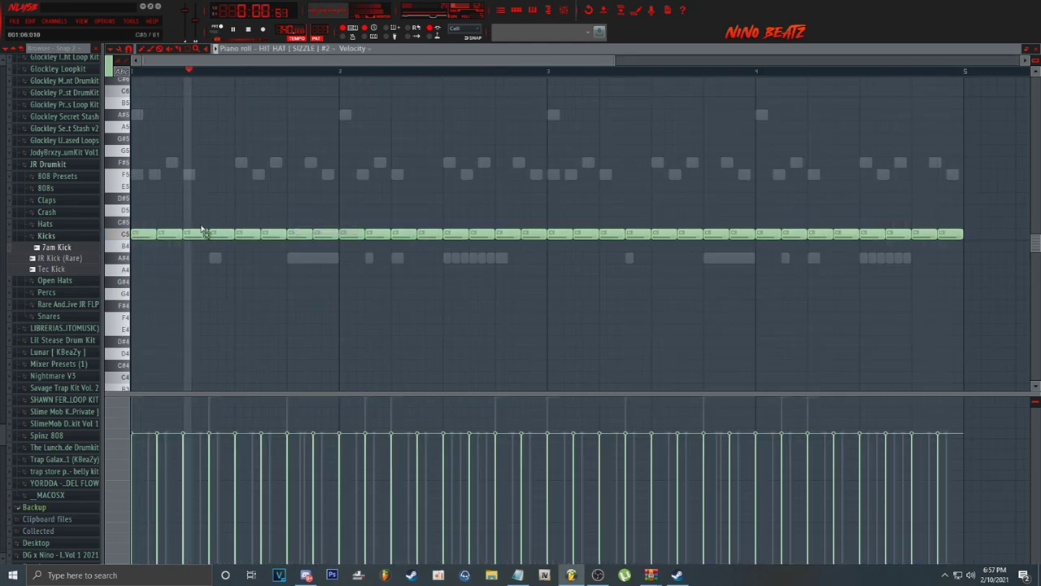
{"action": "left_click", "coordinate": [129, 49]}
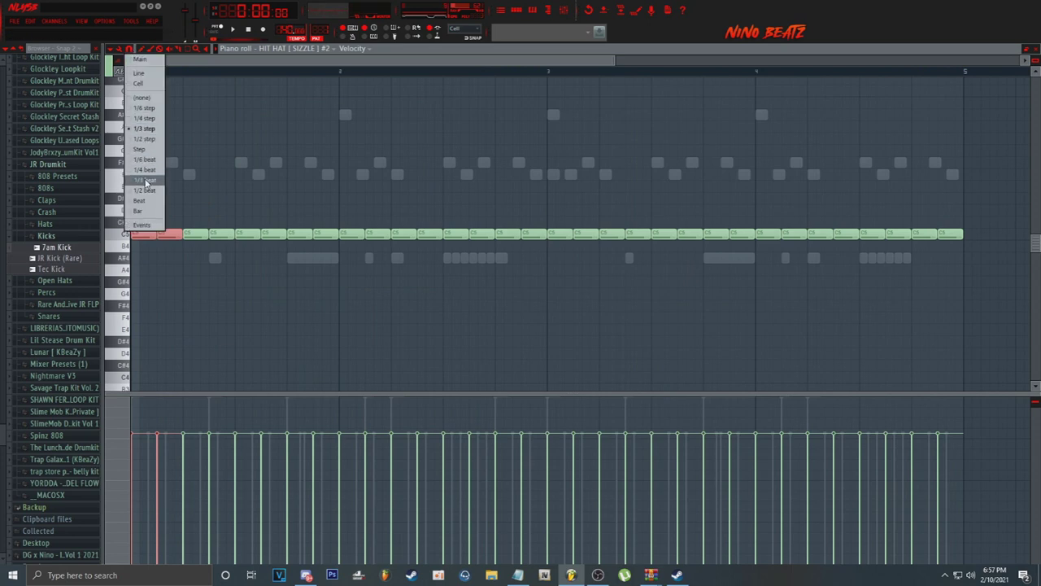
{"action": "left_click", "coordinate": [146, 180]}
{"action": "left_click", "coordinate": [129, 49]}
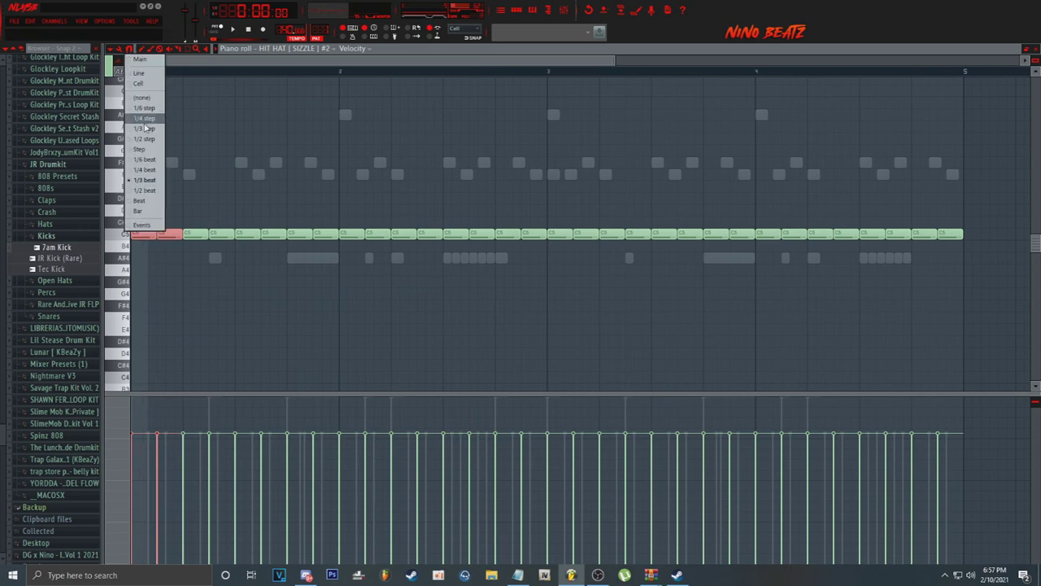
{"action": "left_click", "coordinate": [151, 162]}
{"action": "key", "text": "alt+u"}
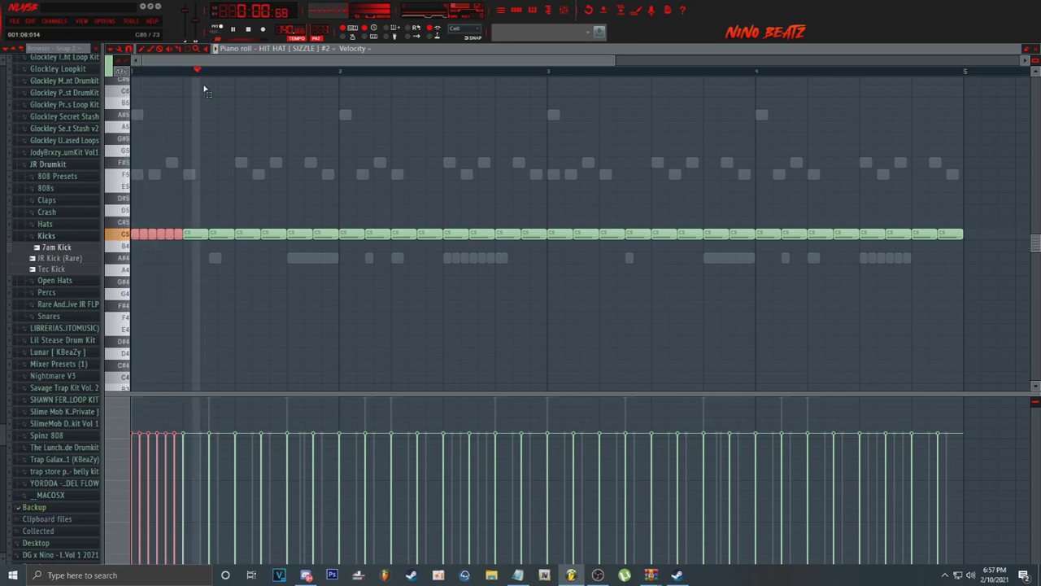
Step: Chop two hi-hat notes in the middle of bar 2 and the first two notes of bar 3 into 1/6-beat rolls
{"action": "scroll", "coordinate": [204, 77], "scroll_direction": "down", "scroll_amount": 2}
{"action": "left_click_drag", "start_coordinate": [275, 234], "coordinate": [291, 235]}
{"action": "key", "text": "ctrl+u"}
{"action": "left_click_drag", "start_coordinate": [362, 233], "coordinate": [379, 237]}
{"action": "key", "text": "ctrl+u"}
Step: Delete several of the chopped hi-hat notes in the middle of bar 2 to leave gaps in the roll
{"action": "left_click", "coordinate": [282, 234]}
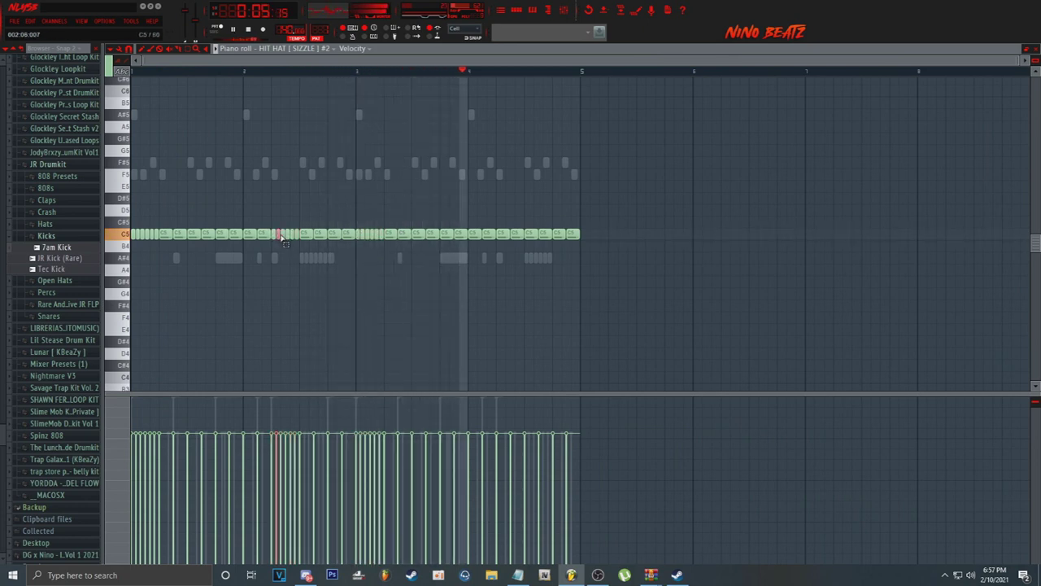
{"action": "key", "text": "Delete"}
{"action": "left_click_drag", "start_coordinate": [293, 235], "coordinate": [298, 236]}
{"action": "key", "text": "Delete"}
{"action": "left_click", "coordinate": [288, 234]}
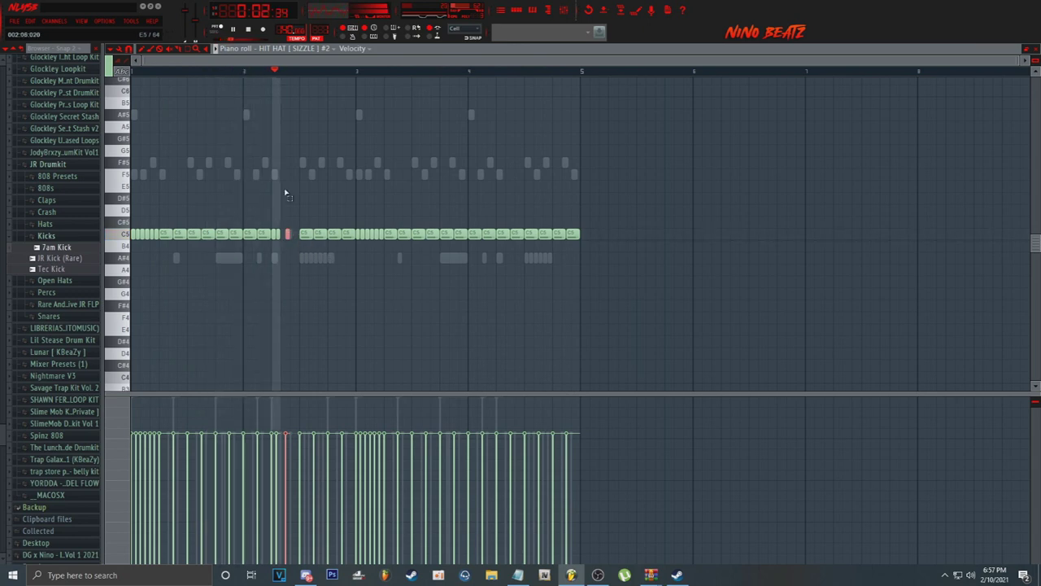
{"action": "scroll", "coordinate": [268, 75], "scroll_direction": "up", "scroll_amount": 3}
{"action": "scroll", "coordinate": [269, 75], "scroll_direction": "down", "scroll_amount": 3}
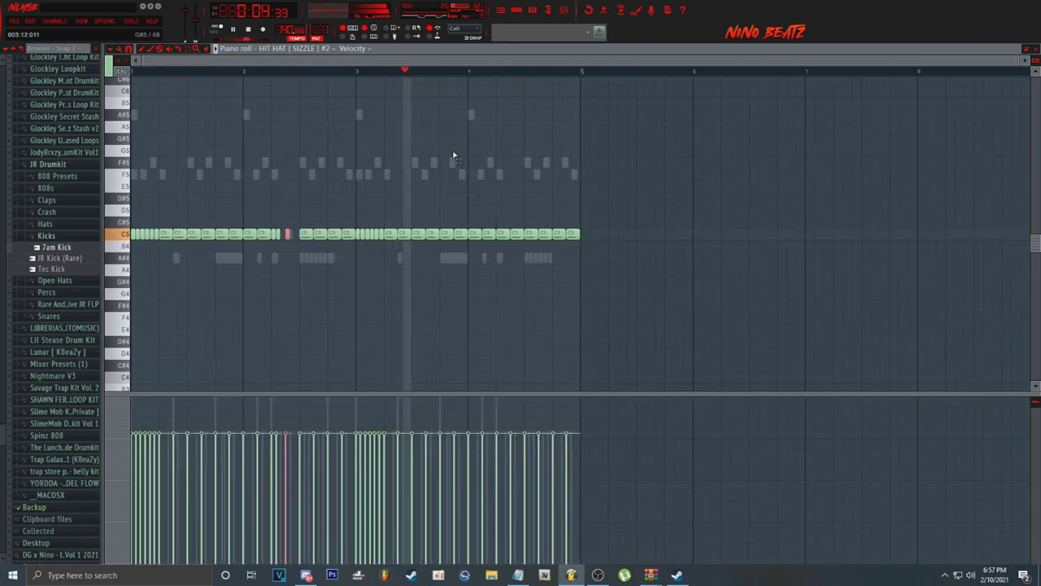
Step: Chop one hi-hat note early in bar 4 and the last two notes of bar 4 into short rolls
{"action": "left_click", "coordinate": [494, 235]}
{"action": "key", "text": "ctrl+u"}
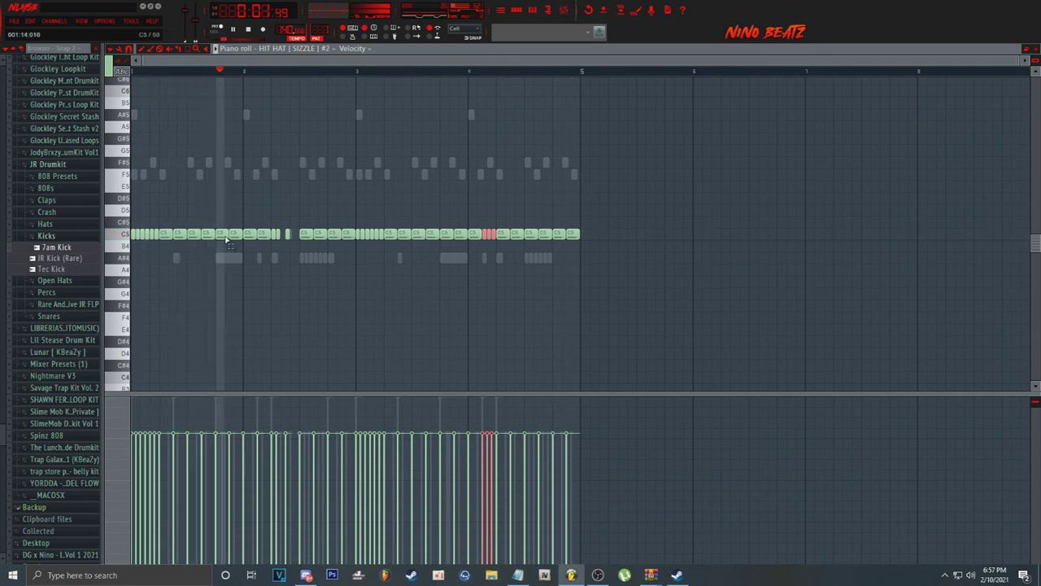
{"action": "scroll", "coordinate": [191, 75], "scroll_direction": "up", "scroll_amount": 1}
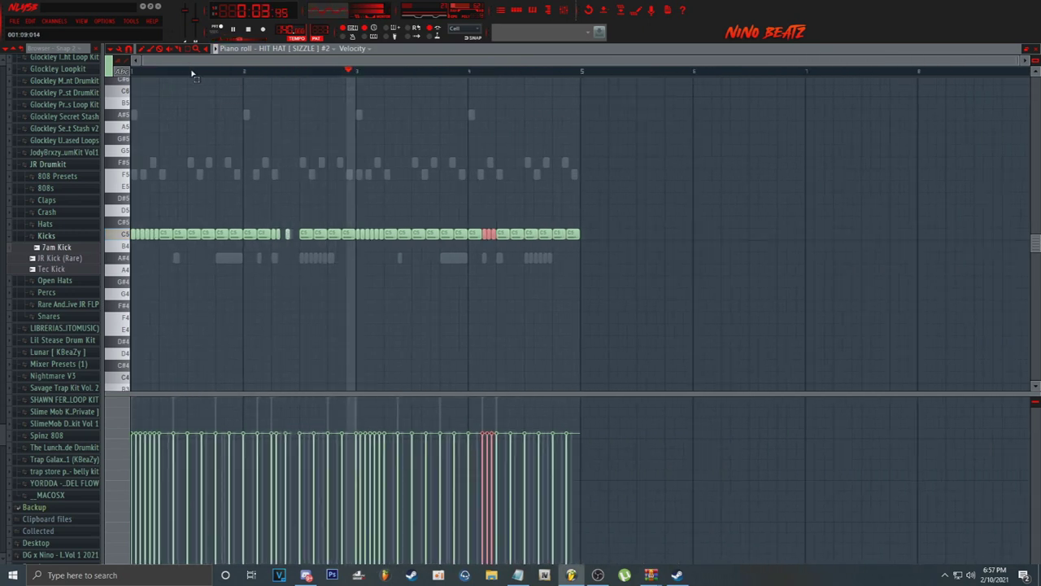
{"action": "scroll", "coordinate": [567, 187], "scroll_direction": "up", "scroll_amount": 2}
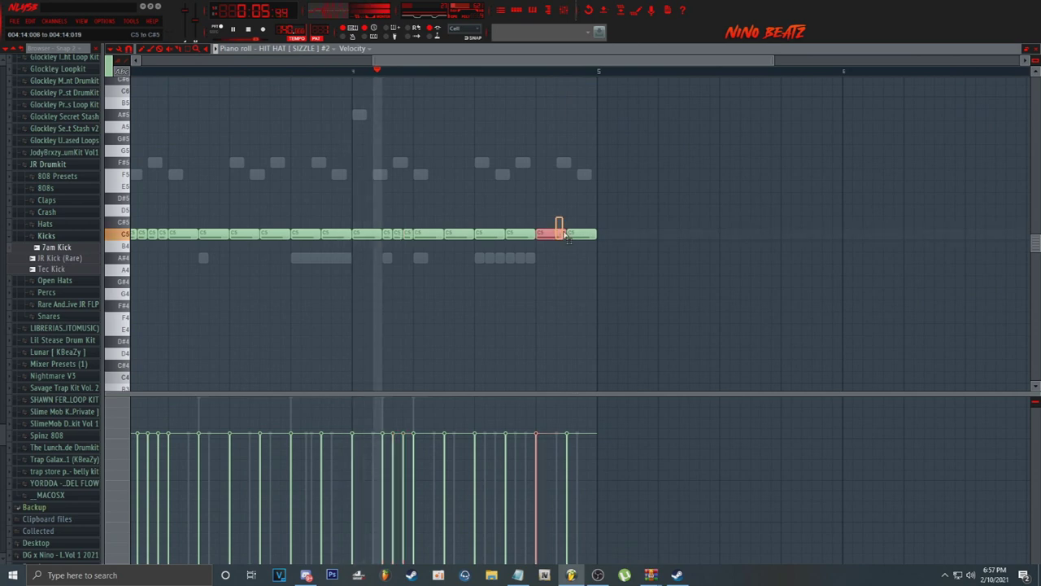
{"action": "scroll", "coordinate": [513, 73], "scroll_direction": "down", "scroll_amount": 2}
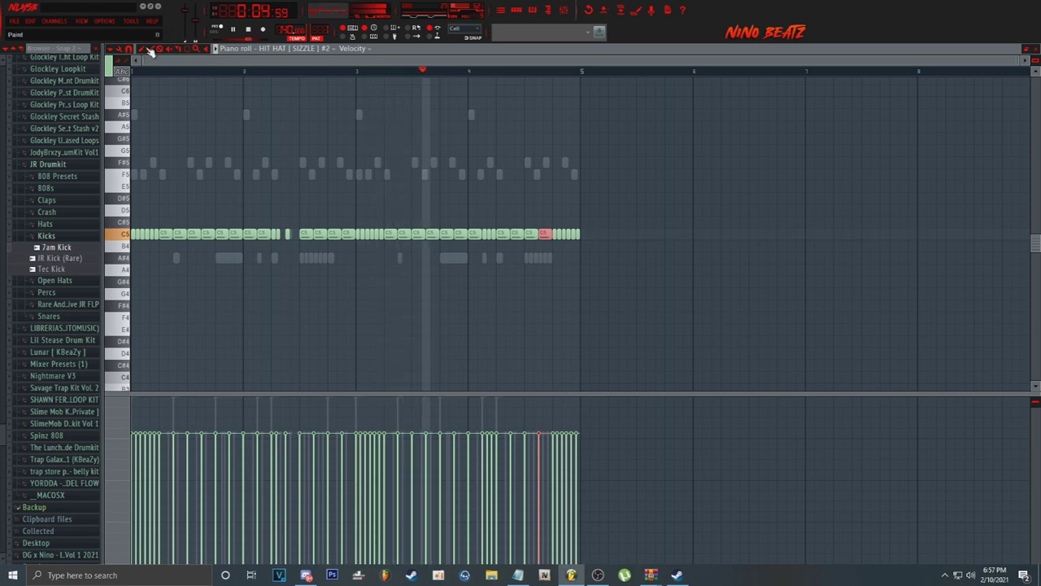
Step: Delete every other chopped hi-hat note at the end of bar 4 to leave gaps in the roll
{"action": "scroll", "coordinate": [542, 74], "scroll_direction": "up", "scroll_amount": 2}
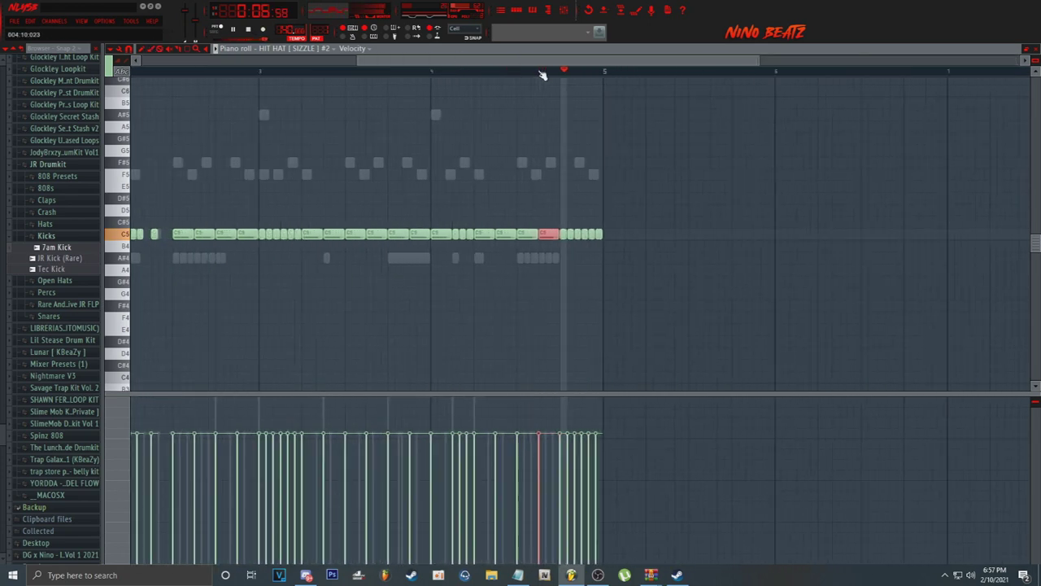
{"action": "scroll", "coordinate": [549, 74], "scroll_direction": "up", "scroll_amount": 3}
{"action": "key", "text": "space"}
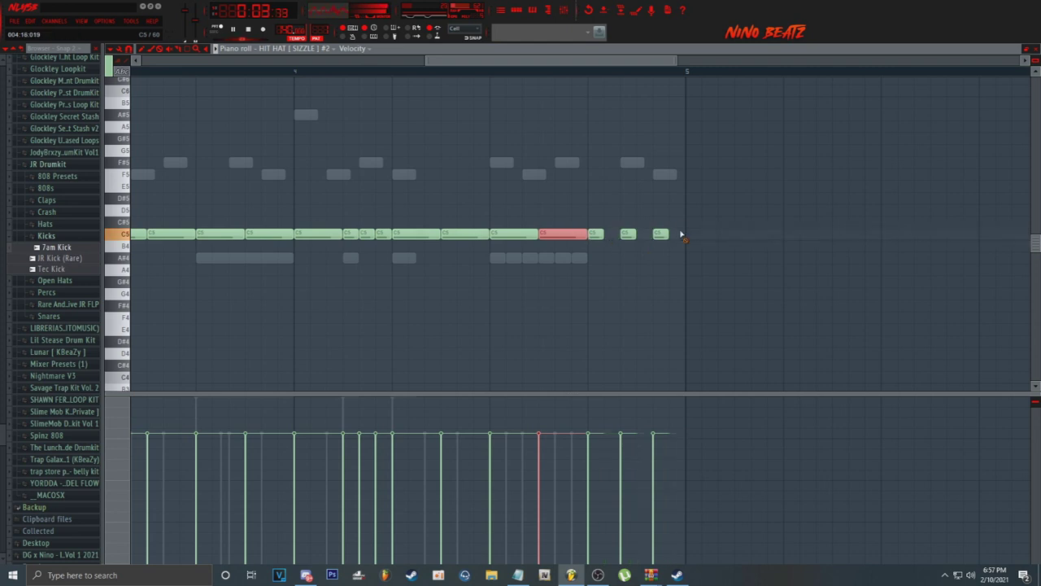
{"action": "scroll", "coordinate": [600, 74], "scroll_direction": "down", "scroll_amount": 5}
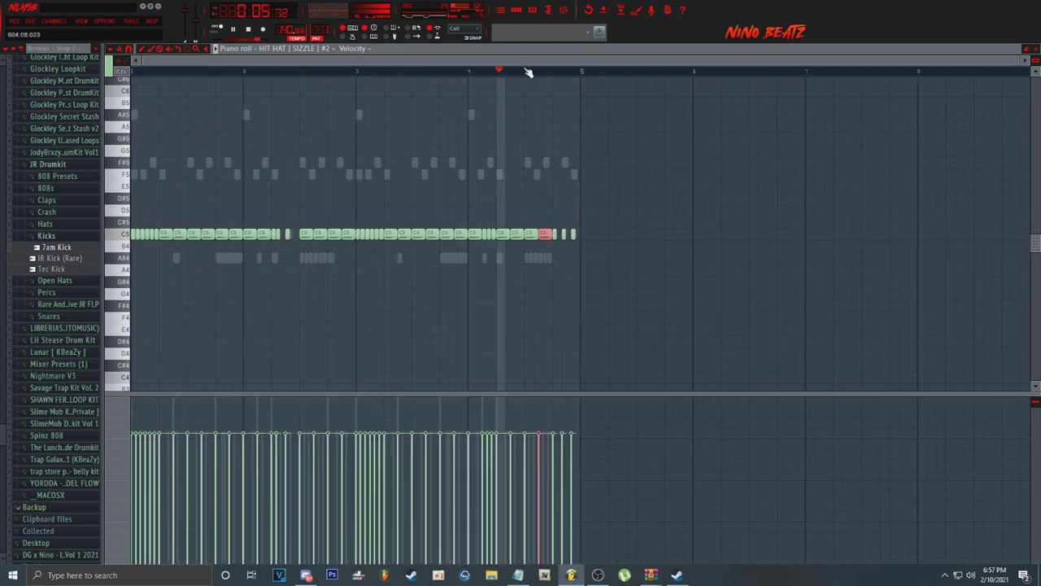
Step: Open the 7am Kick notes in the piano roll and transpose them all down one semitone to B4
{"action": "left_click", "coordinate": [505, 11]}
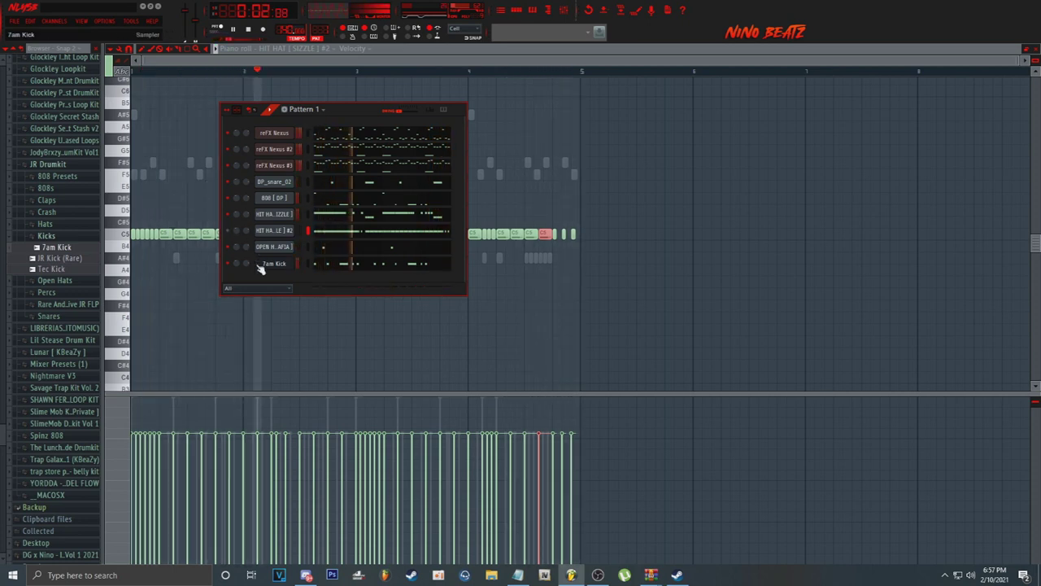
{"action": "right_click", "coordinate": [292, 265]}
{"action": "left_click", "coordinate": [308, 268]}
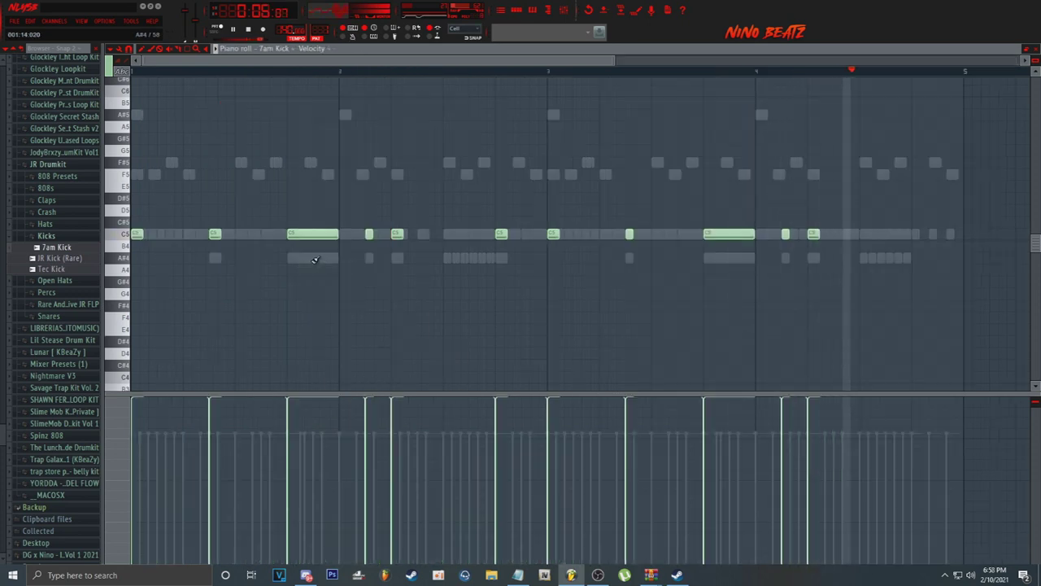
{"action": "key", "text": "shift+Down"}
{"action": "key", "text": "shift+Down"}
{"action": "key", "text": "shift+Up"}
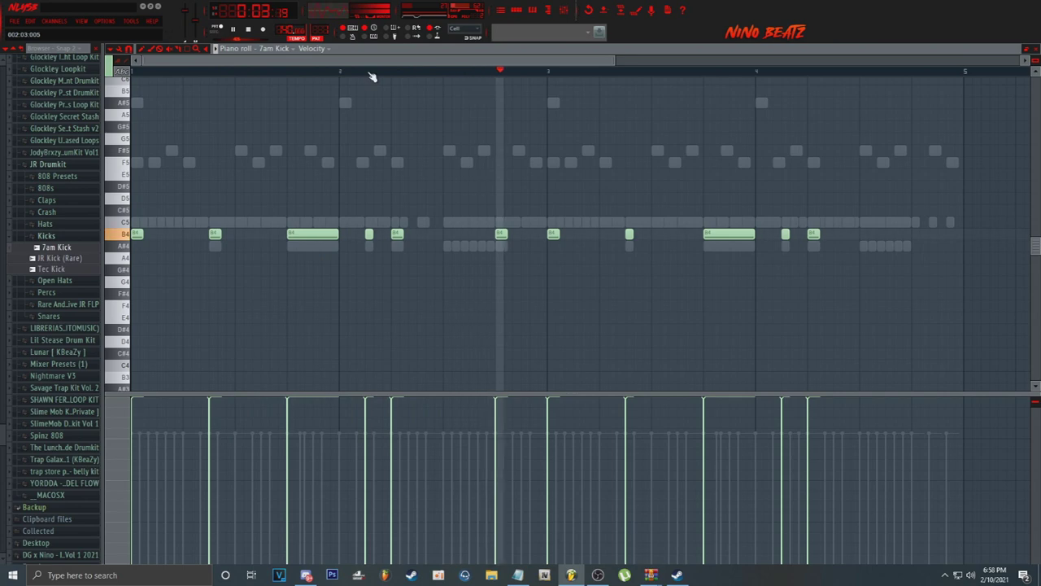
{"action": "scroll", "coordinate": [373, 72], "scroll_direction": "down", "scroll_amount": 3}
Step: Browse the JR Drumkit open hats, percs and snares, and add DP Snare 1 as a new channel
{"action": "key", "text": "F6"}
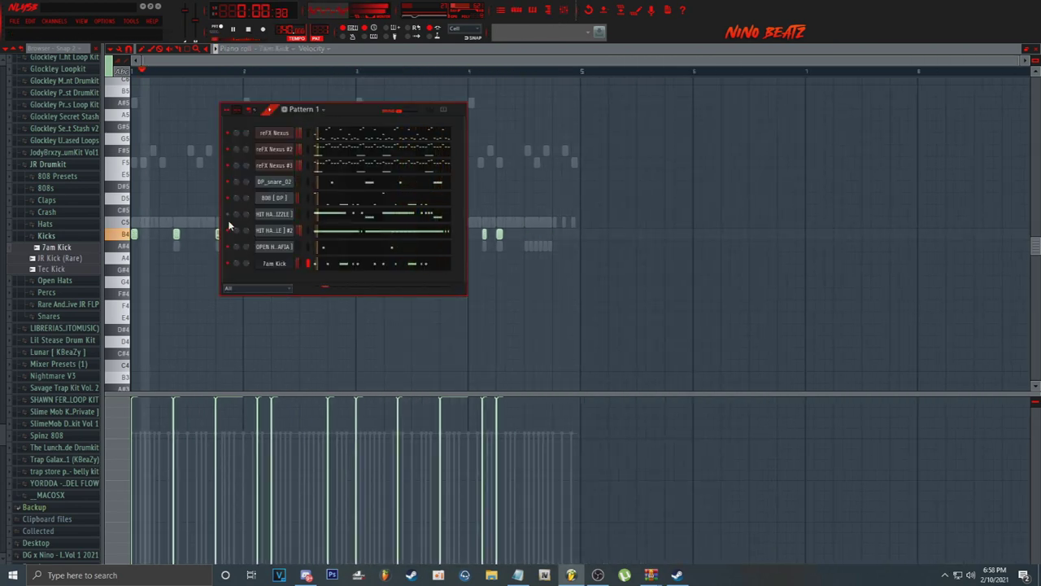
{"action": "left_click", "coordinate": [54, 280]}
{"action": "left_click", "coordinate": [78, 259]}
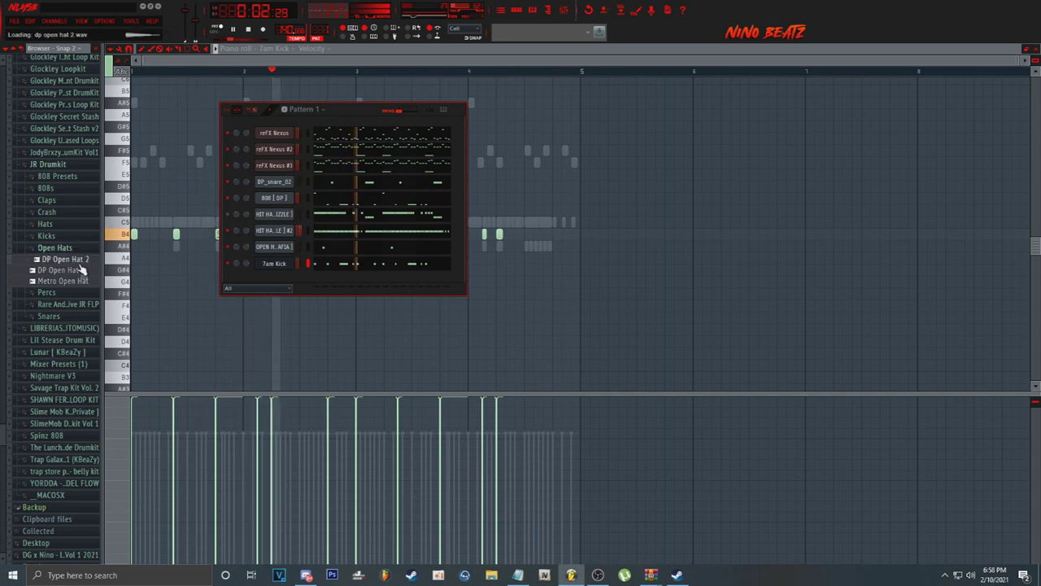
{"action": "left_click", "coordinate": [74, 292]}
{"action": "left_click", "coordinate": [71, 305]}
{"action": "left_click", "coordinate": [71, 286]}
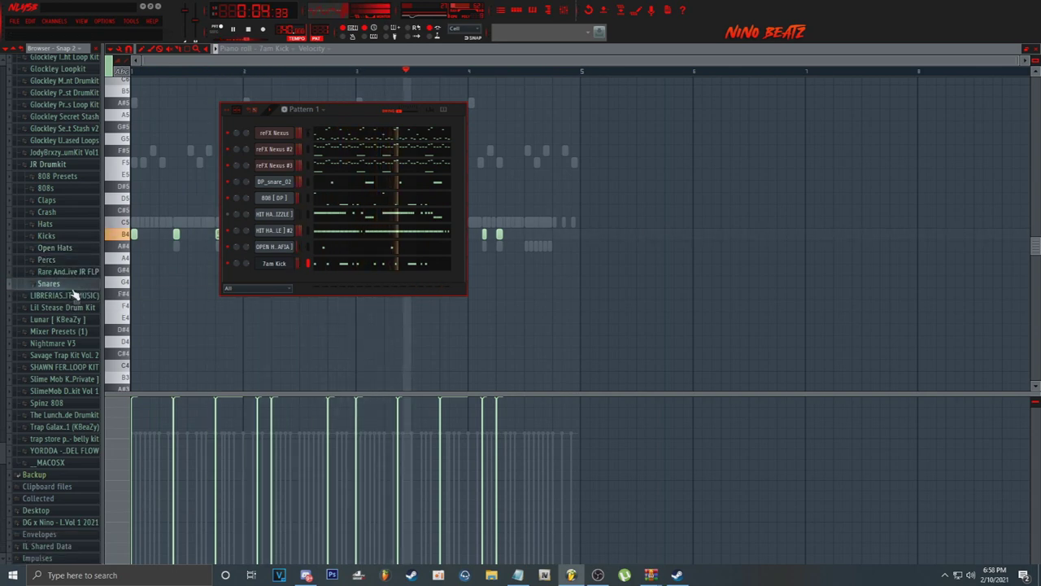
{"action": "left_click", "coordinate": [70, 297]}
{"action": "left_click", "coordinate": [71, 305]}
{"action": "left_click_drag", "start_coordinate": [71, 305], "coordinate": [336, 281]}
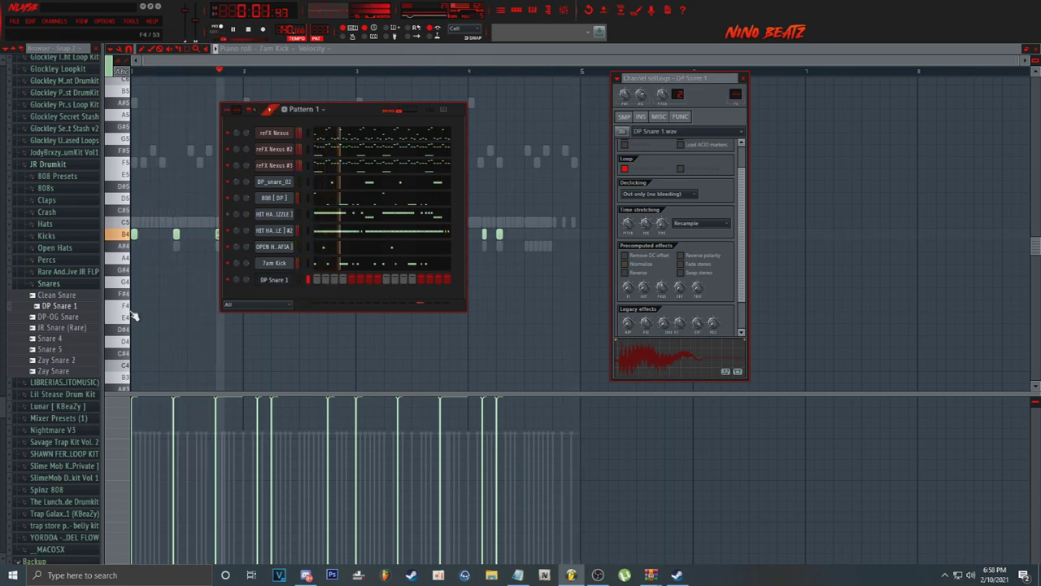
Step: Add the Snare 4 sample as a new channel and delete the DP Snare 1 channel
{"action": "left_click_drag", "start_coordinate": [276, 298], "coordinate": [344, 292]}
{"action": "right_click", "coordinate": [276, 298]}
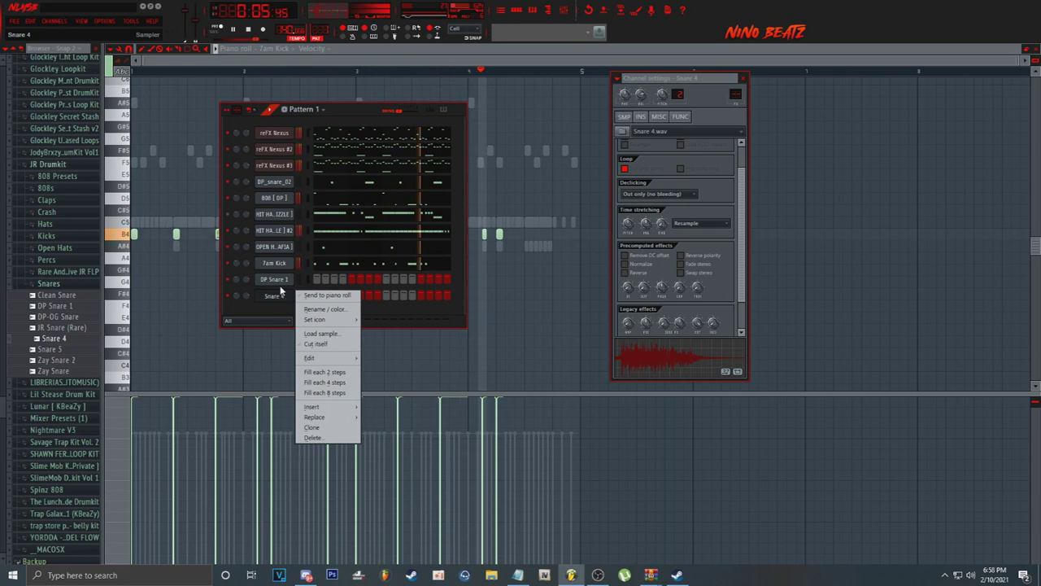
{"action": "left_click", "coordinate": [325, 365]}
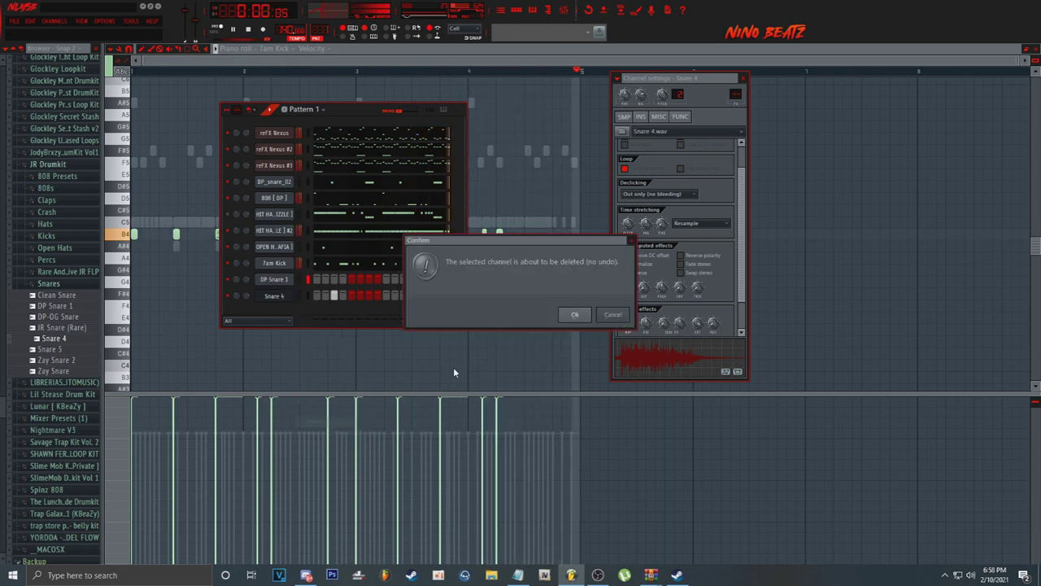
{"action": "left_click", "coordinate": [575, 314]}
Step: Place C5 notes for Snare 4: a long and a short one in bar 1, two in bar 2, and one early in bar 4
{"action": "right_click", "coordinate": [275, 279]}
{"action": "left_click", "coordinate": [326, 281]}
{"action": "right_click", "coordinate": [324, 235]}
{"action": "left_click", "coordinate": [326, 235]}
{"action": "left_click", "coordinate": [370, 232]}
{"action": "key", "text": "space"}
{"action": "key", "text": "space"}
{"action": "left_click", "coordinate": [319, 433]}
{"action": "left_click", "coordinate": [369, 431]}
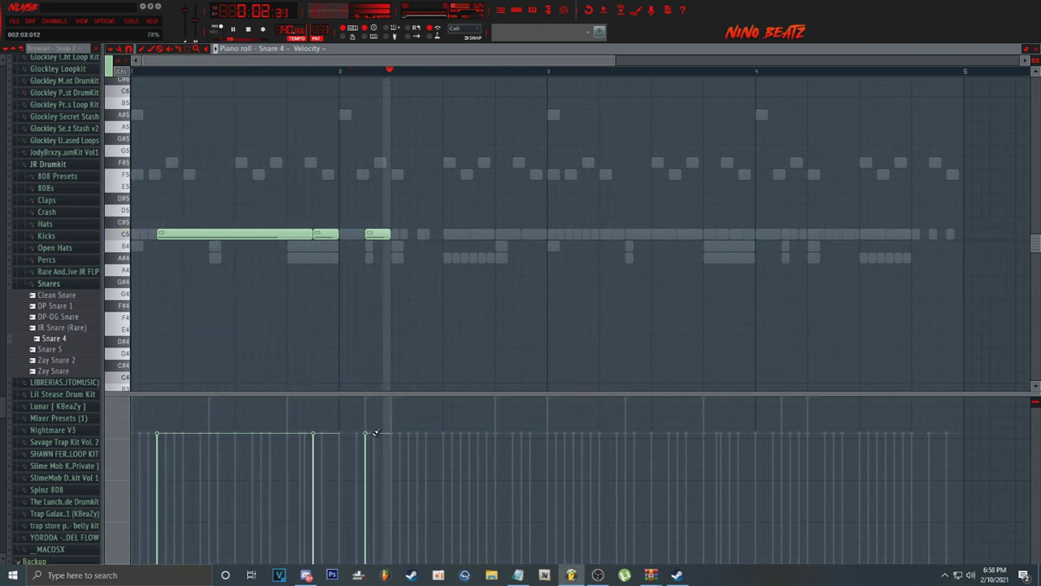
{"action": "left_click", "coordinate": [533, 234]}
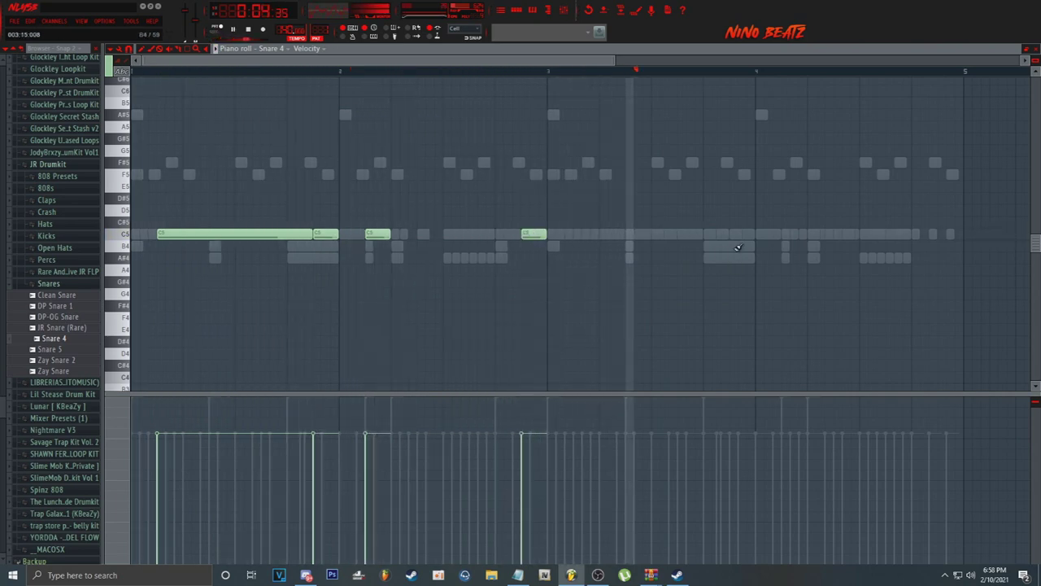
{"action": "left_click", "coordinate": [794, 234]}
Step: Add two short C5 notes for Snare 4 near the end of bar 4
{"action": "left_click", "coordinate": [939, 233]}
{"action": "right_click", "coordinate": [939, 234]}
{"action": "left_click", "coordinate": [936, 235]}
{"action": "left_click_drag", "start_coordinate": [954, 234], "coordinate": [925, 234]}
{"action": "left_click", "coordinate": [940, 234]}
{"action": "scroll", "coordinate": [908, 76], "scroll_direction": "down", "scroll_amount": 2}
Step: Change the piano roll snap and shift the first of the two short snare notes ending bar 4 slightly later
{"action": "scroll", "coordinate": [909, 77], "scroll_direction": "up", "scroll_amount": 1}
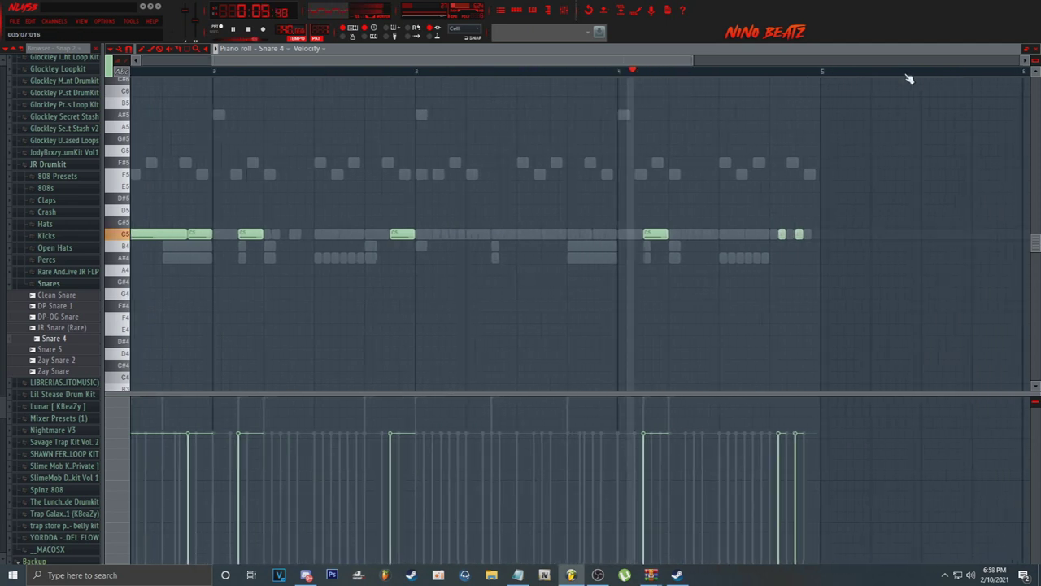
{"action": "scroll", "coordinate": [796, 75], "scroll_direction": "up", "scroll_amount": 4}
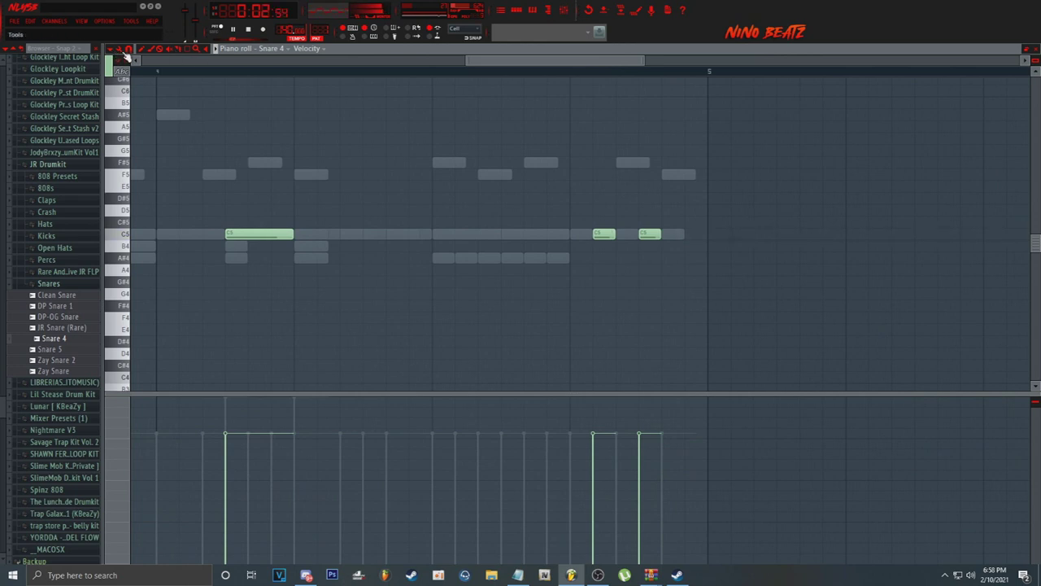
{"action": "left_click", "coordinate": [148, 139]}
{"action": "scroll", "coordinate": [630, 83], "scroll_direction": "down", "scroll_amount": 4}
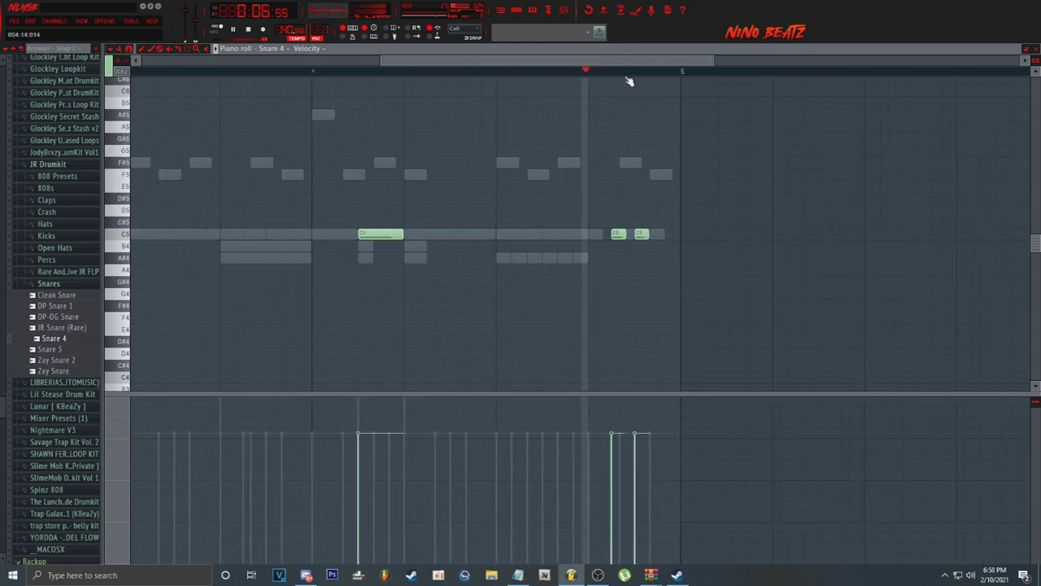
{"action": "scroll", "coordinate": [618, 79], "scroll_direction": "down", "scroll_amount": 1}
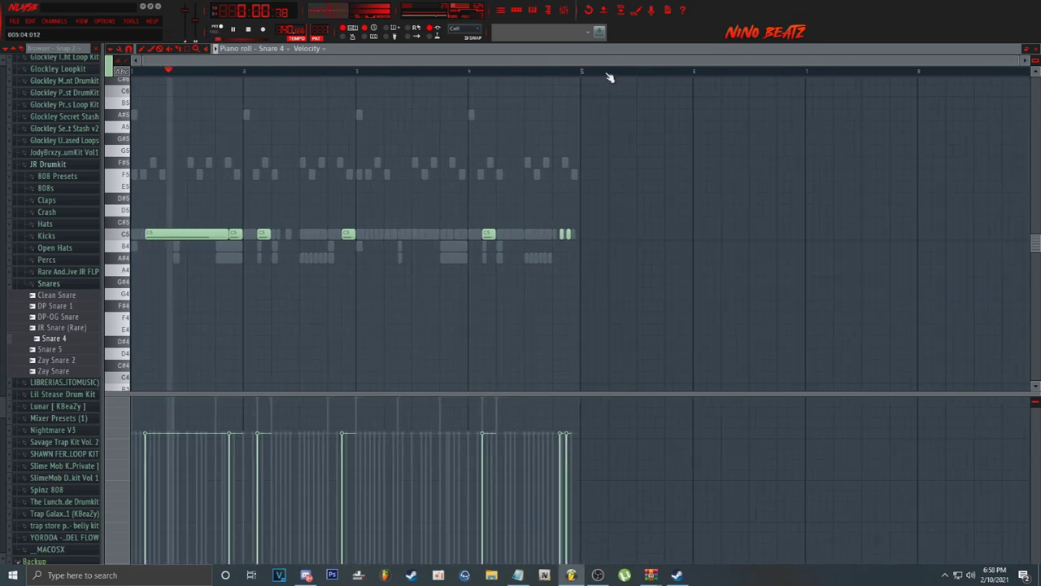
Step: Adjust the Snare 4 channel volume and replace the DP_snare_02 sample with JR Clap 2
{"action": "left_click", "coordinate": [519, 9]}
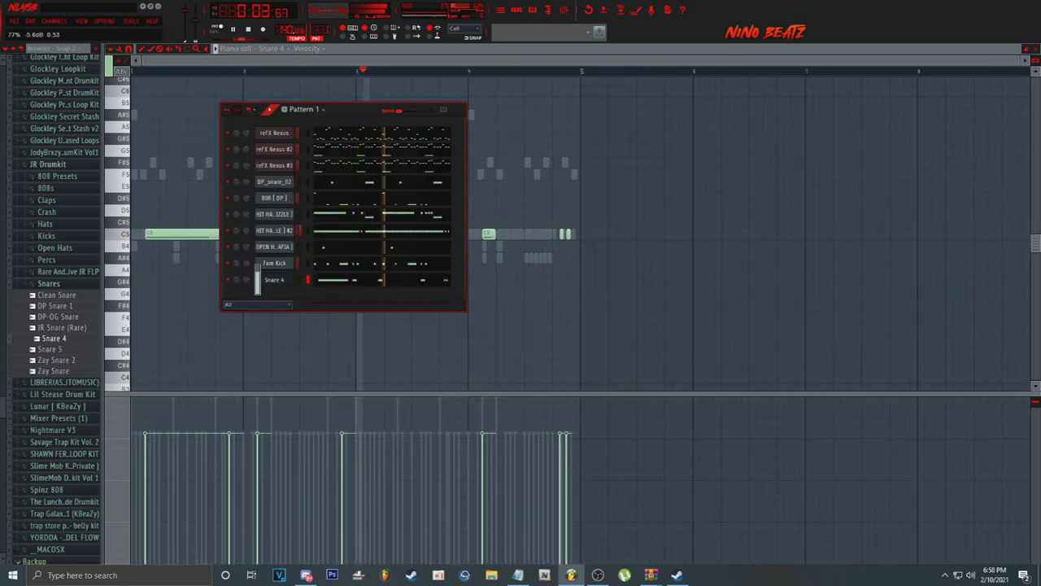
{"action": "key", "text": "space"}
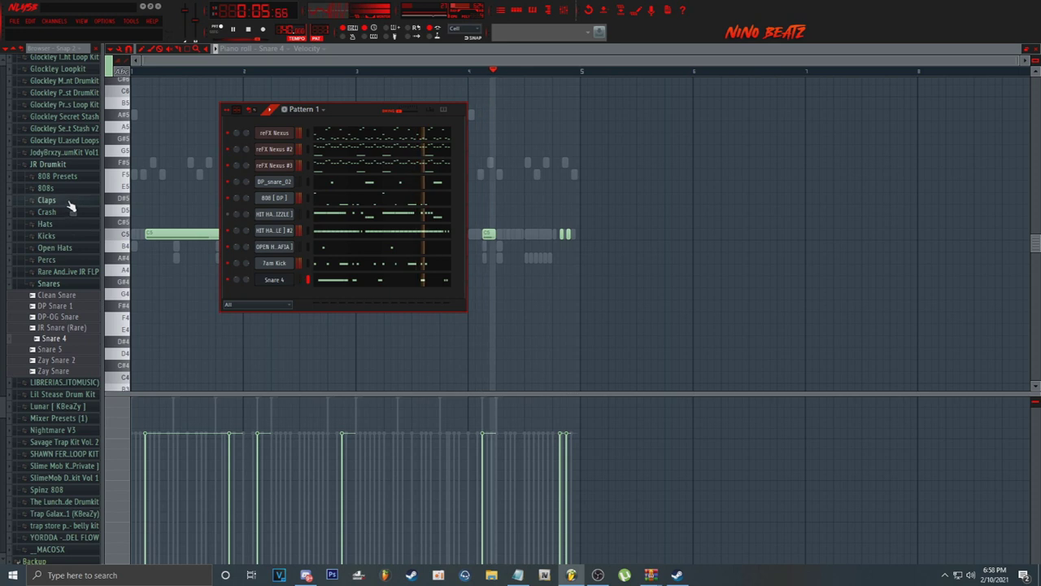
{"action": "left_click", "coordinate": [70, 201]}
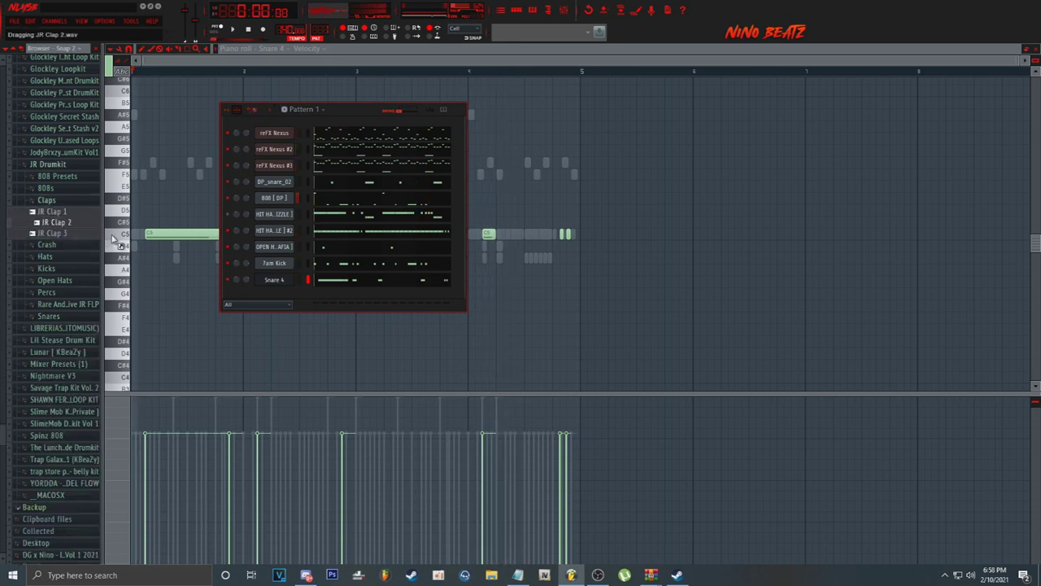
{"action": "left_click_drag", "start_coordinate": [276, 209], "coordinate": [279, 189]}
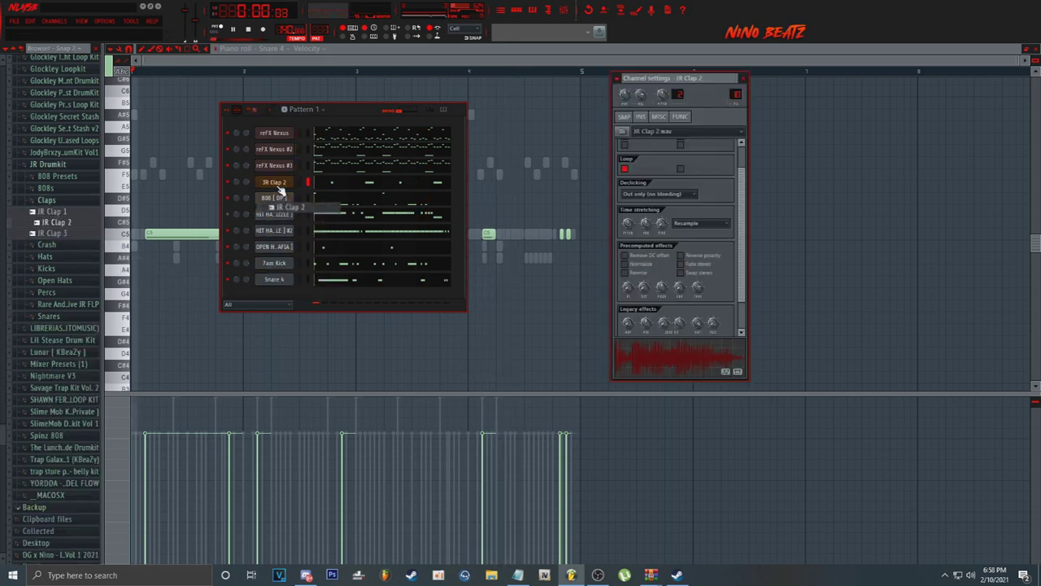
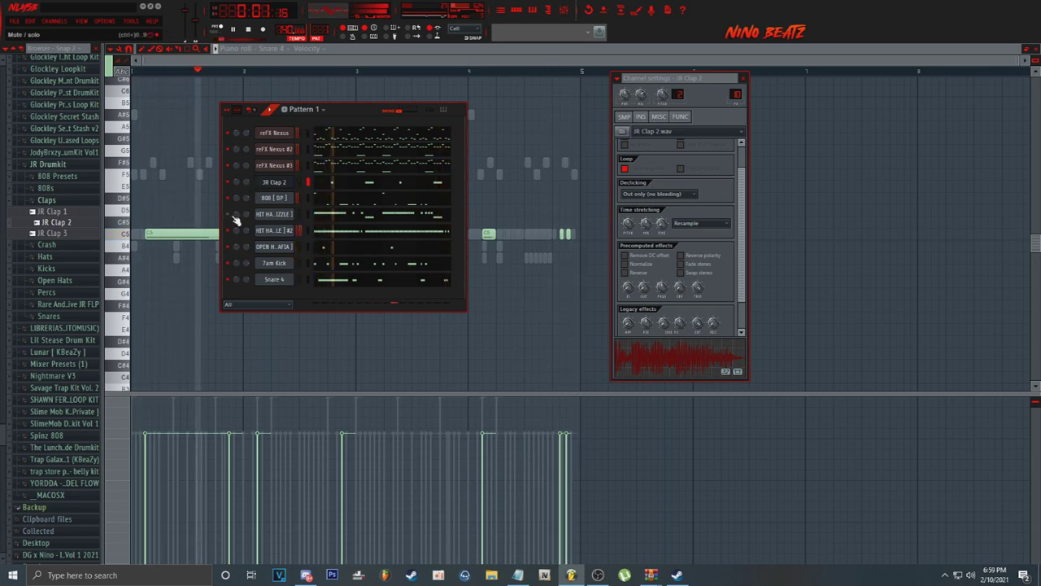
Step: Replace the HIT HAT [ SIZZLE ] #2 sample with JR Hat 1 and open its notes in the piano roll
{"action": "left_click", "coordinate": [69, 257]}
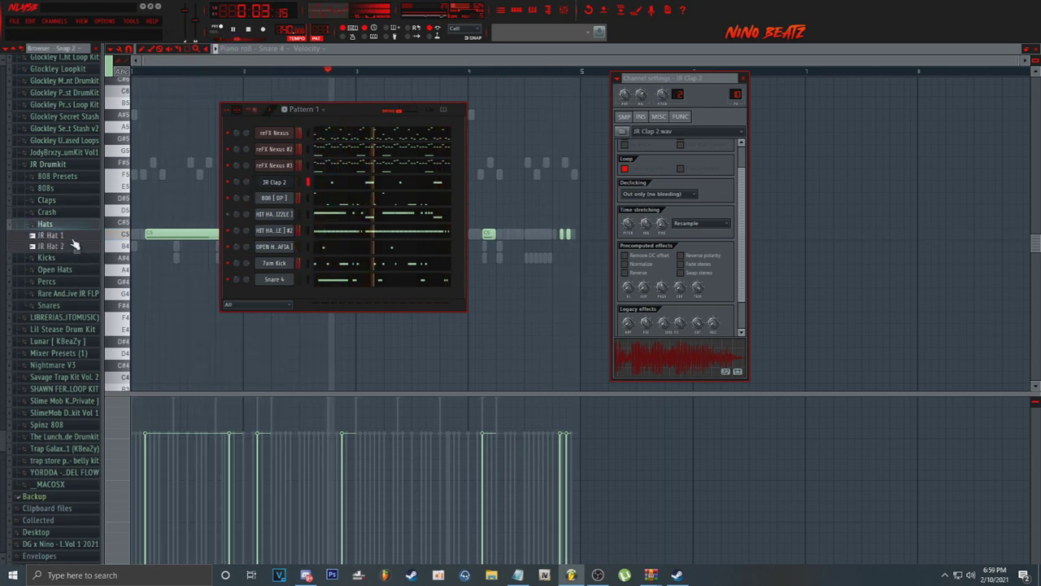
{"action": "left_click_drag", "start_coordinate": [280, 236], "coordinate": [281, 236]}
{"action": "left_click", "coordinate": [47, 224]}
{"action": "right_click", "coordinate": [280, 231]}
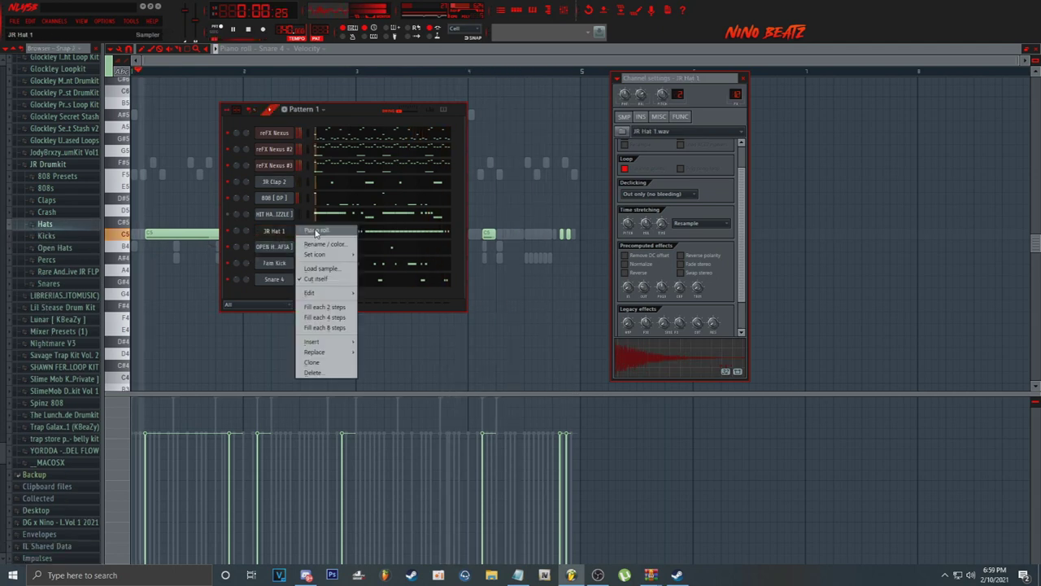
{"action": "left_click", "coordinate": [315, 231]}
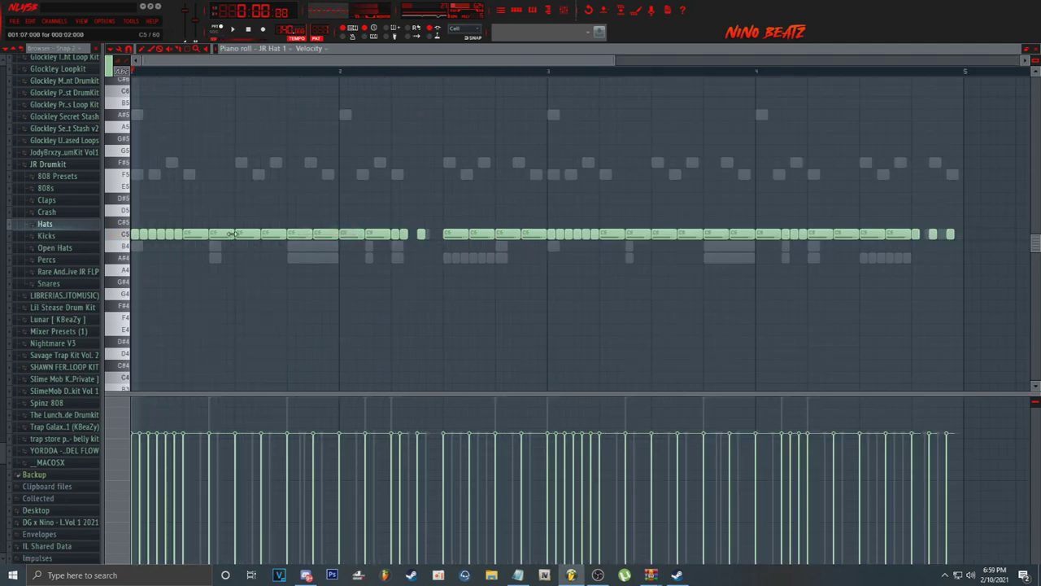
Step: Try a lower-pitched roll on beat 2 of bar 1 in JR Hat 1, and cut it back to short C5 notes
{"action": "mouse_move", "coordinate": [213, 278]}
{"action": "left_mouse_down"}
{"action": "mouse_move", "coordinate": [225, 281]}
{"action": "mouse_move", "coordinate": [209, 279]}
{"action": "left_mouse_up"}
{"action": "key", "text": "ctrl+z"}
{"action": "key", "text": "space"}
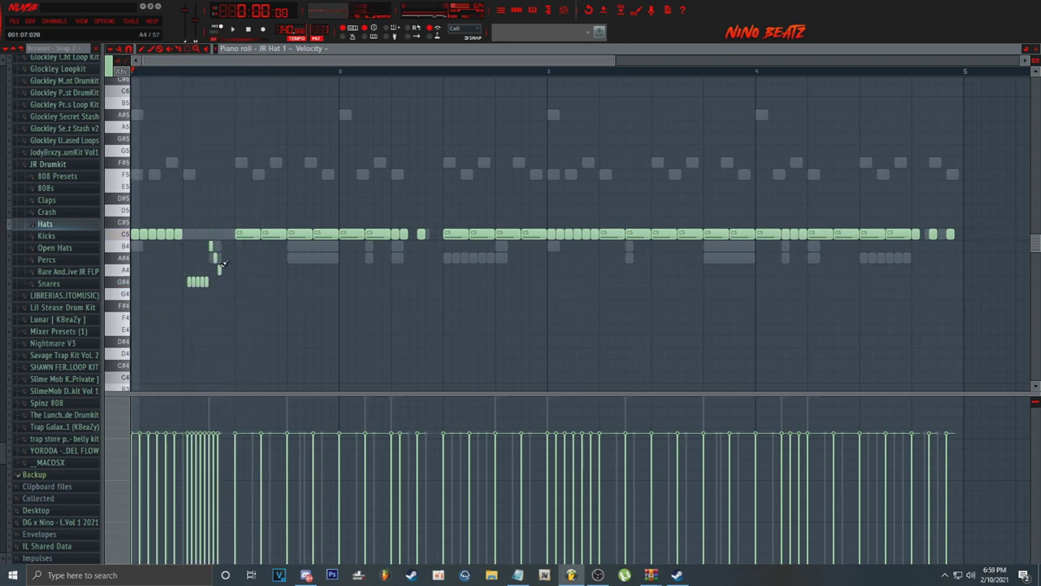
{"action": "key", "text": "space"}
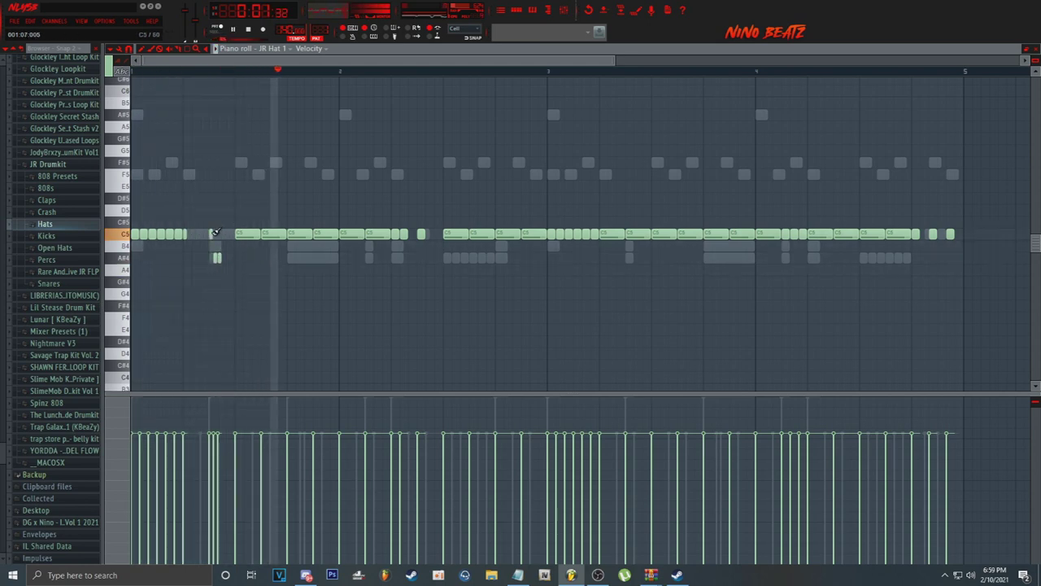
{"action": "right_click", "coordinate": [217, 234]}
{"action": "right_click", "coordinate": [214, 235]}
Step: Replace the hi-hat notes late in beat 3 of bars 1 and 2 with short A4 and G#4 rolls, and delete bar 1's last note
{"action": "right_click", "coordinate": [267, 235]}
{"action": "left_click_drag", "start_coordinate": [262, 269], "coordinate": [277, 286]}
{"action": "scroll", "coordinate": [169, 79], "scroll_direction": "down", "scroll_amount": 4}
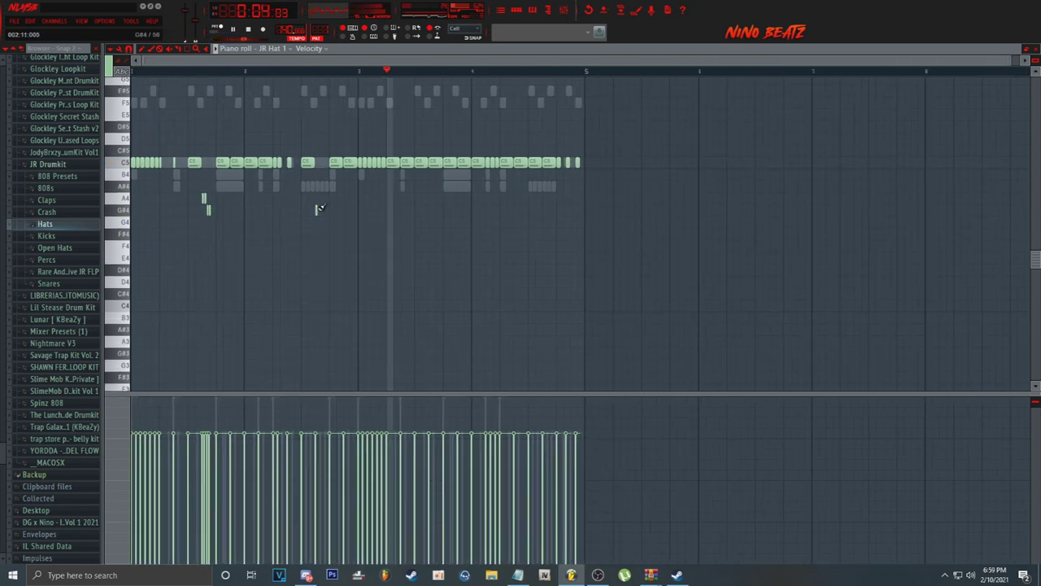
{"action": "scroll", "coordinate": [161, 75], "scroll_direction": "up", "scroll_amount": 6}
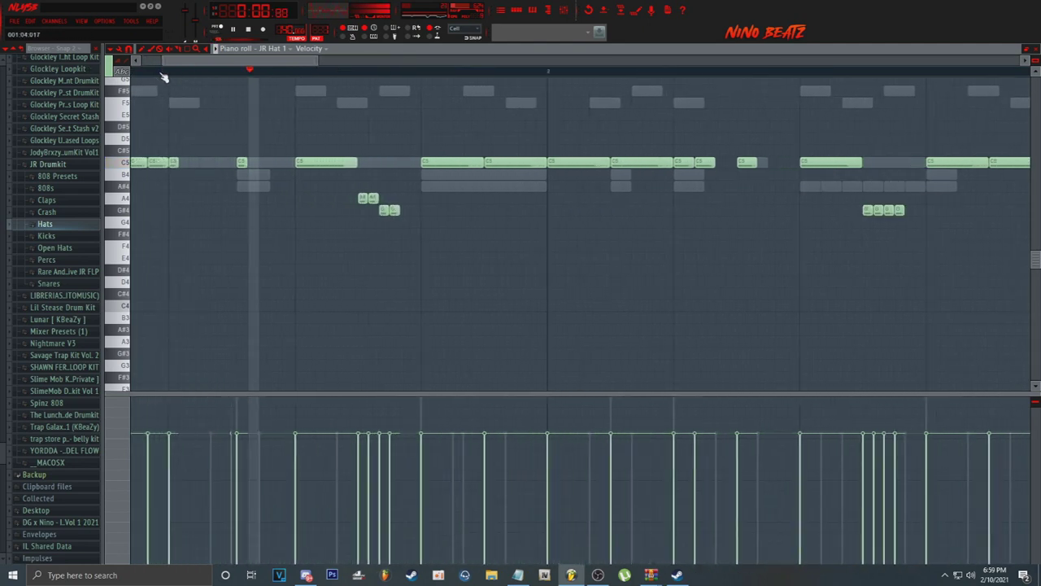
{"action": "scroll", "coordinate": [163, 75], "scroll_direction": "down", "scroll_amount": 5}
{"action": "right_click", "coordinate": [257, 163]}
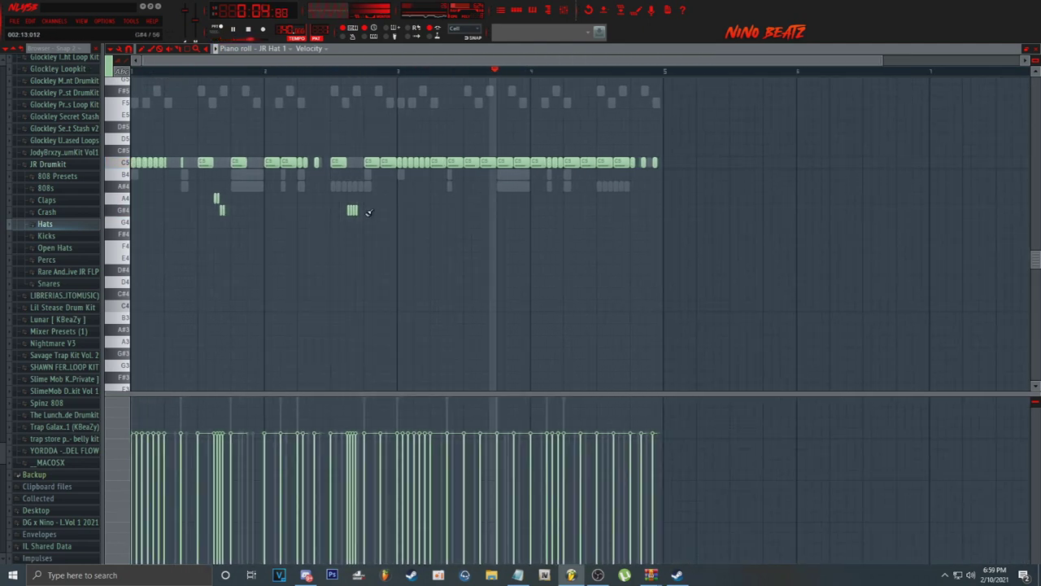
Step: Replace the C5 note on beat 4 of bar 2 with a short G#4 roll, and reduce bar 1's low roll to a short C5 note
{"action": "right_click", "coordinate": [377, 162]}
{"action": "left_click_drag", "start_coordinate": [365, 212], "coordinate": [374, 210]}
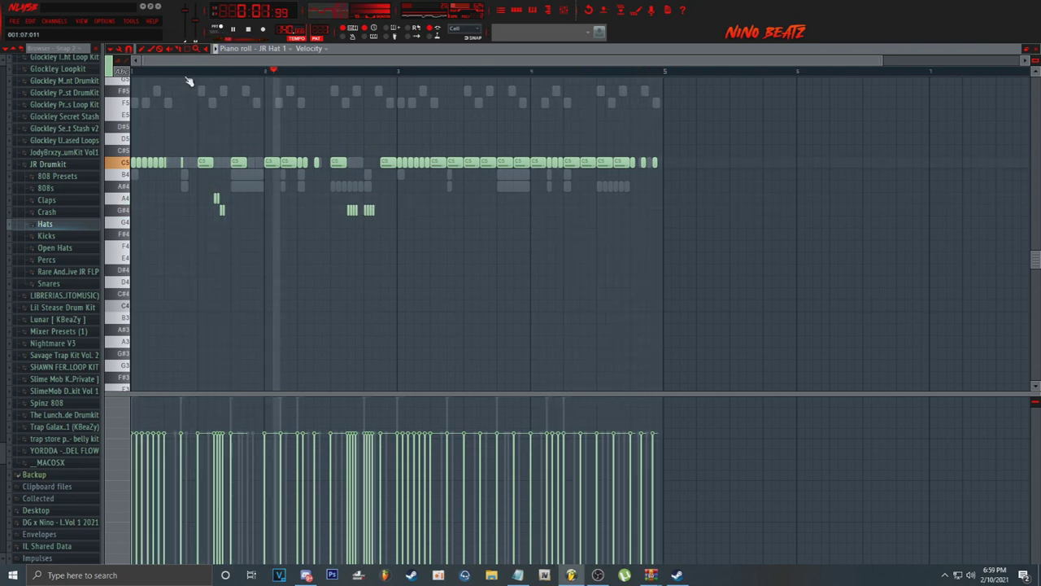
{"action": "scroll", "coordinate": [187, 81], "scroll_direction": "up", "scroll_amount": 3}
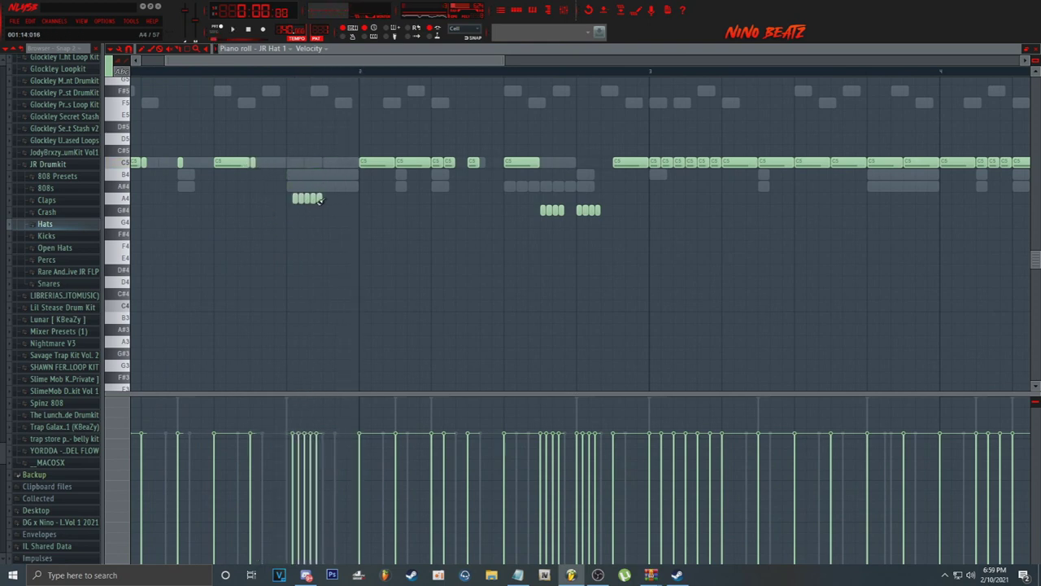
{"action": "scroll", "coordinate": [235, 110], "scroll_direction": "down", "scroll_amount": 5}
{"action": "scroll", "coordinate": [248, 96], "scroll_direction": "up", "scroll_amount": 5}
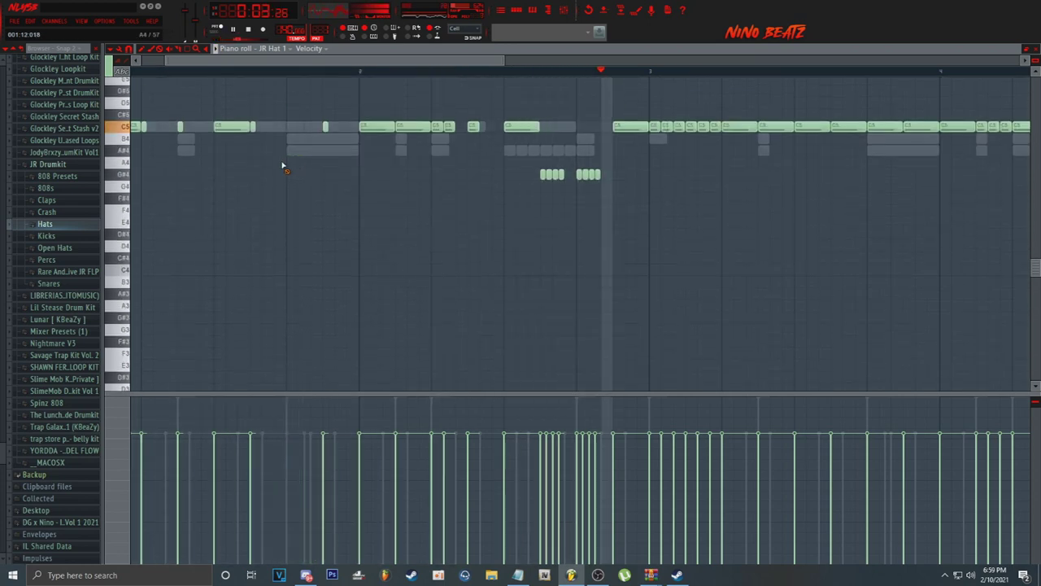
{"action": "scroll", "coordinate": [278, 77], "scroll_direction": "down", "scroll_amount": 3}
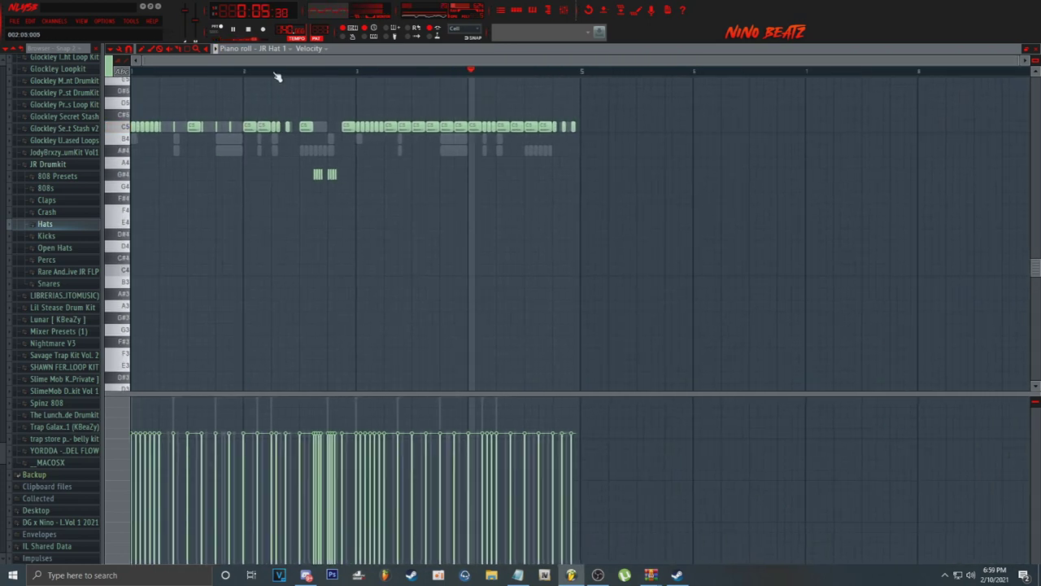
Step: Taper down the velocities of the two short G#4 rolls in bar 2 of JR Hat 1
{"action": "scroll", "coordinate": [298, 74], "scroll_direction": "up", "scroll_amount": 2}
{"action": "scroll", "coordinate": [298, 74], "scroll_direction": "down", "scroll_amount": 2}
{"action": "scroll", "coordinate": [204, 75], "scroll_direction": "up", "scroll_amount": 1}
{"action": "scroll", "coordinate": [267, 70], "scroll_direction": "up", "scroll_amount": 4}
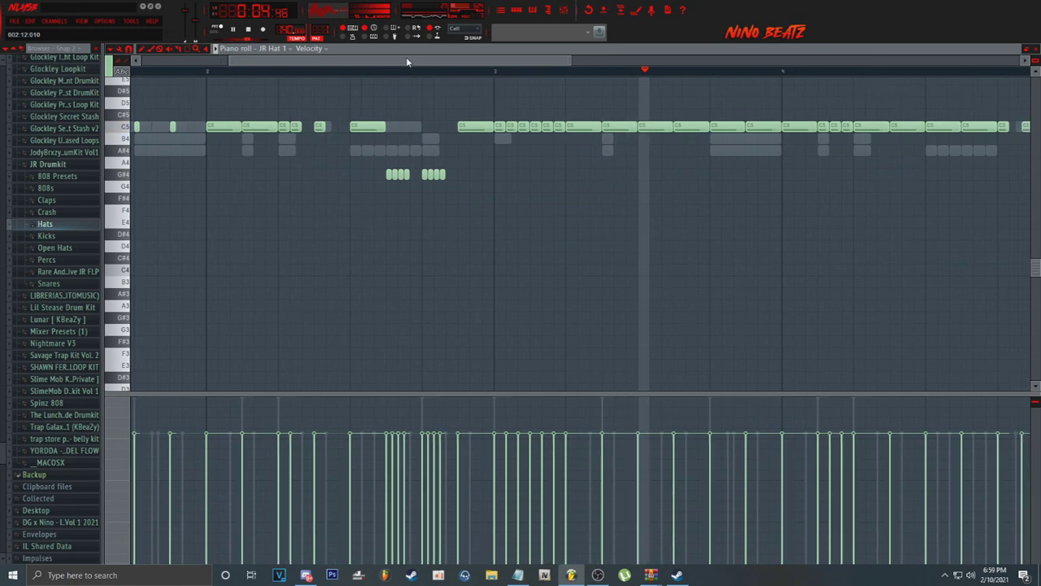
{"action": "scroll", "coordinate": [406, 58], "scroll_direction": "down", "scroll_amount": 1}
{"action": "mouse_move", "coordinate": [356, 442]}
{"action": "left_mouse_down"}
{"action": "mouse_move", "coordinate": [359, 452]}
{"action": "mouse_move", "coordinate": [378, 440]}
{"action": "left_mouse_up"}
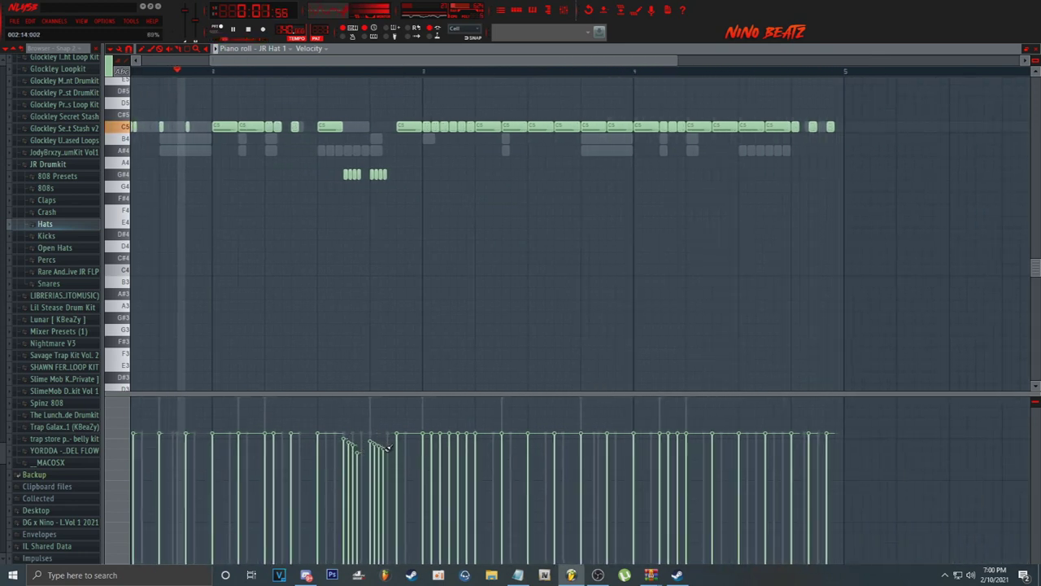
{"action": "scroll", "coordinate": [346, 72], "scroll_direction": "down", "scroll_amount": 3}
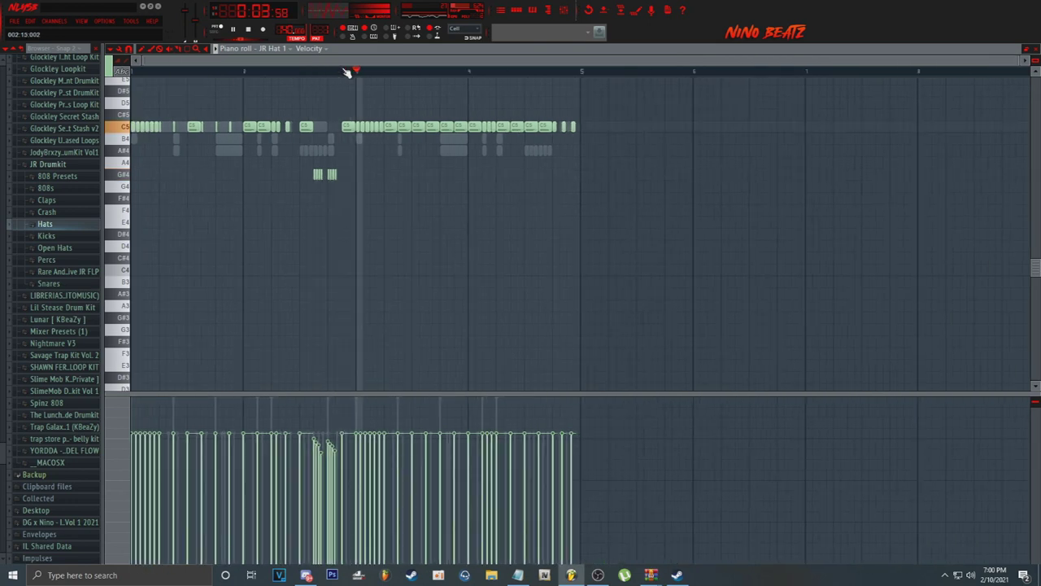
Step: Lower the six short notes from beat 3 of bar 4 to A#4, and delete the second and third of them
{"action": "scroll", "coordinate": [472, 80], "scroll_direction": "up", "scroll_amount": 3}
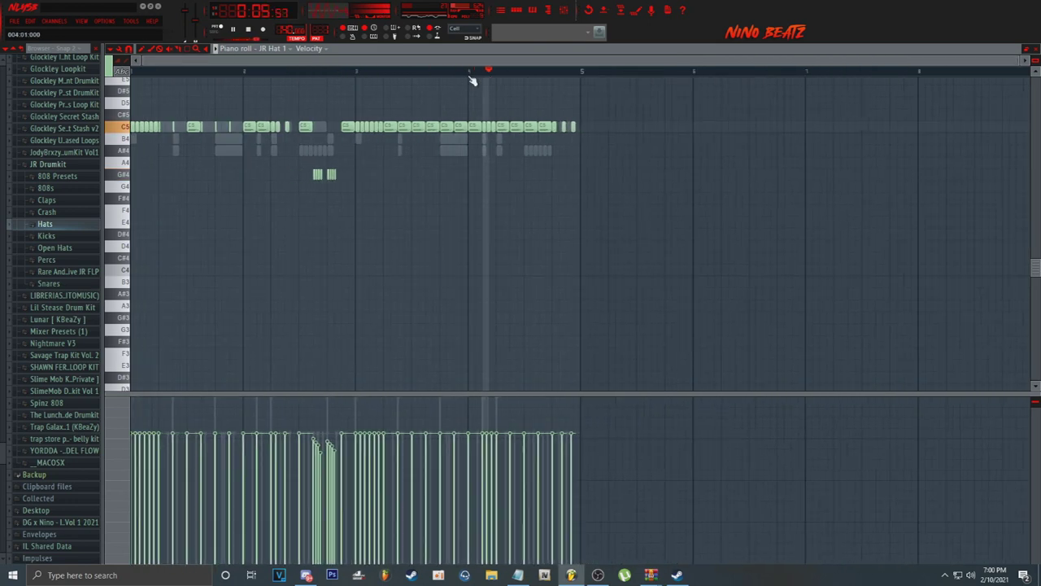
{"action": "scroll", "coordinate": [519, 81], "scroll_direction": "up", "scroll_amount": 4}
{"action": "scroll", "coordinate": [545, 83], "scroll_direction": "up", "scroll_amount": 1}
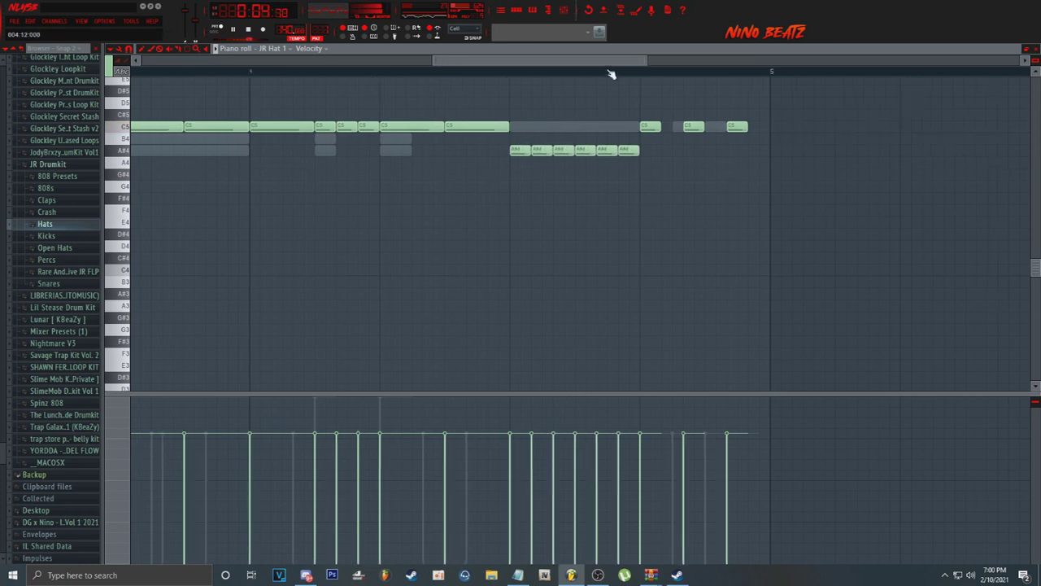
{"action": "scroll", "coordinate": [610, 75], "scroll_direction": "down", "scroll_amount": 7}
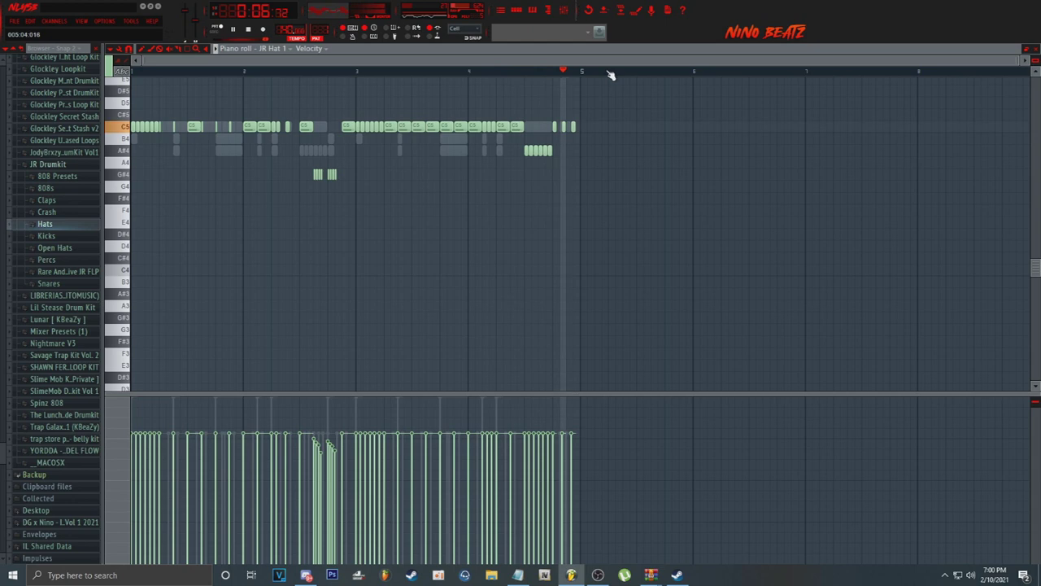
{"action": "left_click", "coordinate": [493, 71]}
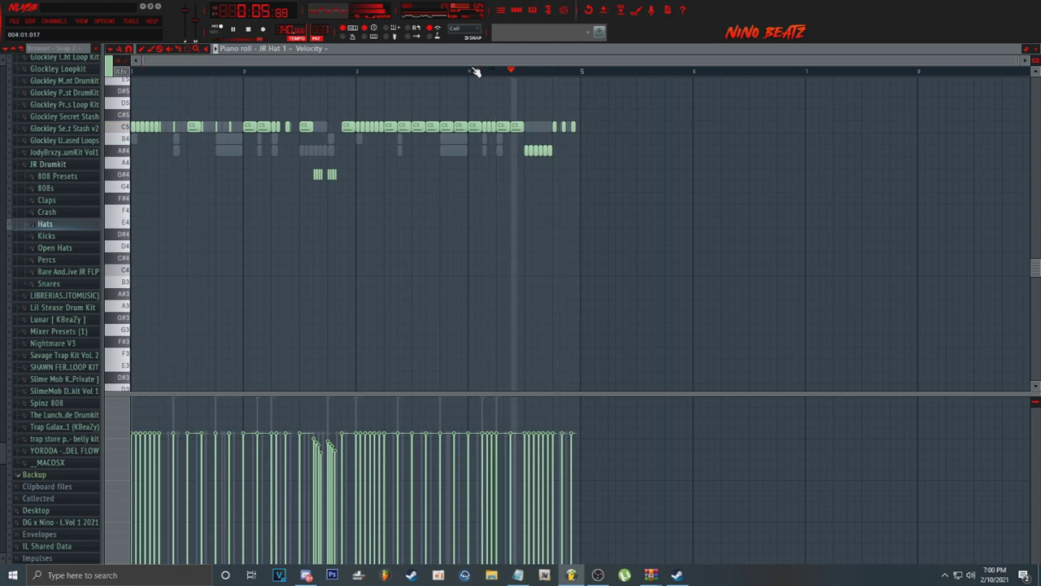
{"action": "scroll", "coordinate": [477, 72], "scroll_direction": "up", "scroll_amount": 4}
{"action": "right_click", "coordinate": [607, 150]}
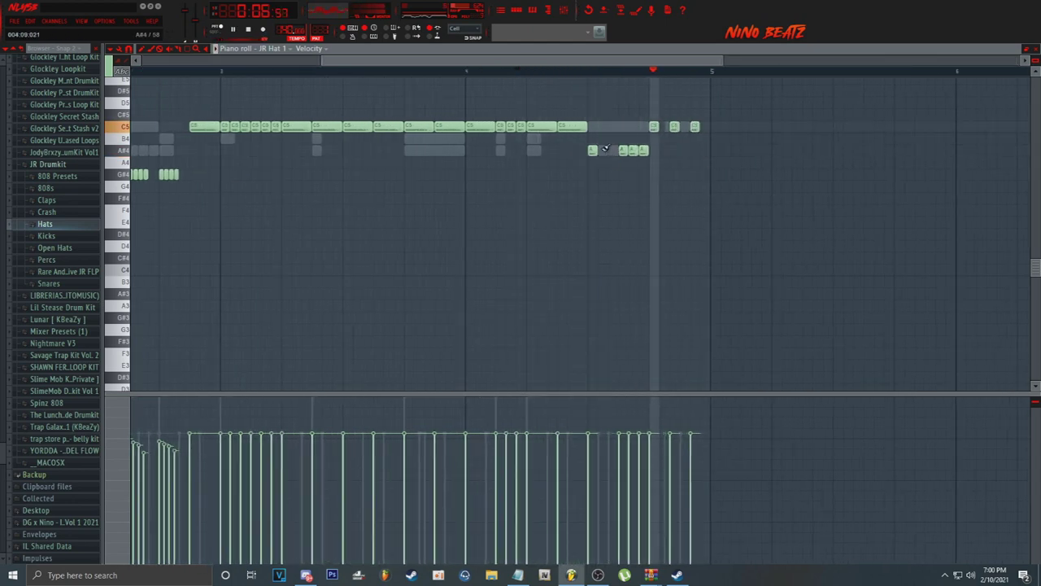
{"action": "scroll", "coordinate": [542, 71], "scroll_direction": "down", "scroll_amount": 3}
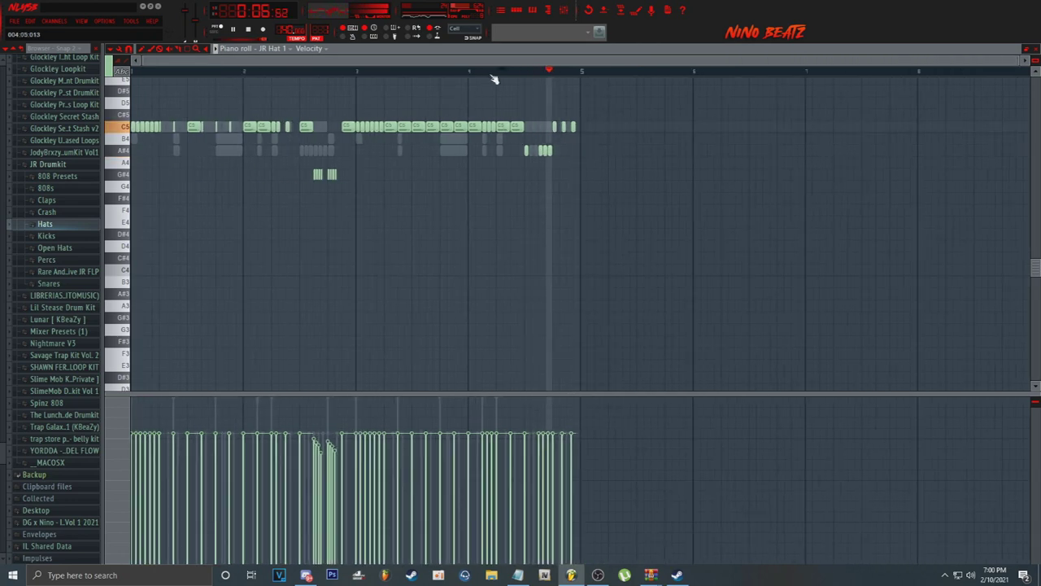
Step: Delete the HIT HAT [ SIZZLE ] channel from Pattern 1
{"action": "left_click", "coordinate": [531, 9]}
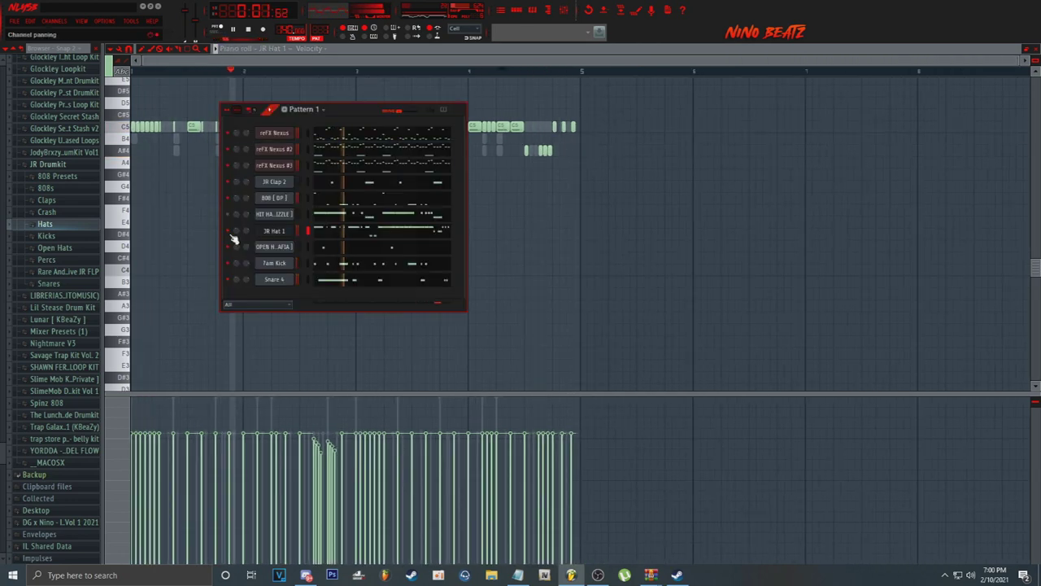
{"action": "right_click", "coordinate": [285, 214]}
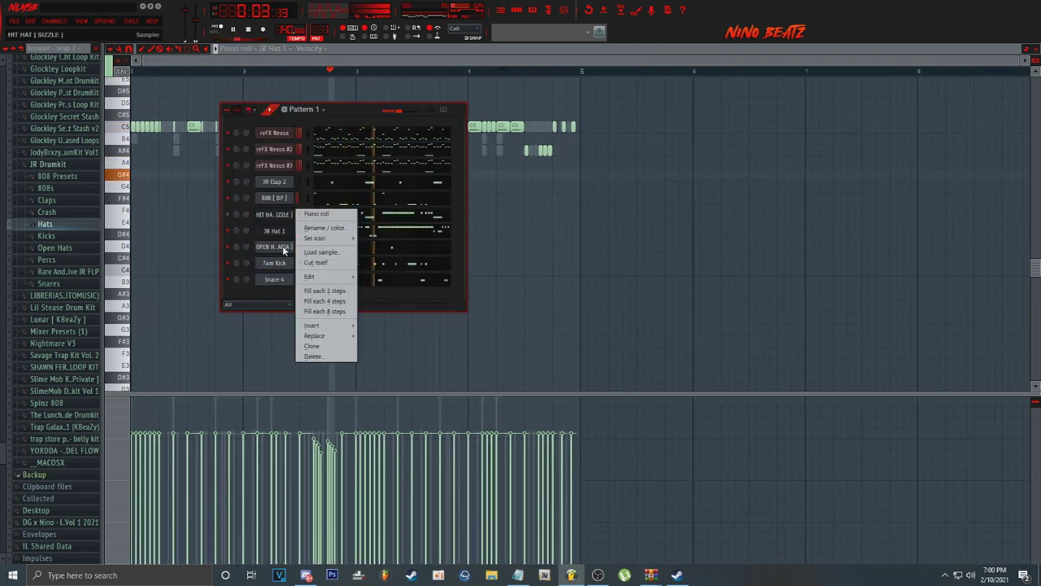
{"action": "left_click", "coordinate": [324, 357]}
{"action": "left_click", "coordinate": [561, 314]}
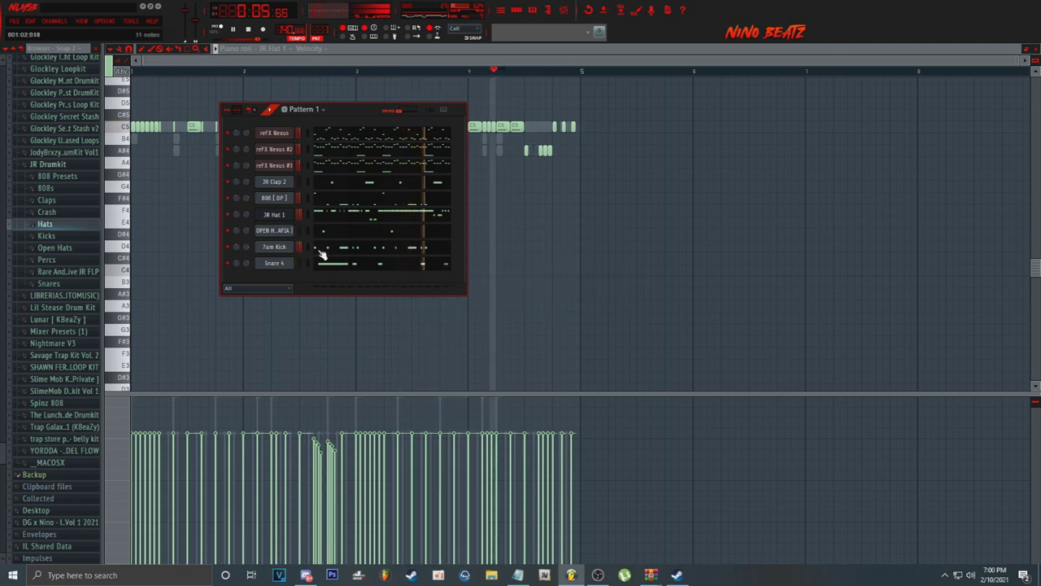
Step: Route the drum channels from JR Clap 2 to Snare 4 to consecutive mixer tracks starting at track 10, DP_snare_02
{"action": "left_click", "coordinate": [275, 247]}
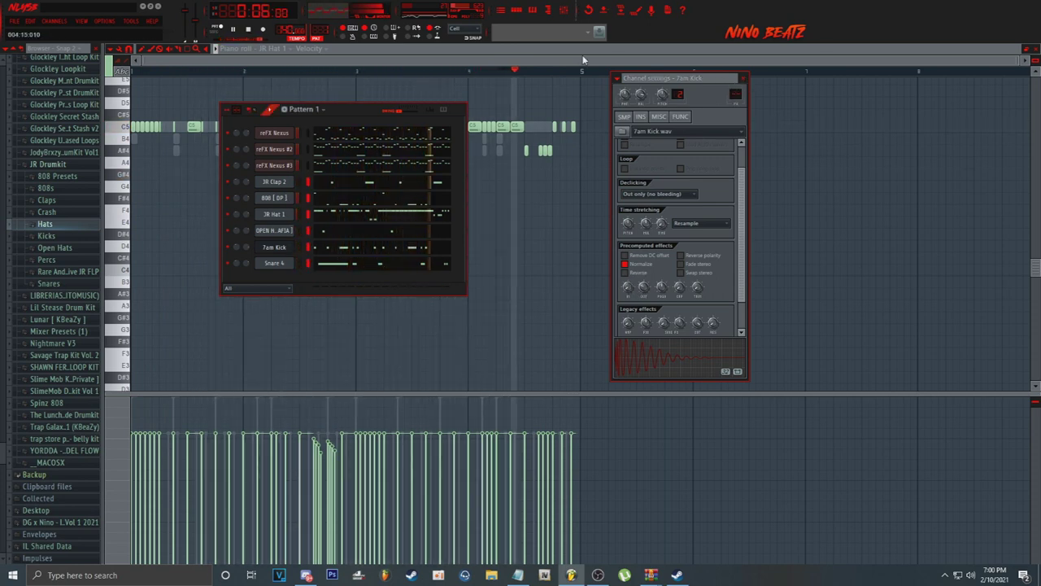
{"action": "left_click", "coordinate": [568, 10]}
{"action": "left_click", "coordinate": [269, 280]}
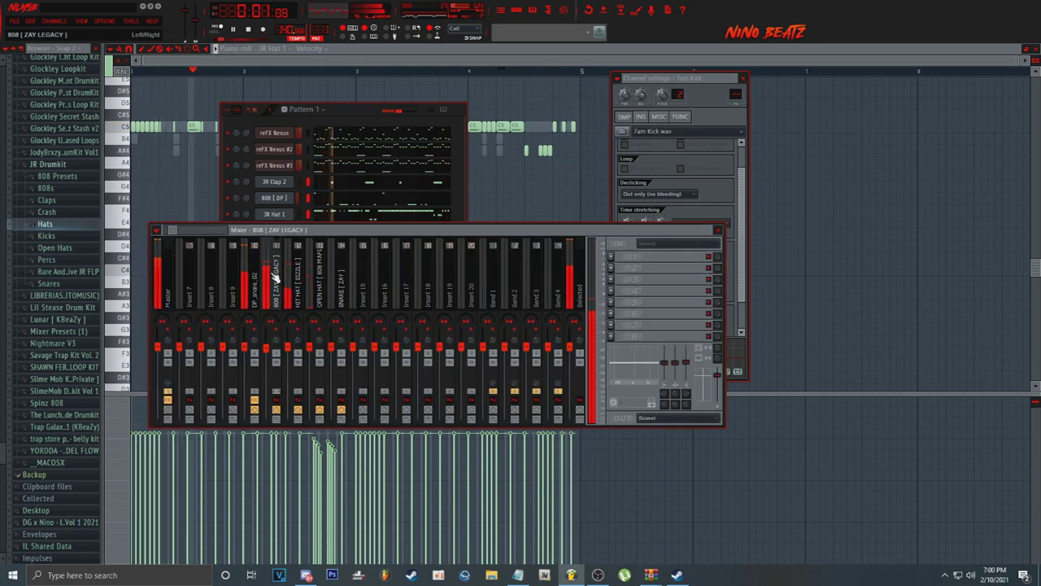
{"action": "right_click", "coordinate": [263, 277]}
{"action": "mouse_move", "coordinate": [329, 281]}
{"action": "left_click", "coordinate": [383, 287]}
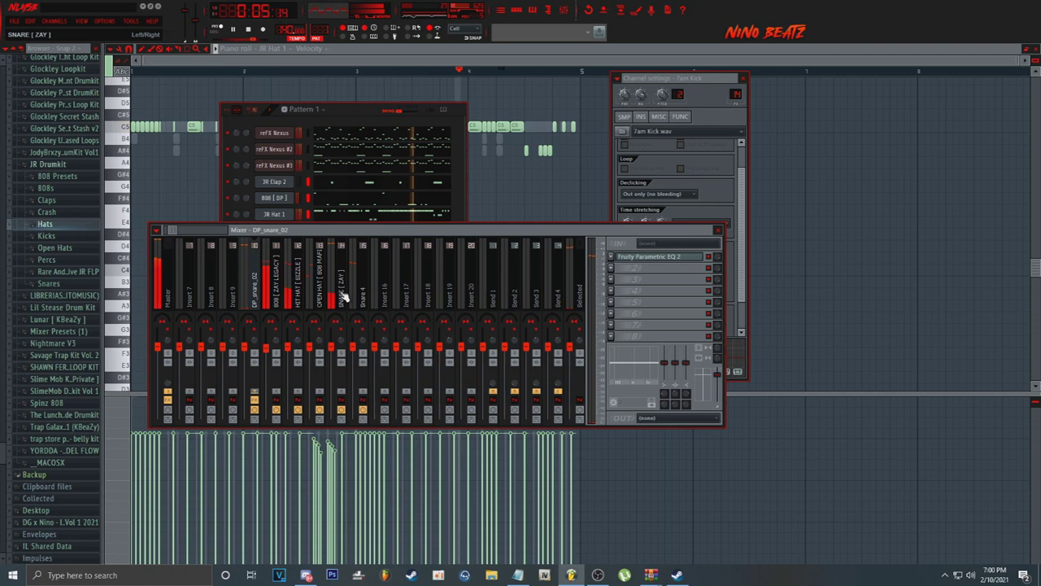
Step: Raise the volume of the 808 [ ZAY LEGACY ] mixer track and reset its stereo separation
{"action": "left_click", "coordinate": [275, 295]}
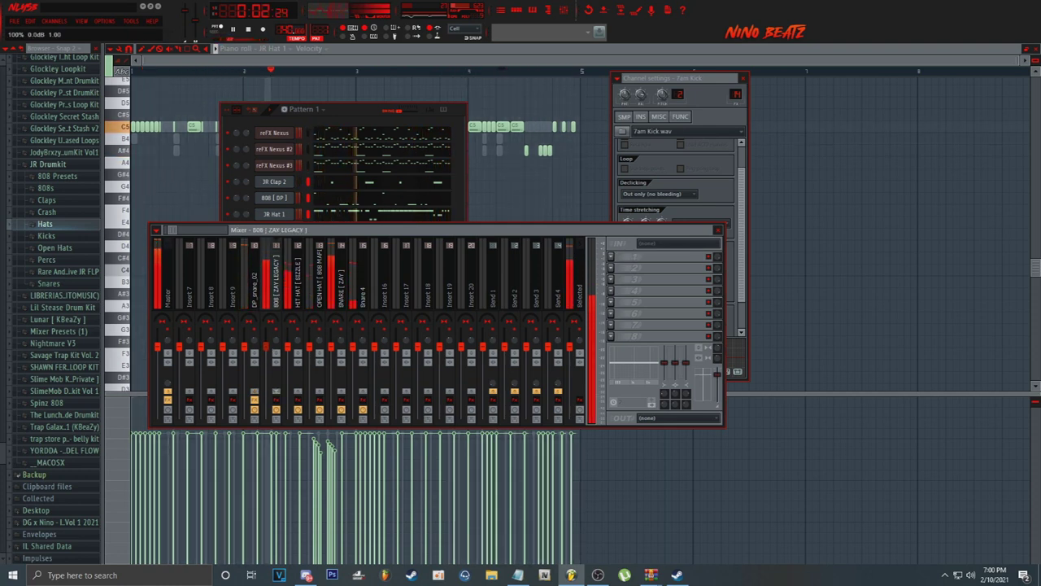
{"action": "right_click", "coordinate": [278, 344]}
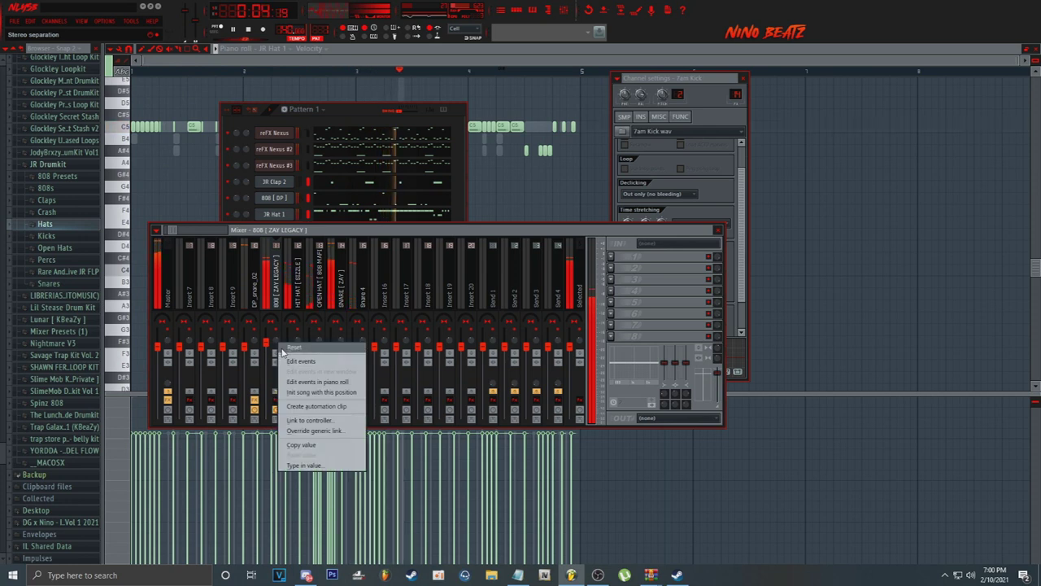
{"action": "left_click", "coordinate": [285, 348]}
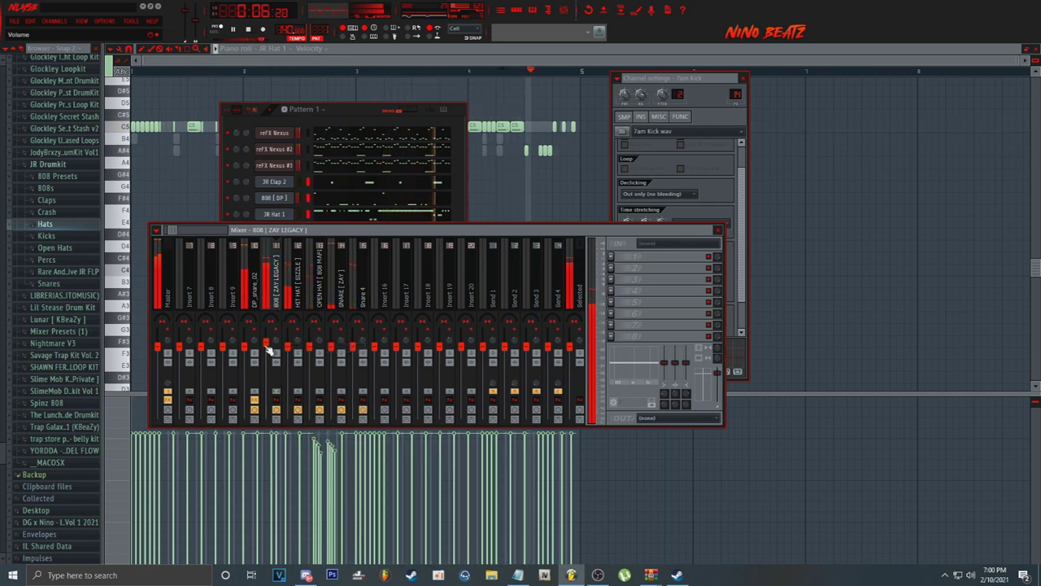
Step: Check the reFX Nexus and SNARE [ ZAY ] mixer tracks and their levels
{"action": "left_click", "coordinate": [344, 119]}
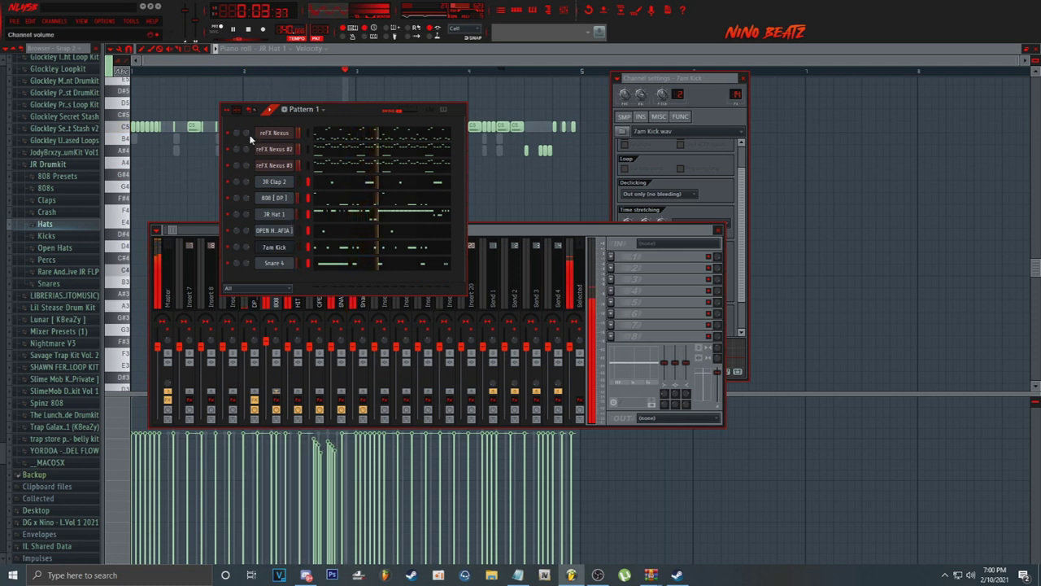
{"action": "left_click", "coordinate": [202, 240]}
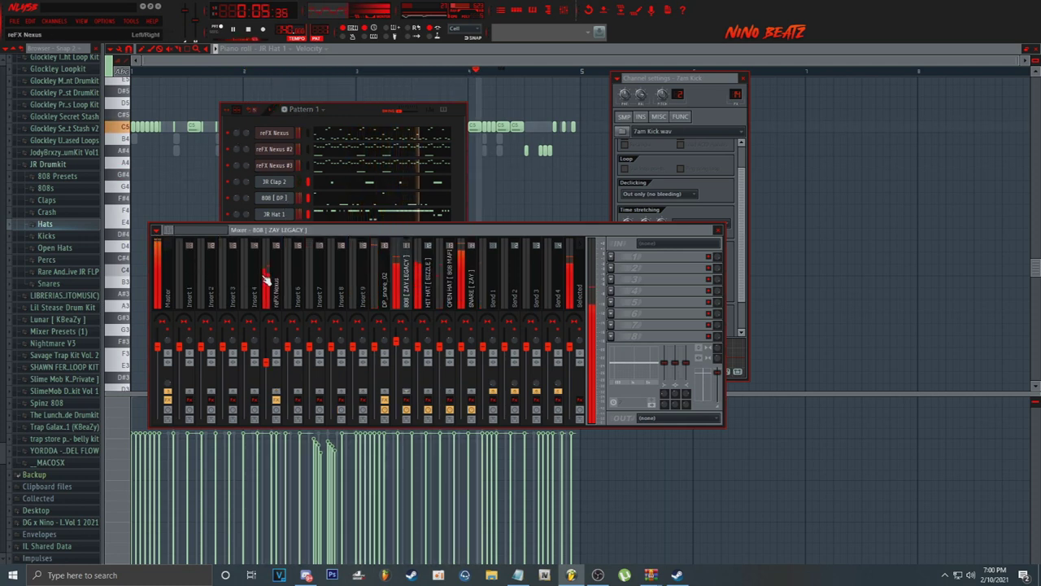
{"action": "left_click", "coordinate": [264, 276]}
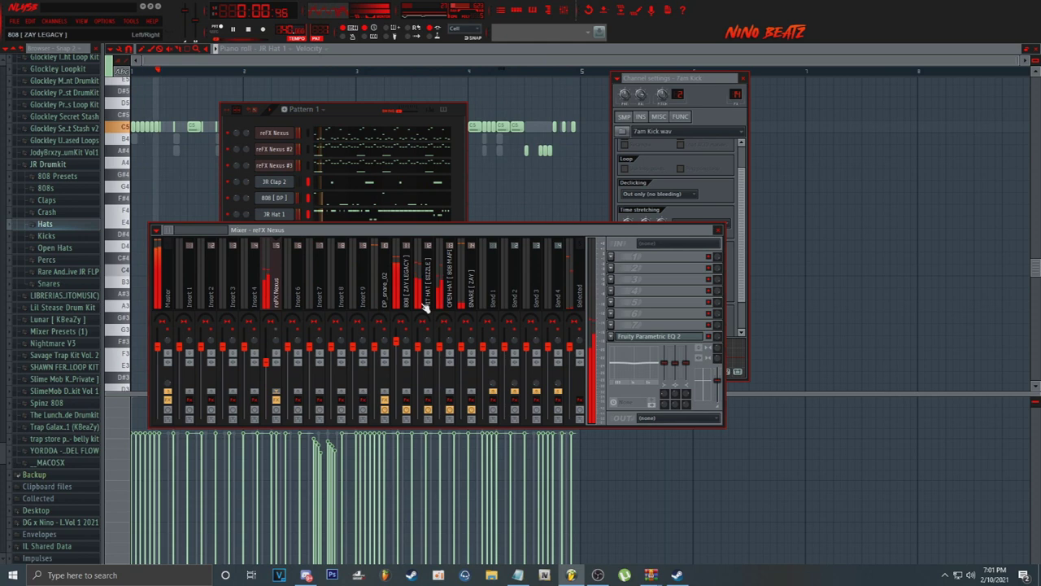
{"action": "left_click", "coordinate": [471, 337]}
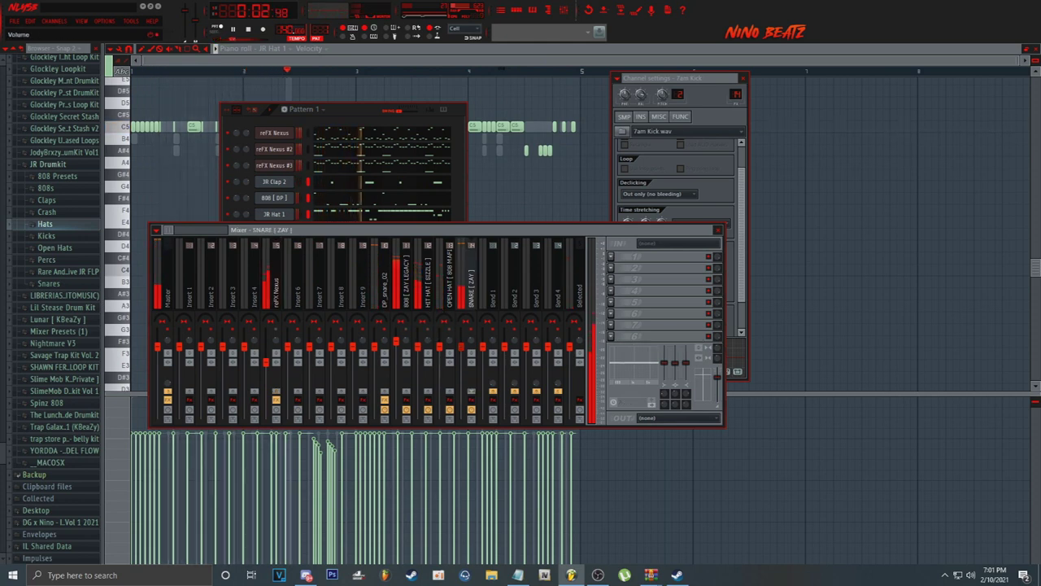
{"action": "left_click_drag", "start_coordinate": [170, 231], "coordinate": [165, 231]}
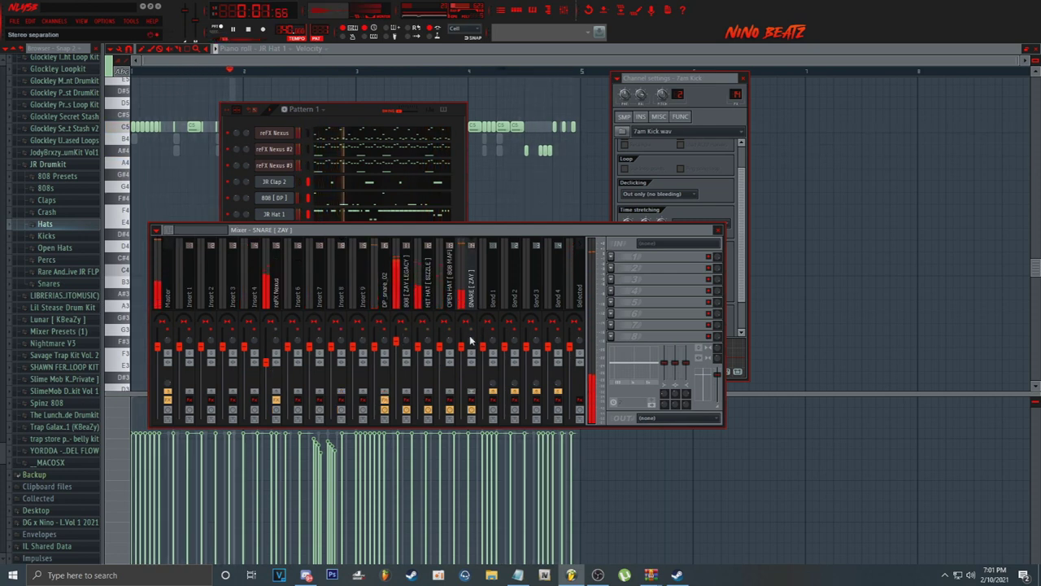
Step: Load Gross Beat in the first effect slot of the reFX Nexus mixer track and try the Complex 7 time effect
{"action": "left_click", "coordinate": [278, 289]}
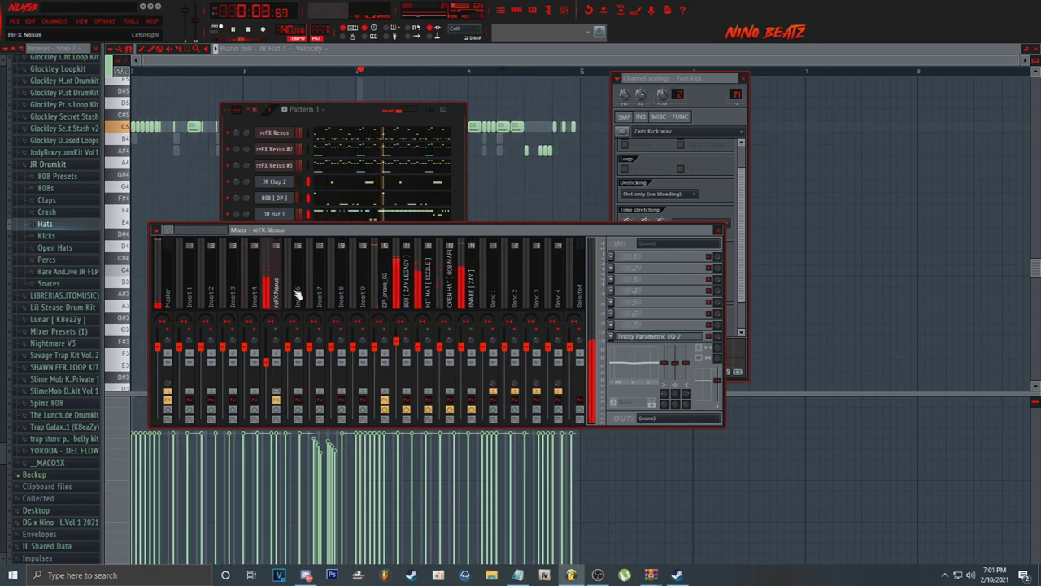
{"action": "left_click_drag", "start_coordinate": [165, 231], "coordinate": [169, 227]}
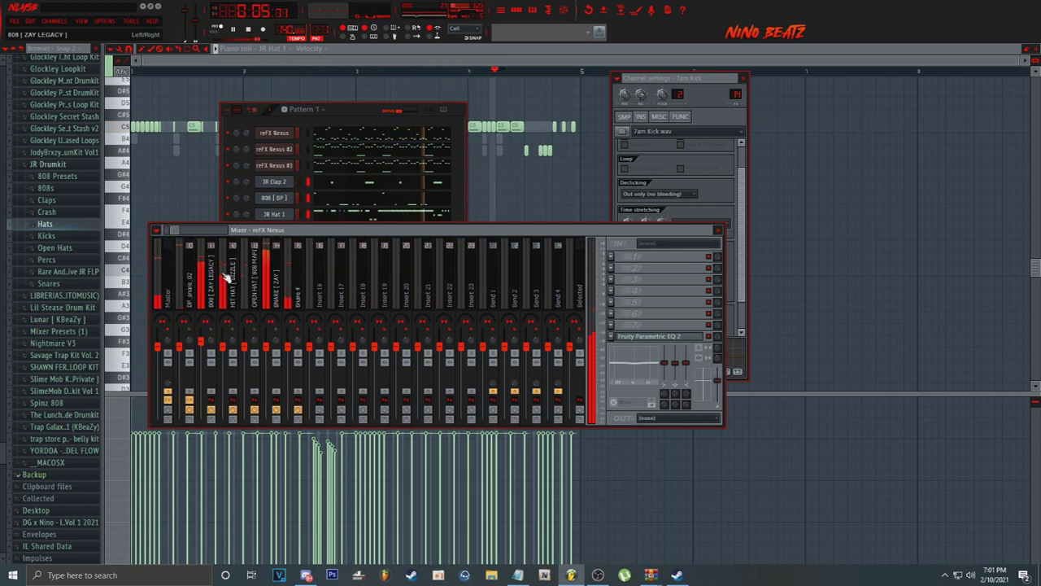
{"action": "left_click_drag", "start_coordinate": [174, 230], "coordinate": [158, 230]}
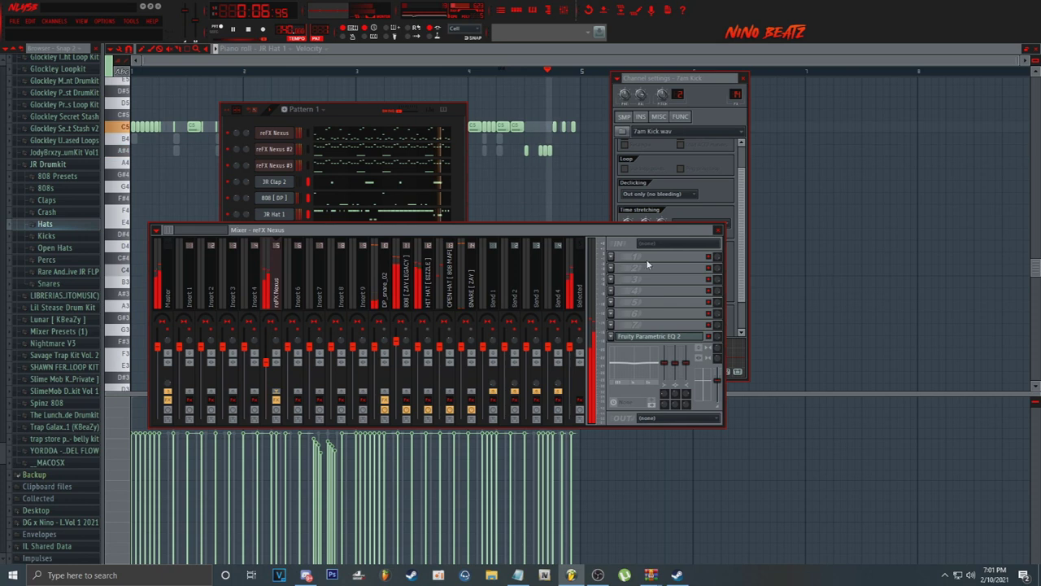
{"action": "left_click", "coordinate": [614, 257]}
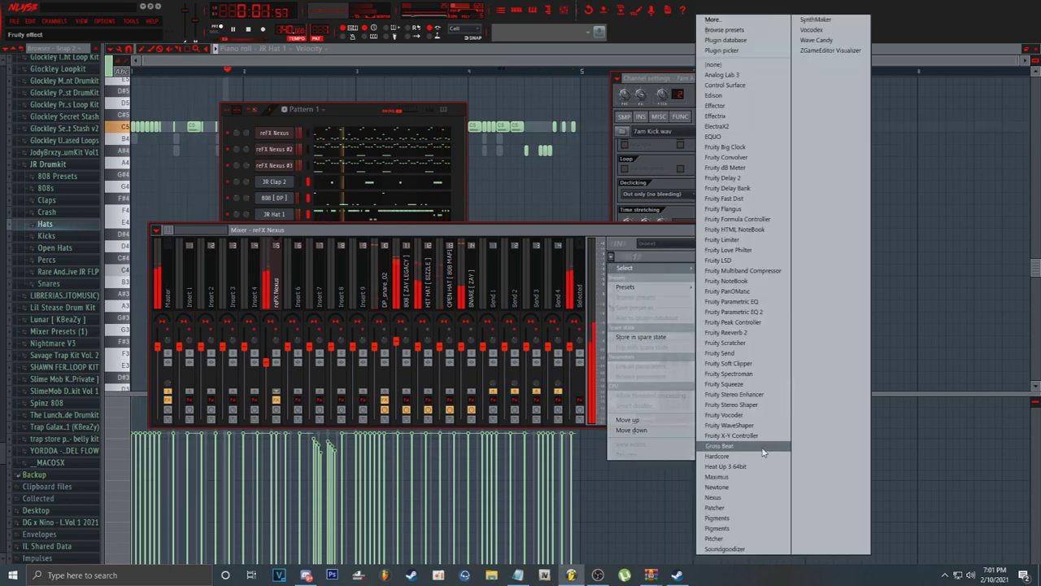
{"action": "left_click", "coordinate": [737, 446]}
{"action": "left_click", "coordinate": [203, 222]}
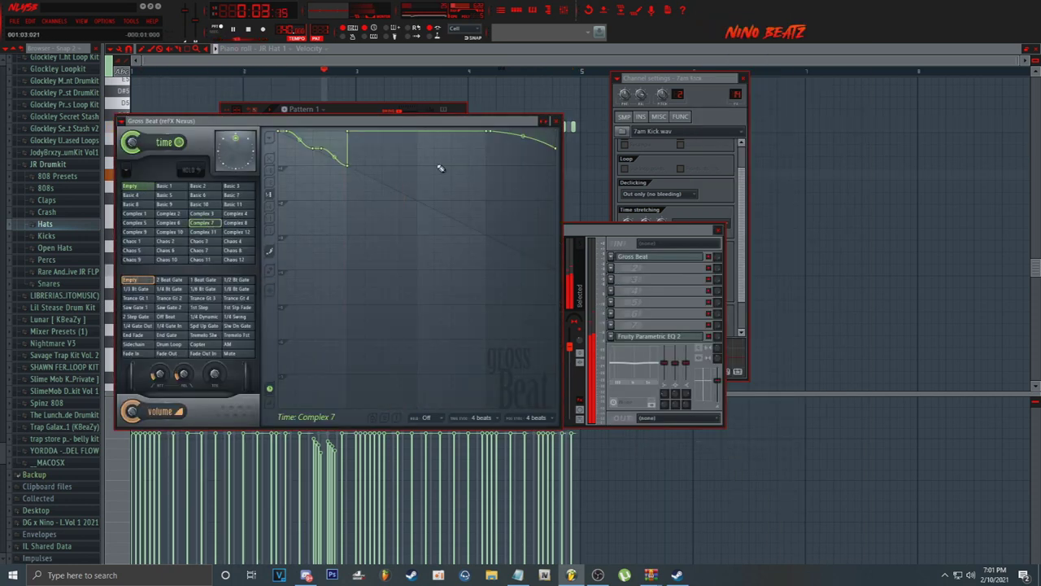
Step: Load the Momentary bank in Gross Beat and audition its time effects, including 1/2 Speed and Slow Tripplet
{"action": "left_click", "coordinate": [544, 123]}
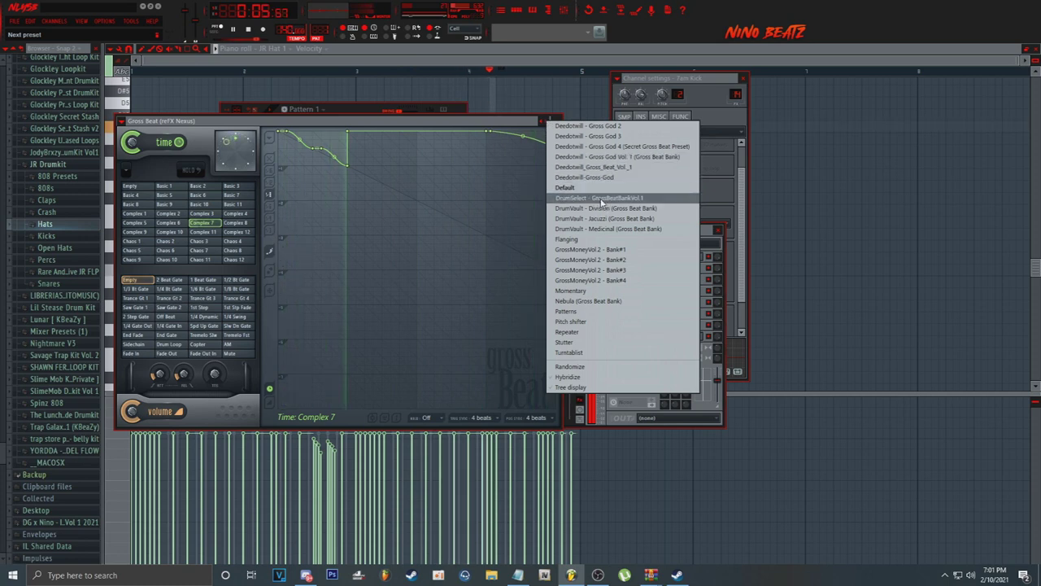
{"action": "left_click", "coordinate": [586, 300]}
{"action": "left_click", "coordinate": [240, 195]}
{"action": "left_click", "coordinate": [184, 186]}
{"action": "left_click", "coordinate": [173, 205]}
{"action": "left_click", "coordinate": [153, 214]}
{"action": "left_click", "coordinate": [140, 232]}
{"action": "left_click", "coordinate": [169, 242]}
{"action": "left_click", "coordinate": [210, 252]}
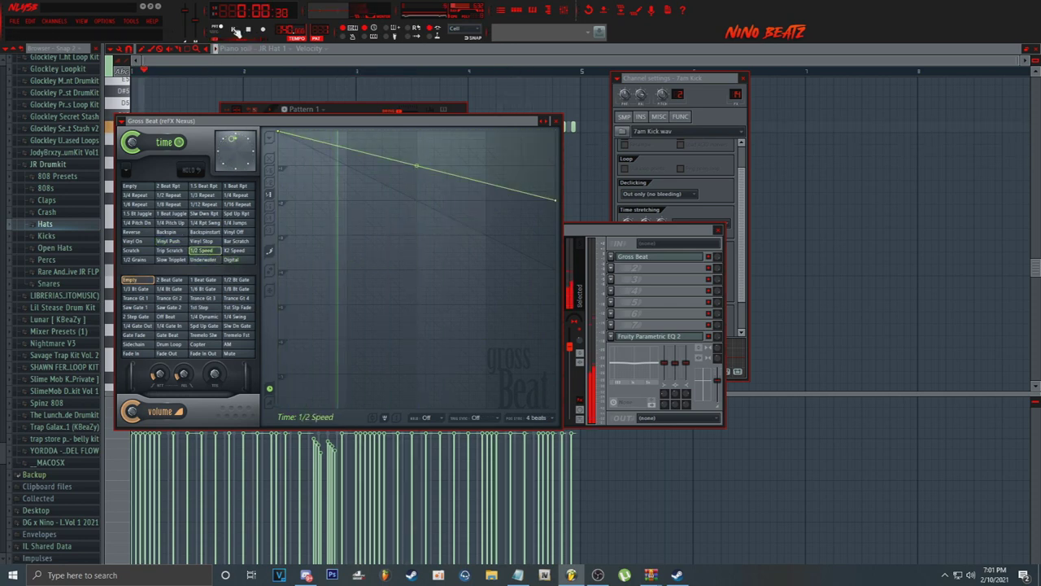
{"action": "left_click", "coordinate": [184, 260]}
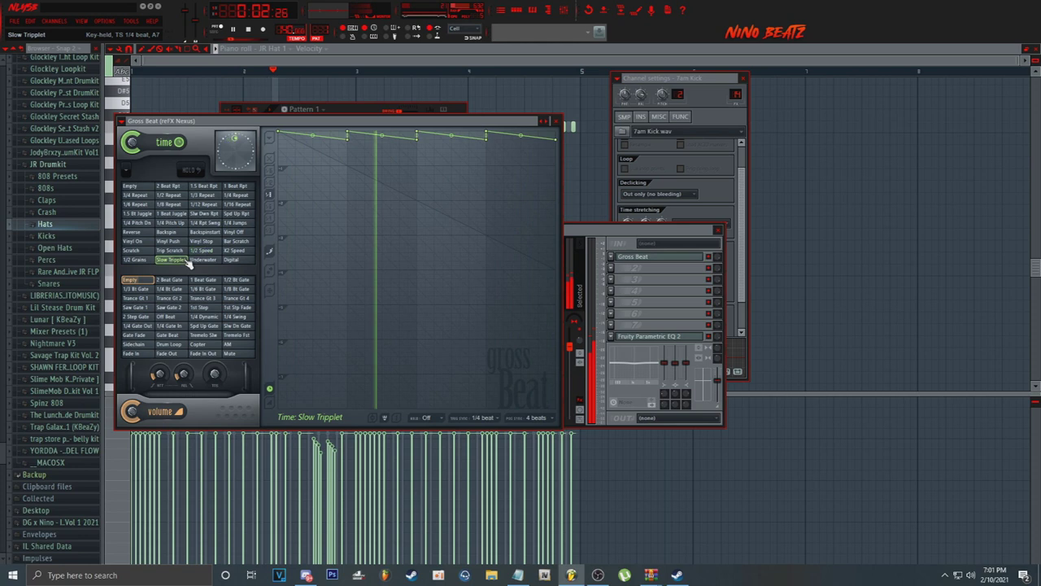
Step: Reset the time effect to Empty and audition the volume gates, including 1/4 Bt Gate, 1/3 Bt Gate, Slw Dn Gate and 1 Beat Gate
{"action": "left_click", "coordinate": [170, 288]}
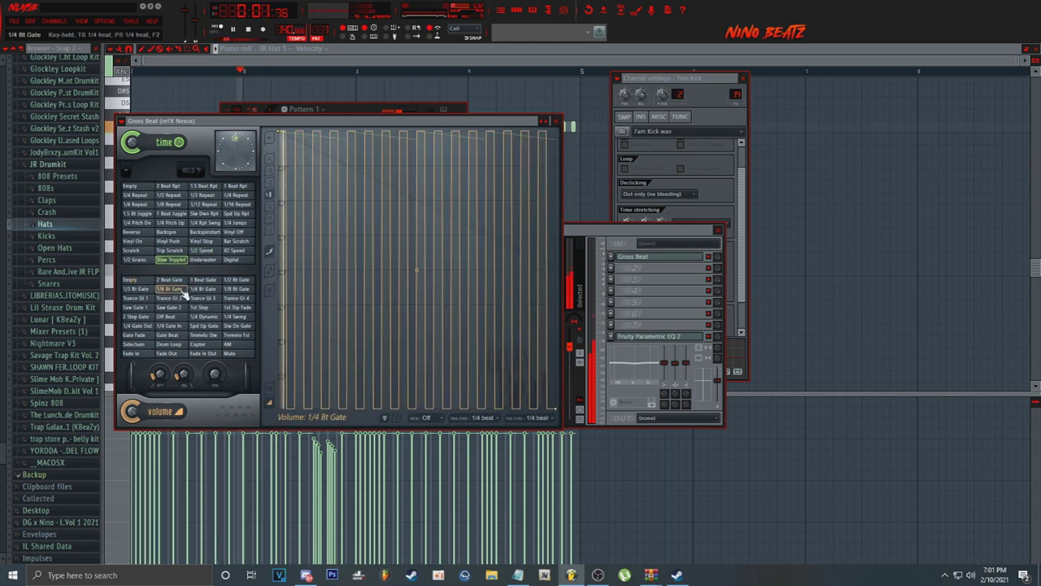
{"action": "left_click", "coordinate": [131, 186]}
{"action": "left_click", "coordinate": [137, 290]}
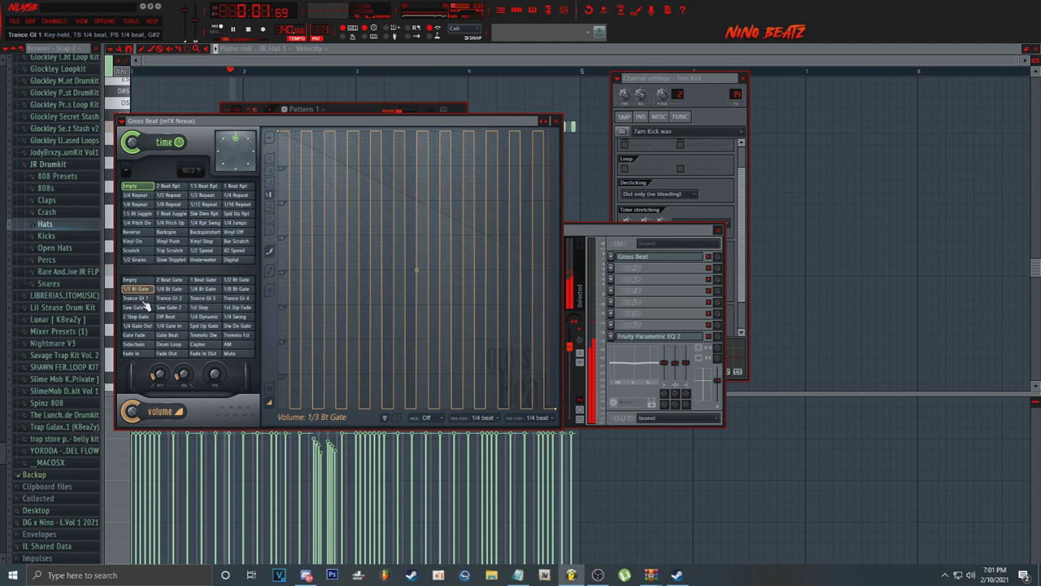
{"action": "left_click", "coordinate": [140, 308]}
{"action": "left_click", "coordinate": [138, 325]}
{"action": "left_click", "coordinate": [203, 334]}
{"action": "left_click", "coordinate": [203, 317]}
{"action": "left_click", "coordinate": [236, 298]}
{"action": "left_click", "coordinate": [237, 334]}
{"action": "left_click", "coordinate": [237, 325]}
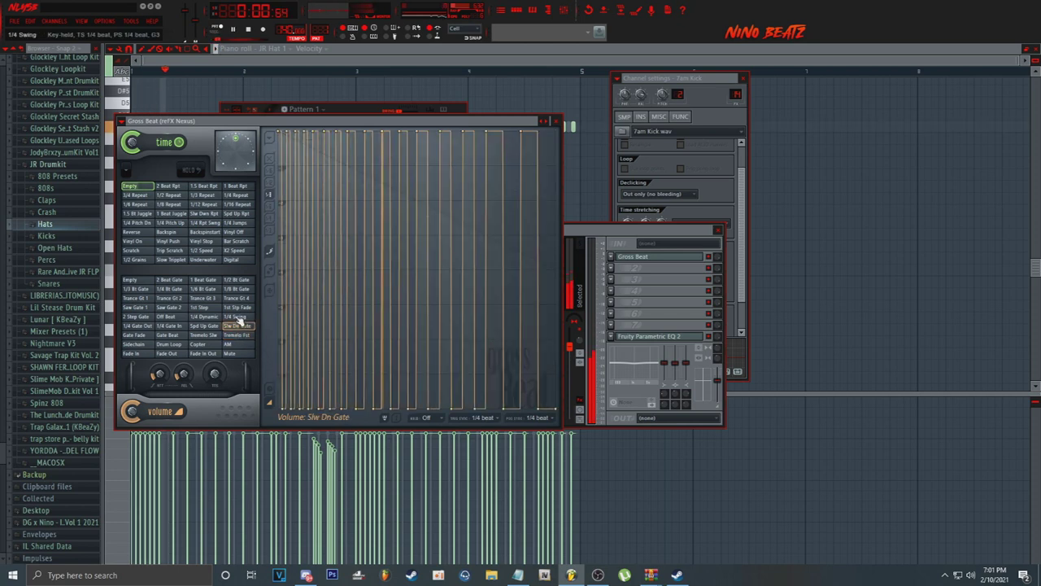
{"action": "left_click", "coordinate": [237, 298]}
{"action": "left_click", "coordinate": [238, 279]}
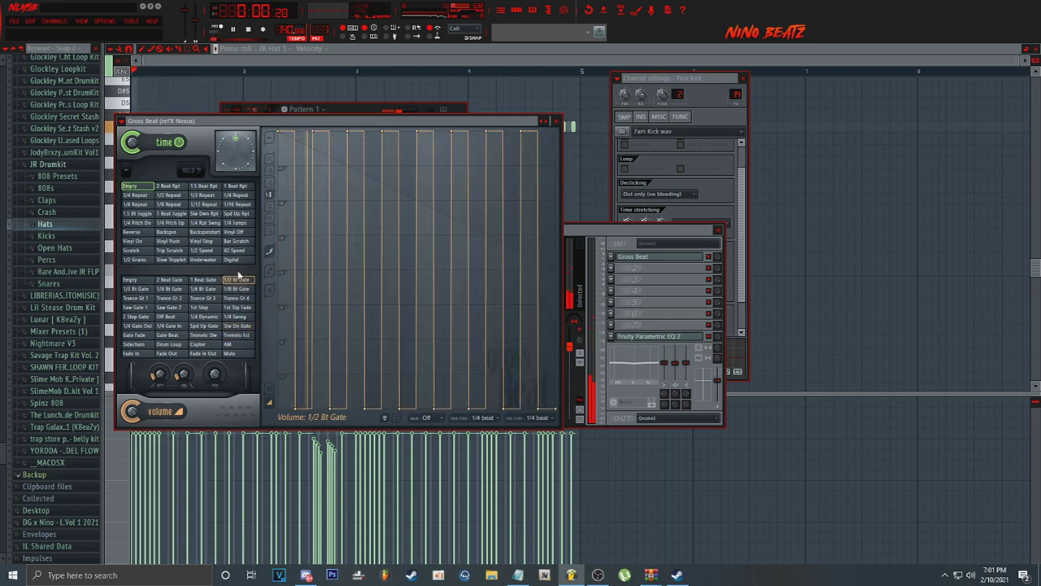
{"action": "left_click", "coordinate": [196, 282]}
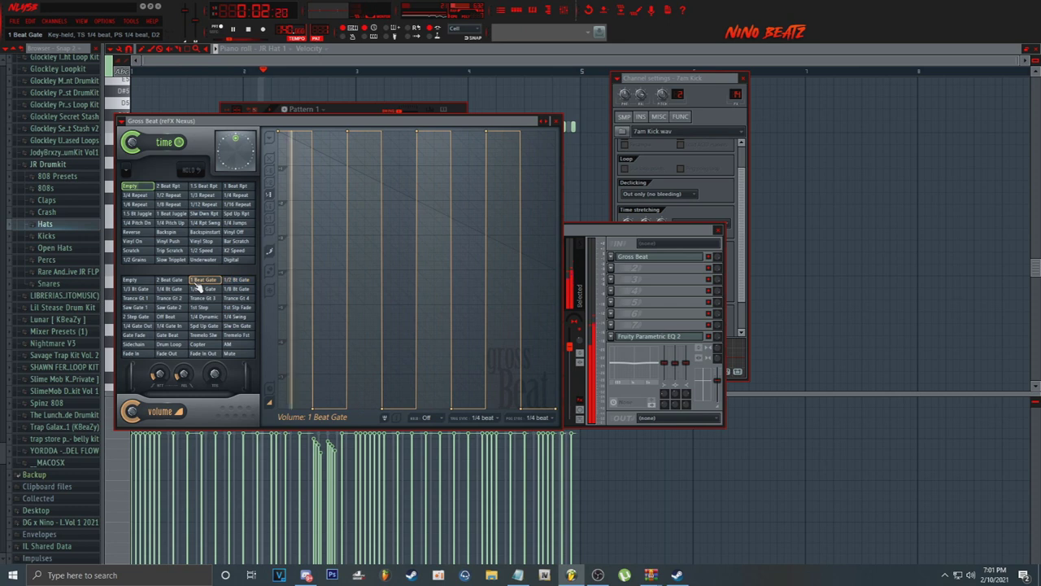
Step: Load the Gross Beat bank containing Jab to Reverse and flatten the dip in the middle of that effect's time curve
{"action": "left_click", "coordinate": [635, 261]}
{"action": "left_click", "coordinate": [612, 258]}
{"action": "left_click", "coordinate": [627, 258]}
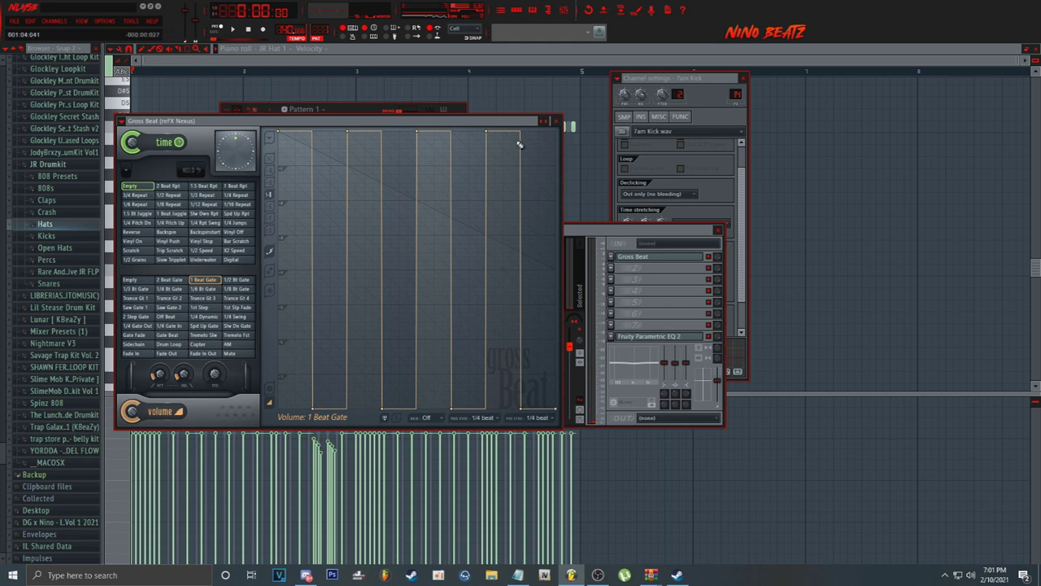
{"action": "left_click", "coordinate": [550, 123]}
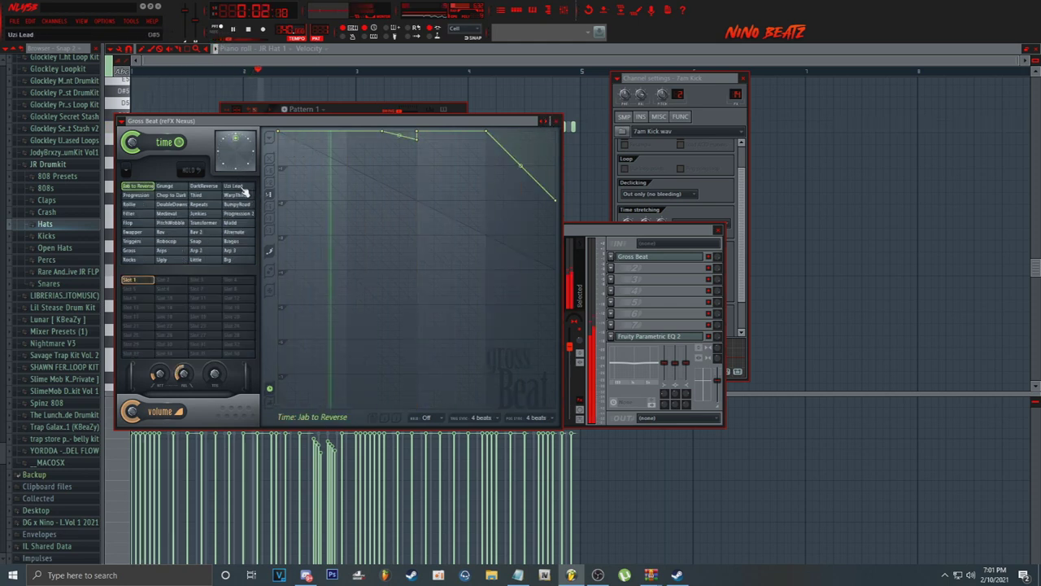
{"action": "left_click_drag", "start_coordinate": [423, 146], "coordinate": [417, 125]}
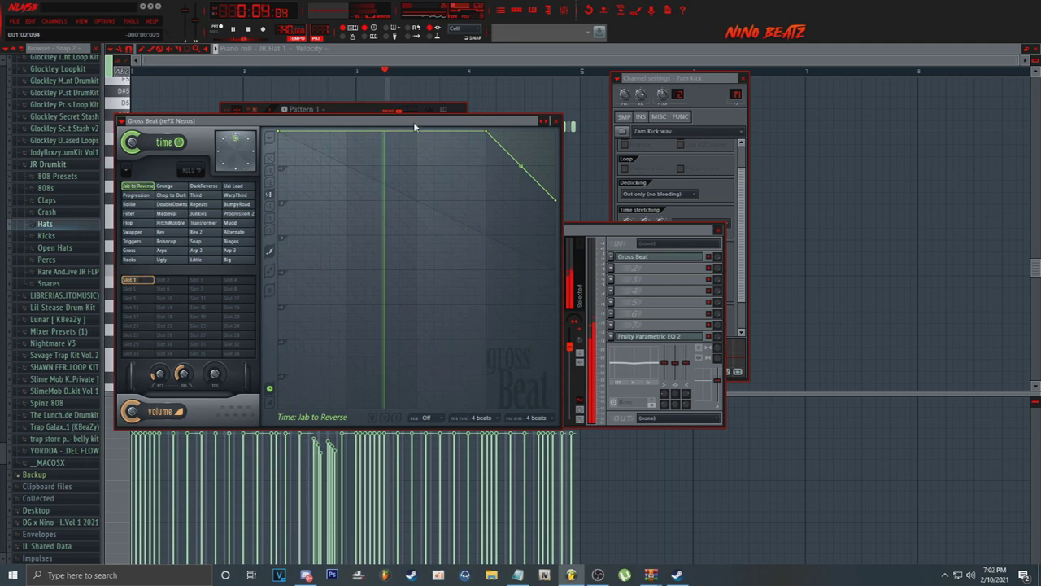
Step: Audition other time effects in the loaded Gross Beat bank, including WarpThird, Big, Ugly and Gross
{"action": "left_click", "coordinate": [234, 196]}
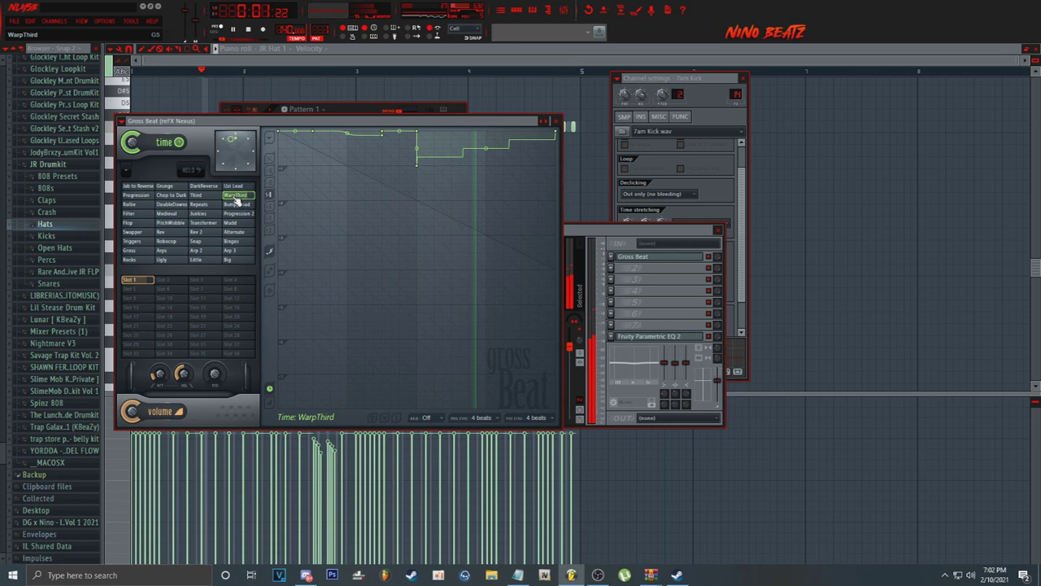
{"action": "left_click", "coordinate": [233, 223]}
{"action": "left_click", "coordinate": [233, 242]}
{"action": "left_click", "coordinate": [234, 250]}
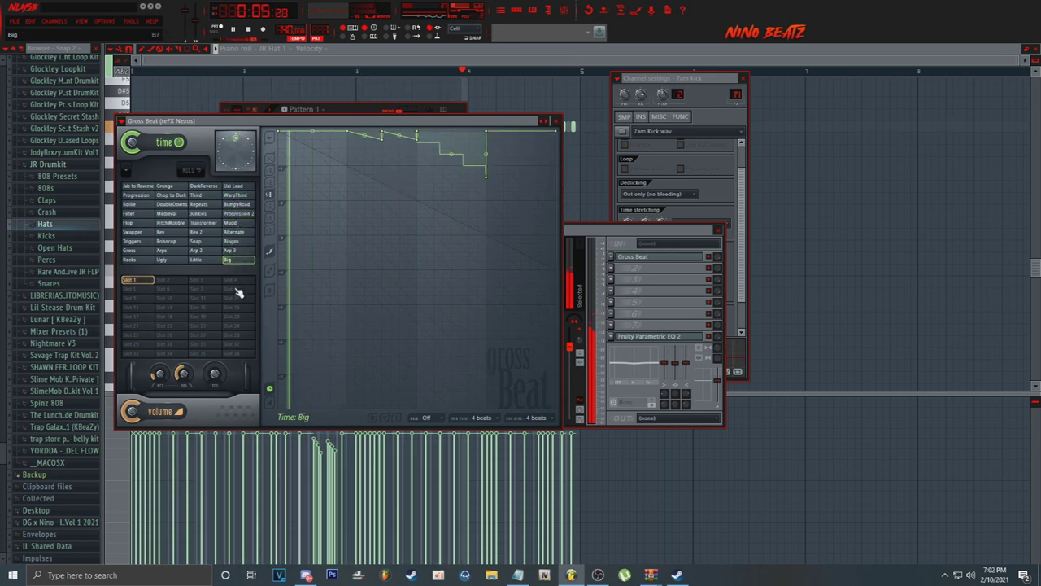
{"action": "left_click", "coordinate": [163, 261]}
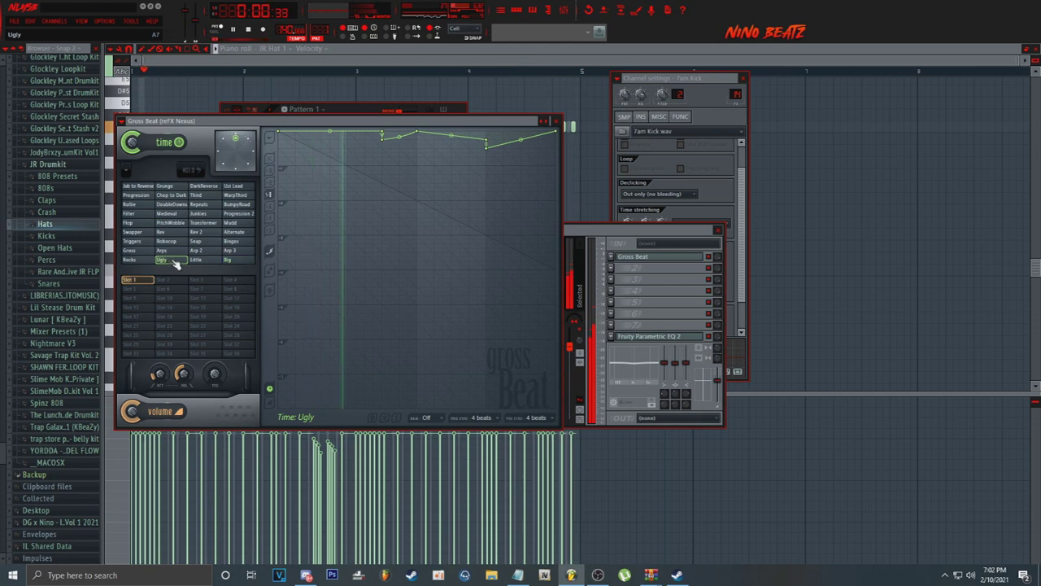
{"action": "left_click", "coordinate": [135, 251]}
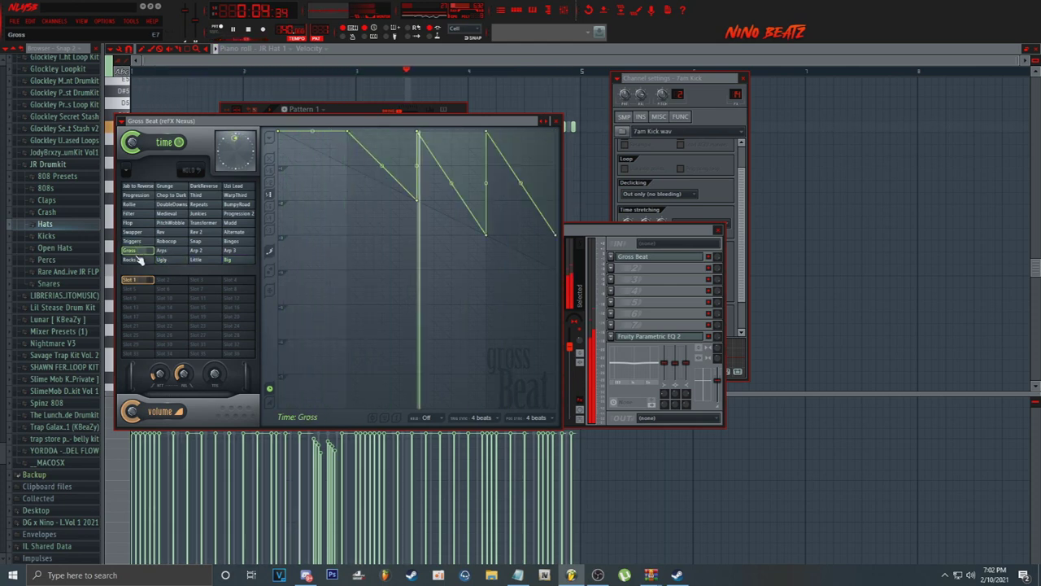
Step: Apply the Triggers time effect and flatten the first two dips in its curve, keeping the last one
{"action": "left_click", "coordinate": [137, 241]}
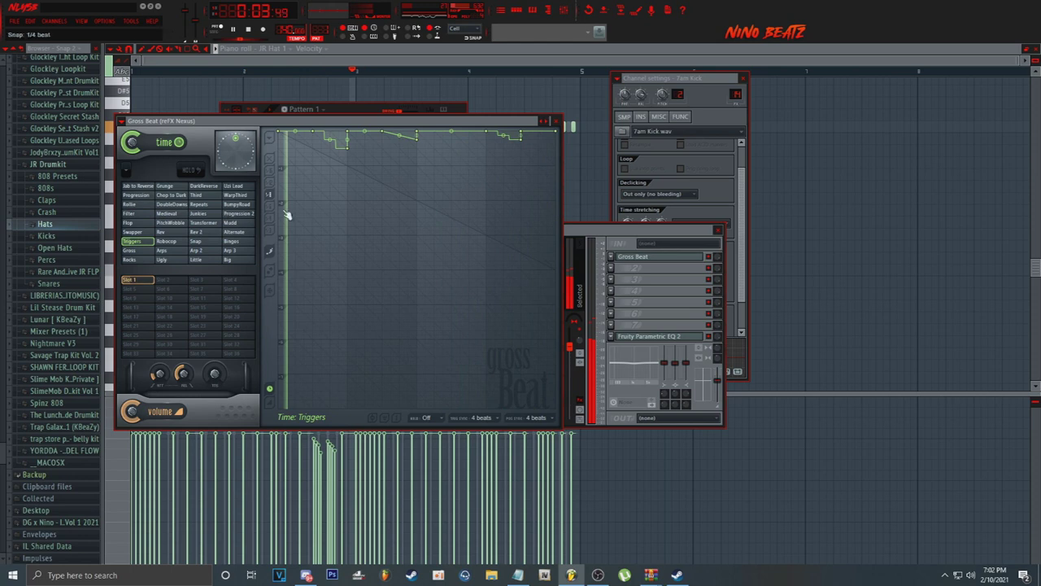
{"action": "mouse_move", "coordinate": [348, 121]}
{"action": "left_mouse_down"}
{"action": "mouse_move", "coordinate": [345, 140]}
{"action": "mouse_move", "coordinate": [420, 134]}
{"action": "left_mouse_up"}
Step: Open the reFX Nexus channel's instrument, set its reverb mix to 72, and return to the Gross Beat window
{"action": "left_click", "coordinate": [361, 107]}
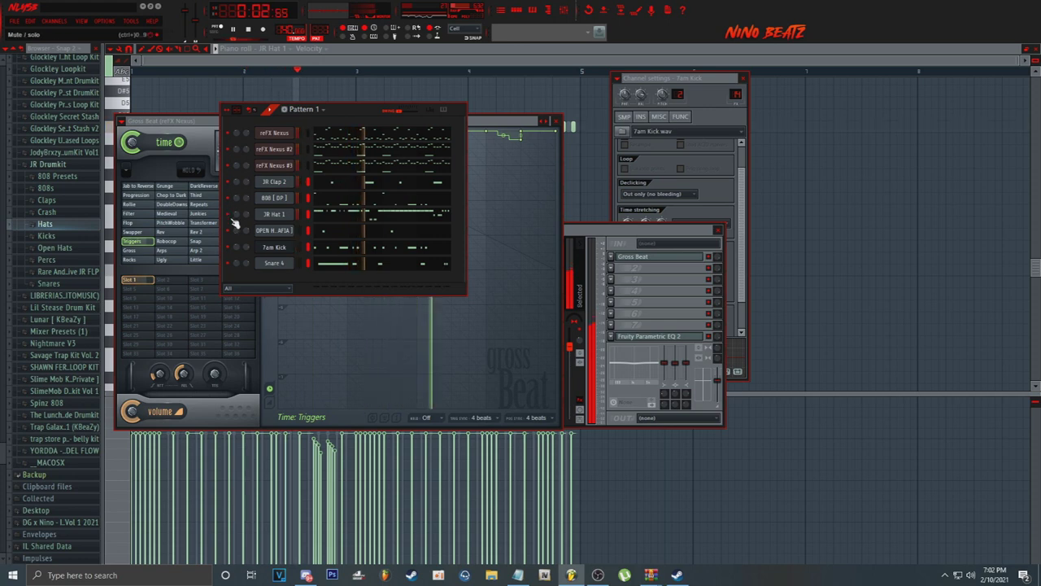
{"action": "key", "text": "F9"}
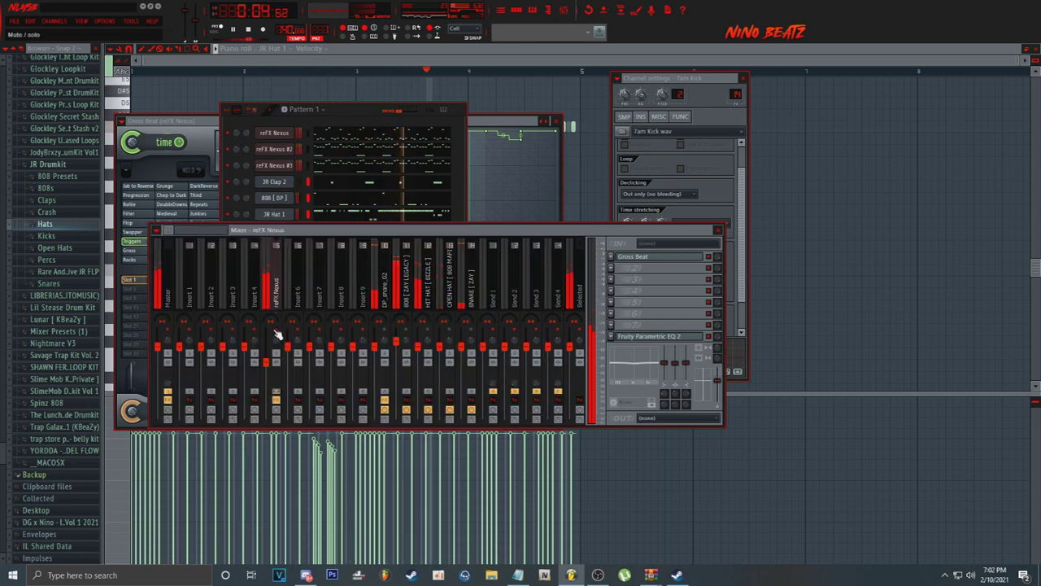
{"action": "left_click", "coordinate": [231, 147]}
{"action": "left_click", "coordinate": [297, 308]}
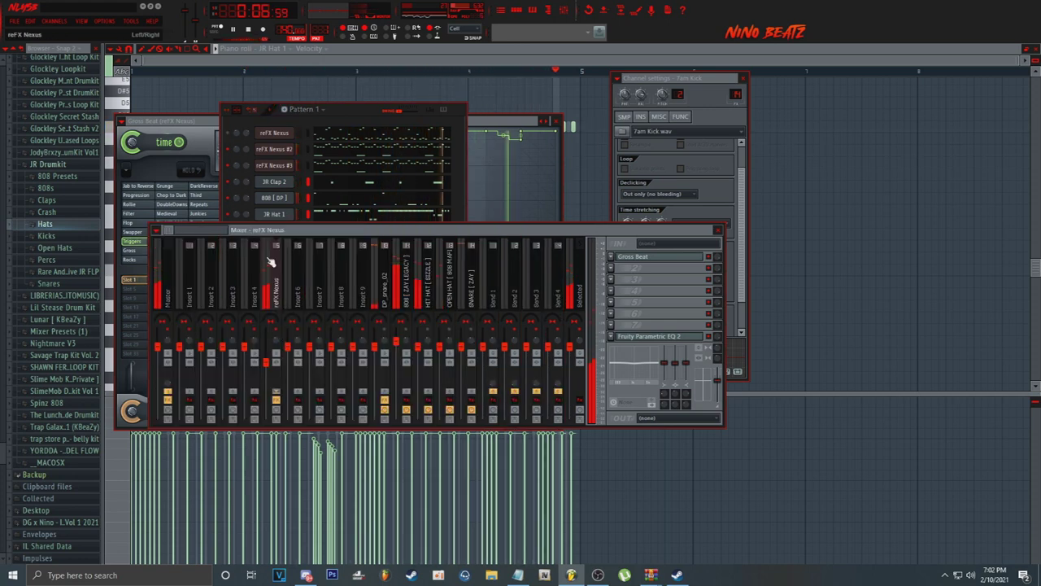
{"action": "left_click", "coordinate": [249, 148]}
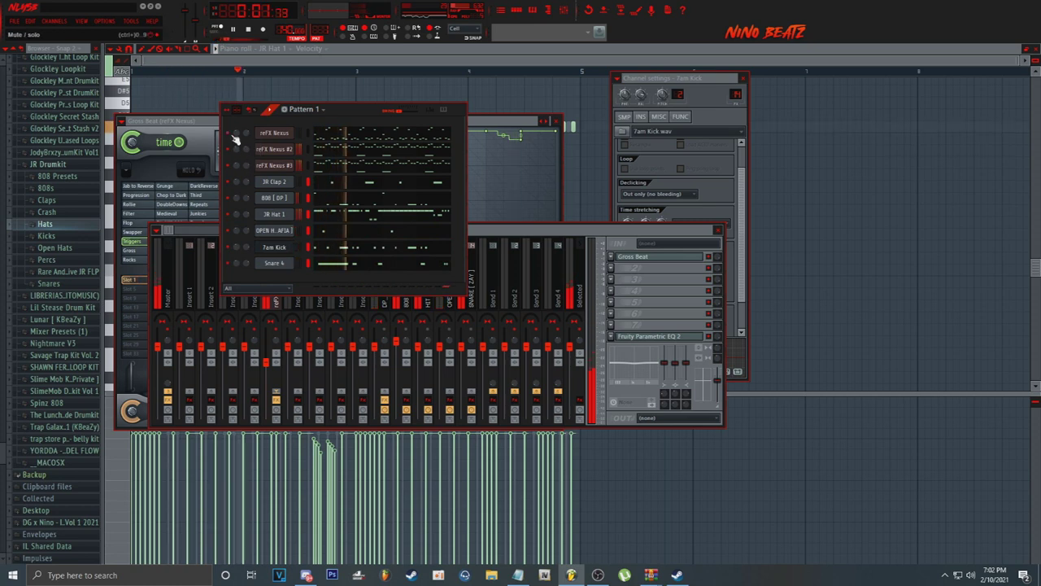
{"action": "left_click", "coordinate": [272, 134]}
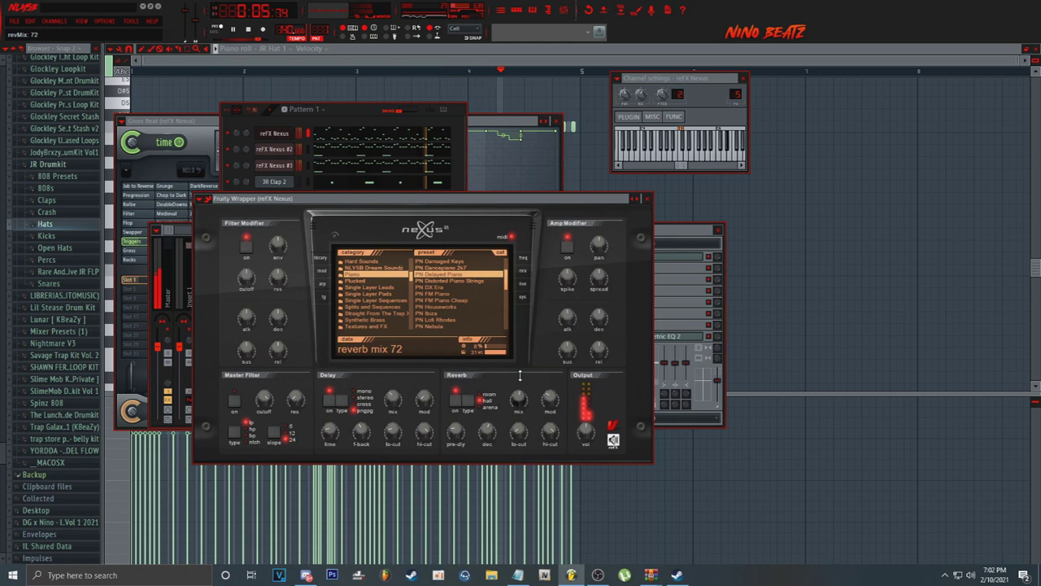
{"action": "left_click", "coordinate": [415, 116]}
{"action": "left_click", "coordinate": [513, 122]}
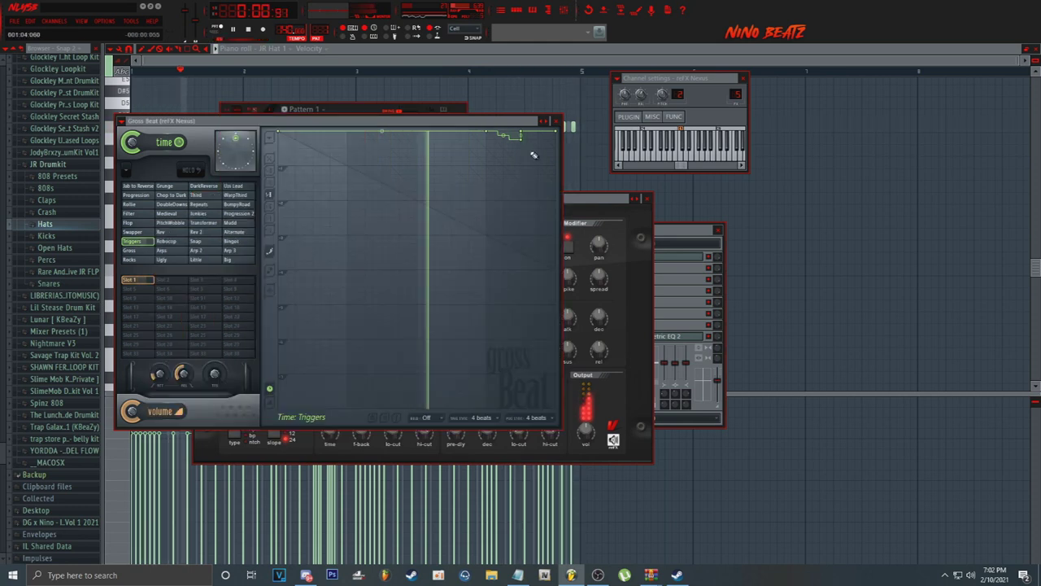
Step: Insert Fruity Parametric EQ 2 in the Snare 4 mixer track's first effect slot, cutting the lows and boosting the highs
{"action": "left_click", "coordinate": [674, 231]}
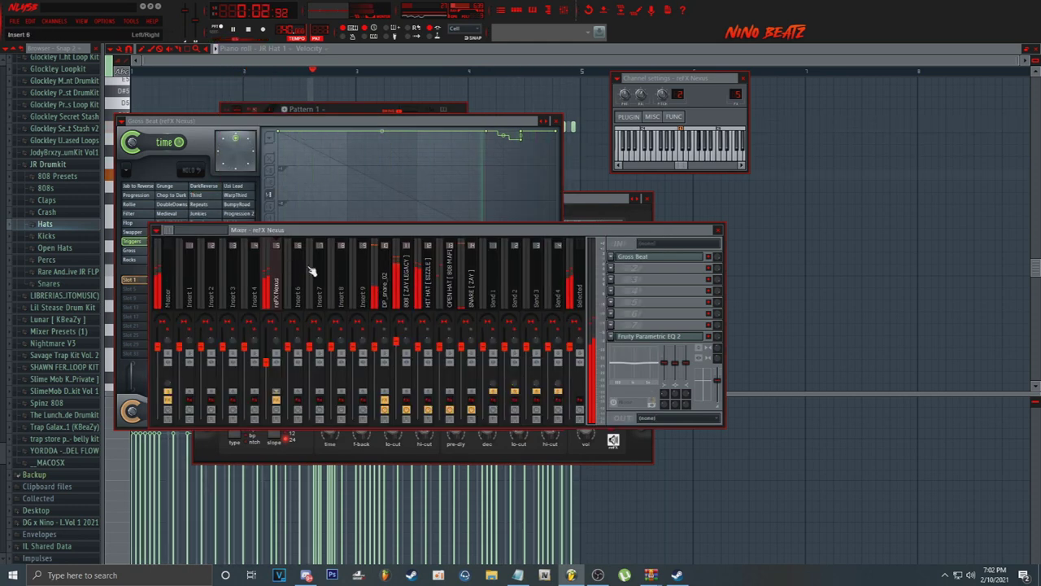
{"action": "left_click", "coordinate": [388, 285]}
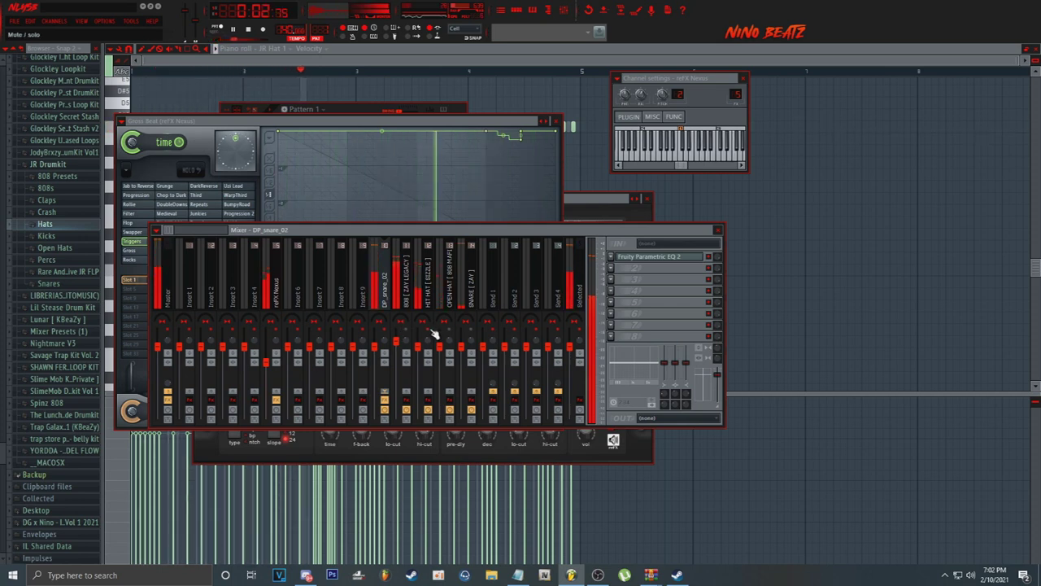
{"action": "left_click_drag", "start_coordinate": [171, 233], "coordinate": [174, 236]}
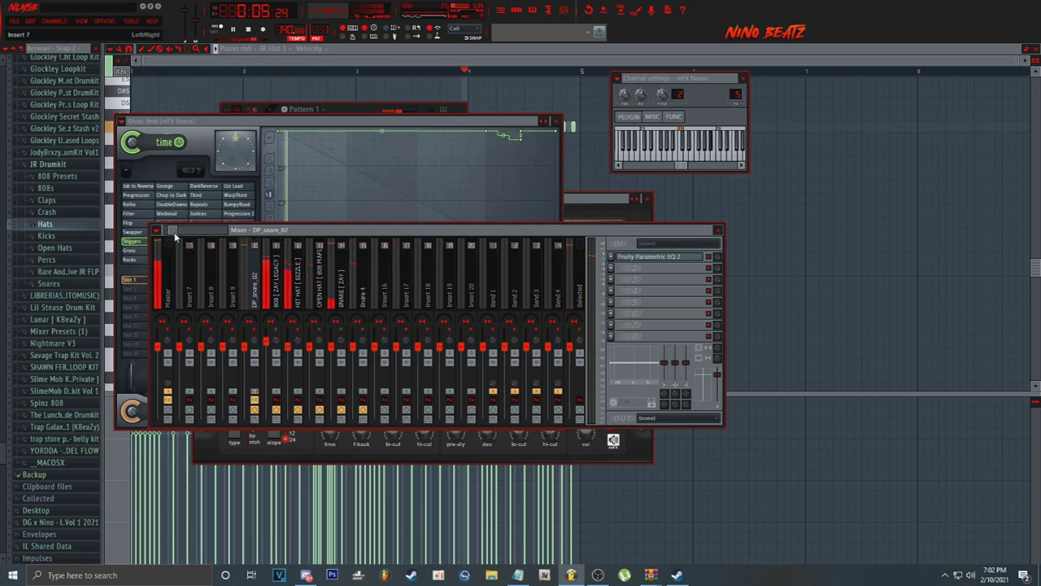
{"action": "left_click", "coordinate": [359, 315]}
{"action": "left_click", "coordinate": [643, 256]}
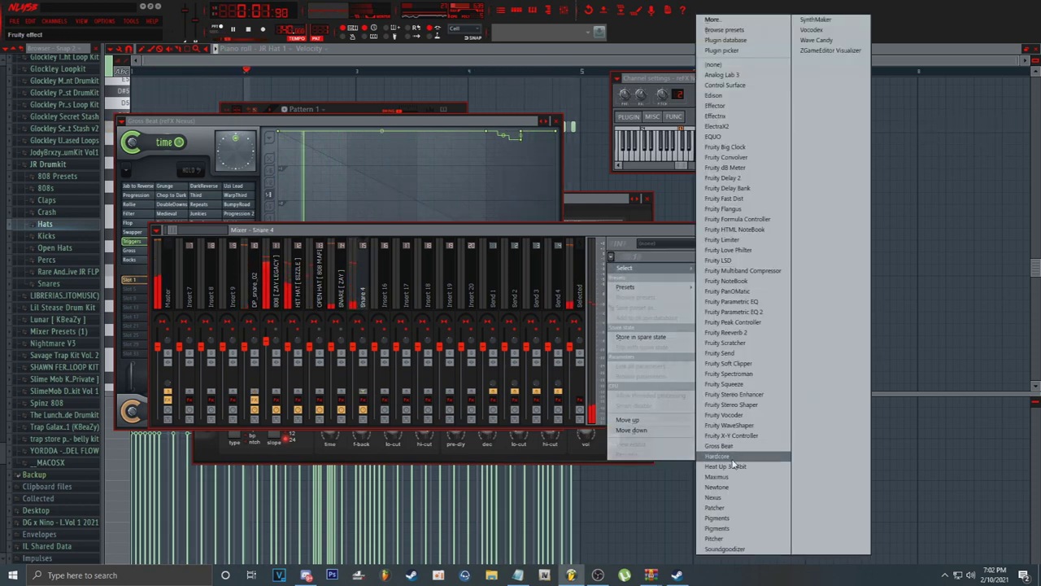
{"action": "left_click", "coordinate": [751, 313]}
{"action": "left_click_drag", "start_coordinate": [165, 206], "coordinate": [204, 252]}
{"action": "mouse_move", "coordinate": [309, 206]}
{"action": "left_mouse_down"}
{"action": "mouse_move", "coordinate": [309, 184]}
{"action": "mouse_move", "coordinate": [317, 195]}
{"action": "left_mouse_up"}
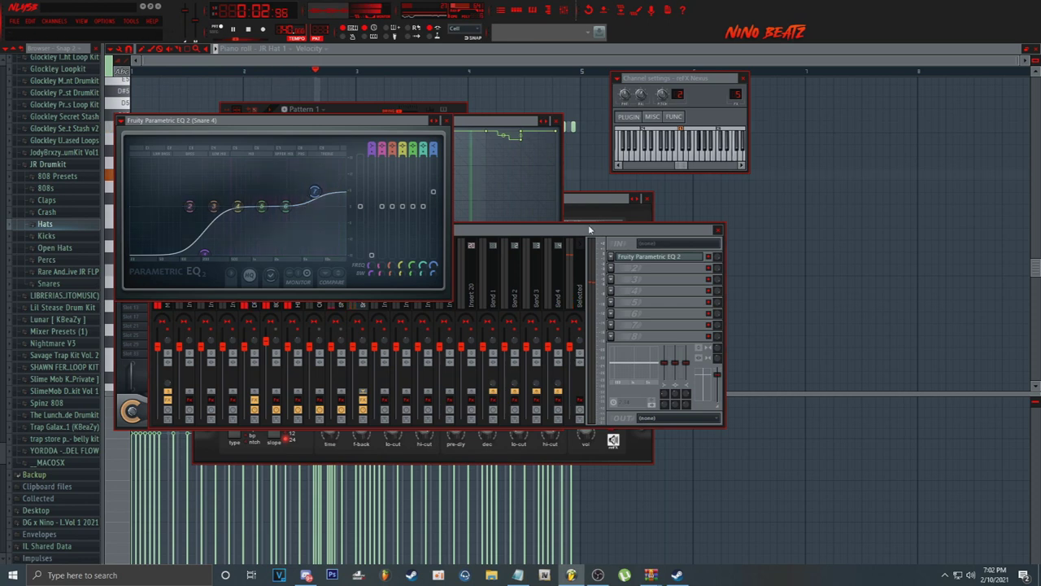
Step: Close the reFX Nexus window and set the volume of the 808 [ ZAY LEGACY ] mixer track to 110%
{"action": "left_click", "coordinate": [595, 198]}
{"action": "left_click", "coordinate": [646, 199]}
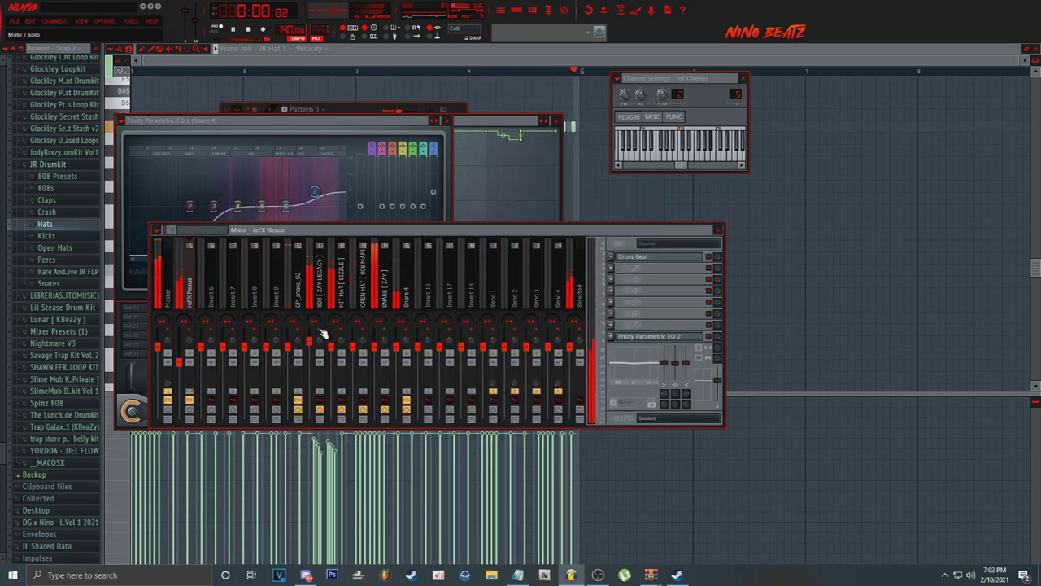
{"action": "left_click", "coordinate": [314, 344]}
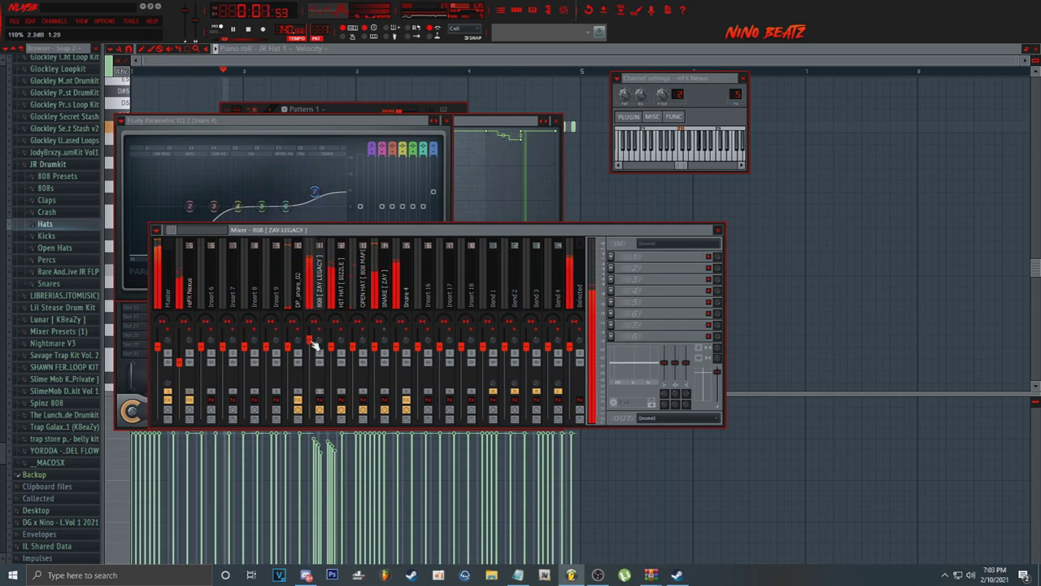
{"action": "right_click", "coordinate": [313, 289]}
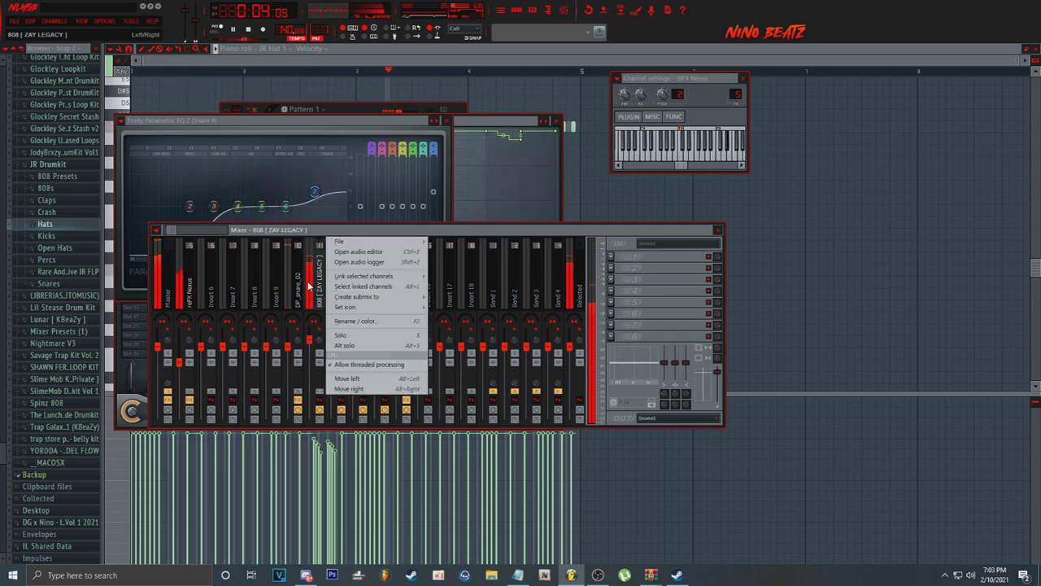
{"action": "left_click", "coordinate": [309, 286]}
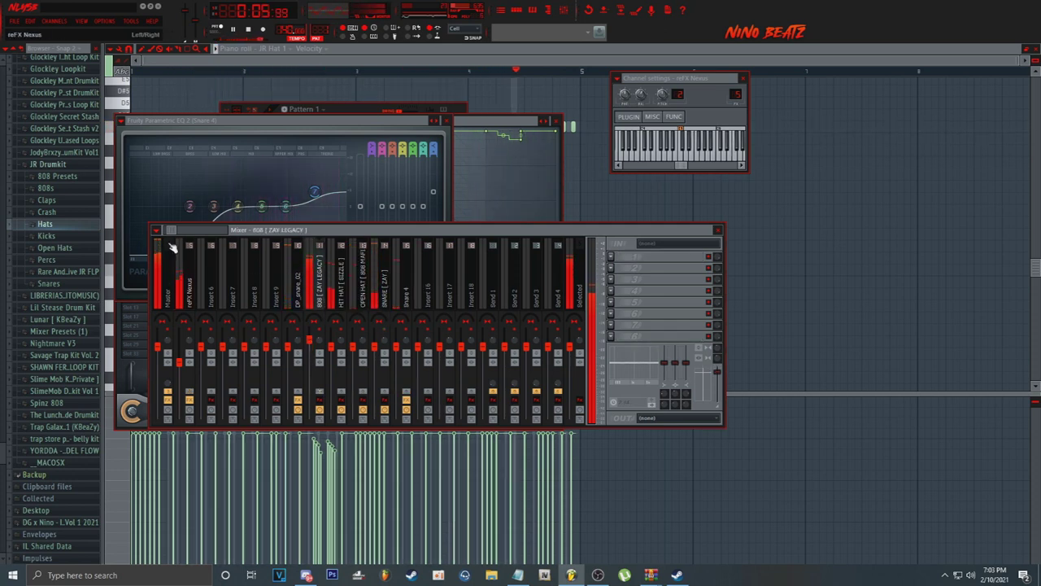
Step: Insert Fruity Parametric EQ 2 on the HIT HAT [ SIZZLE ] mixer track and cut the lows with band 1 at -18 dB, about 1198 Hz
{"action": "scroll", "coordinate": [170, 236], "scroll_direction": "down", "scroll_amount": 3}
{"action": "left_click", "coordinate": [276, 289]}
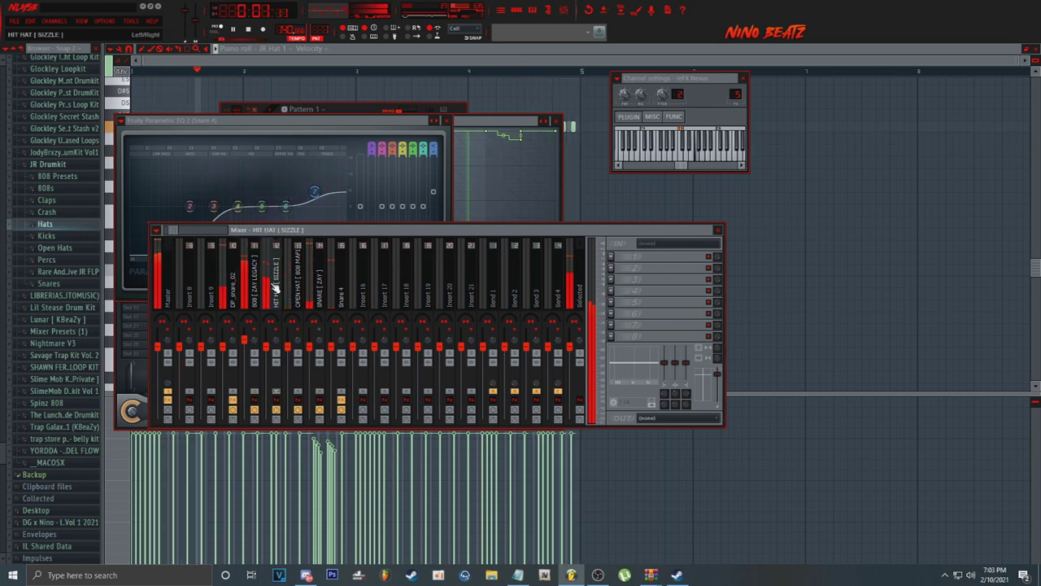
{"action": "left_click", "coordinate": [626, 257]}
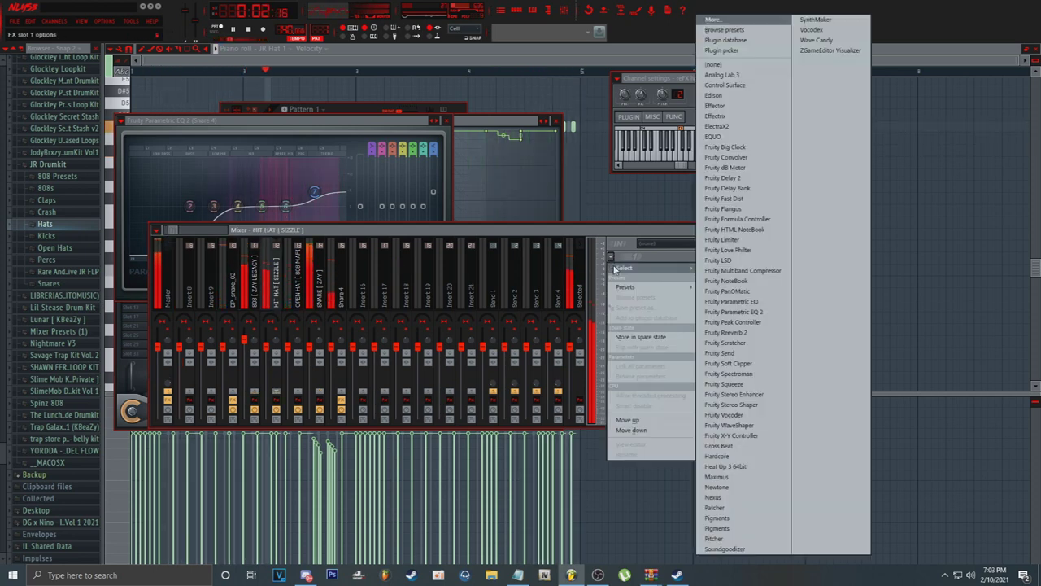
{"action": "left_click", "coordinate": [724, 311]}
{"action": "left_click_drag", "start_coordinate": [166, 204], "coordinate": [240, 255]}
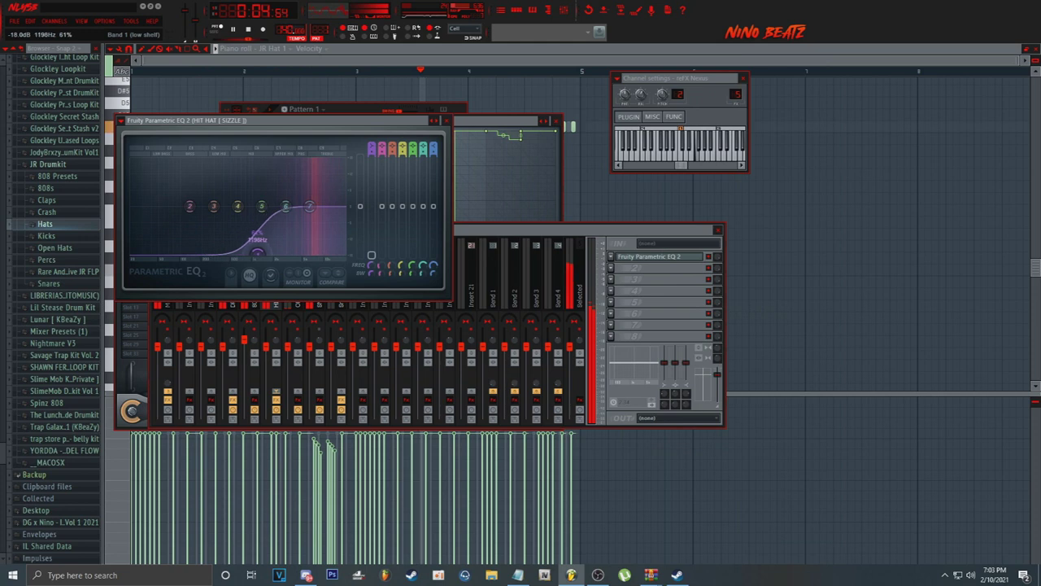
Step: Load Fruity Delay 2 in the second effect slot of the HIT HAT [ SIZZLE ] mixer track
{"action": "left_click", "coordinate": [611, 268]}
{"action": "left_click", "coordinate": [739, 177]}
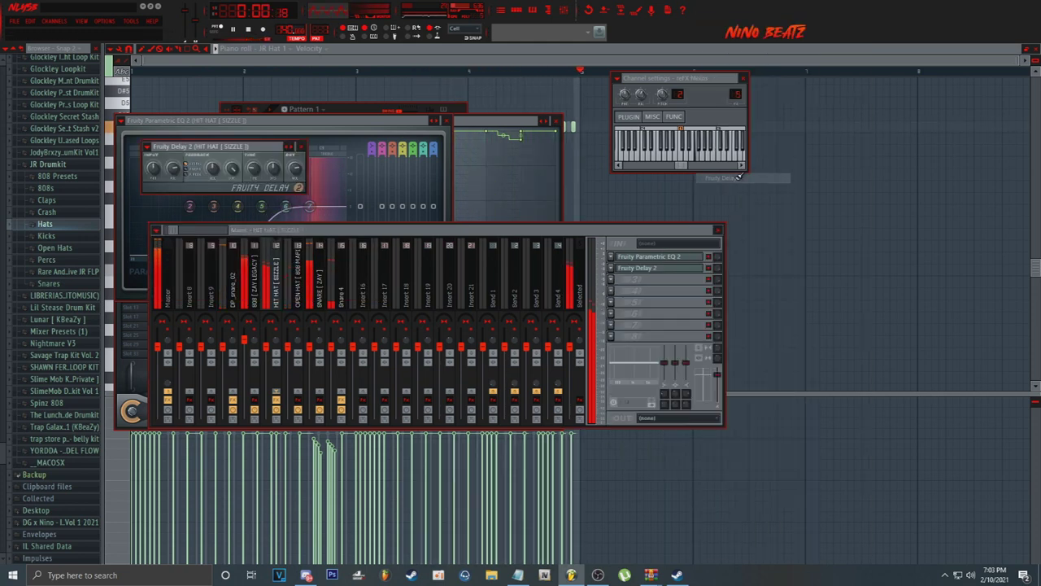
Step: Replace Fruity Delay 2 on the HIT HAT [ SIZZLE ] mixer track with Fruity Reeverb 2
{"action": "mouse_move", "coordinate": [650, 281]}
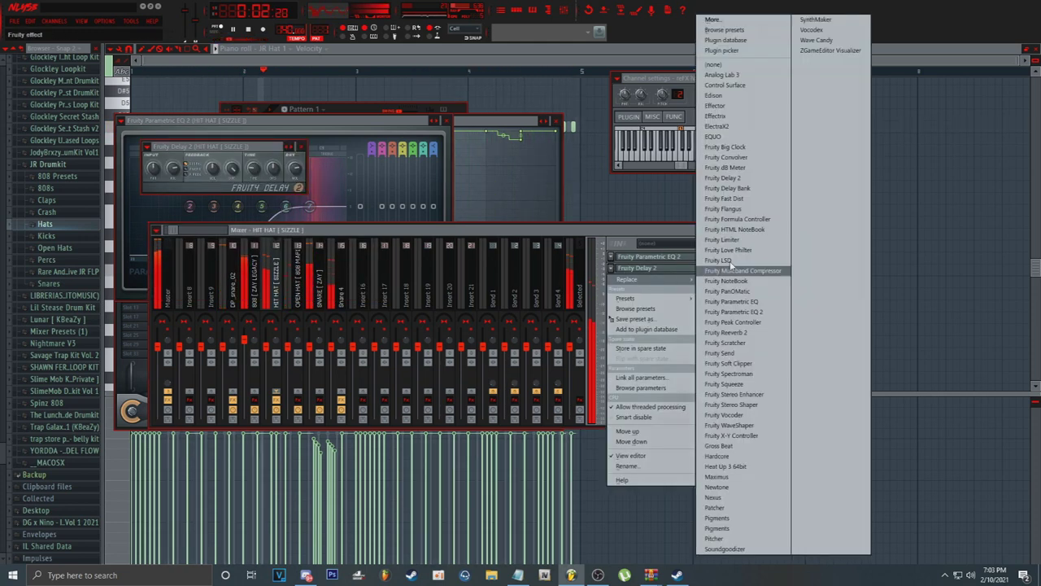
{"action": "left_click", "coordinate": [733, 334]}
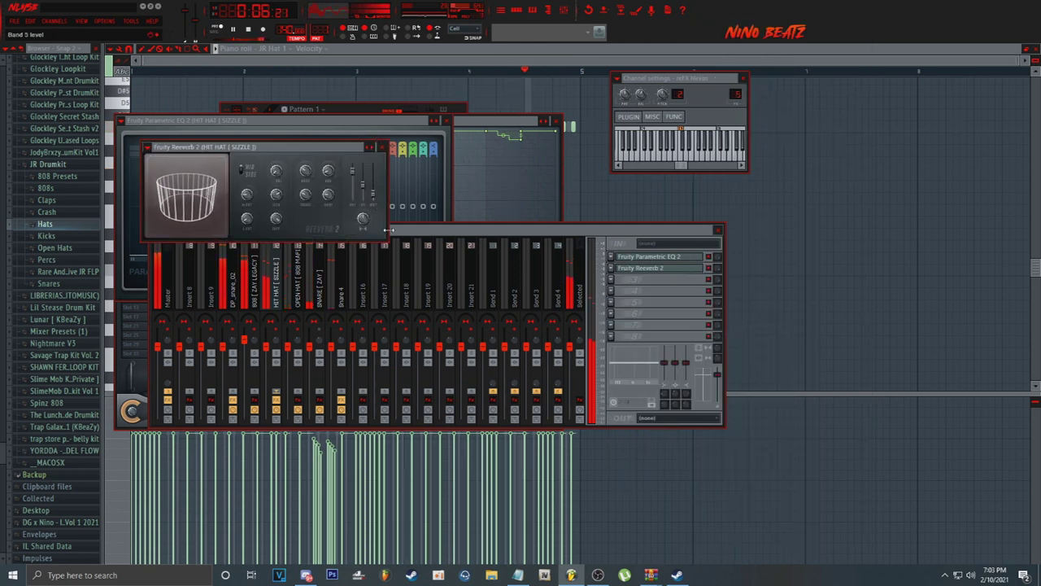
{"action": "left_click", "coordinate": [275, 298]}
Step: Review the SNARE [ ZAY ] and 808 [ ZAY LEGACY ] mixer tracks alongside the Pattern 1 channels while the beat plays
{"action": "left_click", "coordinate": [319, 302]}
{"action": "key", "text": "space"}
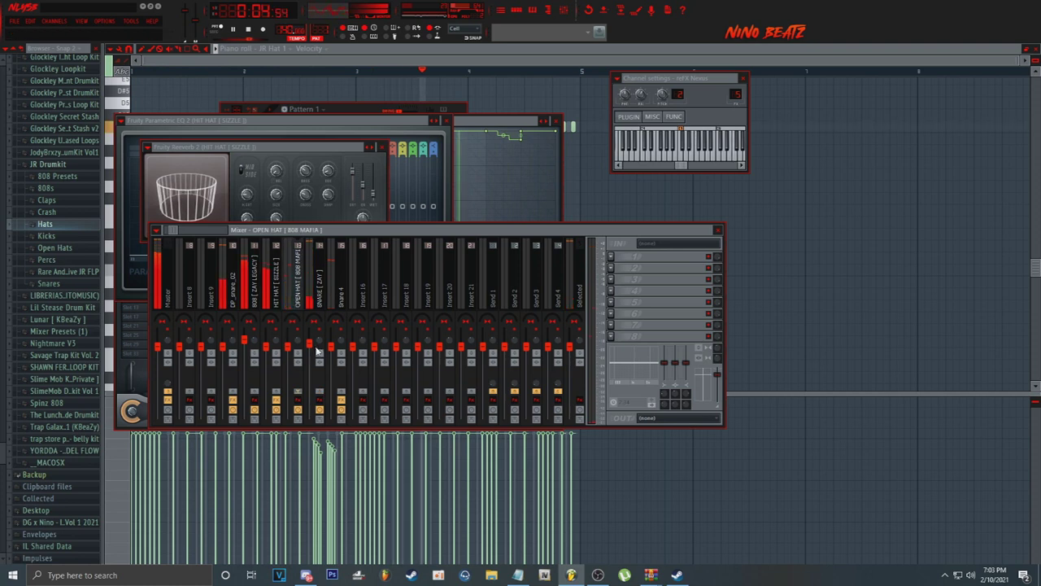
{"action": "left_click", "coordinate": [358, 109]}
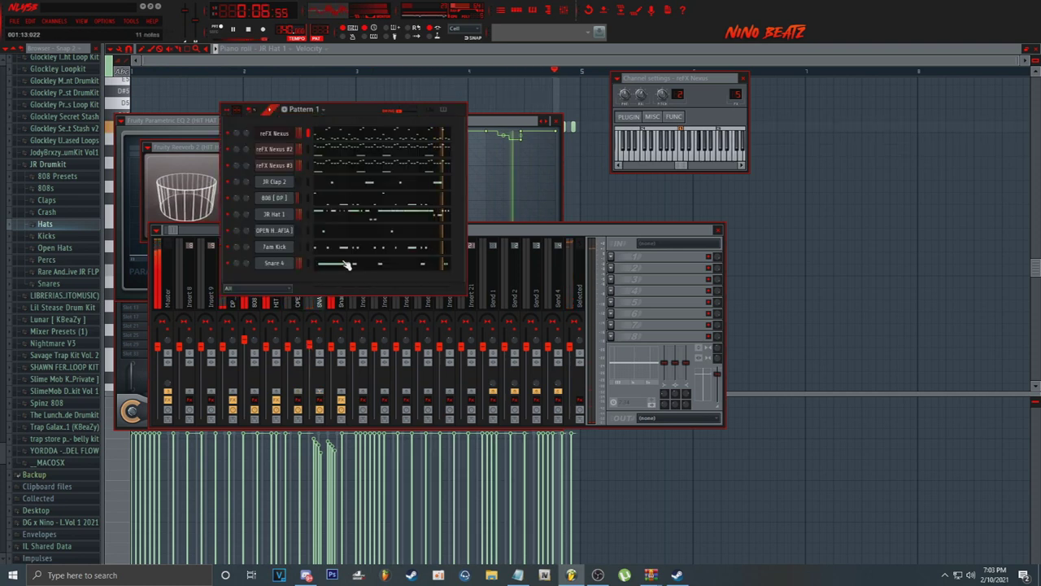
{"action": "left_click", "coordinate": [489, 233]}
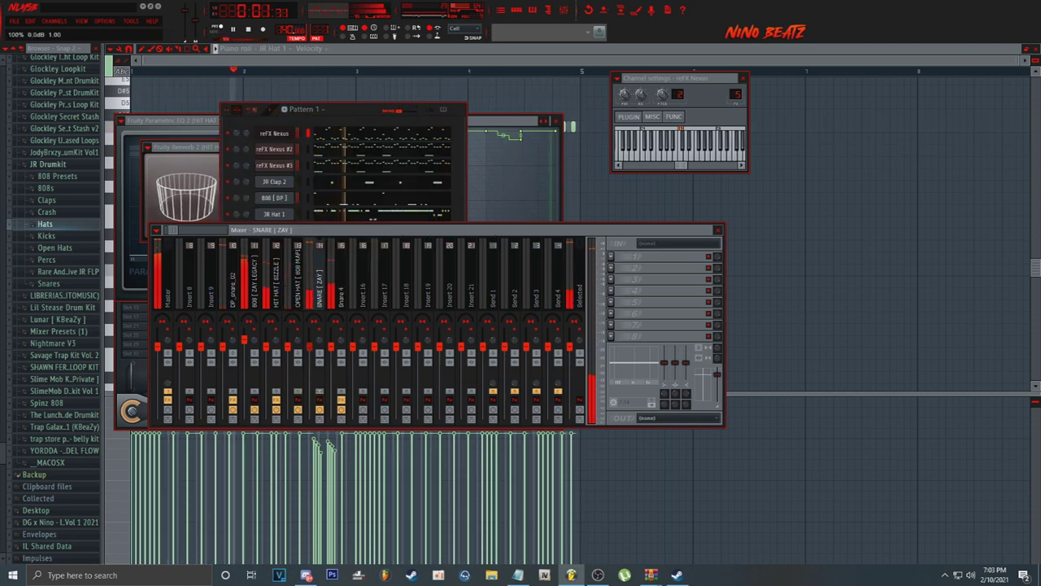
{"action": "left_click", "coordinate": [364, 109]}
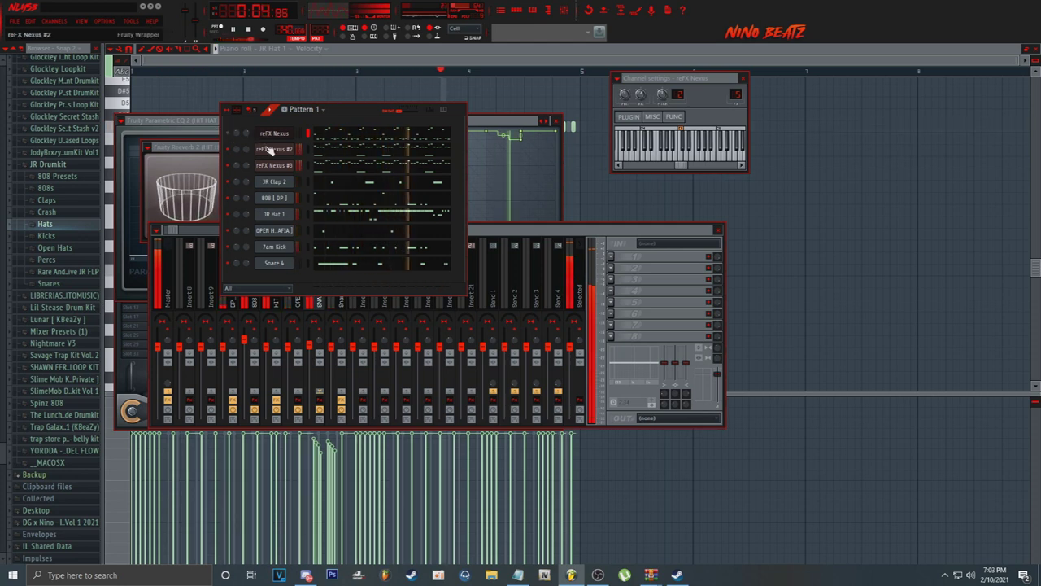
{"action": "left_click_drag", "start_coordinate": [341, 108], "coordinate": [439, 89]}
{"action": "left_click", "coordinate": [719, 230]}
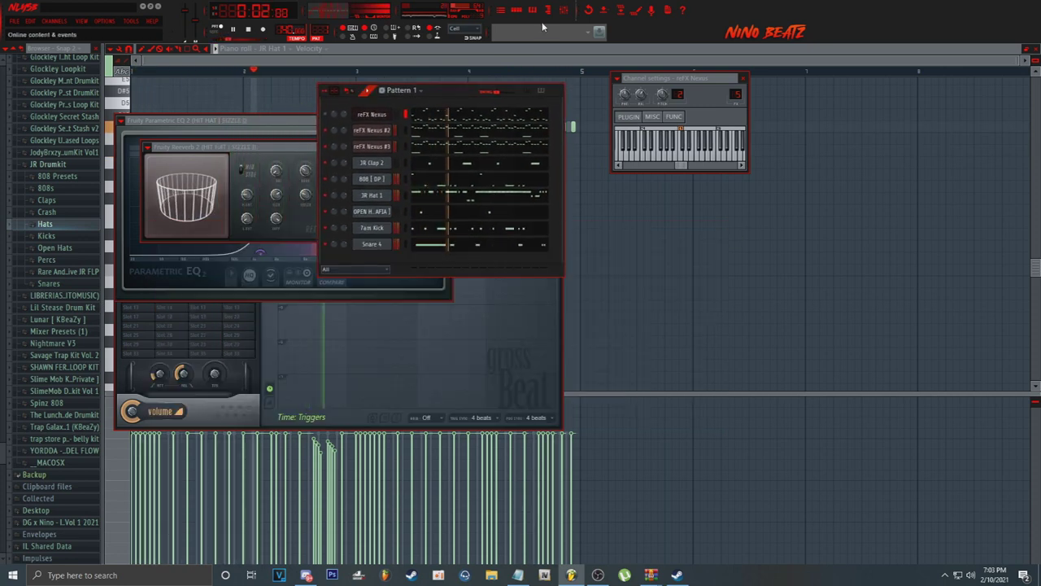
{"action": "left_click", "coordinate": [548, 10]}
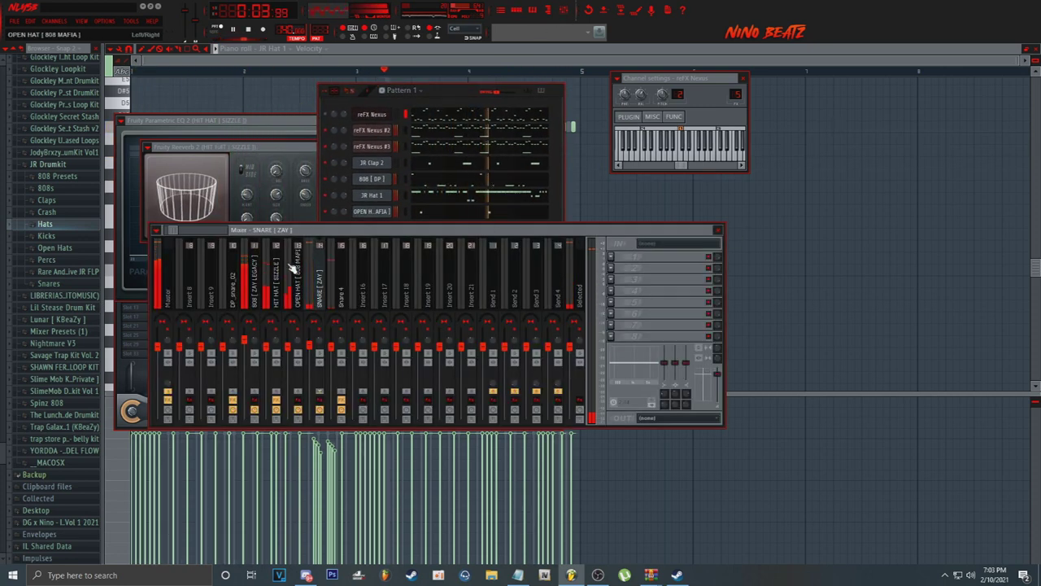
{"action": "left_click", "coordinate": [254, 277]}
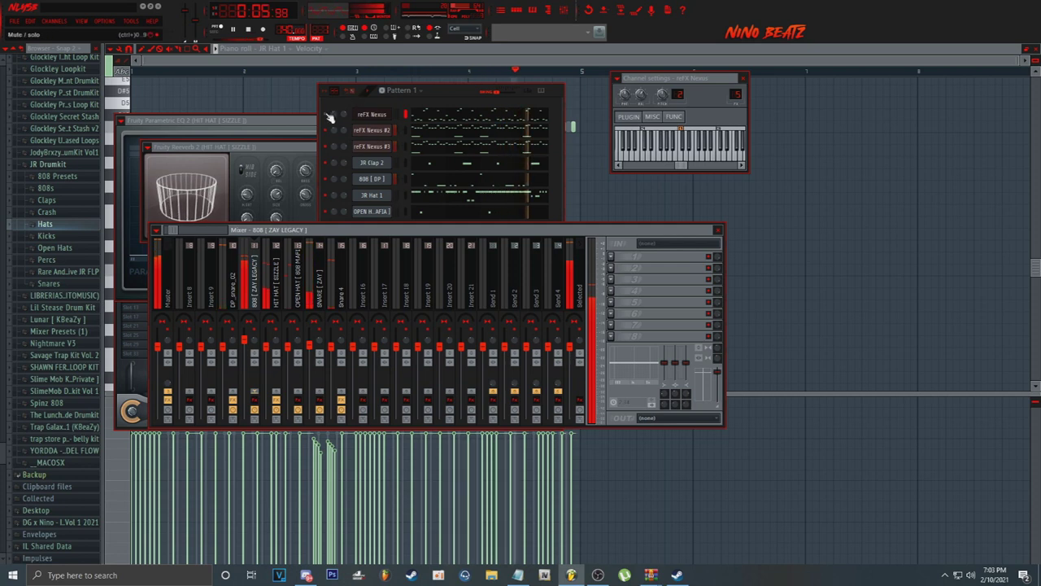
{"action": "left_click", "coordinate": [336, 114]}
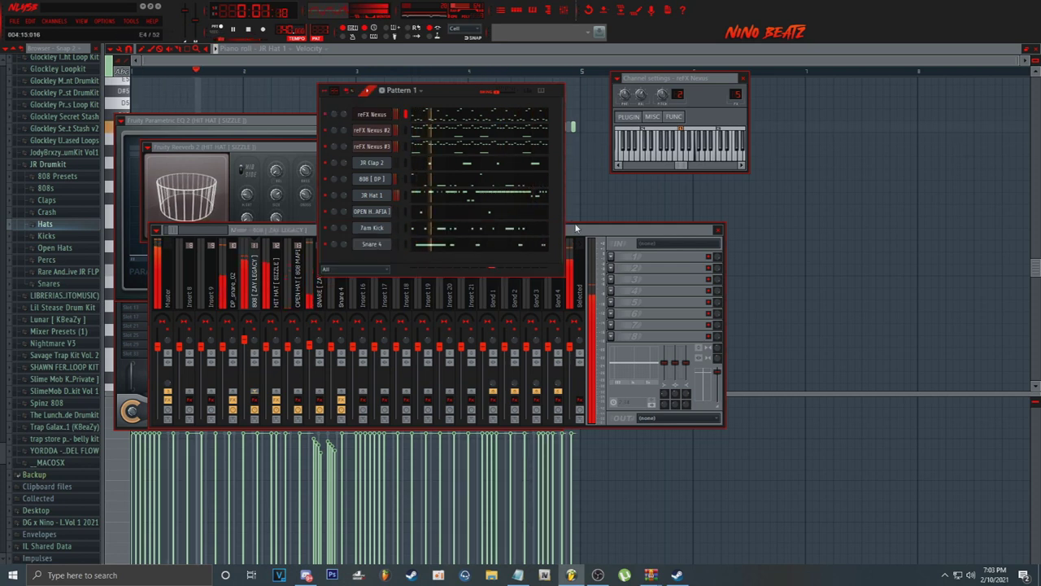
Step: Close the mixer, open the Playlist, and place two Pattern 1 clips back to back on Track 1 from bar 1
{"action": "left_click", "coordinate": [548, 10]}
{"action": "left_click", "coordinate": [501, 11]}
{"action": "left_click_drag", "start_coordinate": [424, 148], "coordinate": [208, 94]}
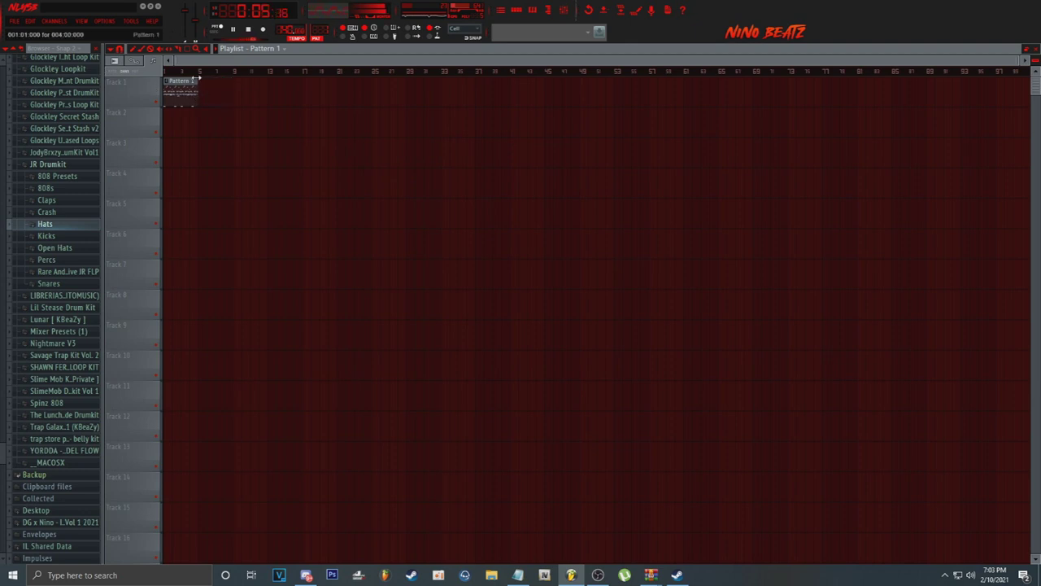
{"action": "scroll", "coordinate": [199, 80], "scroll_direction": "up", "scroll_amount": 5}
{"action": "scroll", "coordinate": [679, 74], "scroll_direction": "up", "scroll_amount": 2}
{"action": "scroll", "coordinate": [793, 75], "scroll_direction": "down", "scroll_amount": 3}
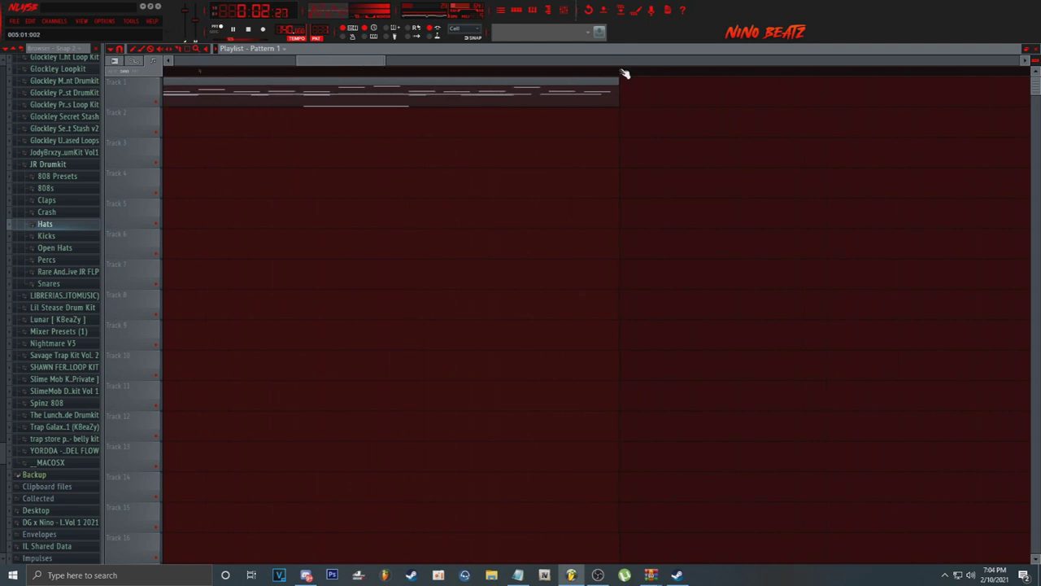
{"action": "scroll", "coordinate": [624, 74], "scroll_direction": "down", "scroll_amount": 3}
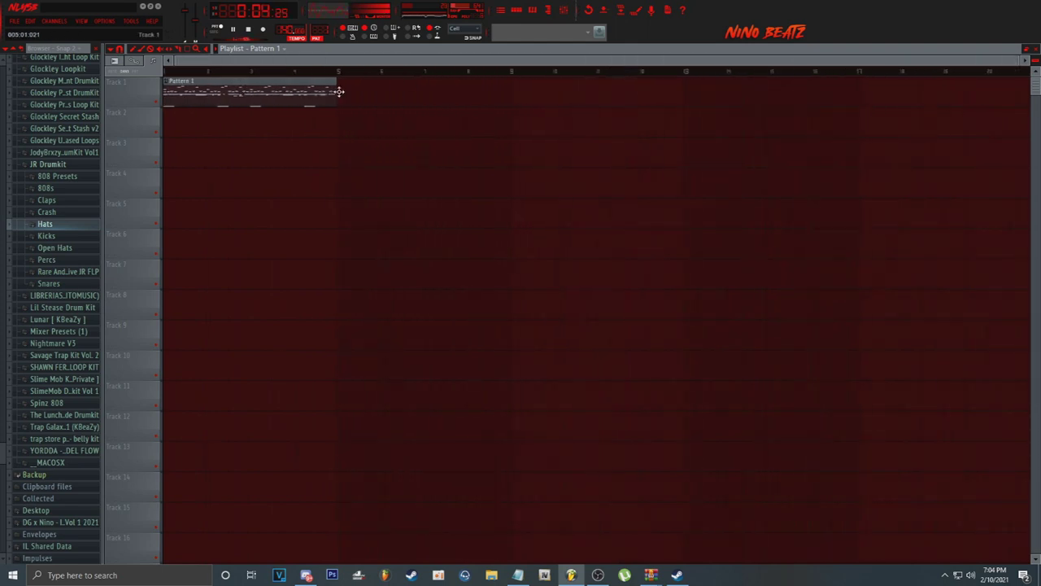
{"action": "left_click", "coordinate": [342, 95]}
Step: Split Pattern 1 by channel, clear the surplus clips, and leave one reFX Nexus clip at bar 1 of Track 1
{"action": "left_click", "coordinate": [317, 34]}
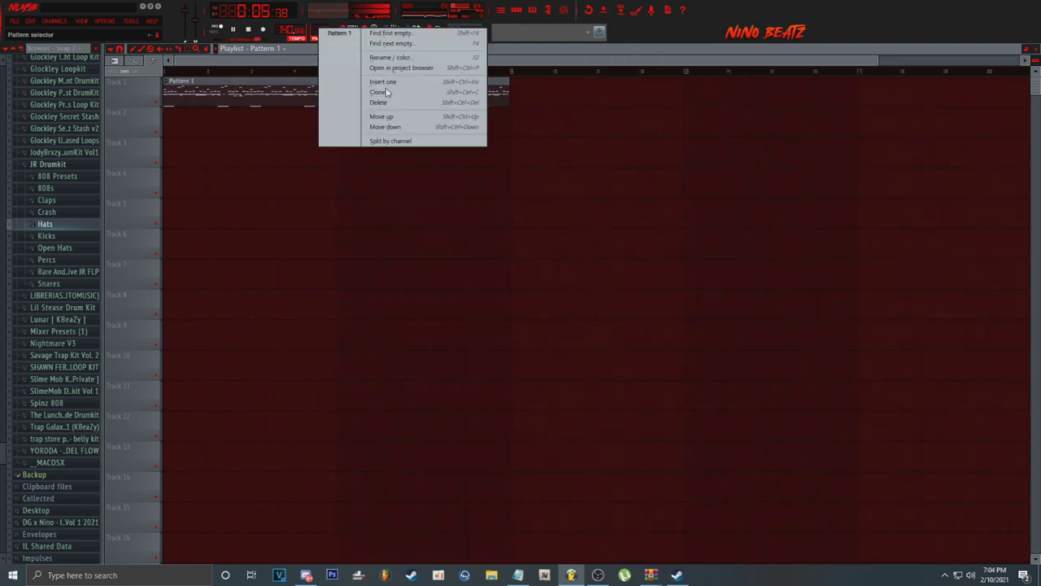
{"action": "left_click", "coordinate": [394, 140]}
{"action": "right_click", "coordinate": [328, 99]}
{"action": "right_click", "coordinate": [384, 98]}
{"action": "right_click", "coordinate": [281, 97]}
{"action": "left_click_drag", "start_coordinate": [243, 97], "coordinate": [165, 86]}
{"action": "key", "text": "space"}
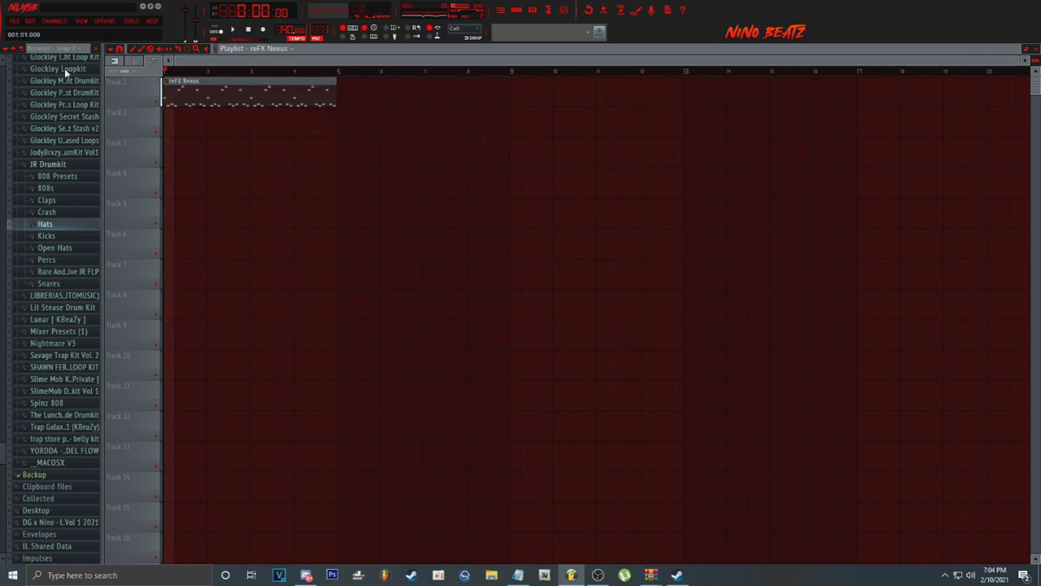
{"action": "key", "text": "space"}
Step: Place reFX Nexus, reFX Nexus #2 and reFX Nexus #3 clips at bar 5 on Tracks 1, 2 and 3
{"action": "left_click", "coordinate": [280, 52]}
{"action": "left_click", "coordinate": [278, 83]}
{"action": "left_click", "coordinate": [323, 124]}
{"action": "left_click_drag", "start_coordinate": [348, 123], "coordinate": [364, 123]}
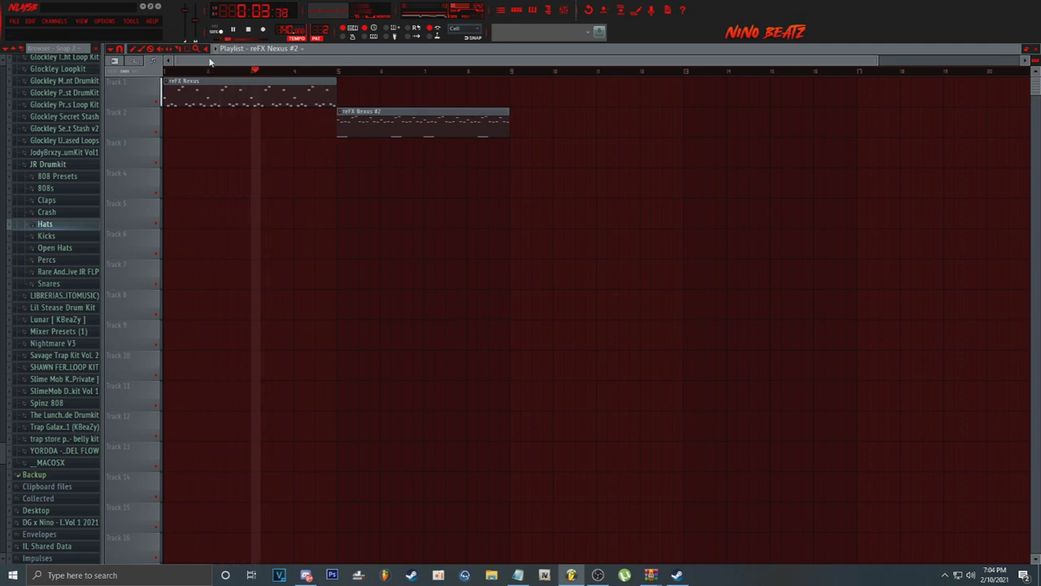
{"action": "left_click", "coordinate": [363, 93]}
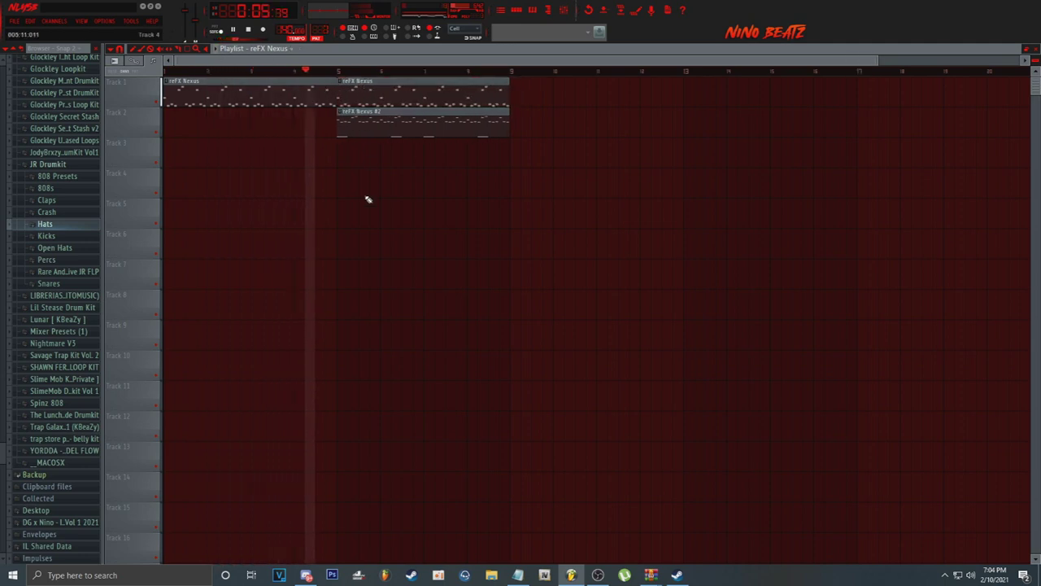
{"action": "left_click", "coordinate": [337, 155]}
Step: Place a JR Clap 2 clip at bar 9 on Track 5 and duplicate the three reFX Nexus clips to bar 9
{"action": "left_click", "coordinate": [553, 207]}
{"action": "left_click_drag", "start_coordinate": [554, 207], "coordinate": [516, 213]}
{"action": "right_click", "coordinate": [564, 207]}
{"action": "key", "text": "plus"}
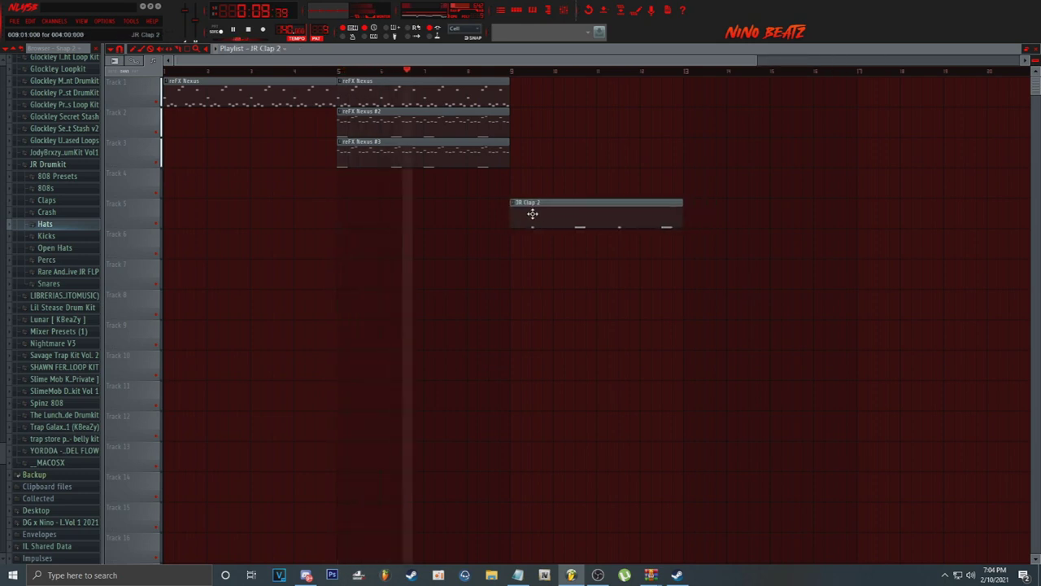
{"action": "left_click_drag", "start_coordinate": [366, 79], "coordinate": [384, 202]}
{"action": "key", "text": "ctrl+b"}
Step: Duplicate the melody and clap clips from bar 9 until the section runs to bar 25
{"action": "left_click_drag", "start_coordinate": [562, 102], "coordinate": [653, 338]}
{"action": "key", "text": "ctrl+b"}
{"action": "scroll", "coordinate": [772, 71], "scroll_direction": "down", "scroll_amount": 3}
{"action": "left_click_drag", "start_coordinate": [404, 99], "coordinate": [614, 299]}
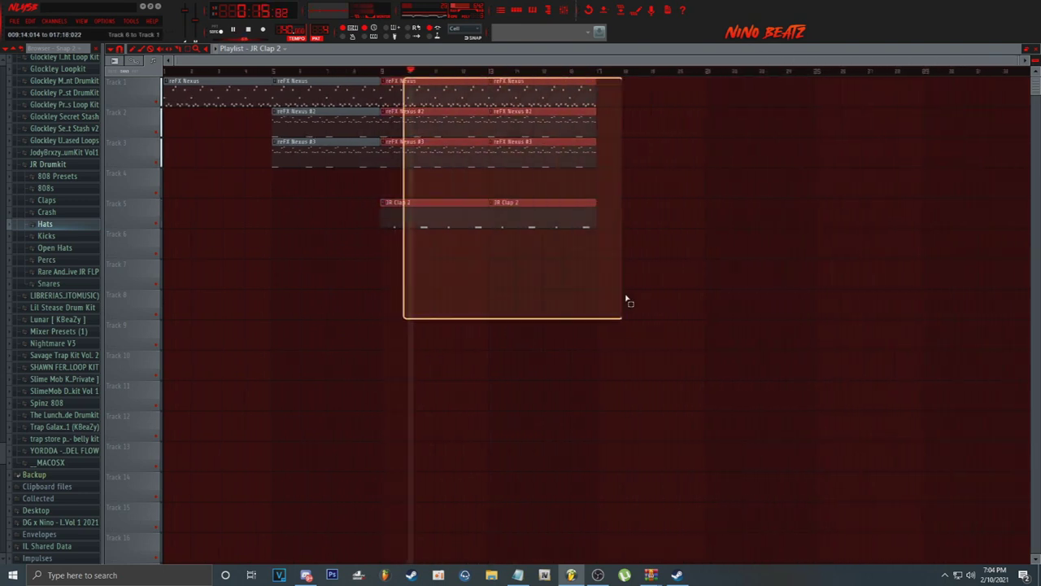
{"action": "key", "text": "ctrl+b"}
{"action": "scroll", "coordinate": [755, 71], "scroll_direction": "down", "scroll_amount": 4}
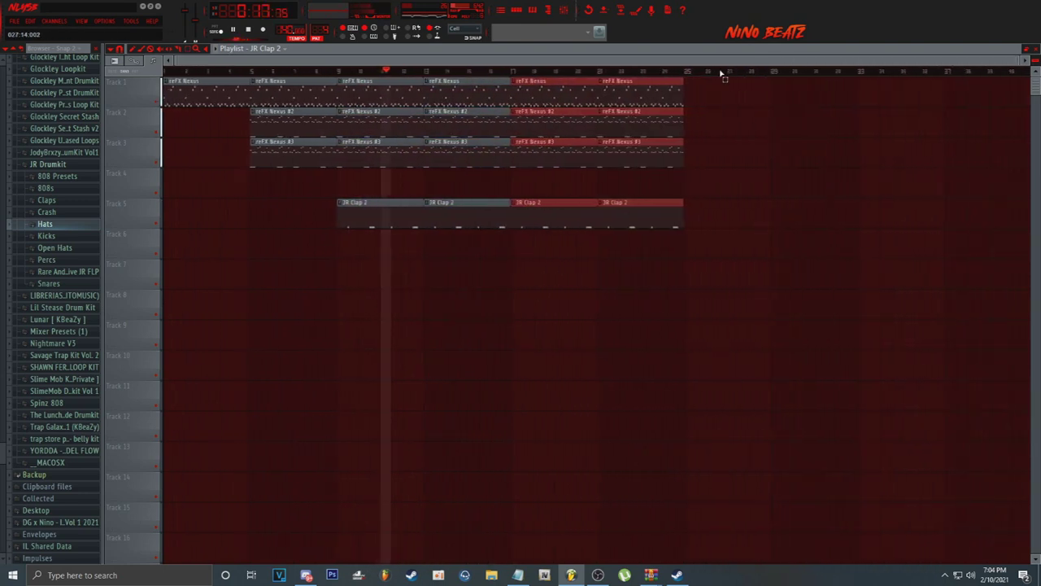
Step: Place an 808 [ DP ] clip on Track 6 and a JR Hat 1 clip on Track 7, both at bar 17
{"action": "left_click", "coordinate": [271, 50]}
{"action": "left_click", "coordinate": [295, 112]}
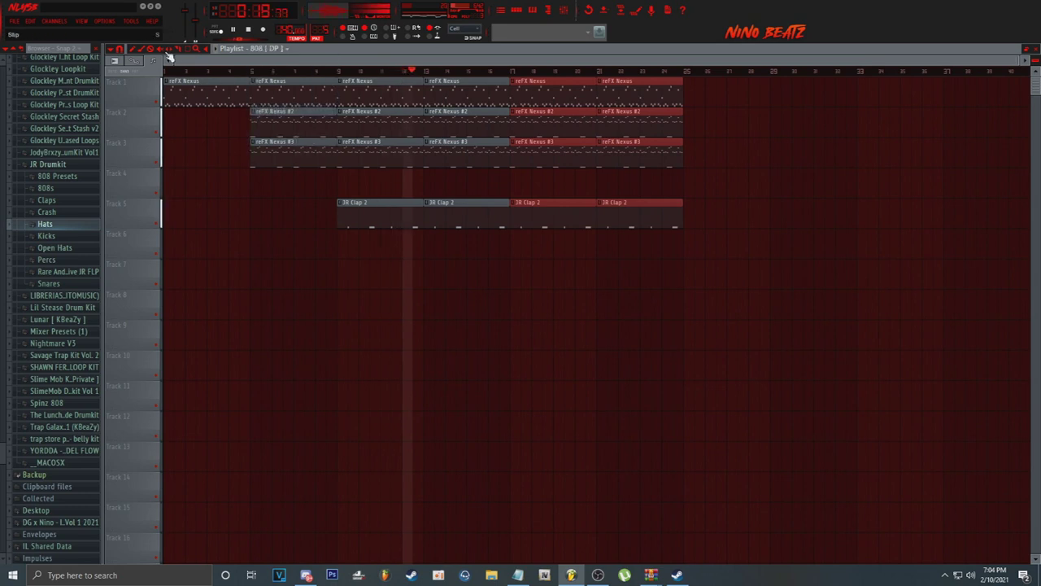
{"action": "left_click", "coordinate": [520, 244]}
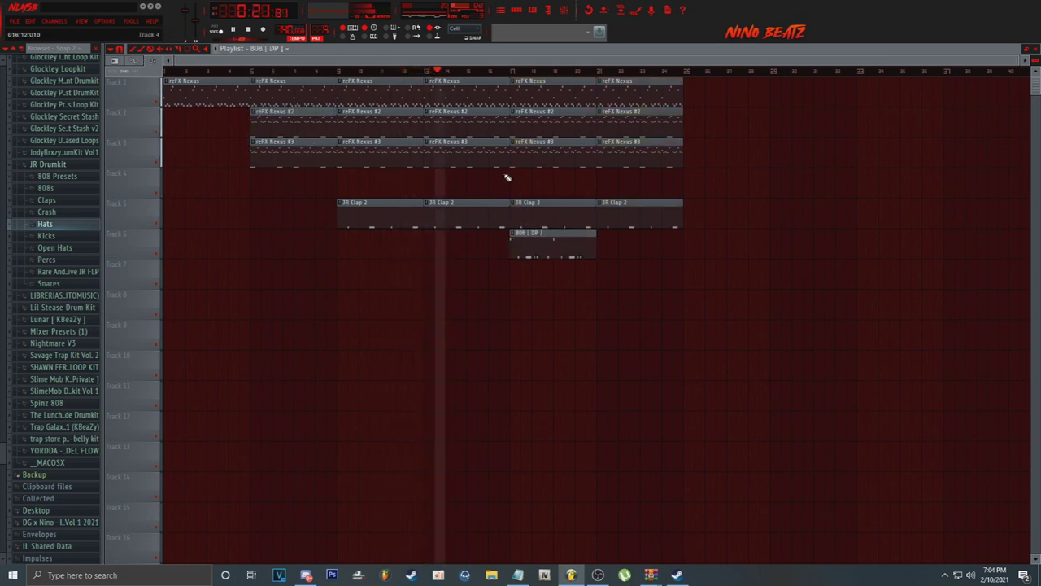
{"action": "left_click", "coordinate": [266, 49]}
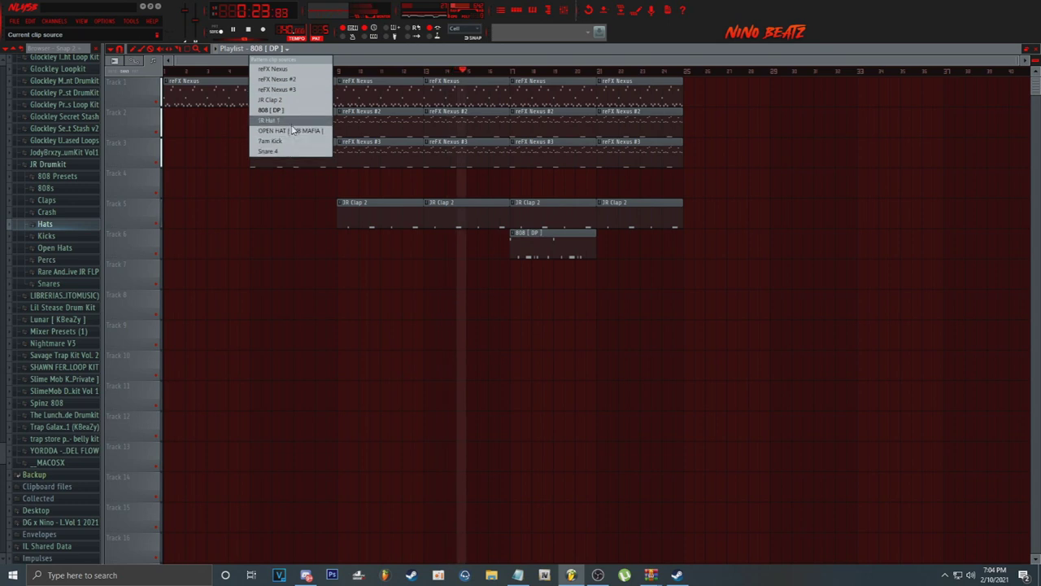
{"action": "left_click", "coordinate": [269, 120]}
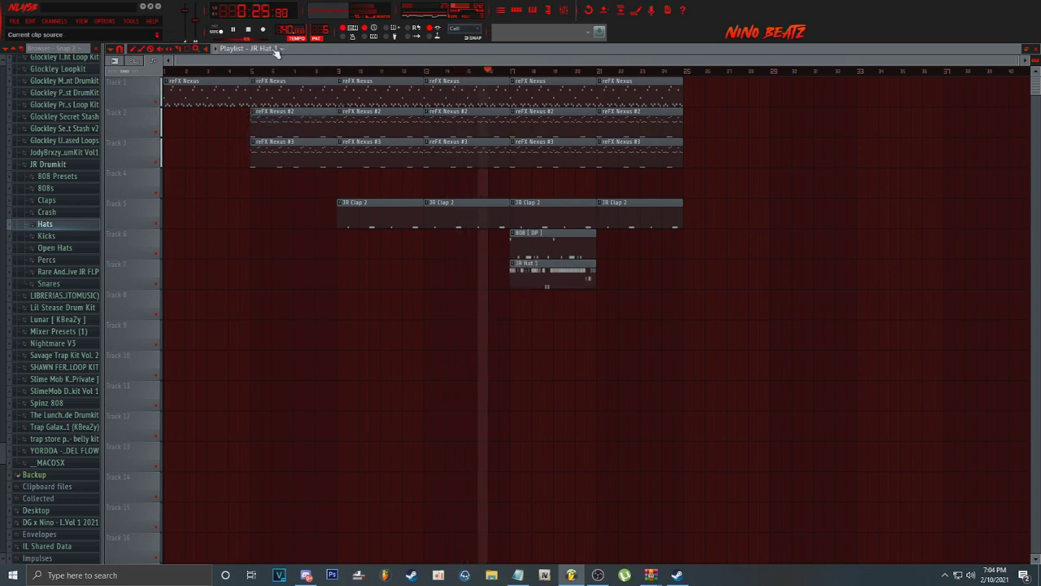
Step: Place an OPEN HAT [ 808 MAFIA ] clip at bar 17 on Track 8 and extend it to bar 21
{"action": "left_click", "coordinate": [276, 50]}
{"action": "left_click", "coordinate": [289, 124]}
{"action": "left_click", "coordinate": [514, 309]}
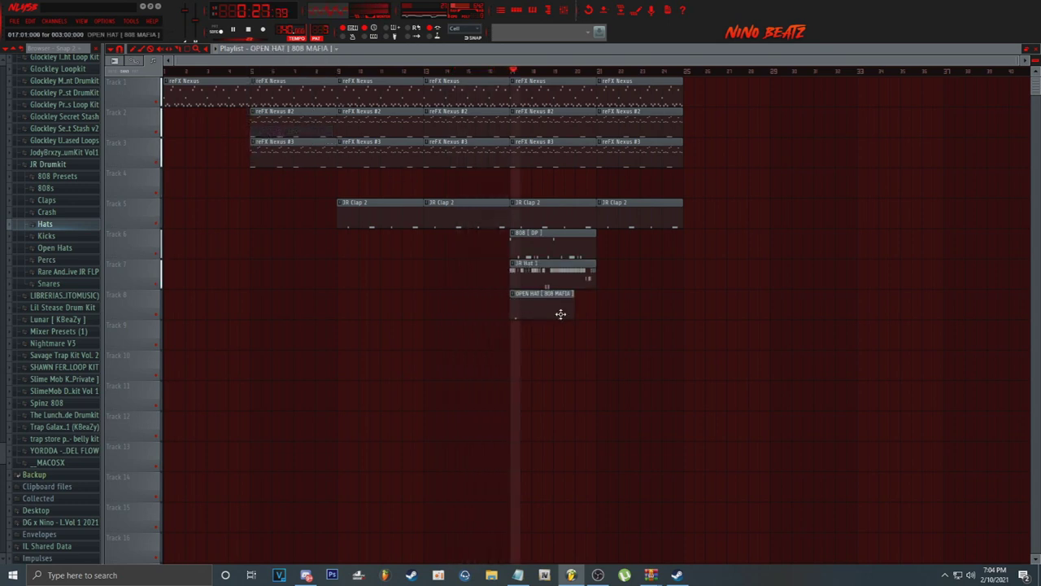
{"action": "left_click_drag", "start_coordinate": [573, 312], "coordinate": [595, 318]}
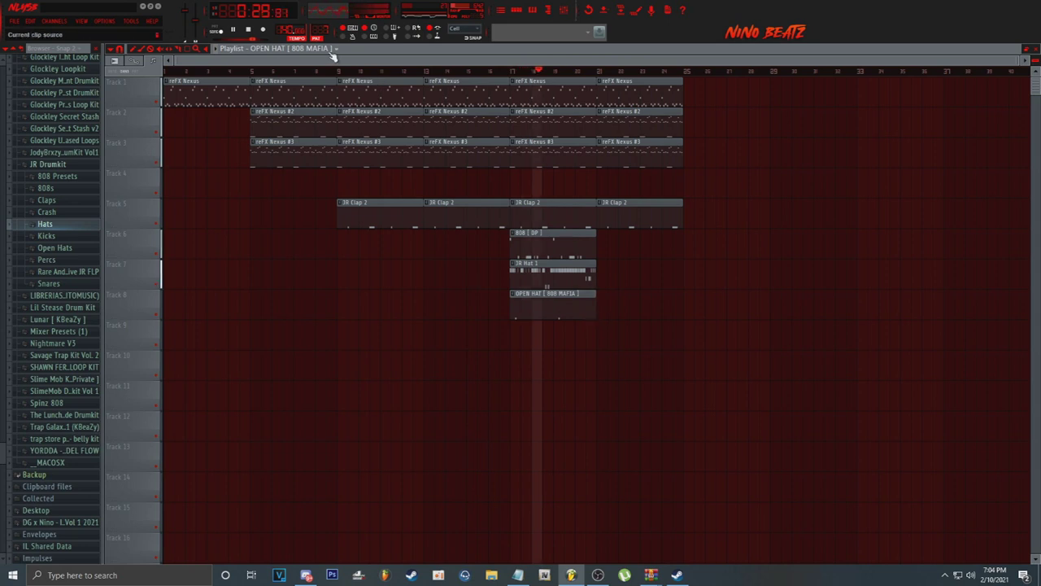
Step: Place a Snare 4 clip on Track 9 and a 7am Kick clip on Track 10, both at bar 17
{"action": "left_click", "coordinate": [277, 50]}
{"action": "left_click", "coordinate": [306, 153]}
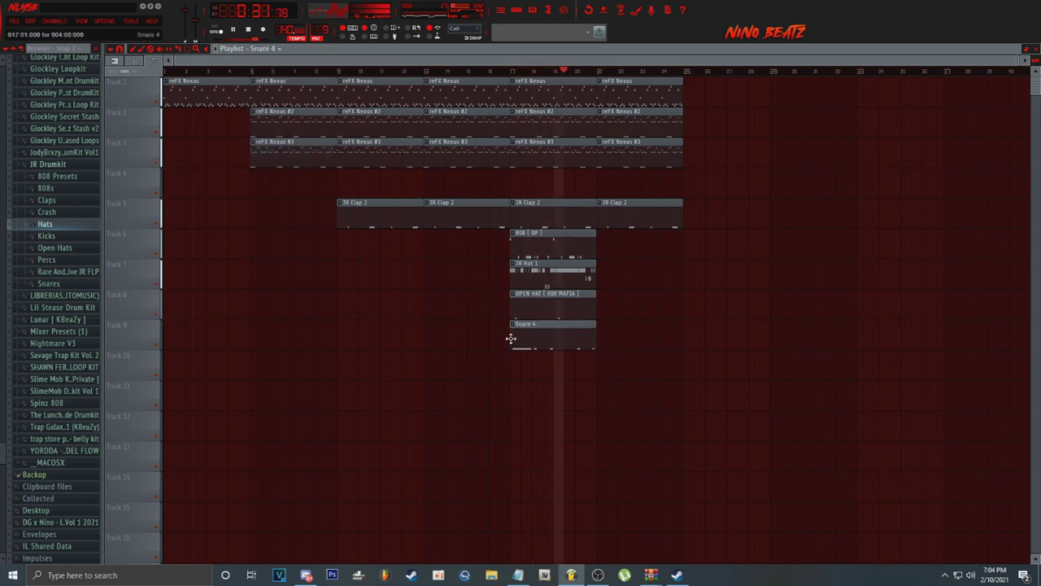
{"action": "left_click", "coordinate": [283, 50]}
{"action": "left_click", "coordinate": [285, 142]}
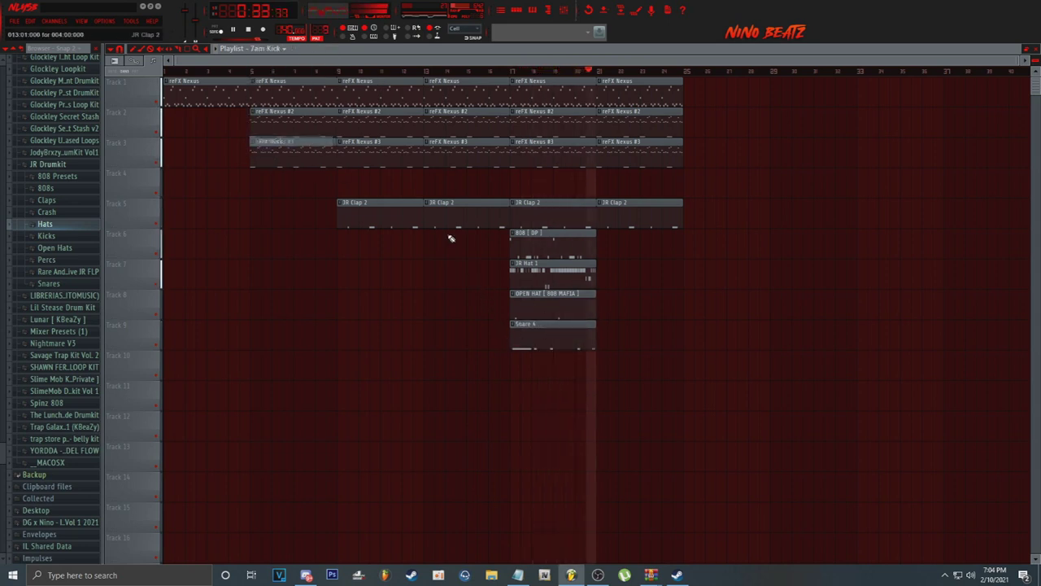
{"action": "left_click", "coordinate": [513, 374]}
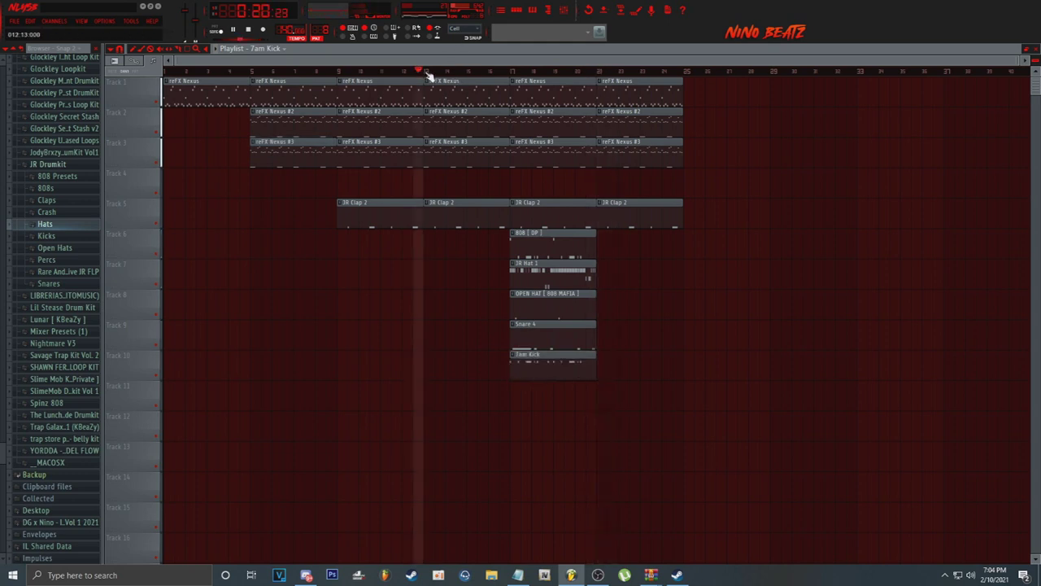
Step: Try an extra Snare 4 clip at bar 13 on Track 9
{"action": "scroll", "coordinate": [521, 81], "scroll_direction": "up", "scroll_amount": 3}
{"action": "left_click", "coordinate": [548, 336]}
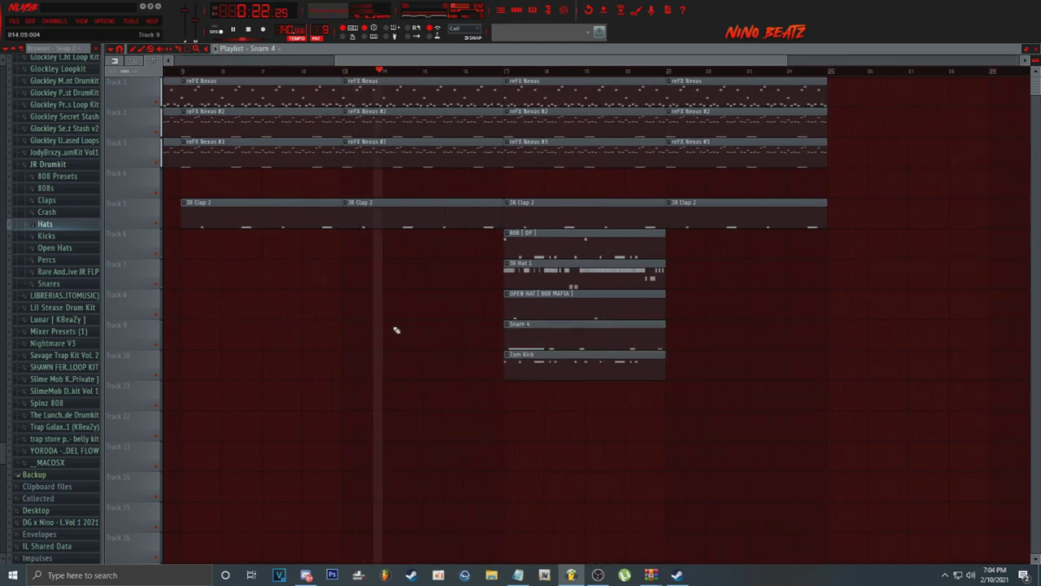
{"action": "left_click", "coordinate": [347, 327]}
{"action": "left_click_drag", "start_coordinate": [356, 336], "coordinate": [351, 337]}
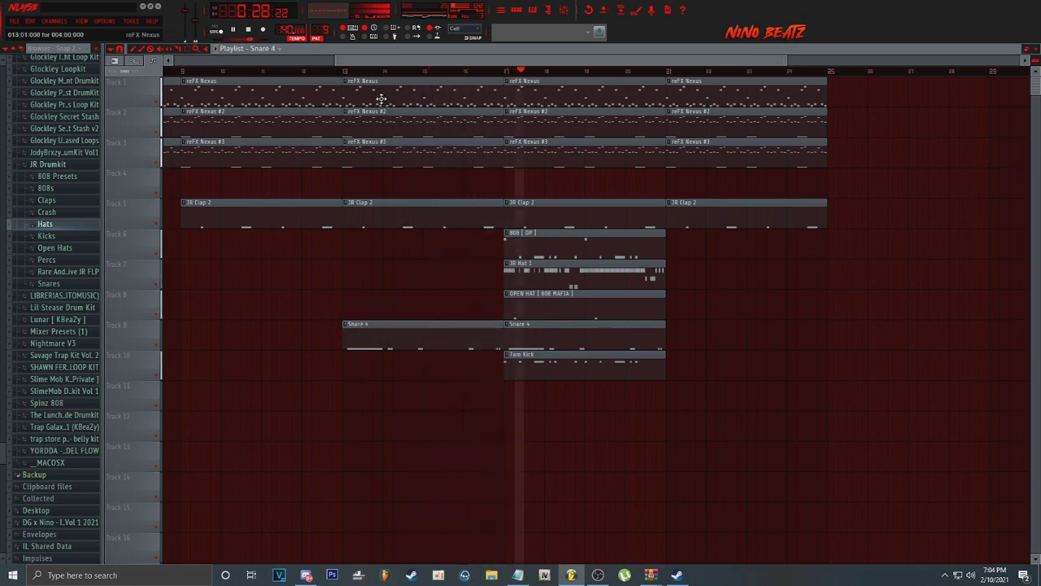
{"action": "scroll", "coordinate": [338, 73], "scroll_direction": "down", "scroll_amount": 2}
{"action": "scroll", "coordinate": [339, 74], "scroll_direction": "down", "scroll_amount": 1}
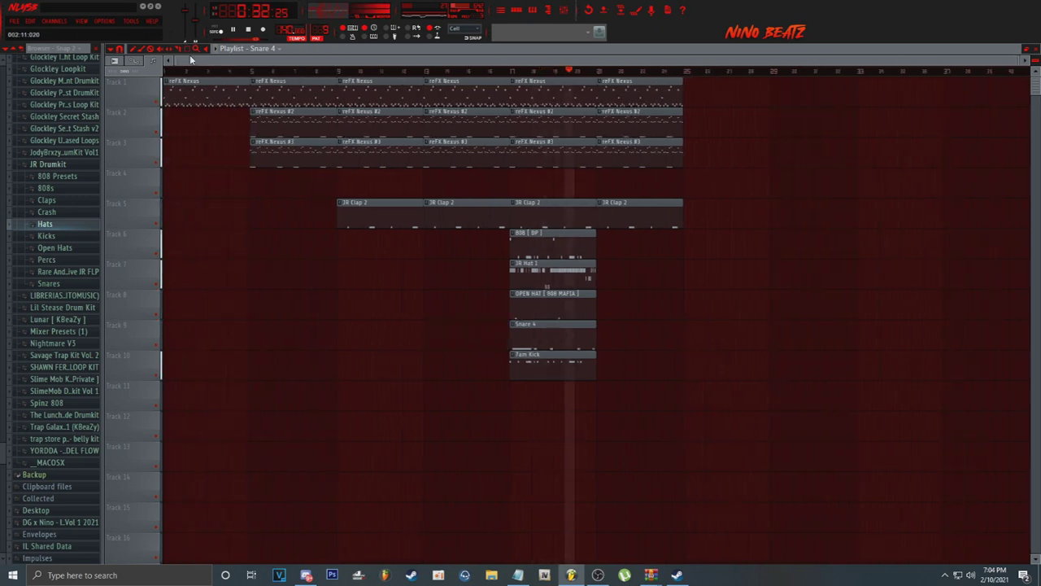
Step: Duplicate the five clips on Tracks 6 to 10 once so they fill bars 17 to 25
{"action": "left_click_drag", "start_coordinate": [558, 232], "coordinate": [613, 471]}
{"action": "key", "text": "ctrl+b"}
{"action": "key", "text": "ctrl+b"}
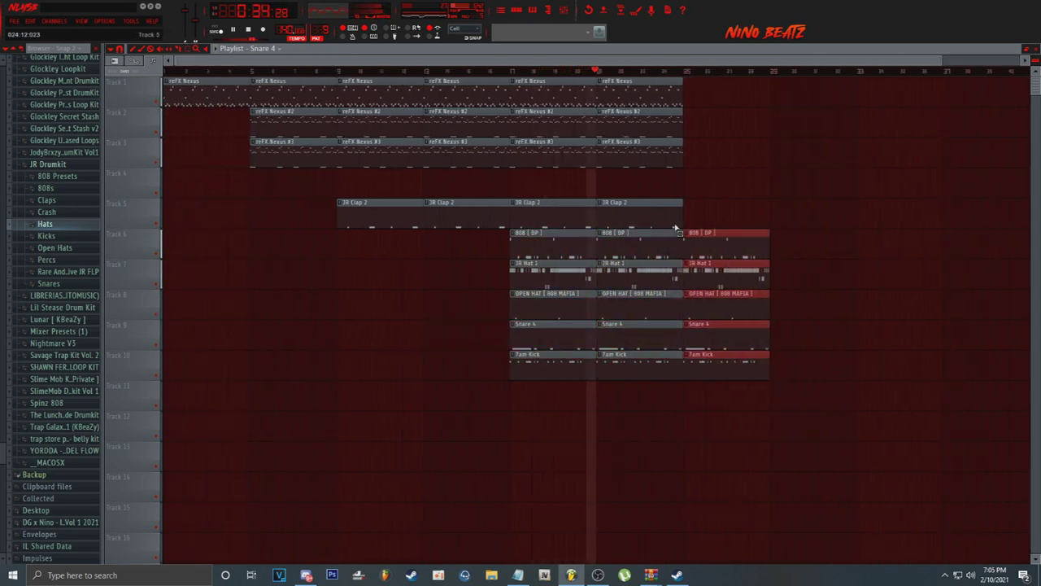
{"action": "key", "text": "Delete"}
Step: Select every clip between bars 17 and 25 and duplicate the section three times, up to bar 49
{"action": "left_click_drag", "start_coordinate": [550, 411], "coordinate": [687, 16]}
{"action": "key", "text": "ctrl+b"}
{"action": "key", "text": "ctrl+b"}
{"action": "key", "text": "ctrl+b"}
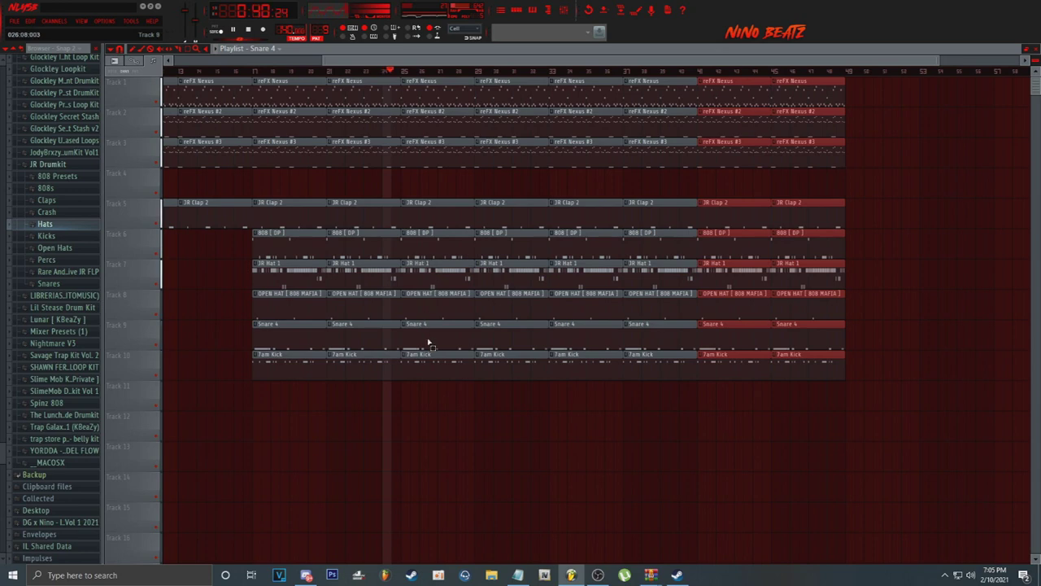
Step: Replace the 7am Kick clip at bar 25 on Track 10 with a three-bar one starting at bar 26
{"action": "right_click", "coordinate": [430, 370]}
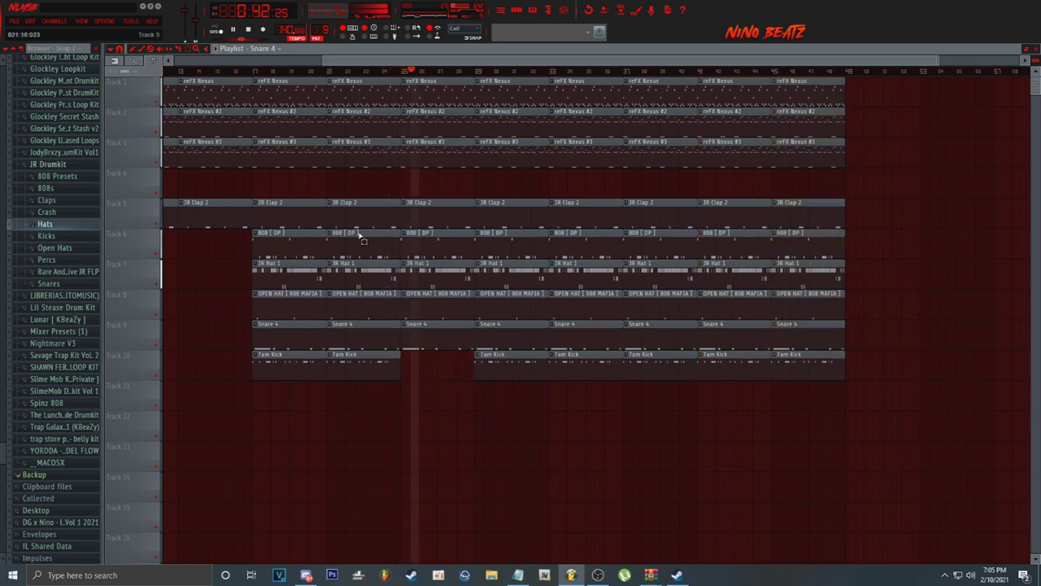
{"action": "left_click", "coordinate": [433, 354]}
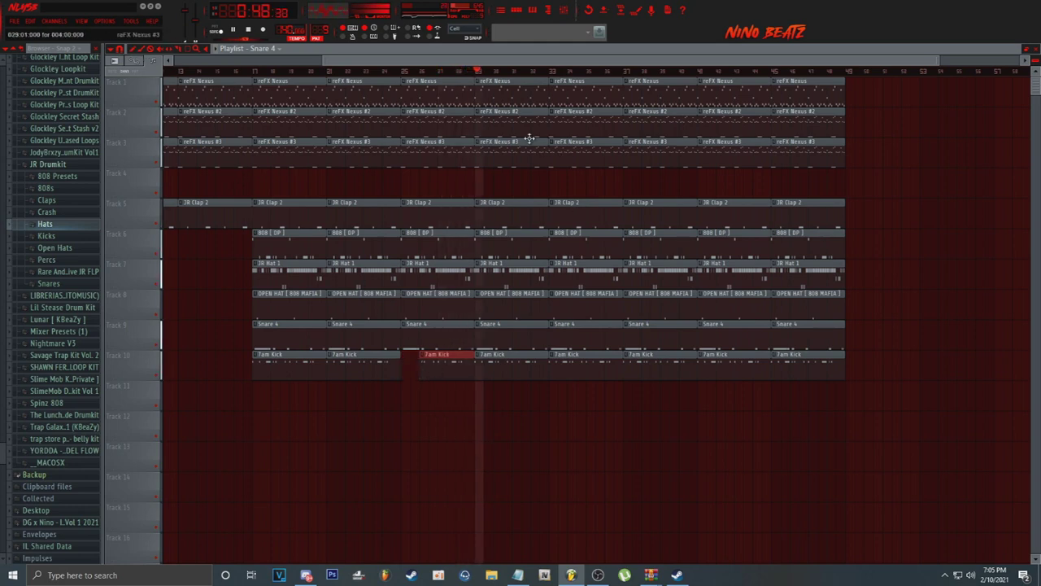
Step: Delete the reFX Nexus, 808 [ DP ] and 7am Kick clips between bars 33 and 41 on Tracks 1, 6 and 10
{"action": "scroll", "coordinate": [551, 76], "scroll_direction": "up", "scroll_amount": 4}
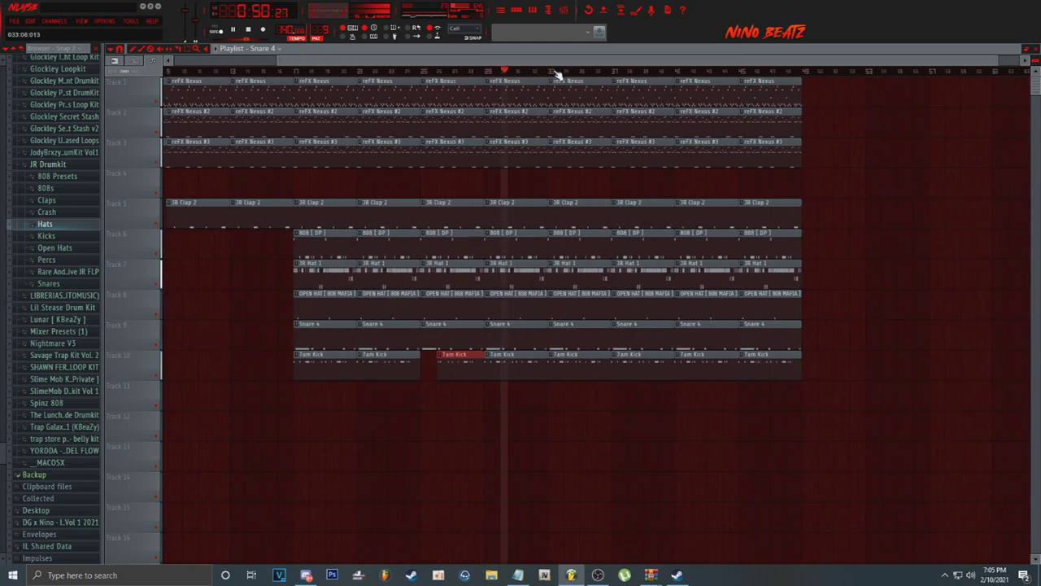
{"action": "scroll", "coordinate": [558, 76], "scroll_direction": "up", "scroll_amount": 2}
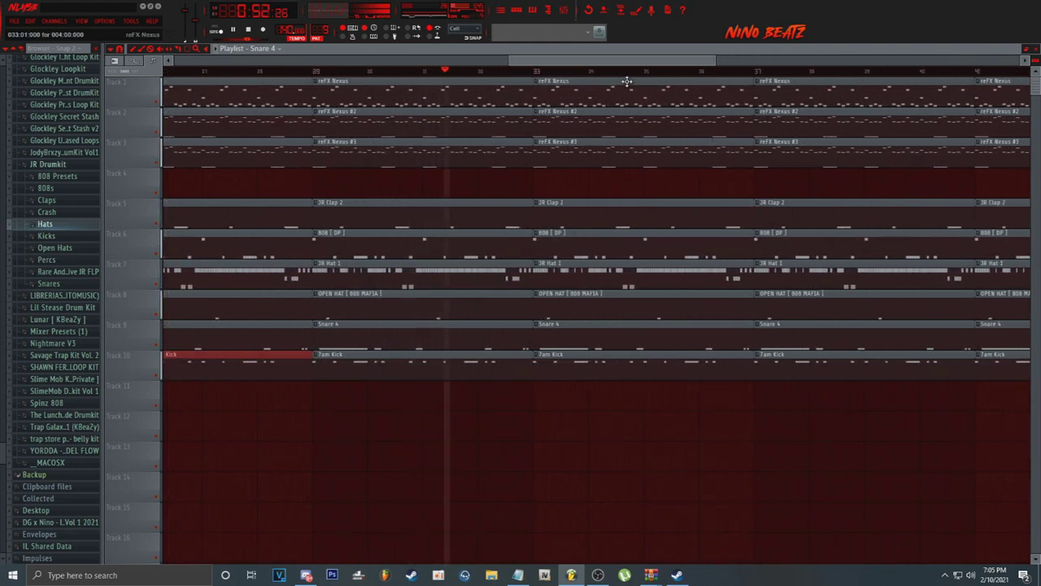
{"action": "scroll", "coordinate": [627, 81], "scroll_direction": "down", "scroll_amount": 2}
{"action": "right_click", "coordinate": [588, 96]}
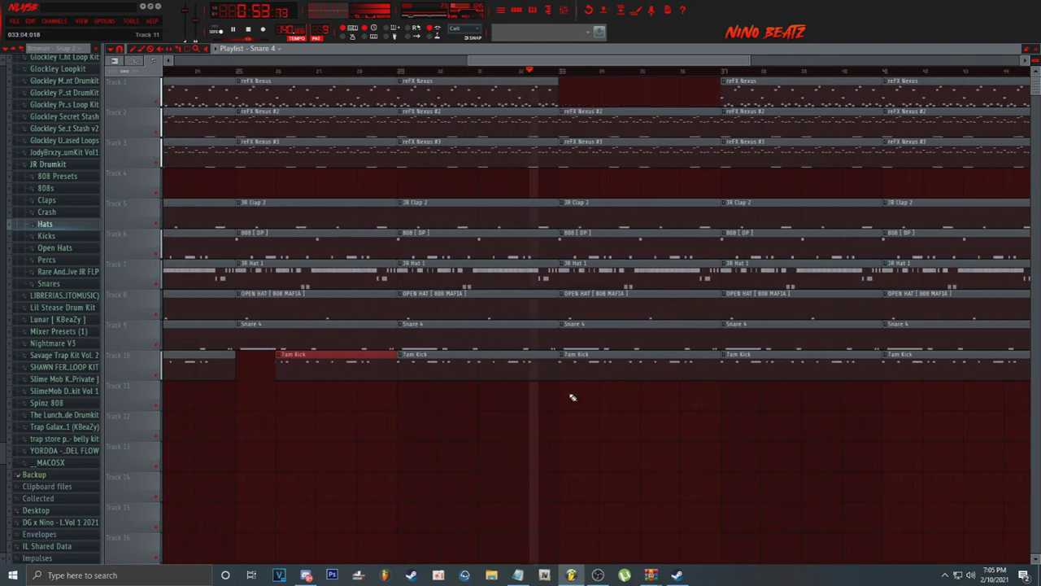
{"action": "right_click", "coordinate": [581, 355]}
{"action": "right_click", "coordinate": [611, 244]}
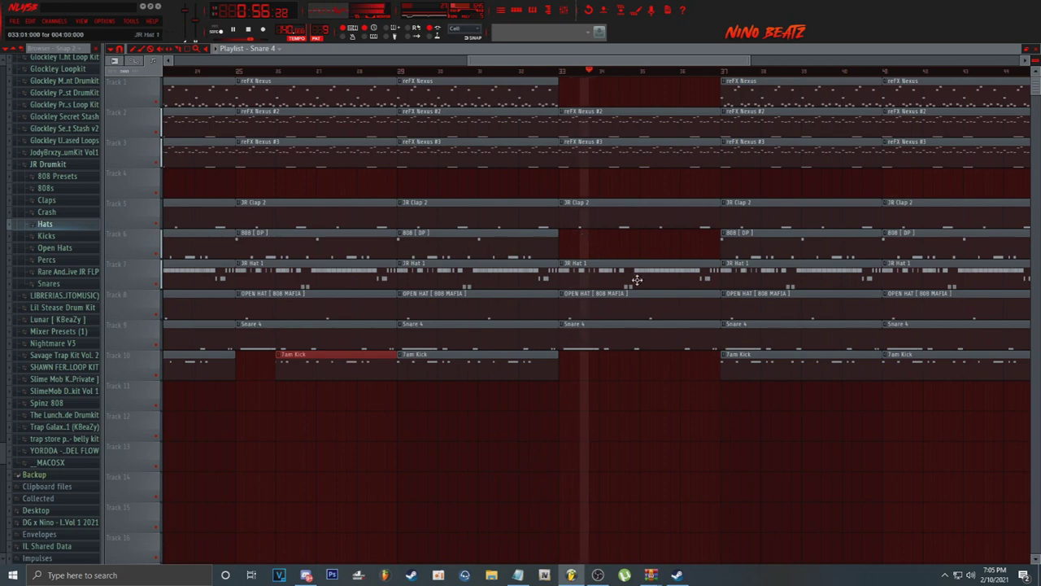
{"action": "scroll", "coordinate": [686, 75], "scroll_direction": "down", "scroll_amount": 4}
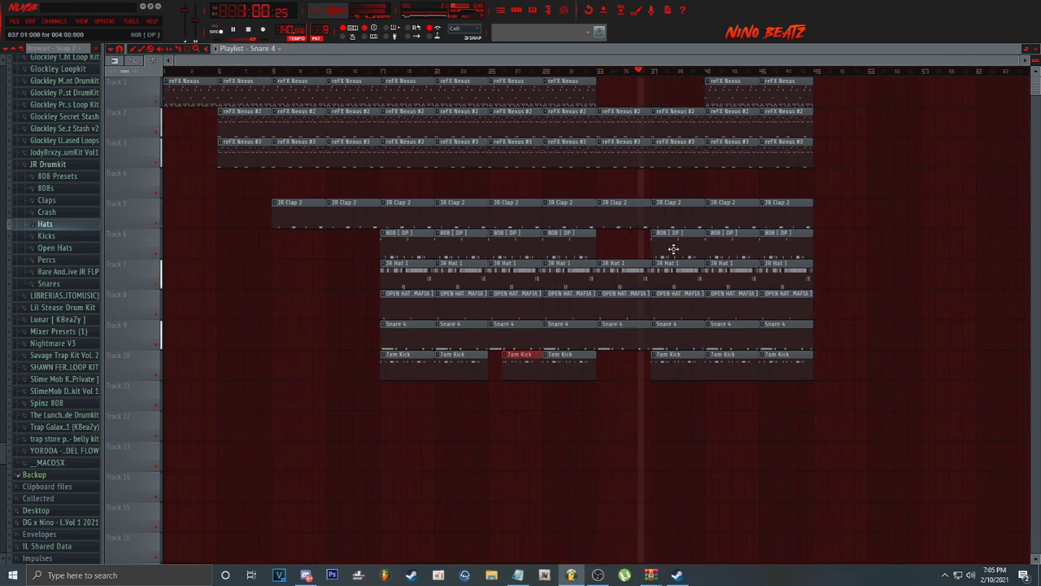
{"action": "right_click", "coordinate": [690, 371]}
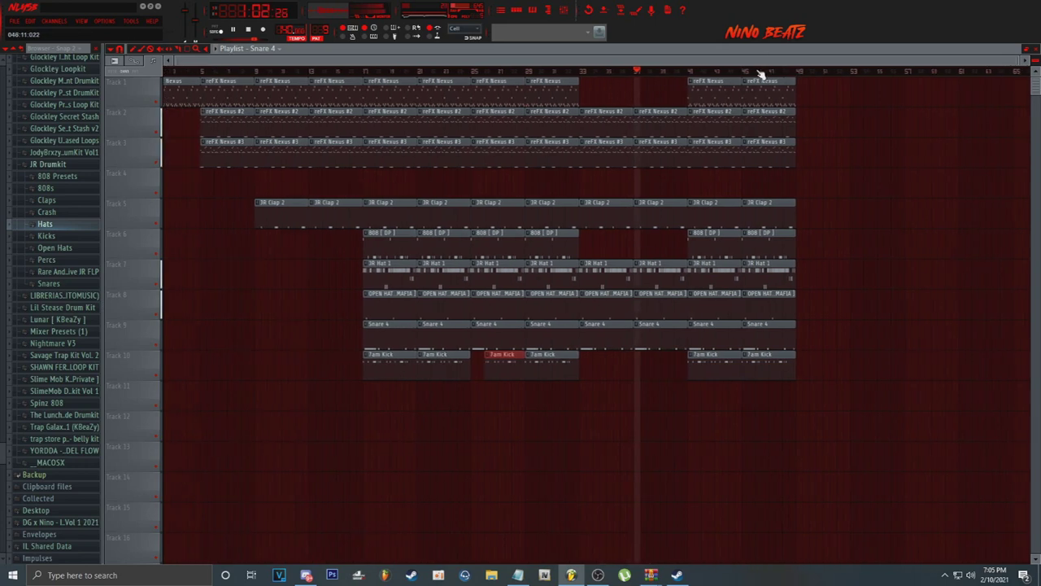
{"action": "left_click", "coordinate": [517, 11]}
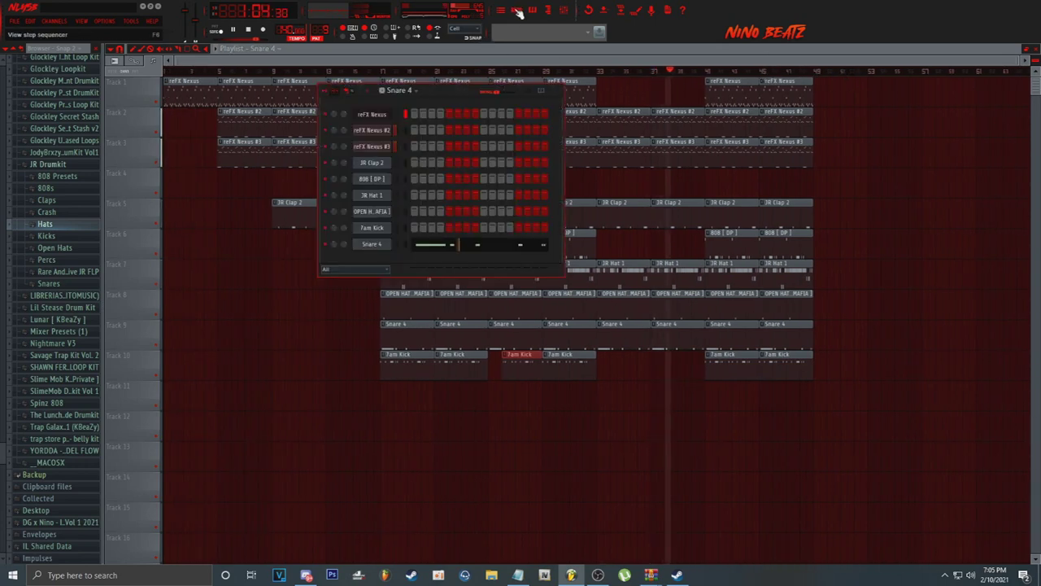
{"action": "left_click", "coordinate": [566, 11]}
{"action": "left_click", "coordinate": [308, 60]}
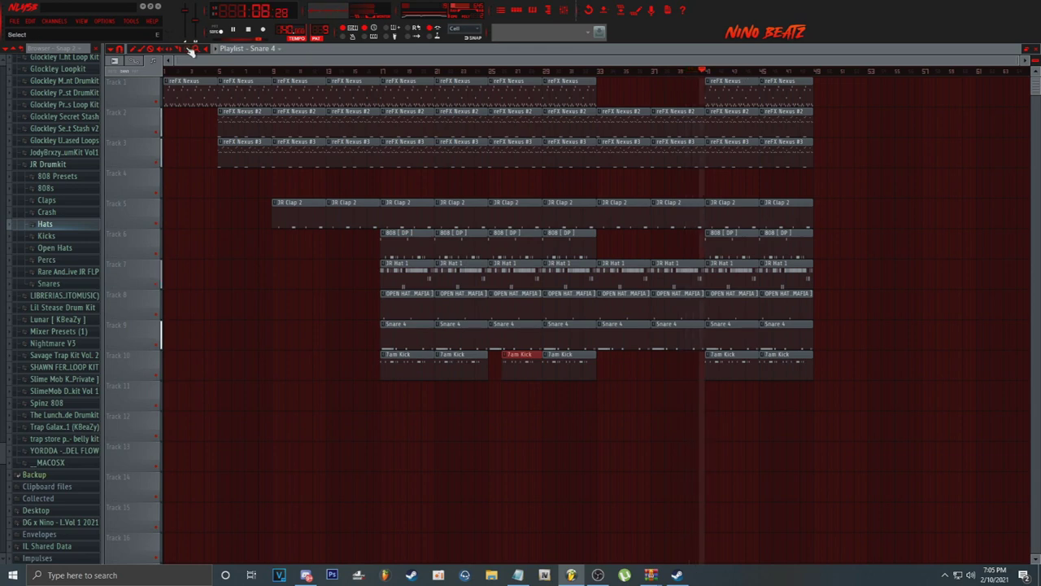
Step: Select every clip between bars 9 and 49 and duplicate the section once, up to bar 89
{"action": "left_click_drag", "start_coordinate": [402, 89], "coordinate": [852, 366]}
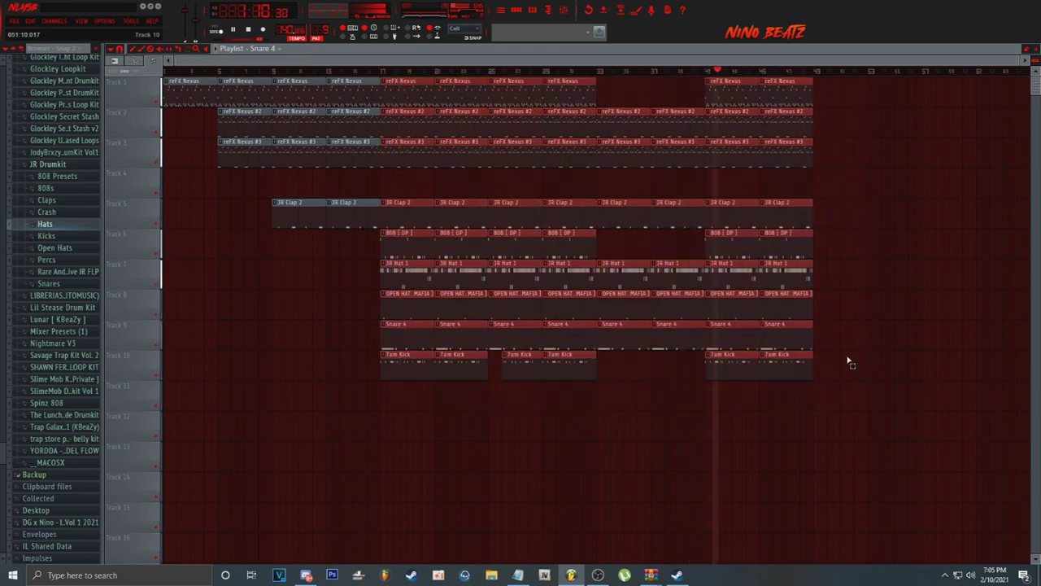
{"action": "left_click_drag", "start_coordinate": [305, 79], "coordinate": [953, 450]}
{"action": "key", "text": "ctrl+b"}
{"action": "scroll", "coordinate": [706, 74], "scroll_direction": "down", "scroll_amount": 3}
{"action": "scroll", "coordinate": [586, 78], "scroll_direction": "up", "scroll_amount": 3}
{"action": "scroll", "coordinate": [581, 79], "scroll_direction": "down", "scroll_amount": 3}
{"action": "left_click", "coordinate": [568, 9]}
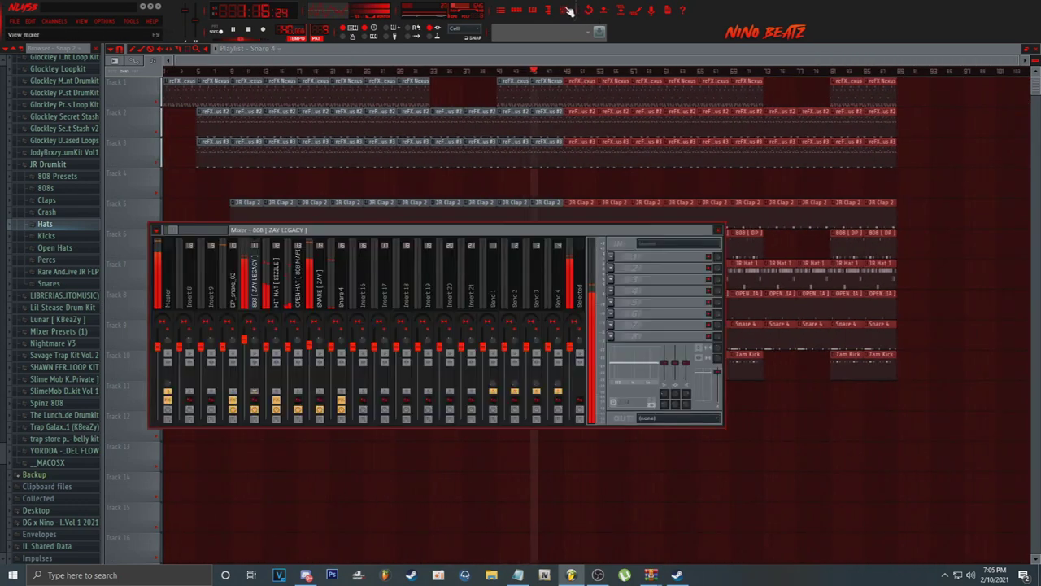
{"action": "left_click", "coordinate": [568, 10]}
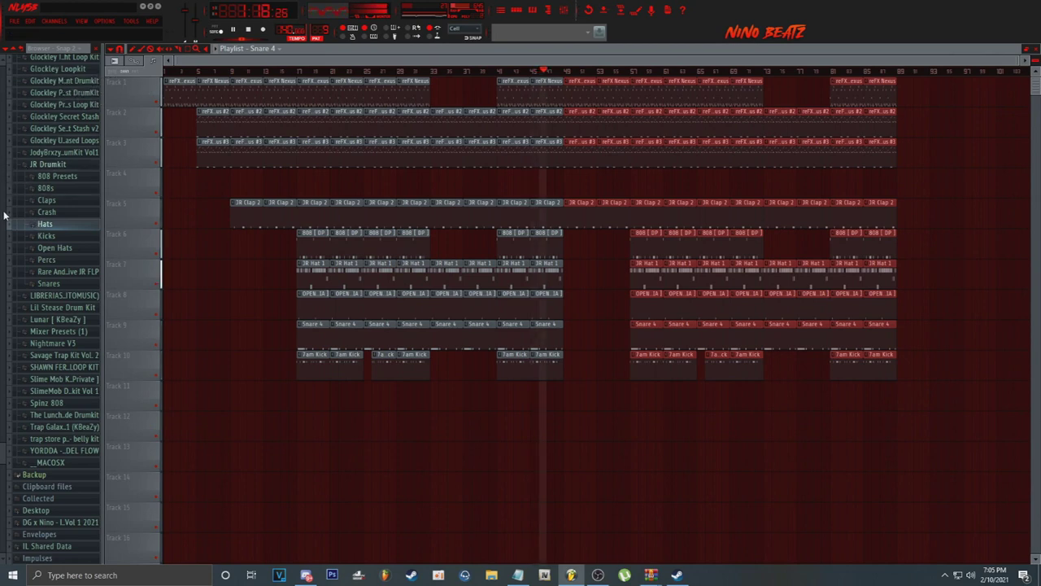
Step: Add the nino tag sample from the recent files to Track 11 at bar 49
{"action": "left_click_drag", "start_coordinate": [2, 453], "coordinate": [2, 68]}
{"action": "left_click", "coordinate": [62, 75]}
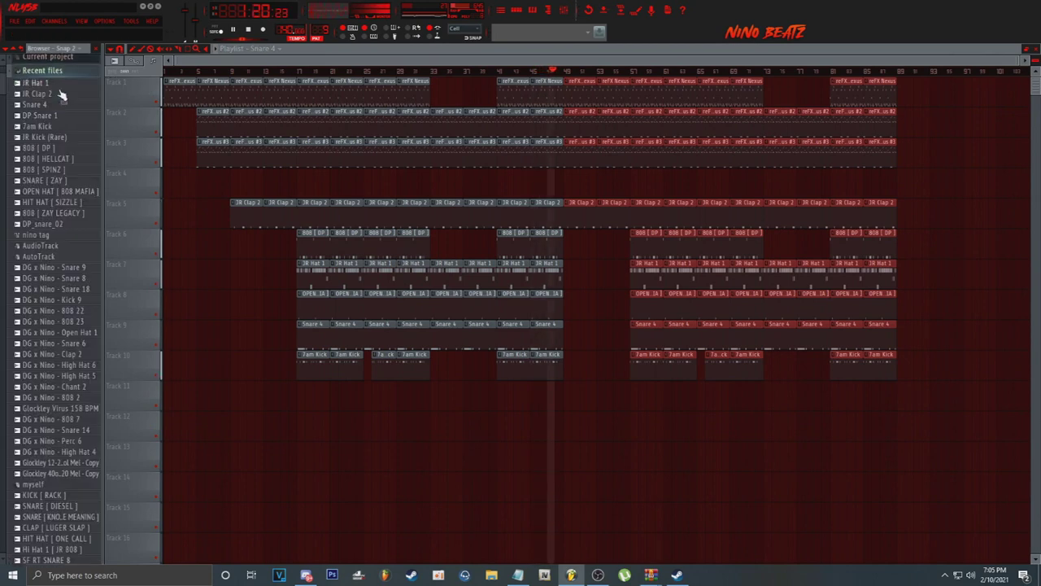
{"action": "left_click_drag", "start_coordinate": [390, 377], "coordinate": [561, 399]}
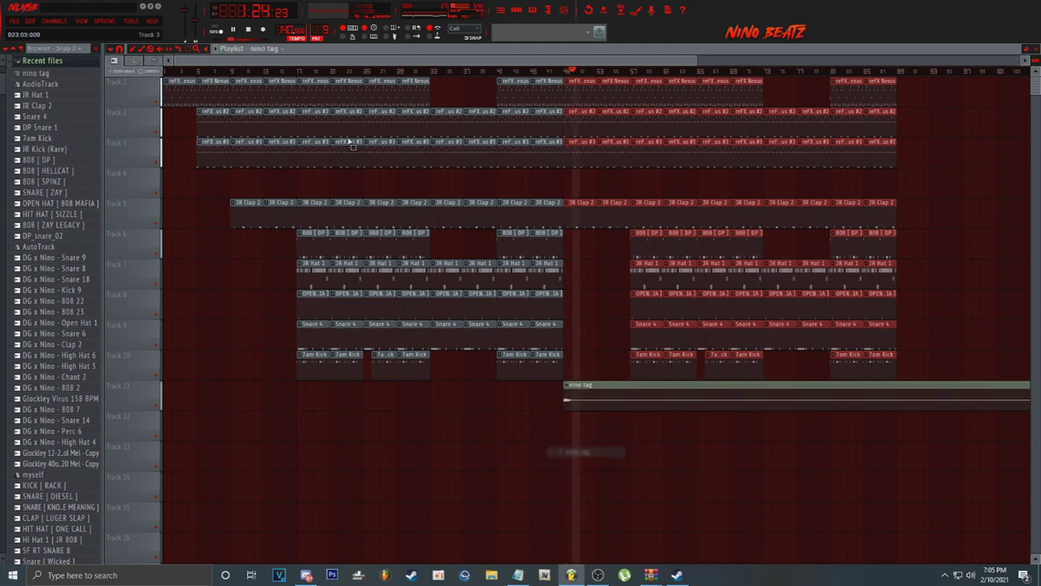
Step: Shorten the nino tag clip to one bar and position it at bar 56, ending at bar 57
{"action": "scroll", "coordinate": [338, 81], "scroll_direction": "down", "scroll_amount": 2}
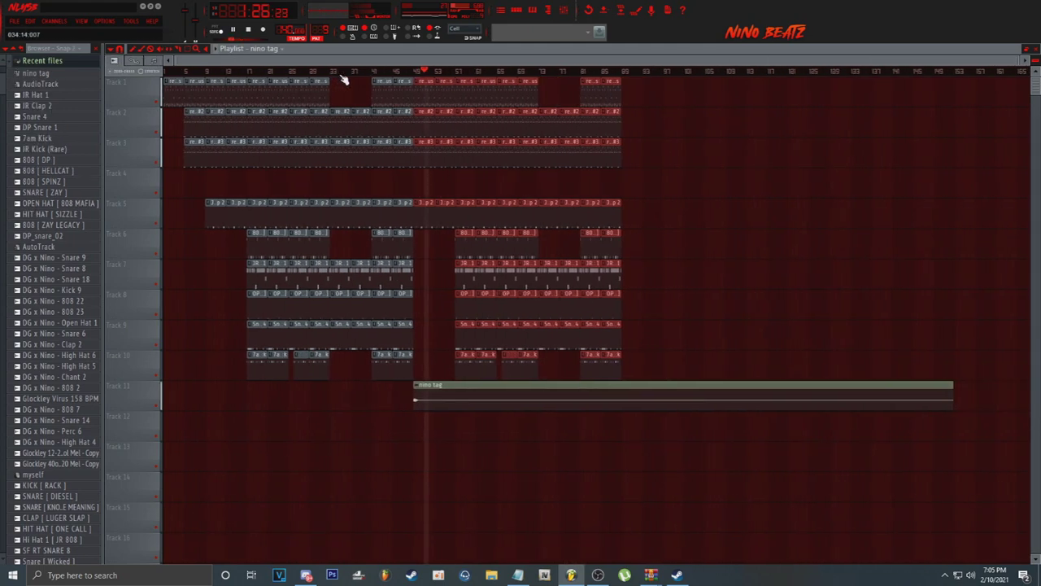
{"action": "left_click_drag", "start_coordinate": [944, 402], "coordinate": [453, 404]}
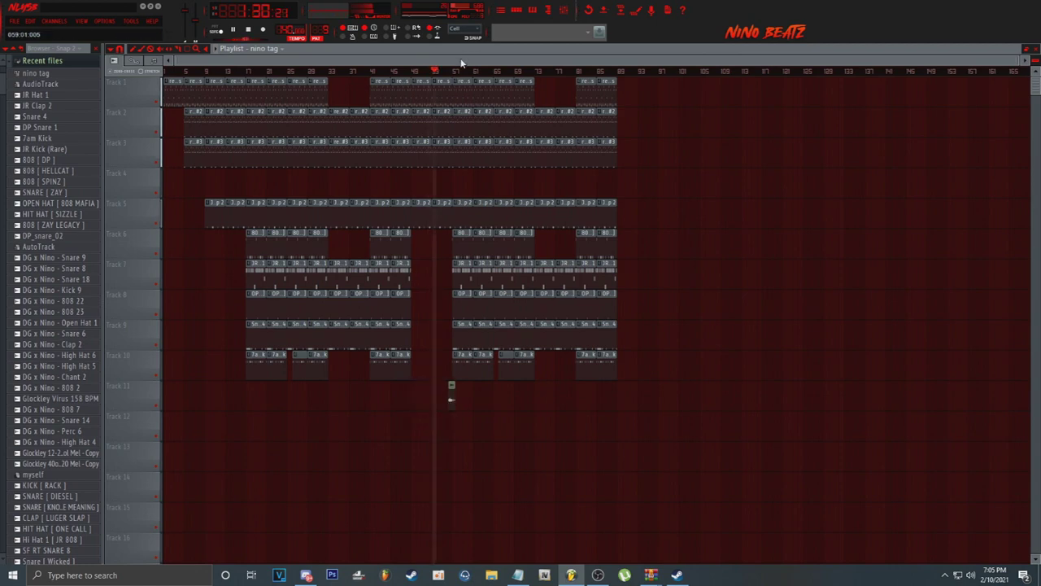
{"action": "scroll", "coordinate": [456, 69], "scroll_direction": "up", "scroll_amount": 4}
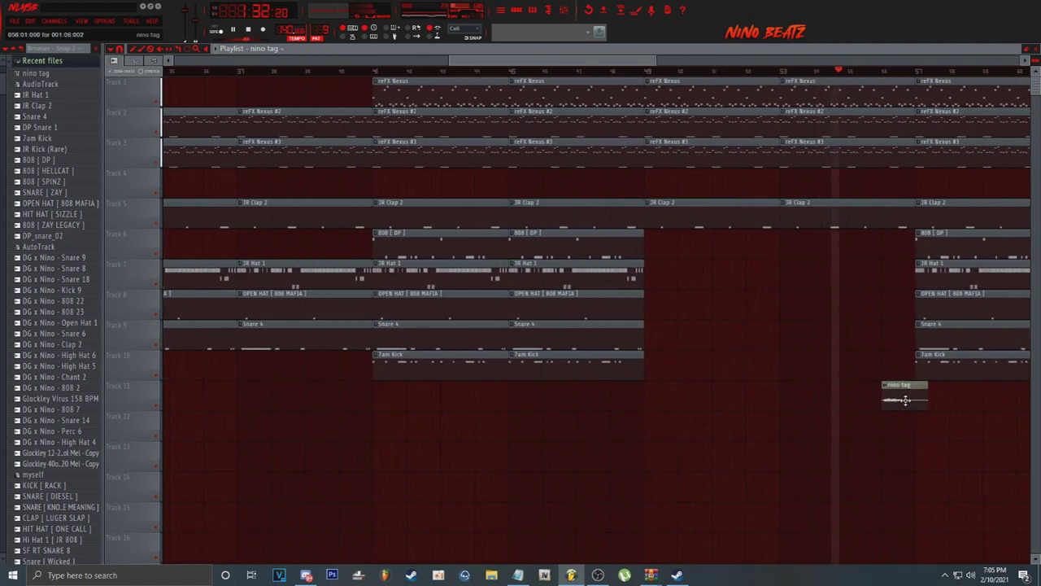
{"action": "left_click_drag", "start_coordinate": [926, 405], "coordinate": [916, 404]}
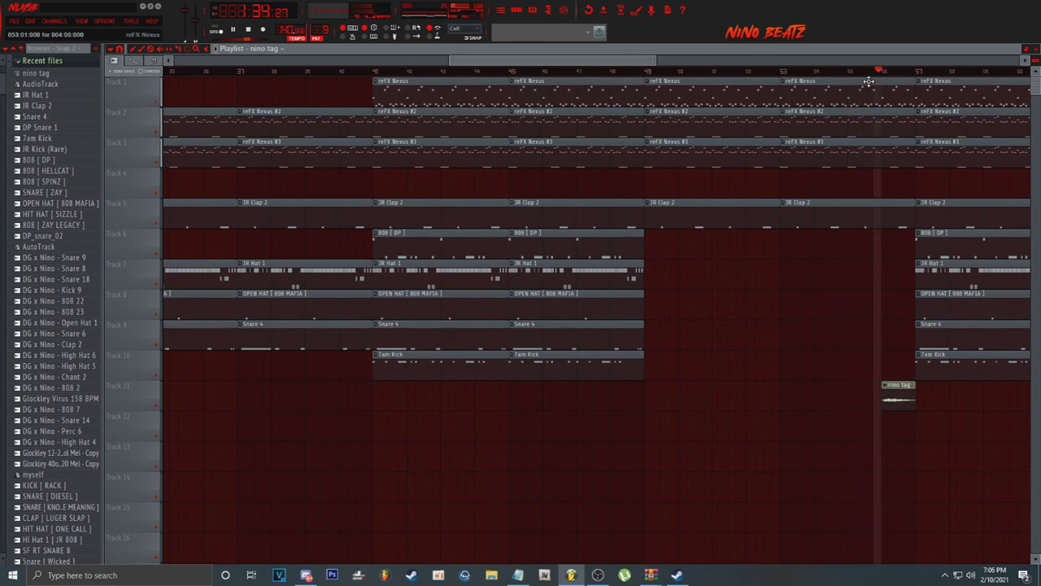
Step: Place a second one-bar nino tag clip at bar 9 on Track 11 and collapse the recent files list
{"action": "scroll", "coordinate": [877, 73], "scroll_direction": "down", "scroll_amount": 5}
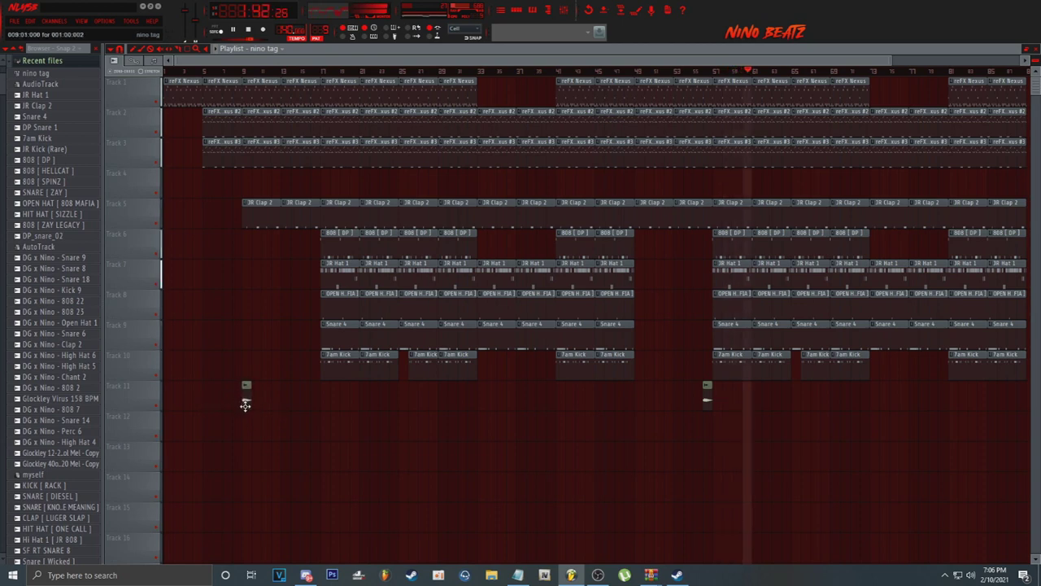
{"action": "scroll", "coordinate": [243, 74], "scroll_direction": "up", "scroll_amount": 6}
{"action": "scroll", "coordinate": [245, 75], "scroll_direction": "down", "scroll_amount": 7}
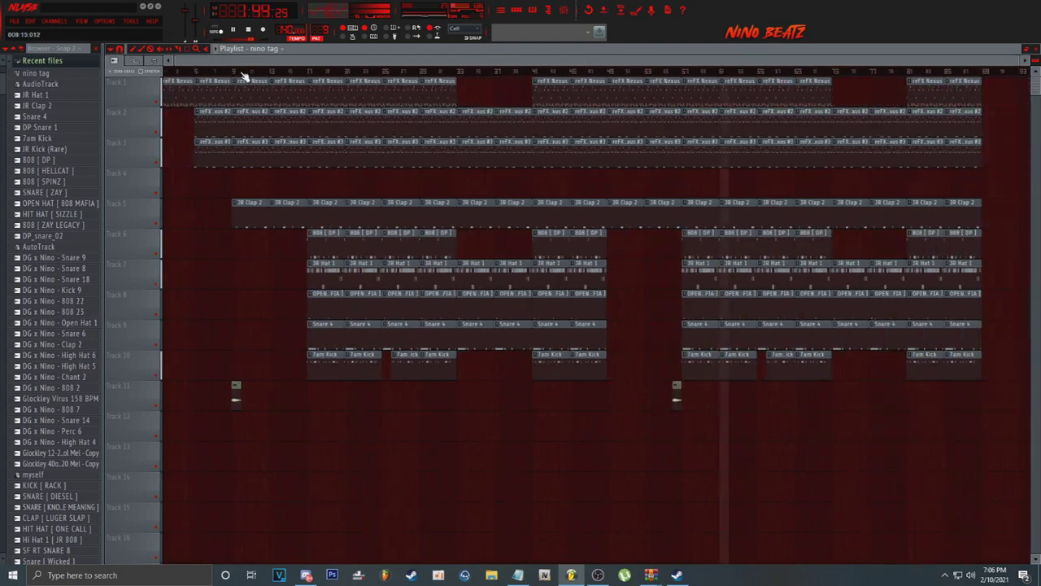
{"action": "left_click", "coordinate": [44, 61]}
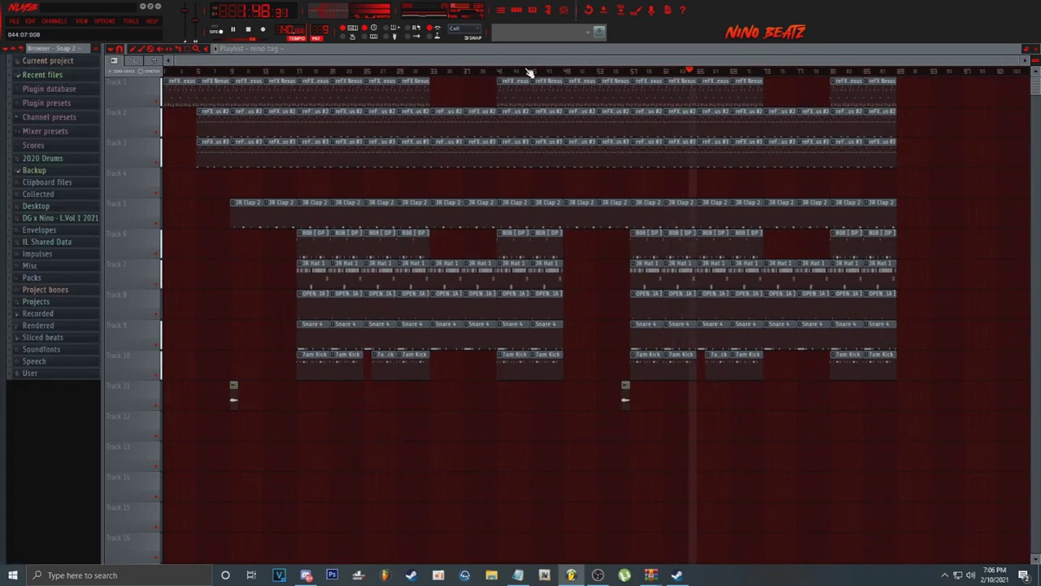
Step: Delete the 808 [ DP ] clip at bar 65 on Track 6
{"action": "right_click", "coordinate": [718, 246]}
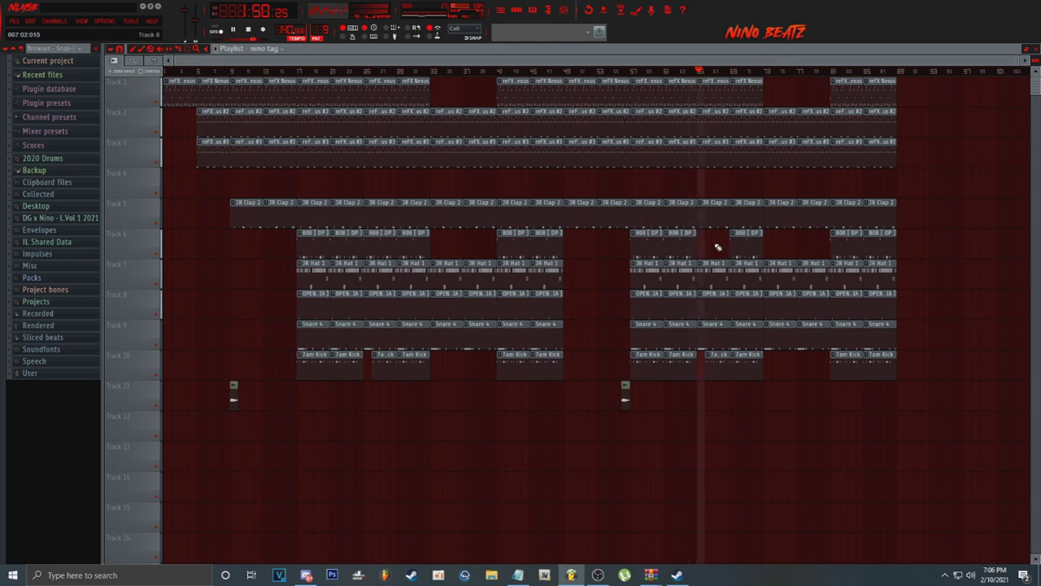
{"action": "scroll", "coordinate": [734, 73], "scroll_direction": "up", "scroll_amount": 3}
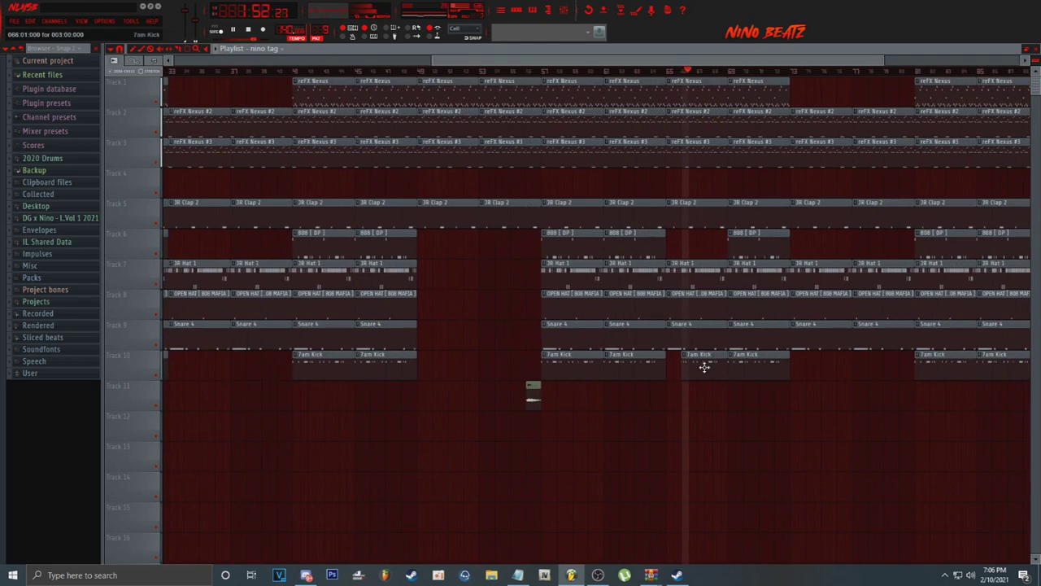
{"action": "scroll", "coordinate": [712, 72], "scroll_direction": "down", "scroll_amount": 4}
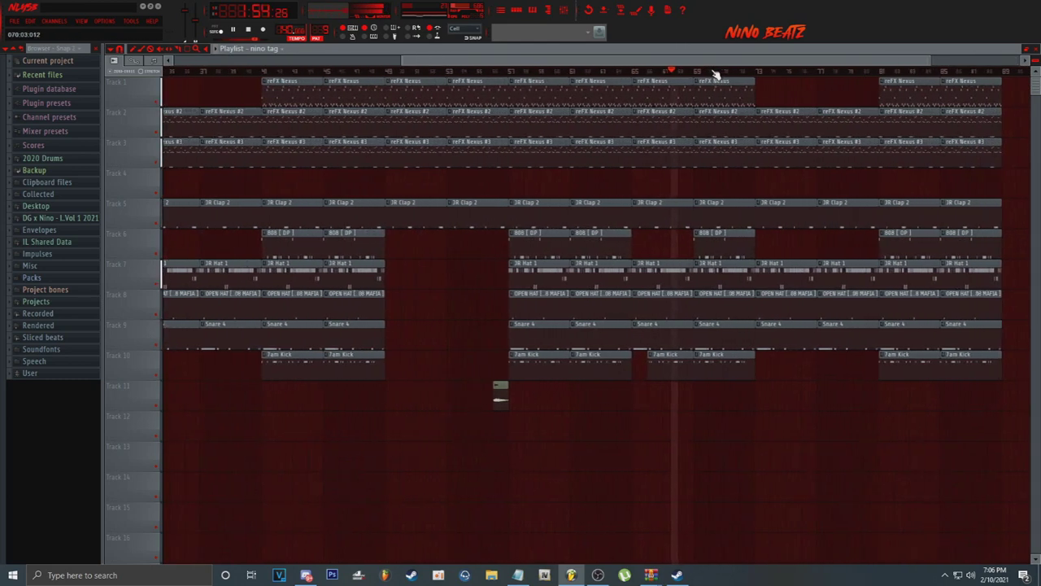
{"action": "scroll", "coordinate": [716, 75], "scroll_direction": "down", "scroll_amount": 1}
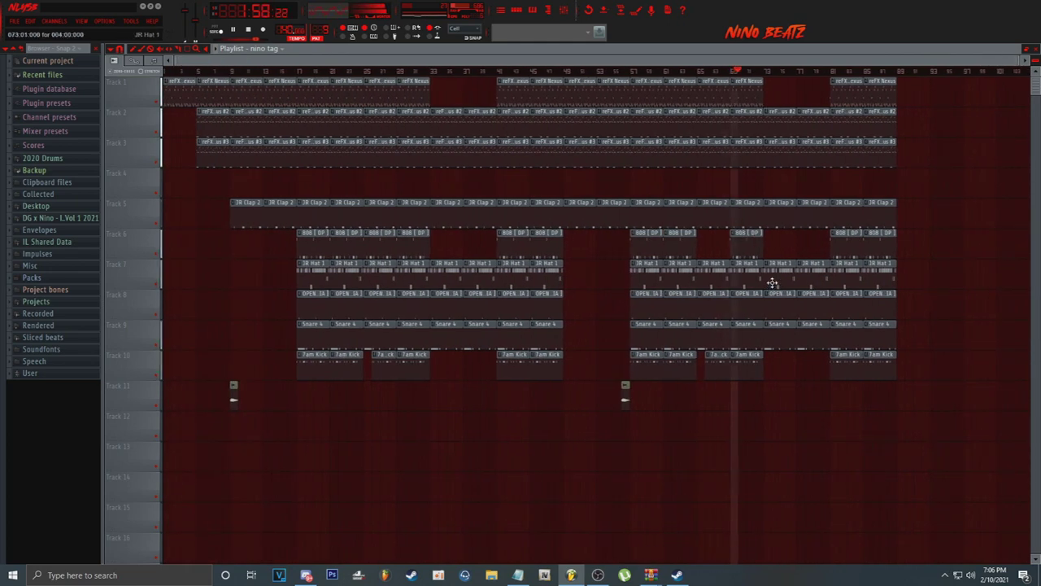
Step: Delete all clips between bars 81 and 89 so the arrangement ends at bar 81
{"action": "scroll", "coordinate": [848, 75], "scroll_direction": "up", "scroll_amount": 3}
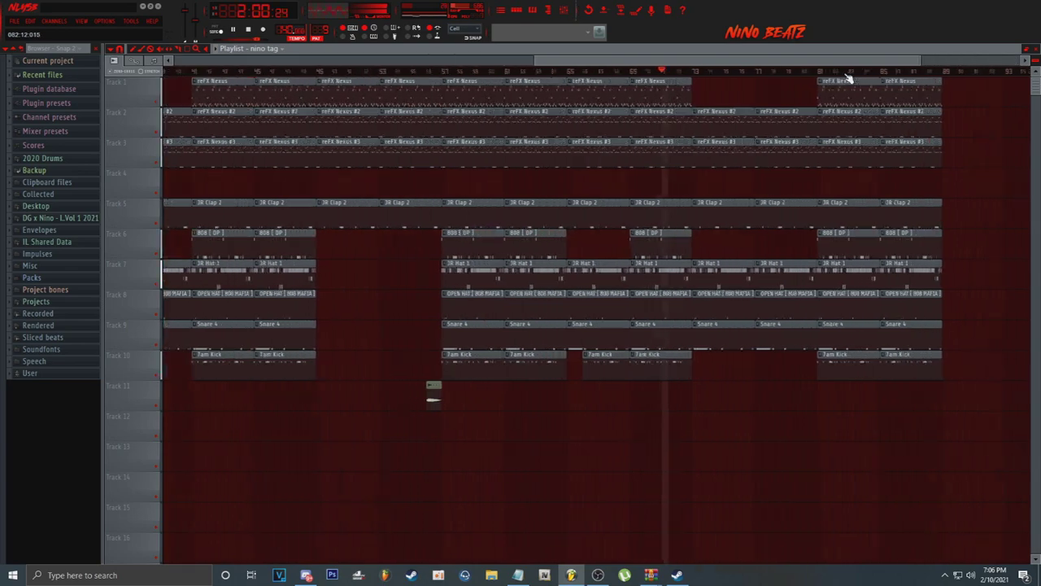
{"action": "scroll", "coordinate": [848, 82], "scroll_direction": "down", "scroll_amount": 3}
{"action": "scroll", "coordinate": [848, 82], "scroll_direction": "down", "scroll_amount": 2}
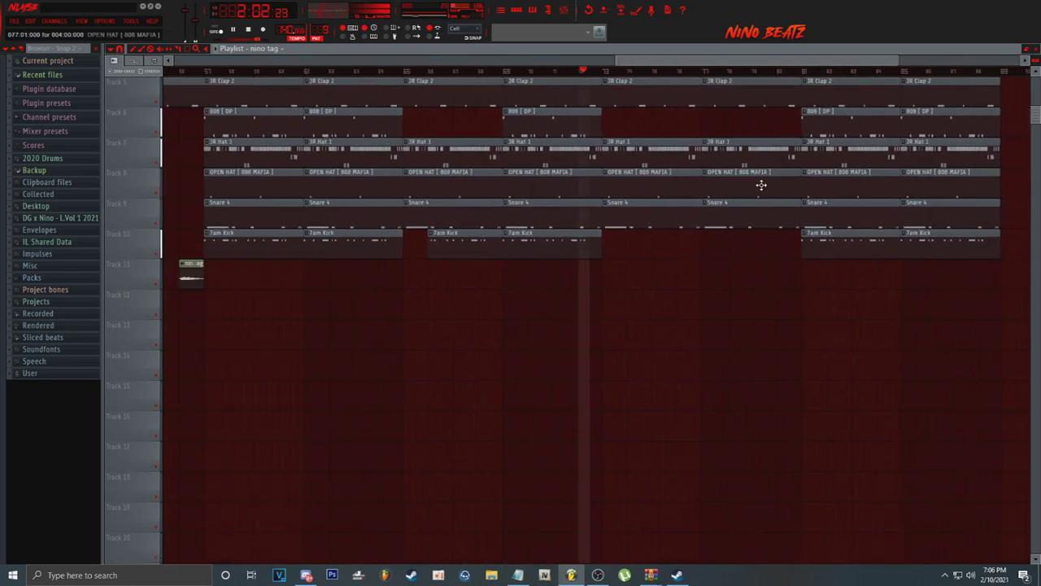
{"action": "scroll", "coordinate": [732, 146], "scroll_direction": "up", "scroll_amount": 3}
{"action": "scroll", "coordinate": [715, 75], "scroll_direction": "up", "scroll_amount": 3}
{"action": "scroll", "coordinate": [715, 76], "scroll_direction": "down", "scroll_amount": 6}
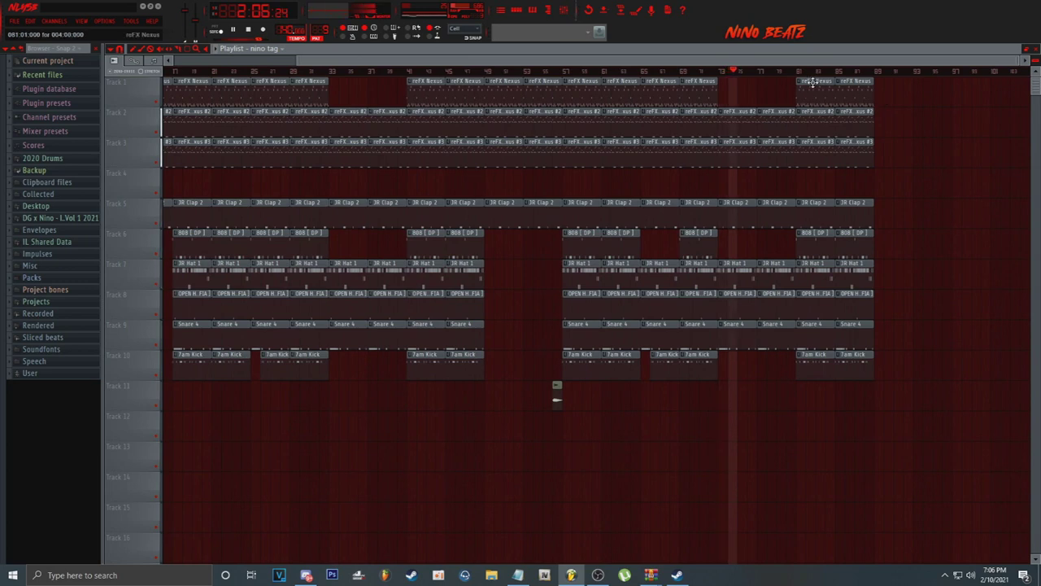
{"action": "mouse_move", "coordinate": [815, 86]}
{"action": "left_mouse_down"}
{"action": "mouse_move", "coordinate": [819, 362]}
{"action": "mouse_move", "coordinate": [868, 33]}
{"action": "left_mouse_up"}
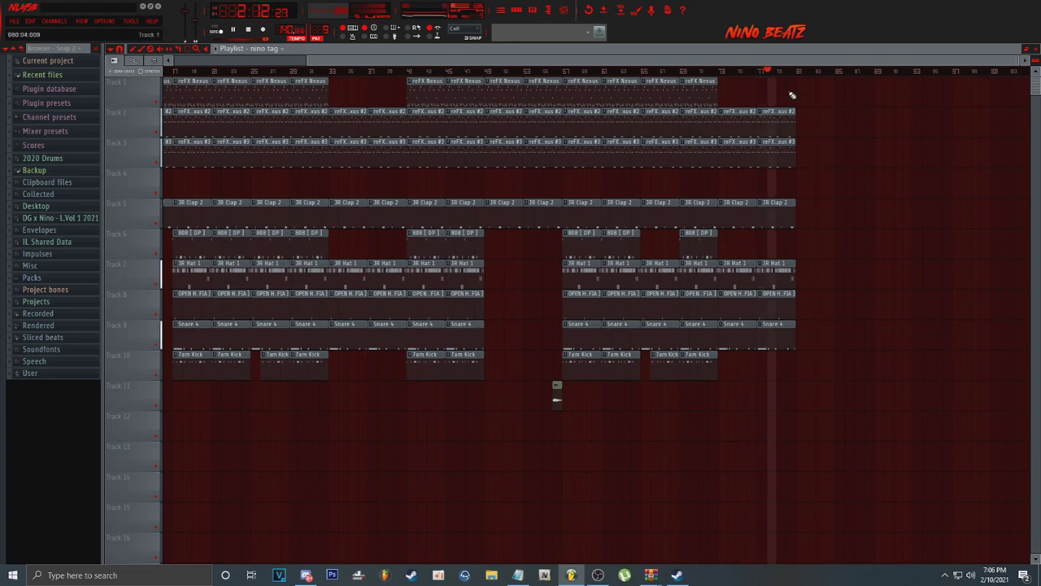
{"action": "scroll", "coordinate": [800, 75], "scroll_direction": "up", "scroll_amount": 3}
{"action": "scroll", "coordinate": [802, 74], "scroll_direction": "down", "scroll_amount": 4}
Step: Try duplicating every clip between bars 17 and 81 once, up to bar 145
{"action": "left_click", "coordinate": [14, 22]}
{"action": "left_click", "coordinate": [14, 22]}
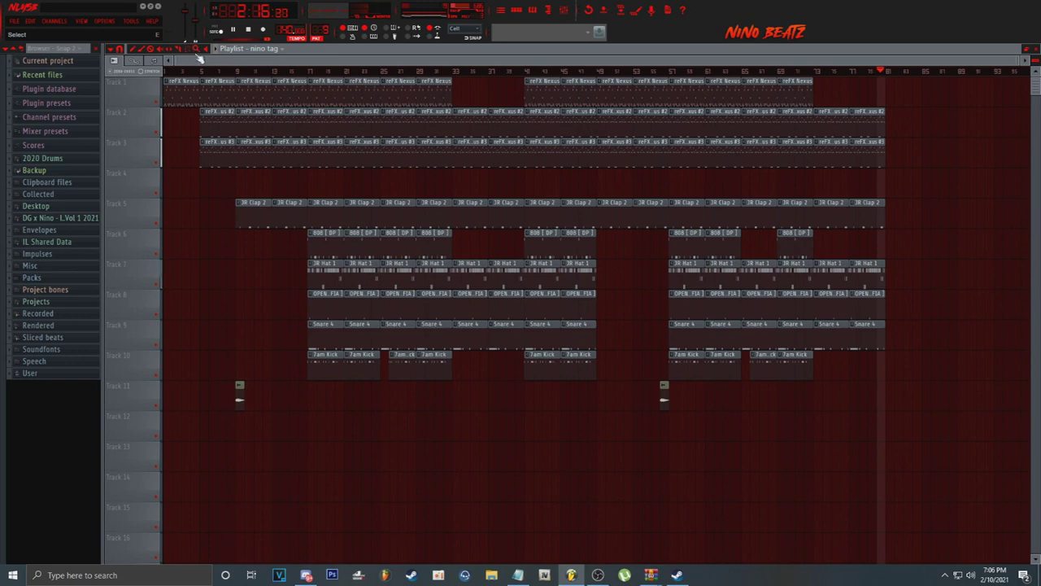
{"action": "left_click_drag", "start_coordinate": [327, 96], "coordinate": [923, 428], "text": "ctrl"}
{"action": "key", "text": "ctrl+b"}
{"action": "scroll", "coordinate": [535, 195], "scroll_direction": "right", "scroll_amount": 5}
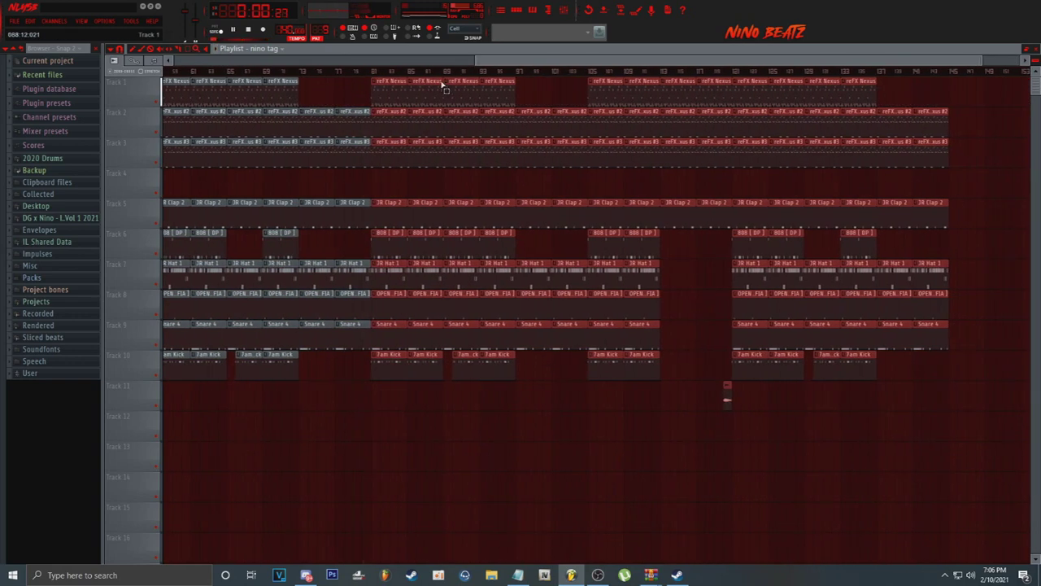
{"action": "scroll", "coordinate": [444, 75], "scroll_direction": "down", "scroll_amount": 3}
{"action": "key", "text": "ctrl+d"}
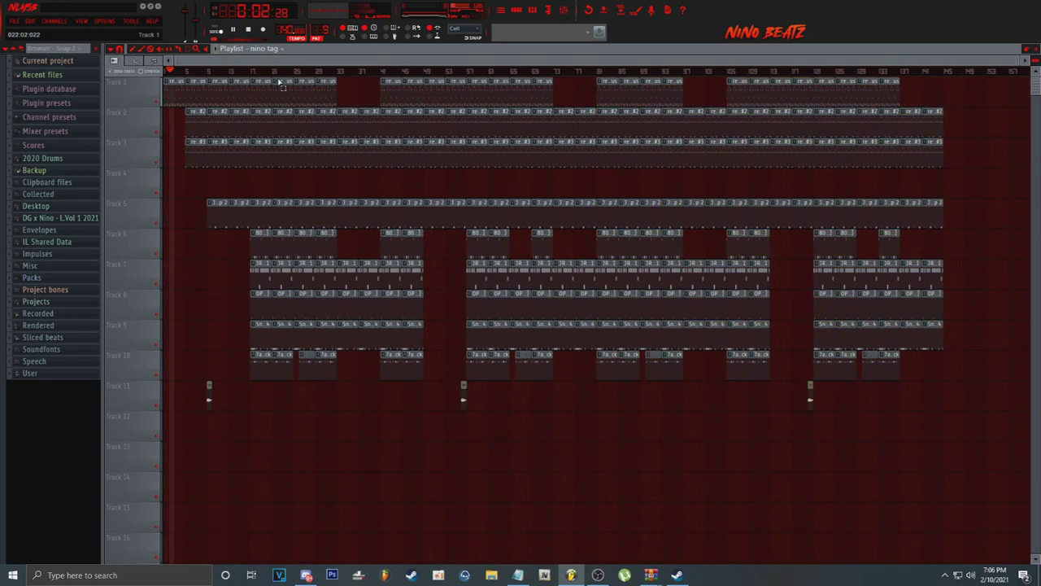
Step: Select the duplicated clips from bar 81 onward on all tracks and delete them
{"action": "left_click_drag", "start_coordinate": [599, 90], "coordinate": [1022, 521], "text": "ctrl"}
{"action": "key", "text": "Delete"}
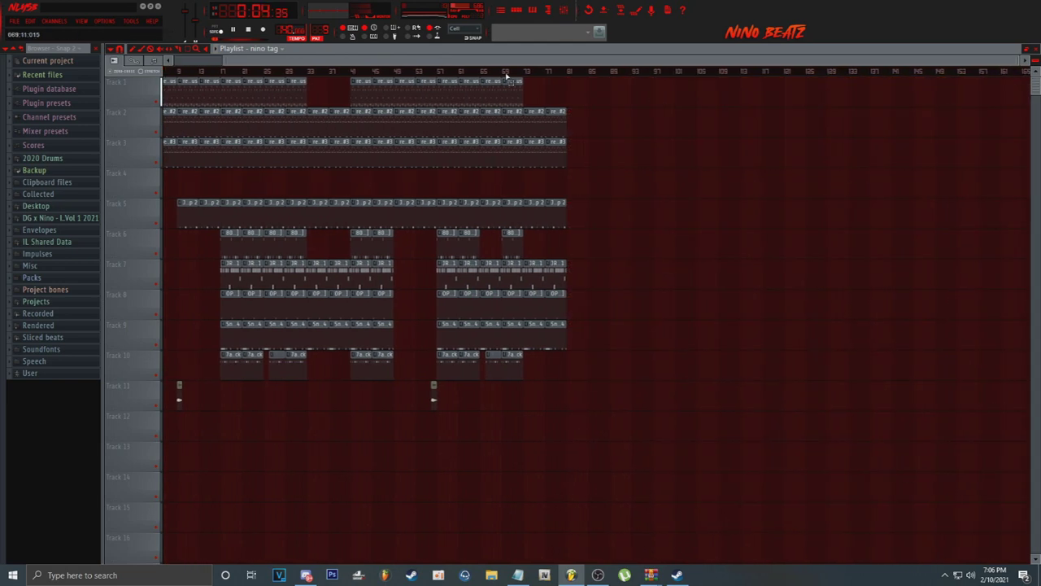
Step: Save the project as a new file named 2.10.21.2 in the Projects folder
{"action": "scroll", "coordinate": [499, 77], "scroll_direction": "up", "scroll_amount": 3}
{"action": "left_click", "coordinate": [118, 49]}
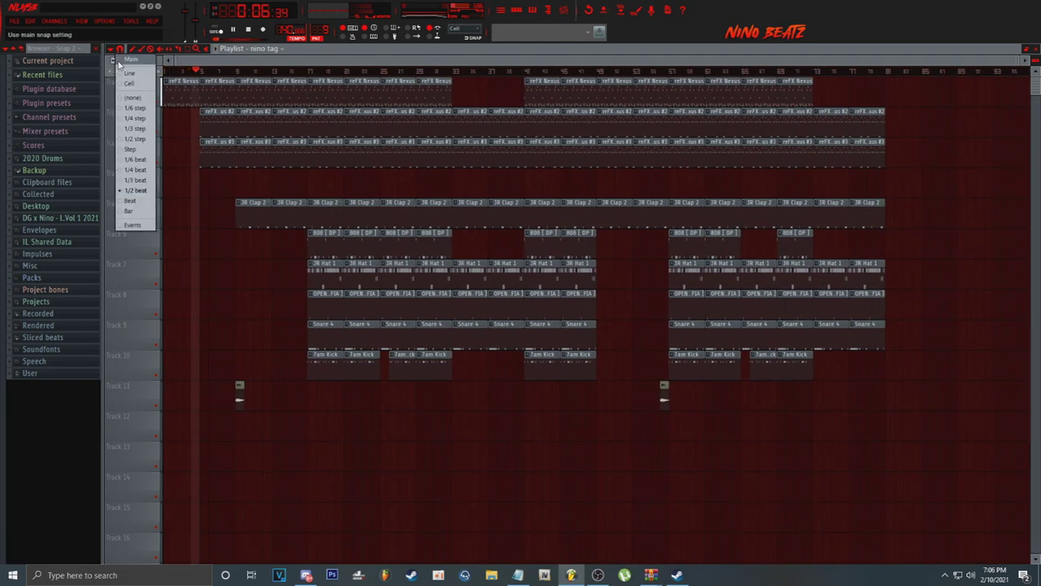
{"action": "left_click", "coordinate": [14, 20]}
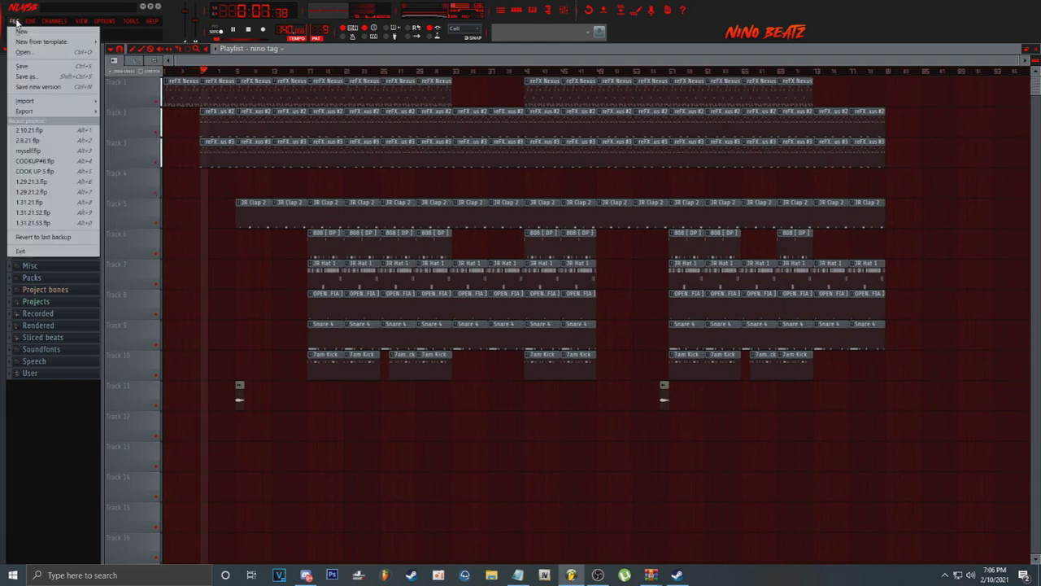
{"action": "left_click", "coordinate": [26, 75]}
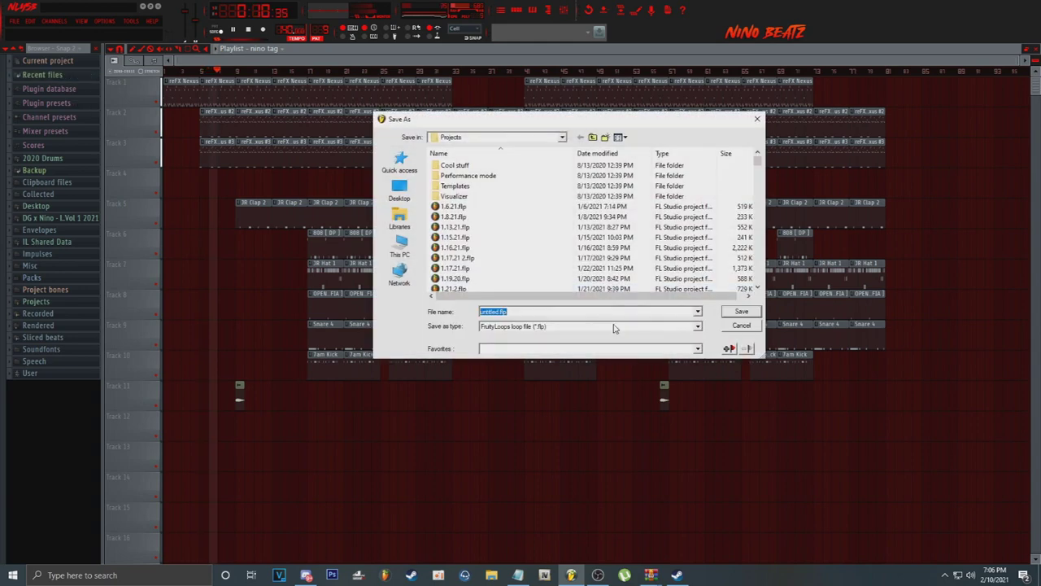
{"action": "type", "text": "2.1"}
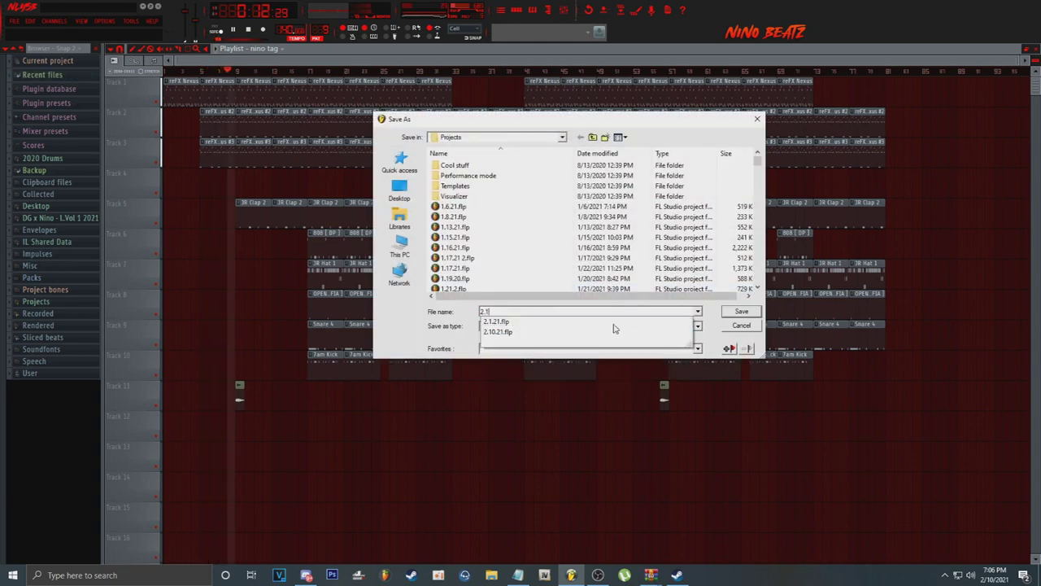
{"action": "type", "text": "0"}
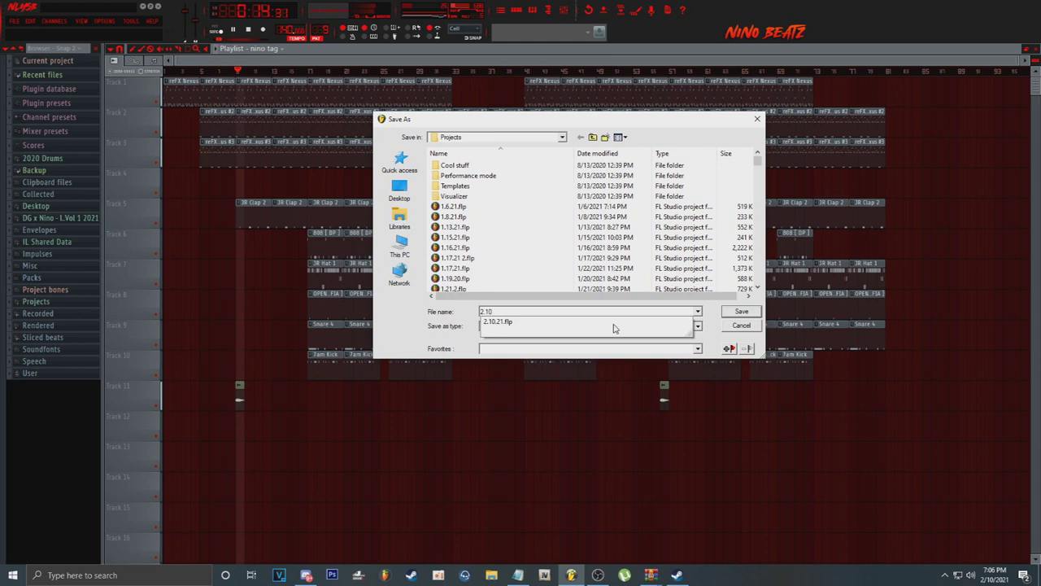
{"action": "type", "text": ".21"}
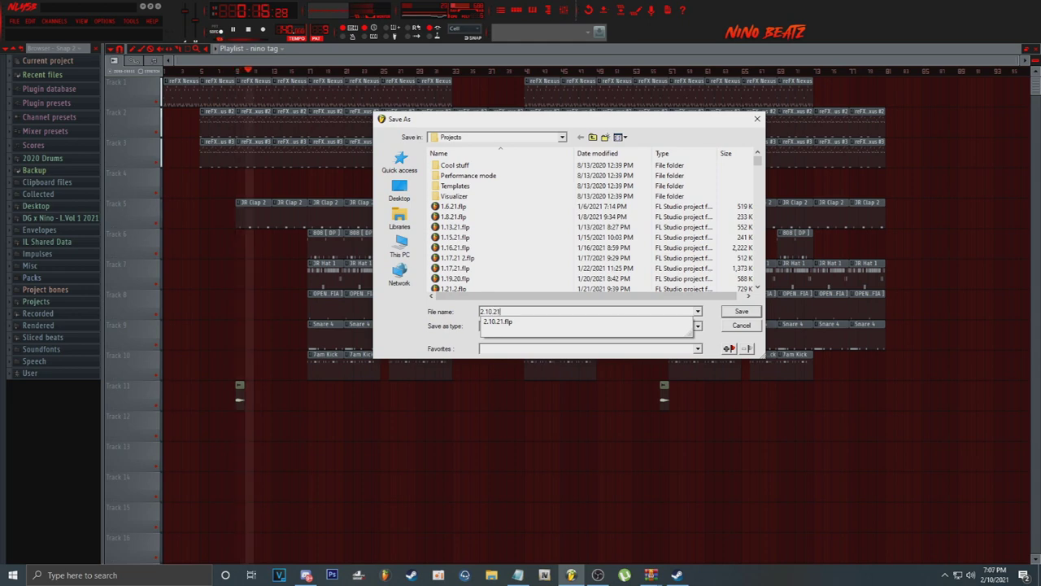
{"action": "type", "text": ".2"}
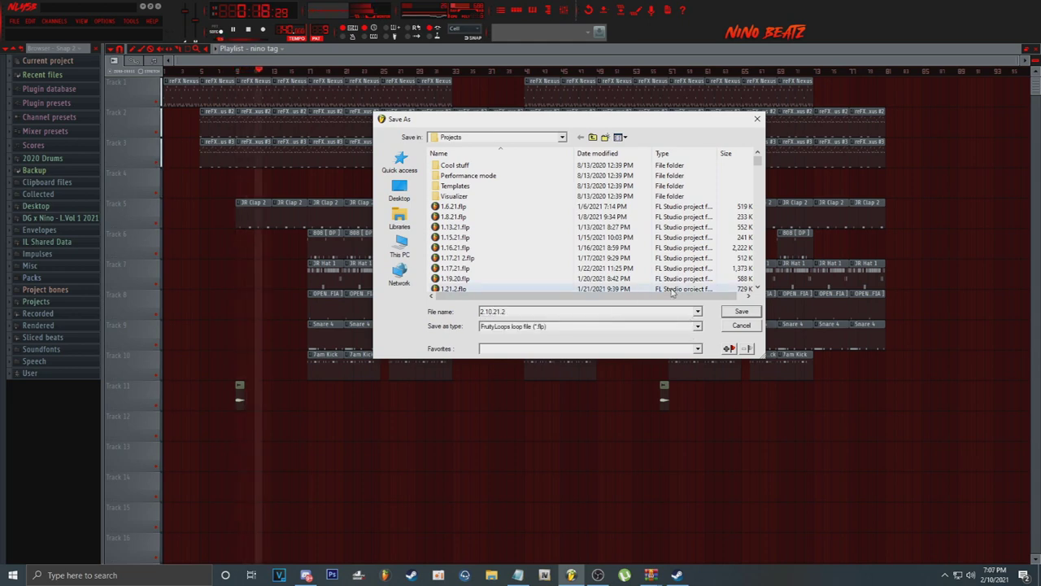
{"action": "left_click", "coordinate": [740, 314]}
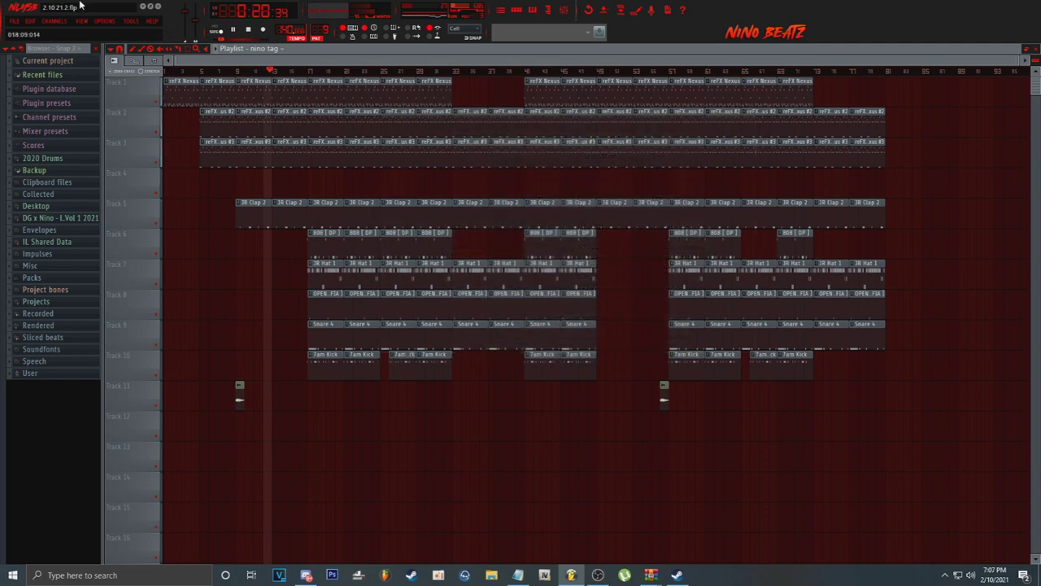